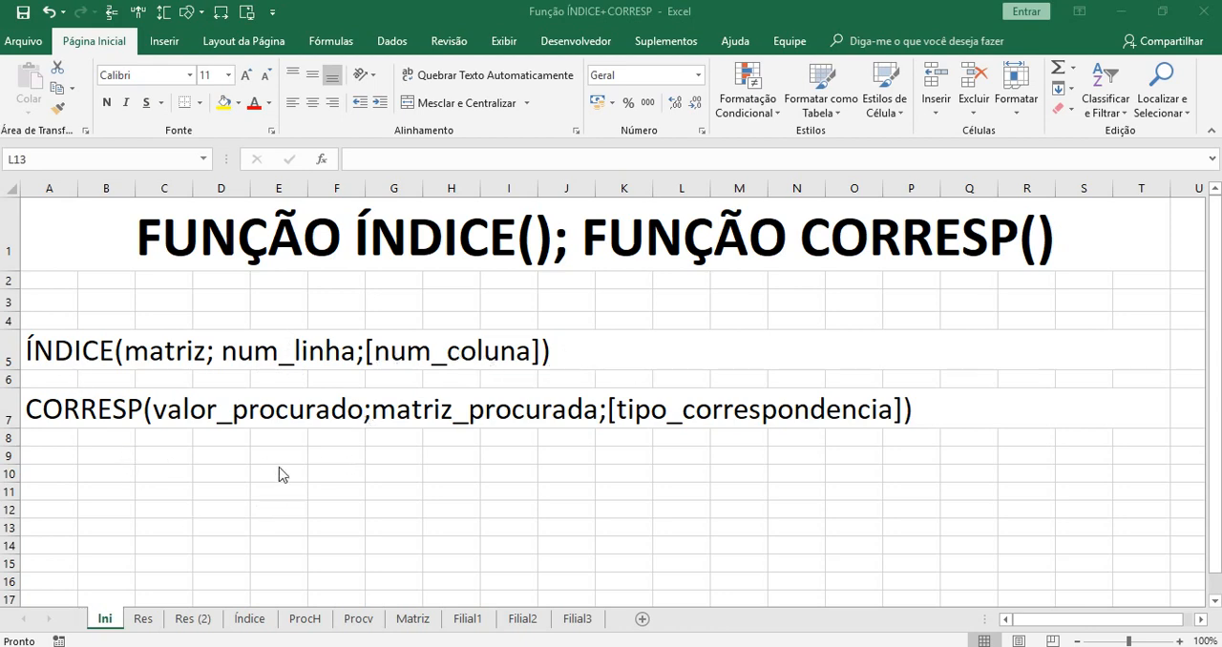
Review the ProcH and Procv result sheets and the empty results table on the Índice sheet.
{"action": "left_click", "coordinate": [252, 619]}
{"action": "left_click", "coordinate": [252, 619]}
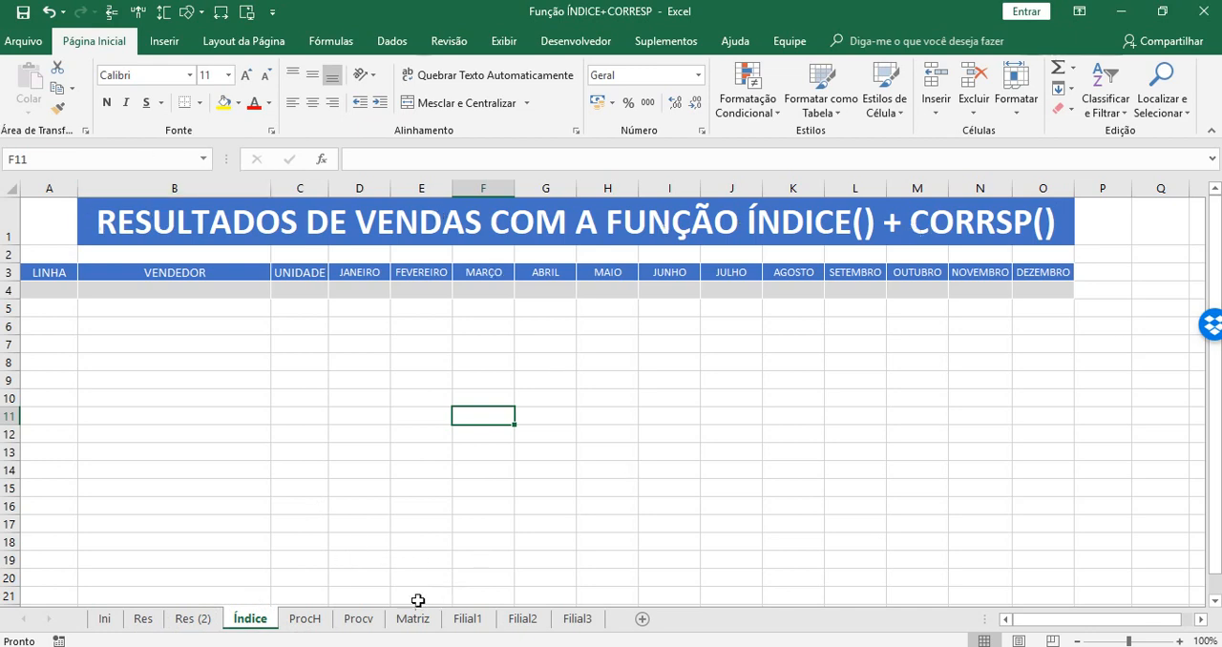
{"action": "left_click", "coordinate": [360, 620]}
{"action": "left_click", "coordinate": [304, 619]}
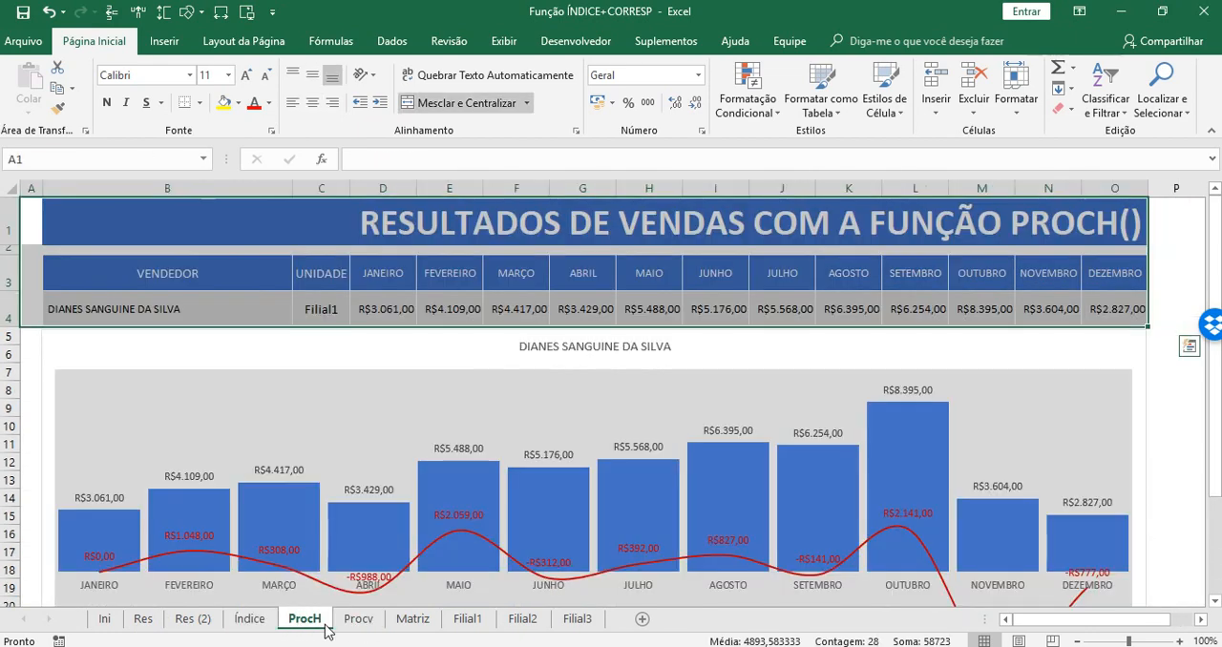
{"action": "left_click", "coordinate": [360, 621]}
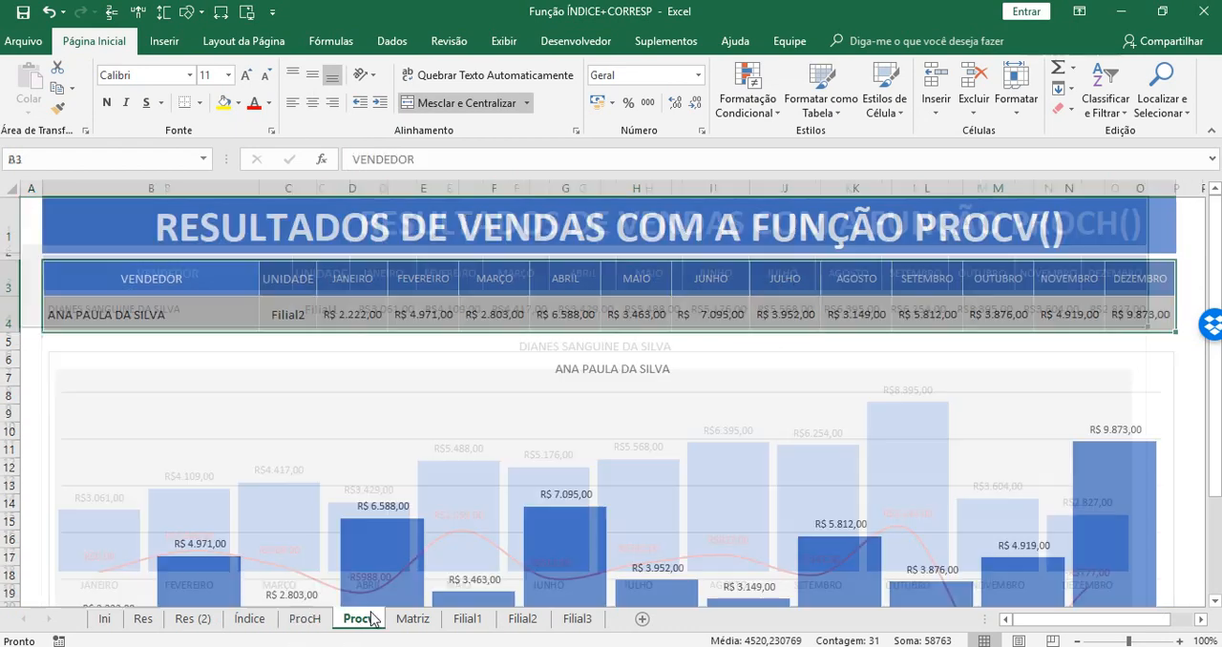
{"action": "left_click", "coordinate": [305, 622]}
{"action": "left_click", "coordinate": [244, 625]}
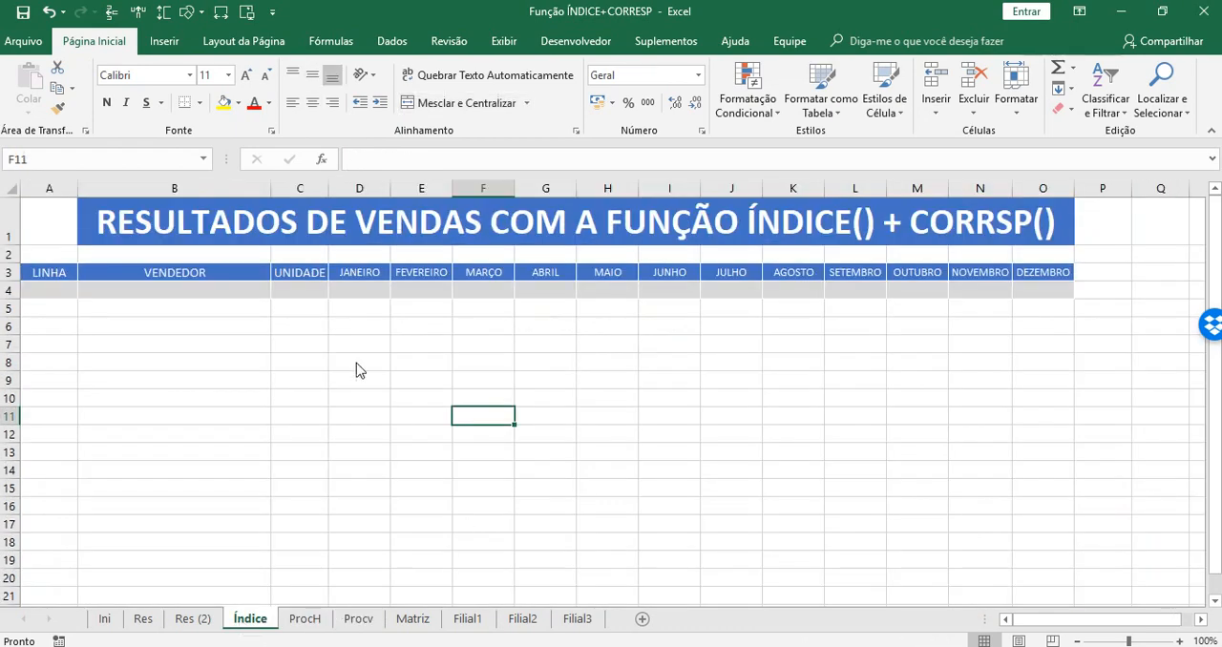
{"action": "left_click", "coordinate": [299, 294]}
{"action": "left_click", "coordinate": [191, 288]}
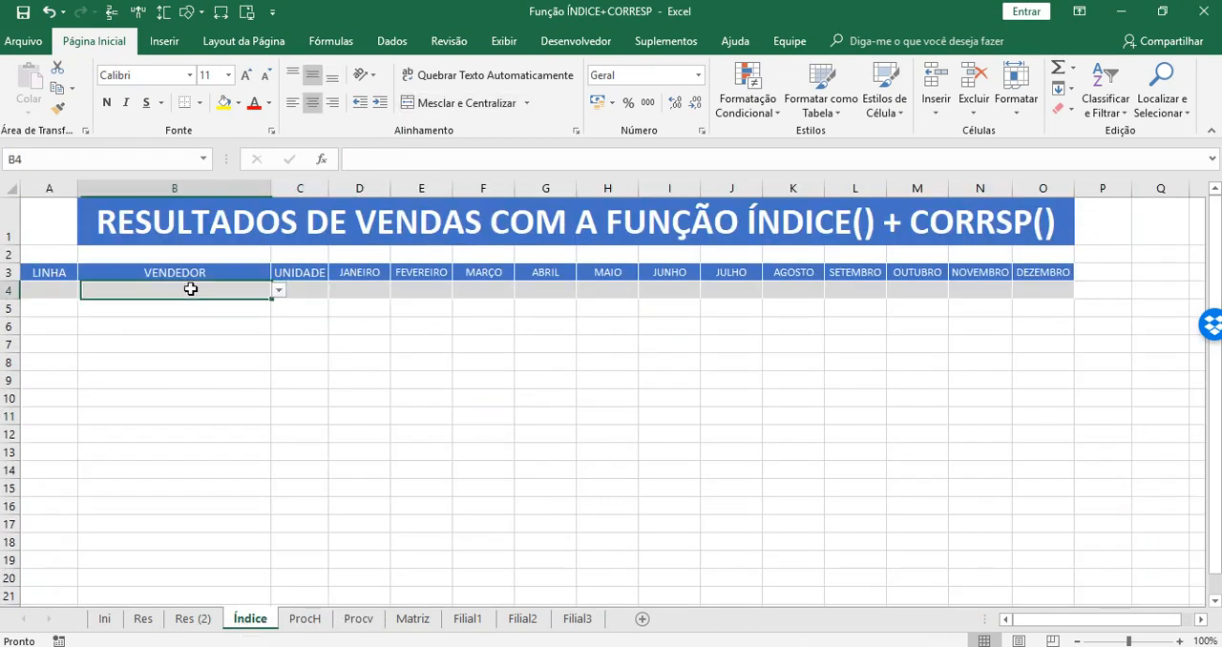
{"action": "left_click", "coordinate": [75, 333]}
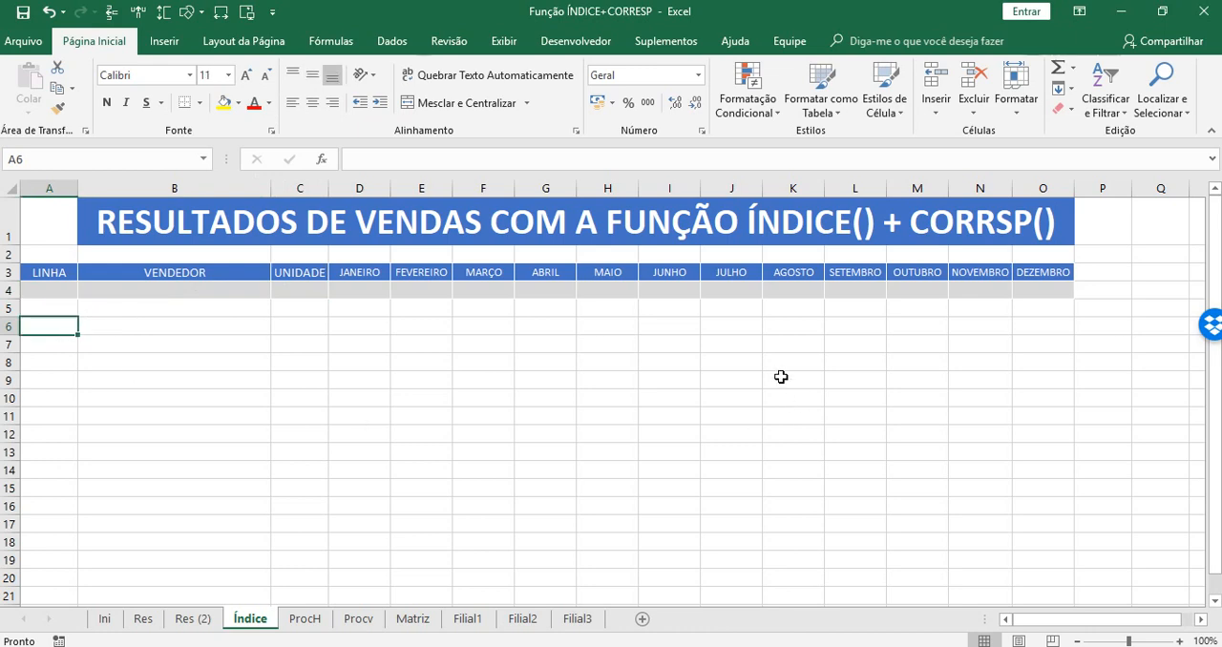
{"action": "left_click", "coordinate": [804, 227]}
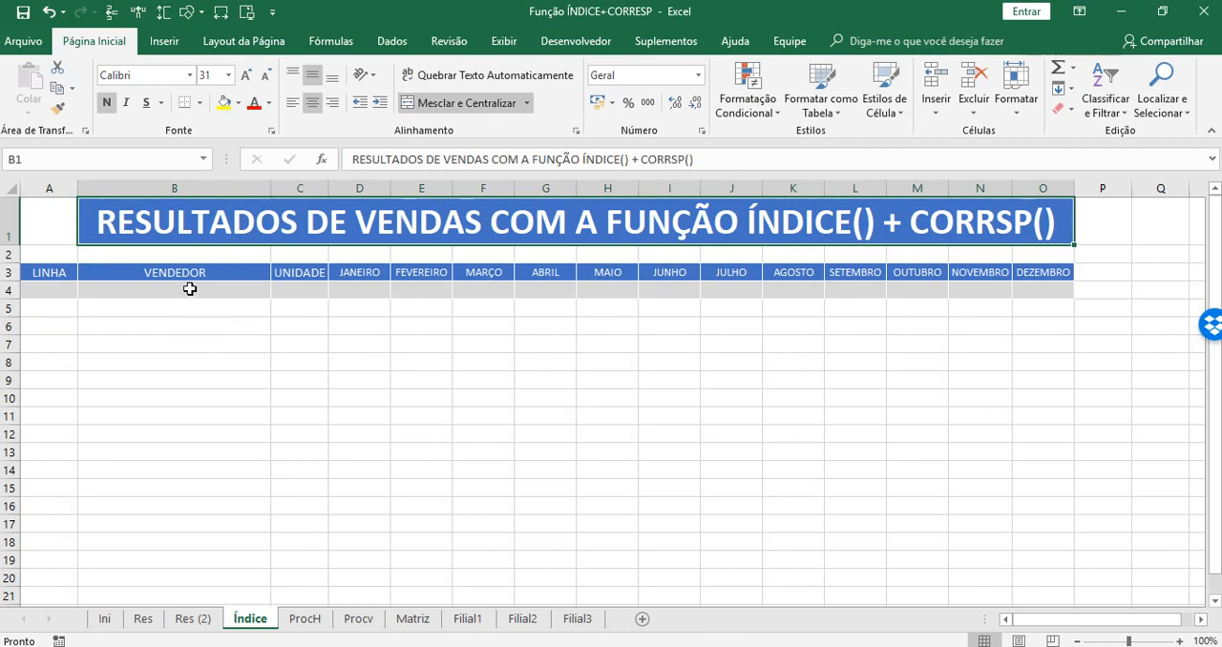
Examine the Res (2) sheet, comparing the position of the VENDEDOR column N with the data columns A to M.
{"action": "left_click", "coordinate": [189, 620]}
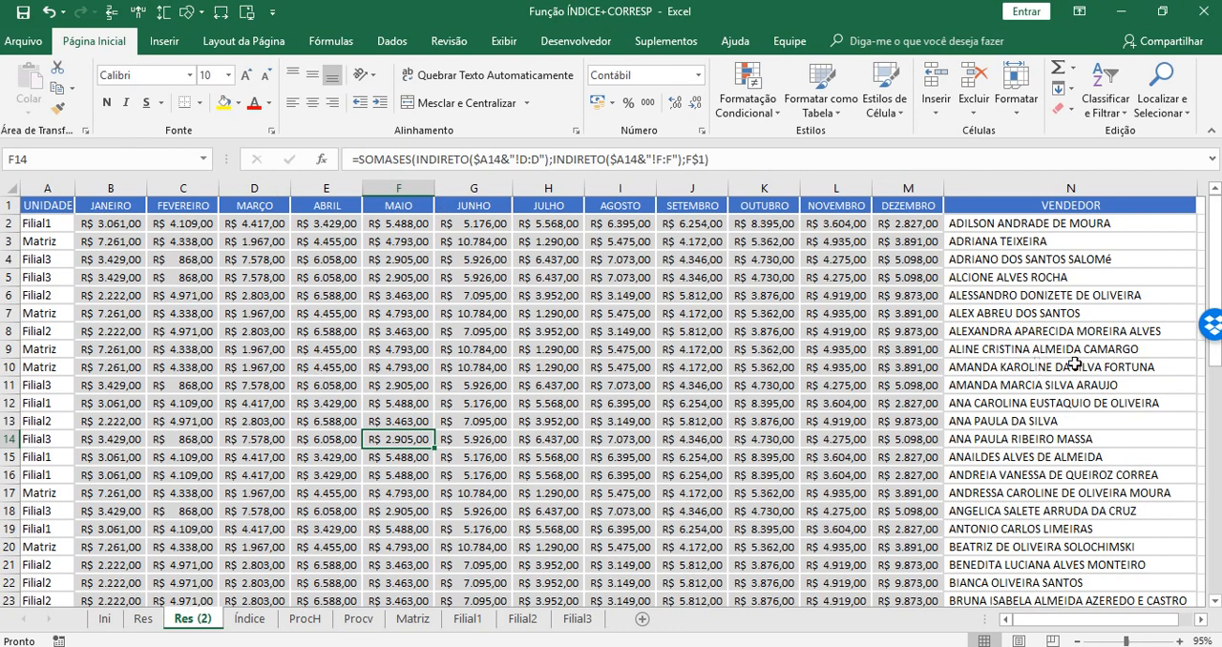
{"action": "left_click", "coordinate": [1022, 203]}
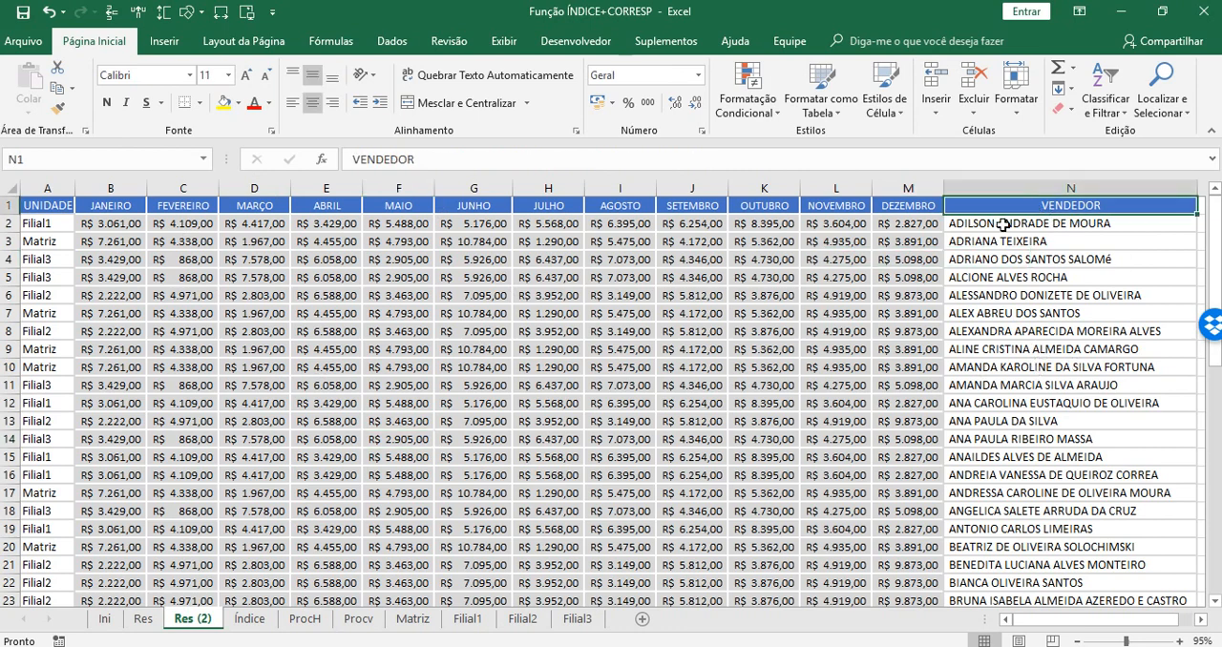
{"action": "left_click", "coordinate": [999, 225]}
{"action": "left_click_drag", "start_coordinate": [998, 225], "coordinate": [996, 572]}
{"action": "left_click_drag", "start_coordinate": [1016, 204], "coordinate": [998, 588]}
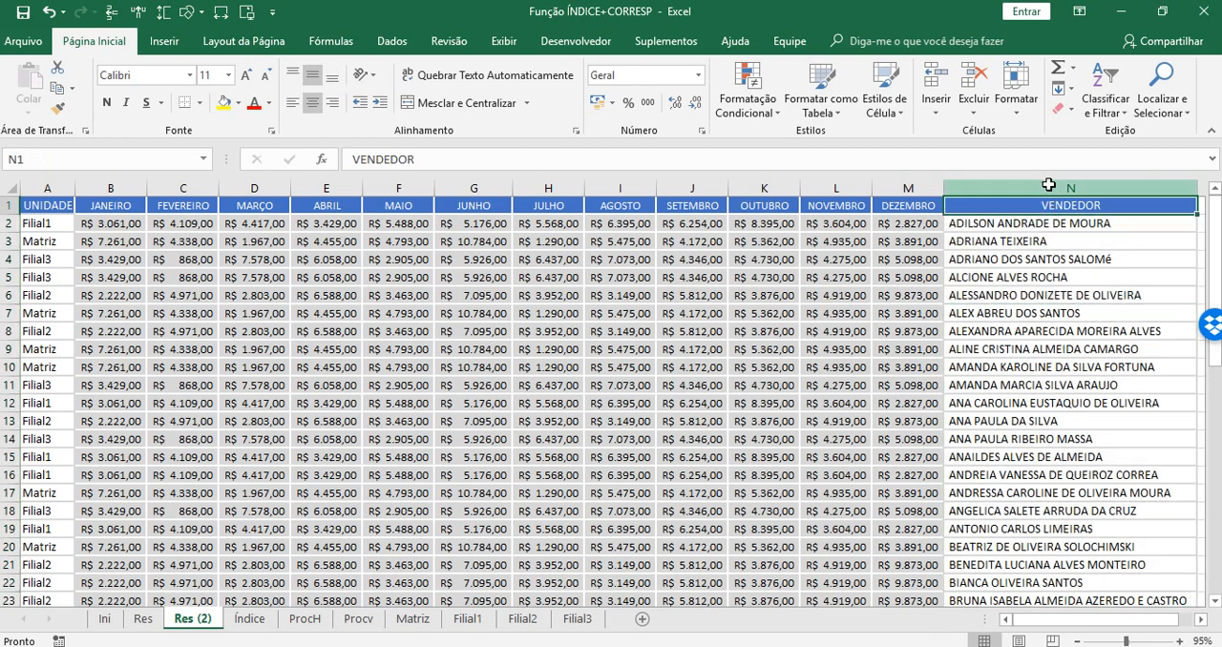
{"action": "left_click", "coordinate": [1047, 183]}
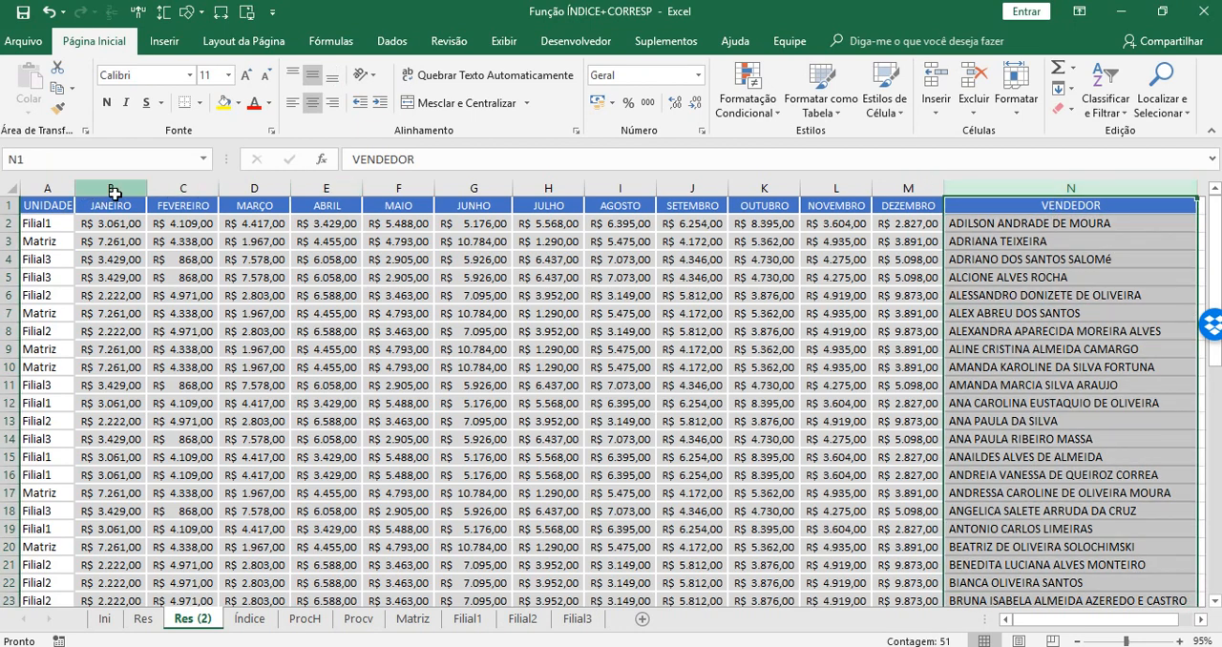
{"action": "left_click", "coordinate": [916, 186]}
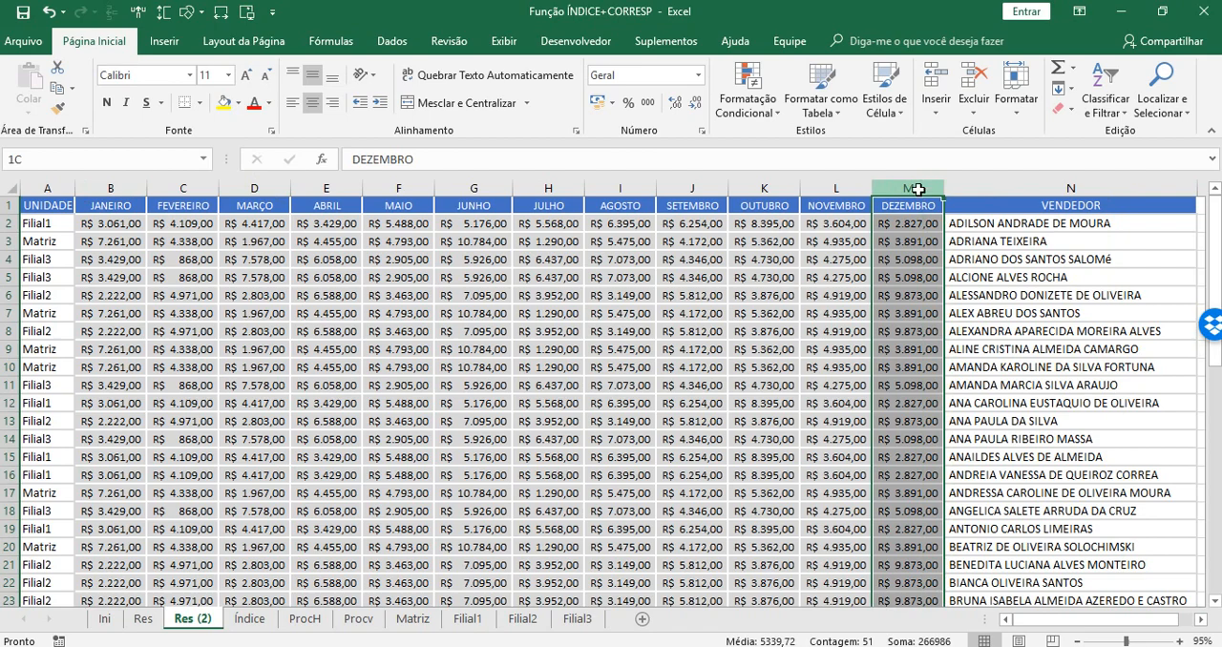
{"action": "left_click_drag", "start_coordinate": [917, 188], "coordinate": [46, 196]}
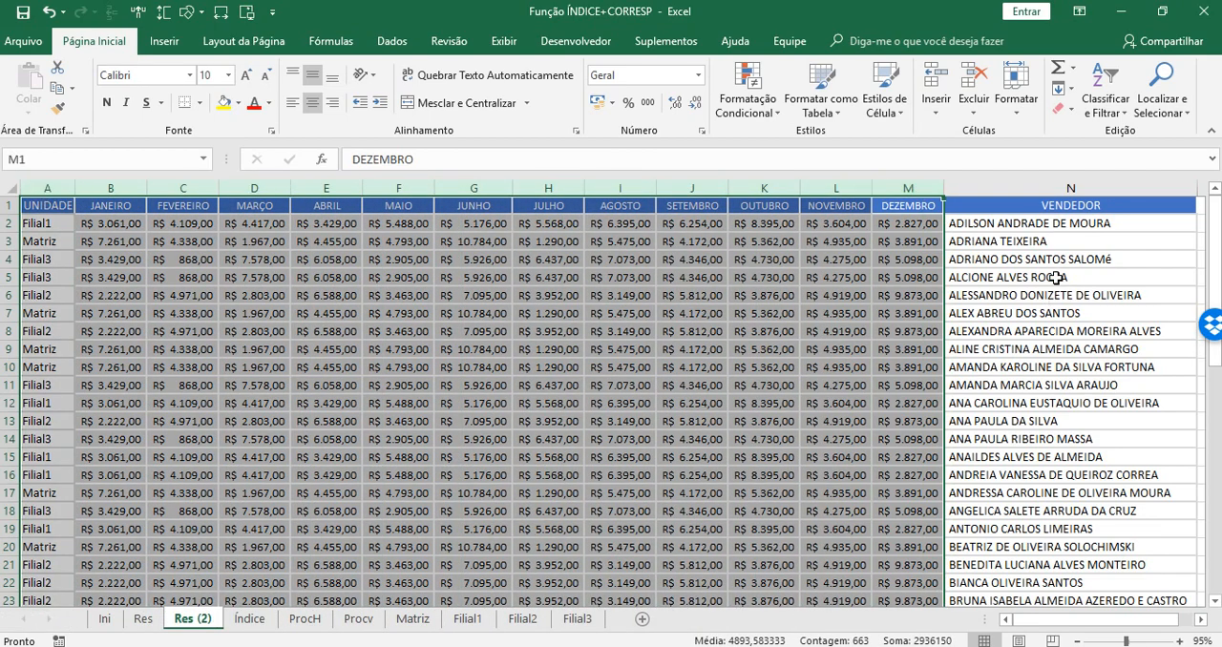
{"action": "left_click", "coordinate": [1086, 203]}
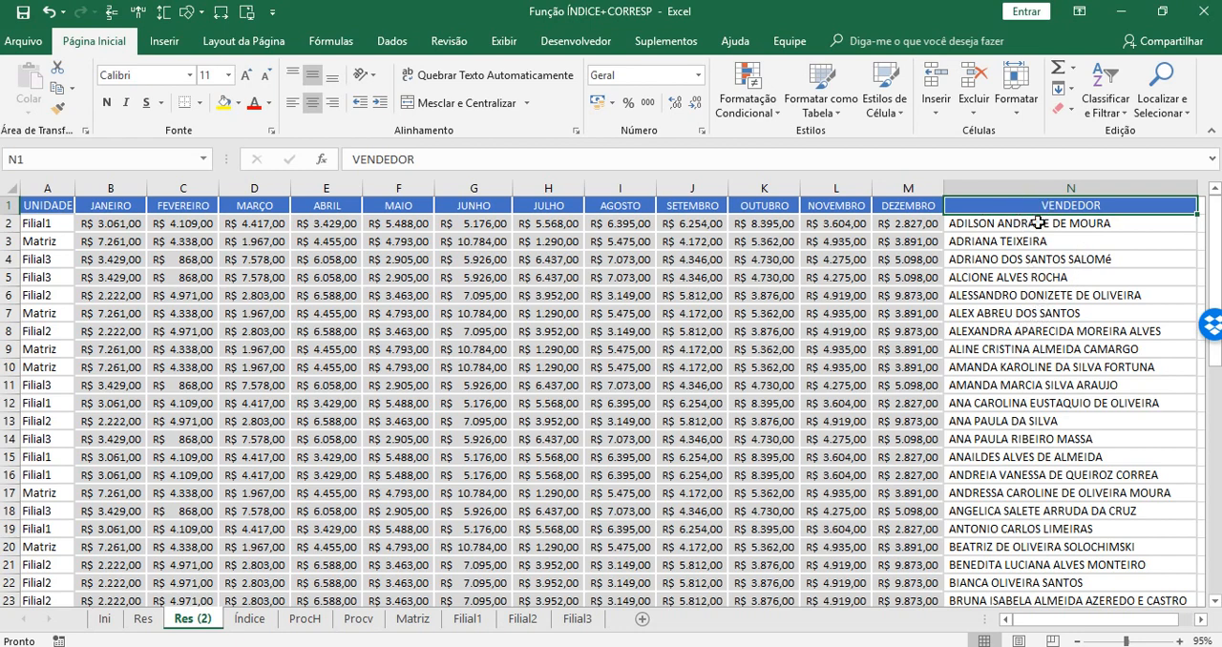
{"action": "left_click_drag", "start_coordinate": [1038, 212], "coordinate": [1016, 539]}
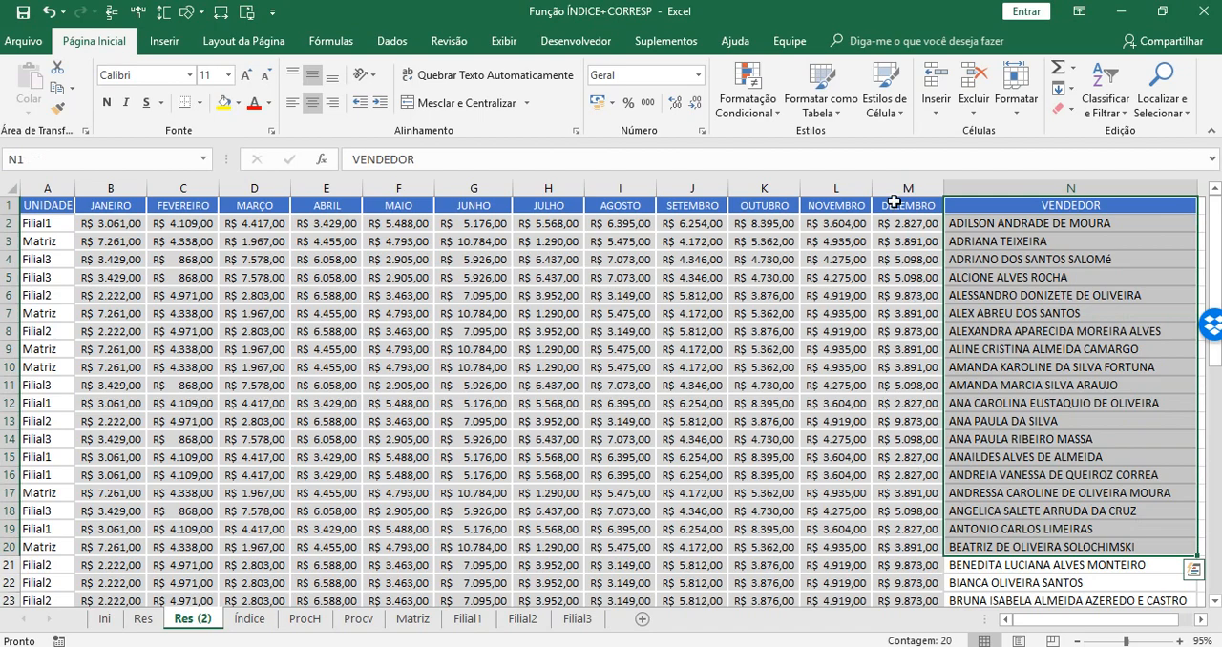
{"action": "left_click_drag", "start_coordinate": [897, 202], "coordinate": [21, 474]}
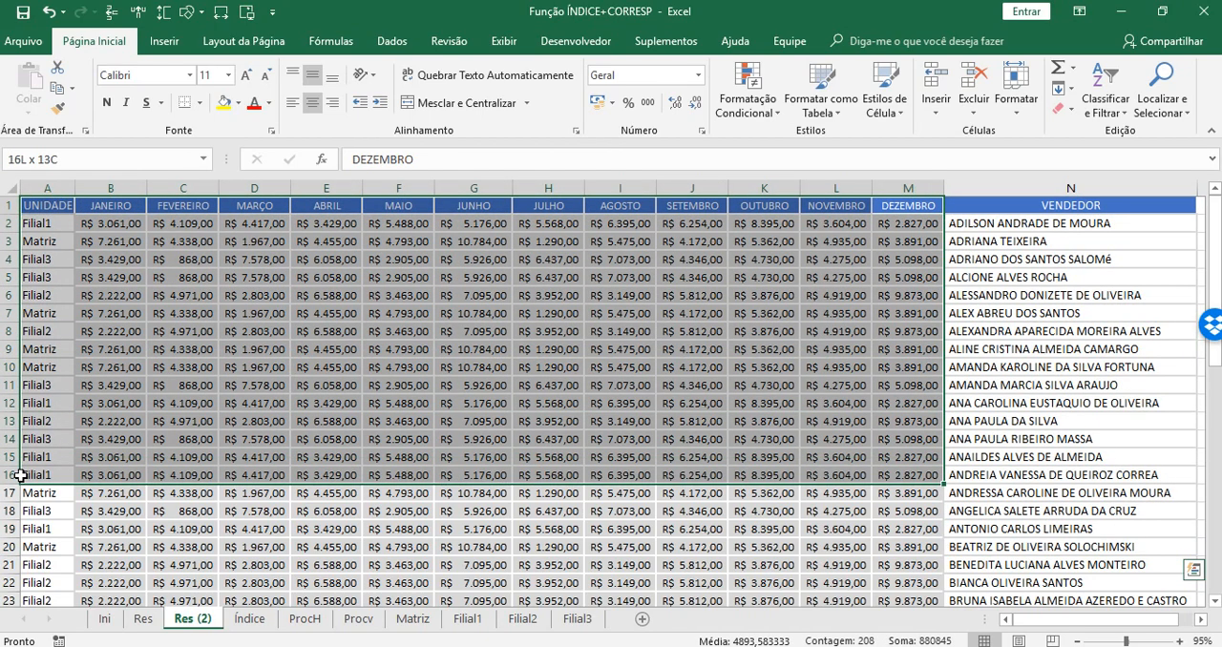
{"action": "left_click", "coordinate": [995, 183]}
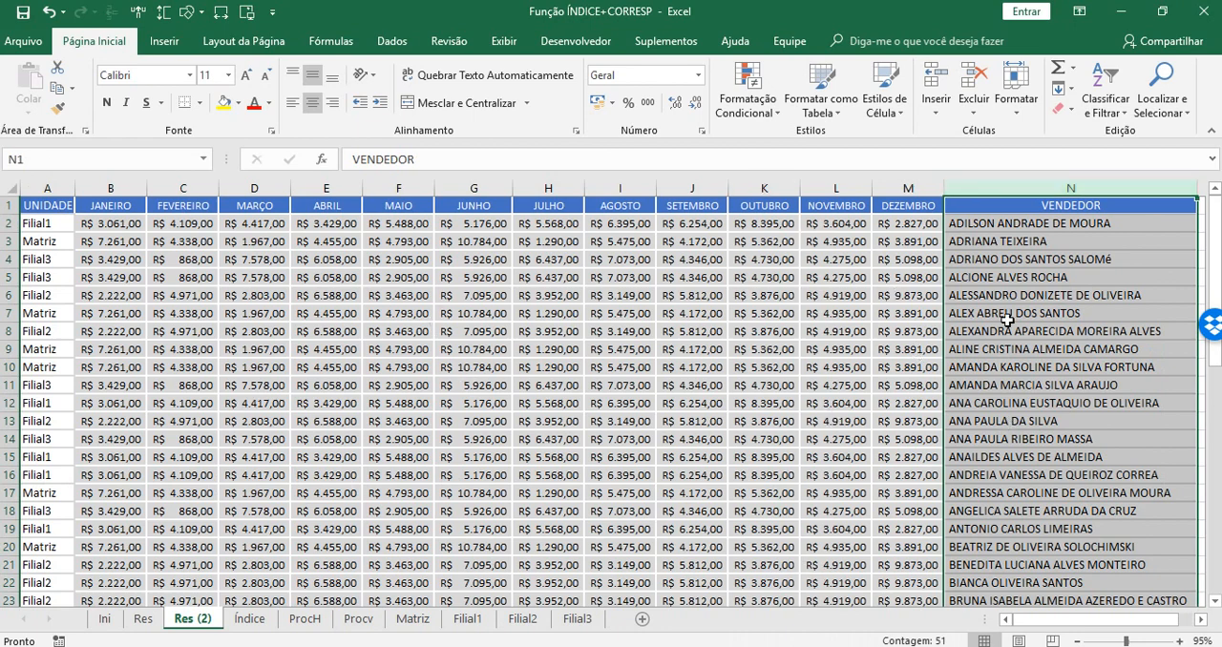
{"action": "left_click_drag", "start_coordinate": [908, 188], "coordinate": [44, 187]}
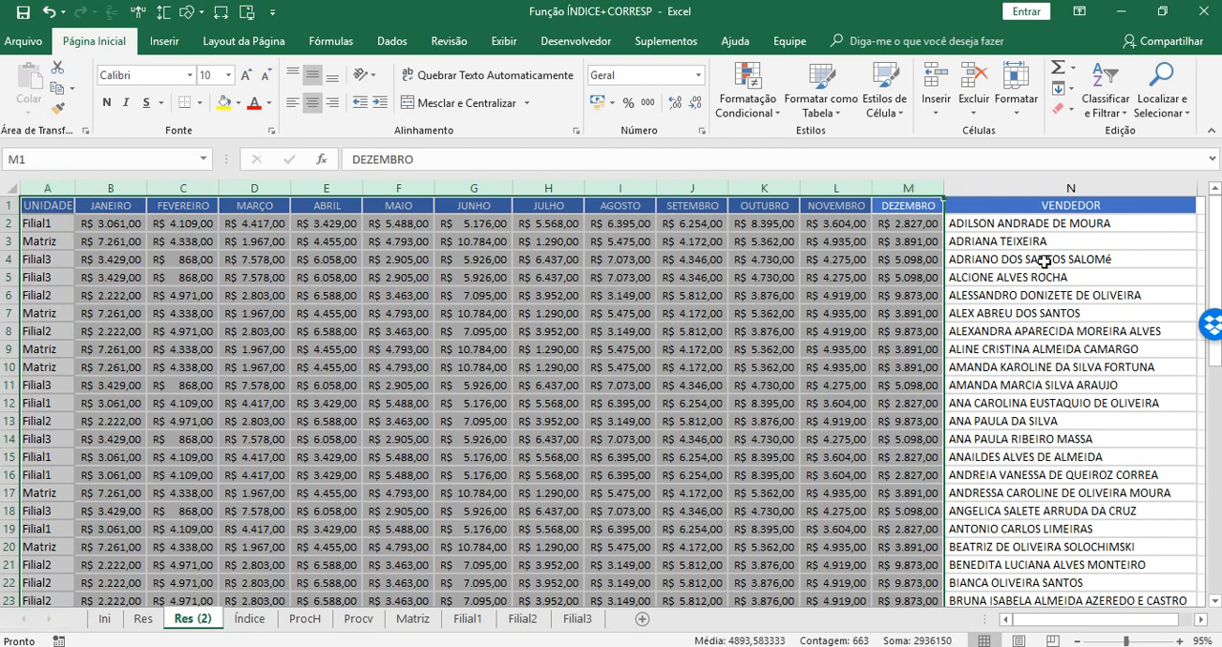
{"action": "left_click", "coordinate": [1028, 226]}
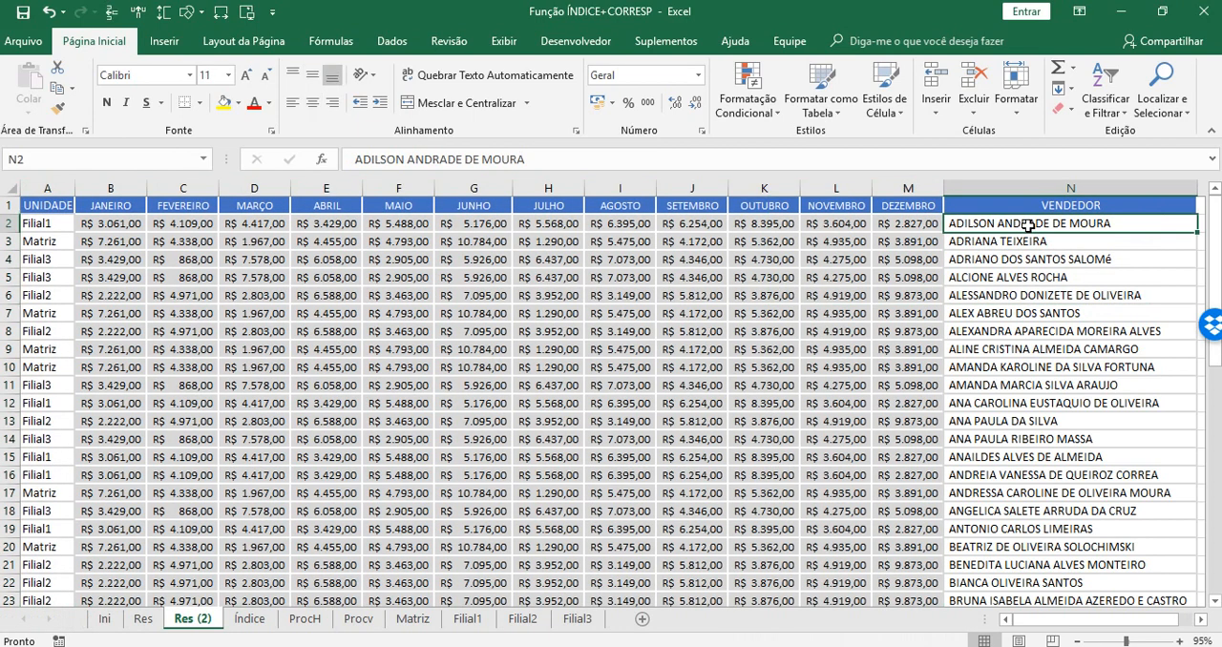
{"action": "left_click", "coordinate": [1029, 187]}
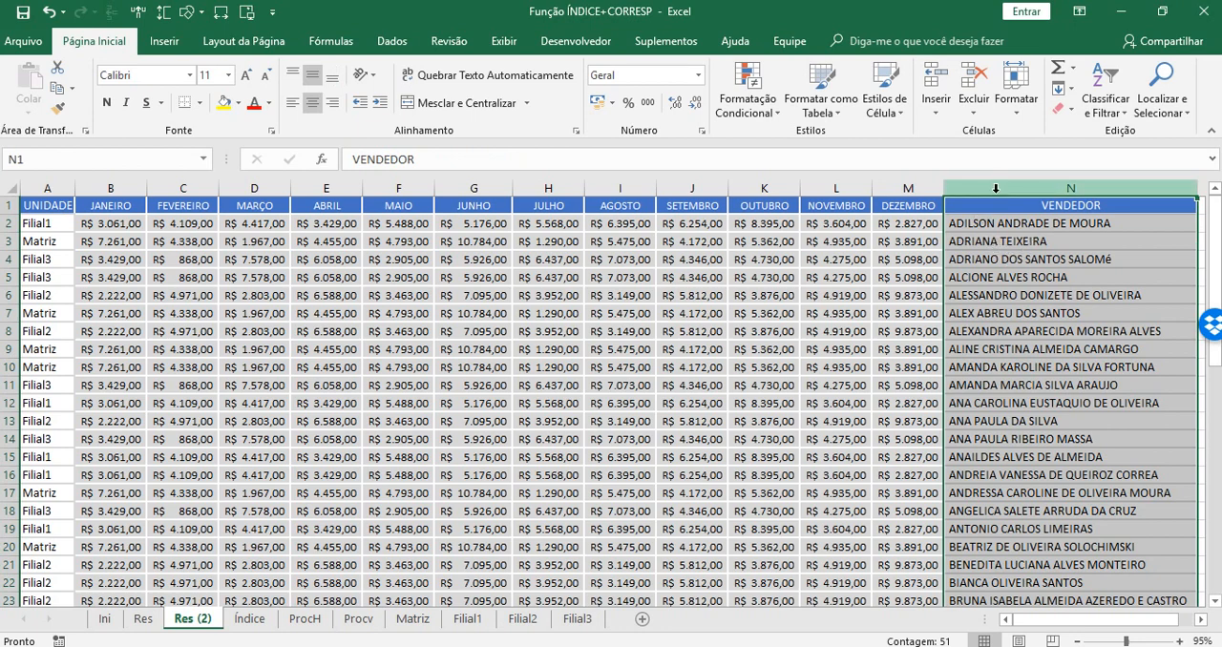
Examine the seller list under the VENDEDOR header in column N of Res (2), from its first row downward.
{"action": "left_click", "coordinate": [1005, 201]}
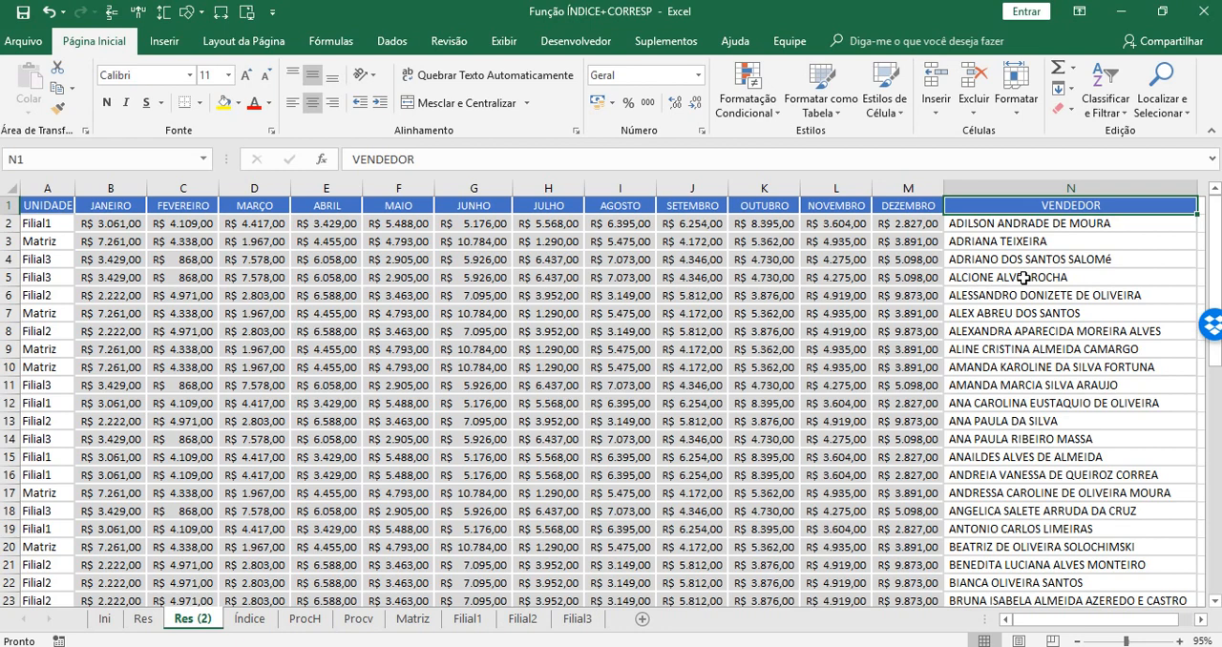
{"action": "left_click_drag", "start_coordinate": [1096, 206], "coordinate": [1184, 530]}
{"action": "left_click_drag", "start_coordinate": [1214, 366], "coordinate": [1215, 269]}
{"action": "left_click", "coordinate": [1073, 226]}
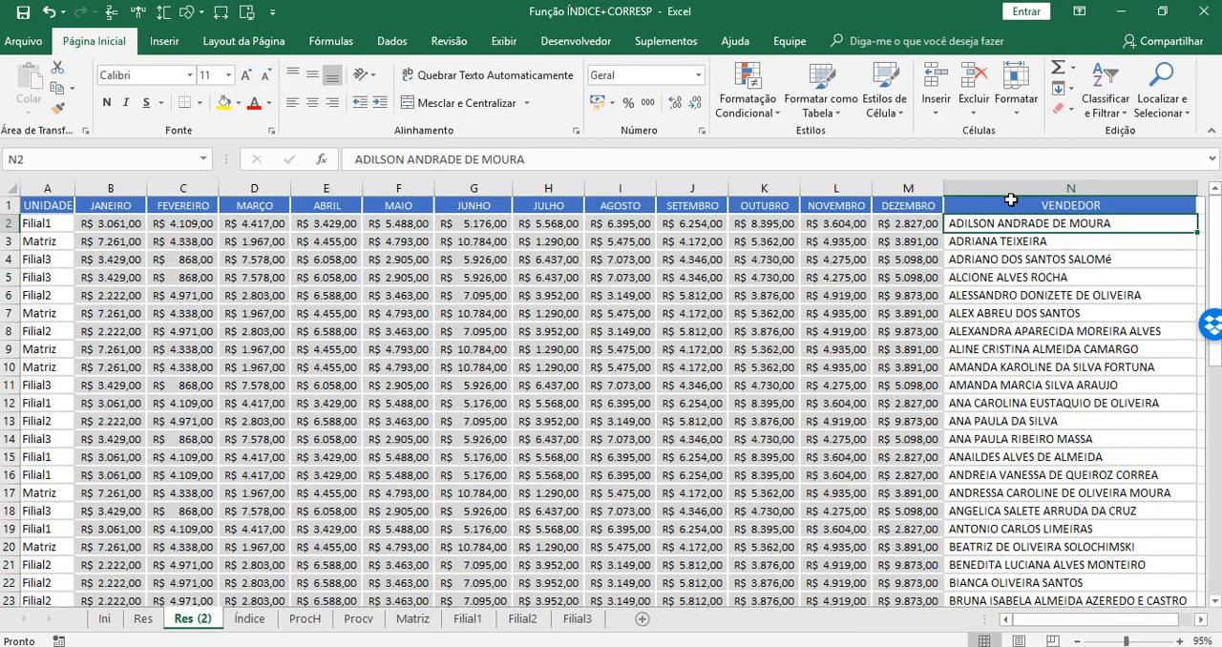
{"action": "left_click_drag", "start_coordinate": [1010, 198], "coordinate": [1009, 581]}
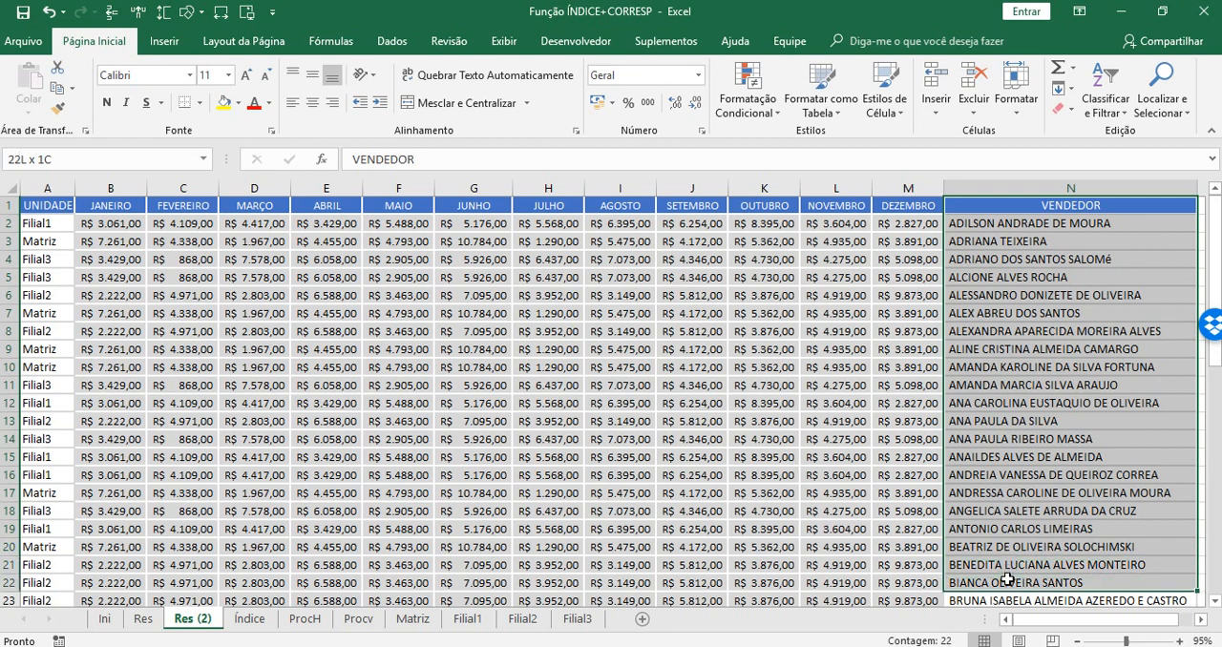
{"action": "left_click_drag", "start_coordinate": [1007, 203], "coordinate": [1008, 582]}
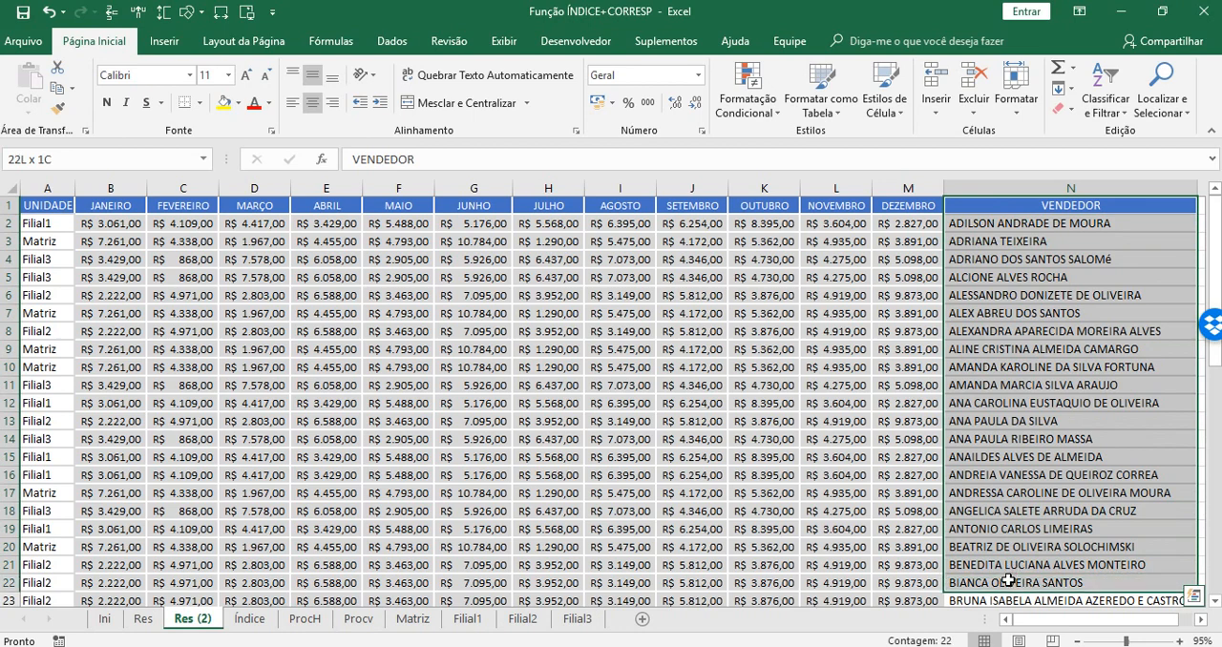
Choose the first seller in the list for the VENDEDOR cell B4 on the Índice sheet.
{"action": "left_click", "coordinate": [249, 620]}
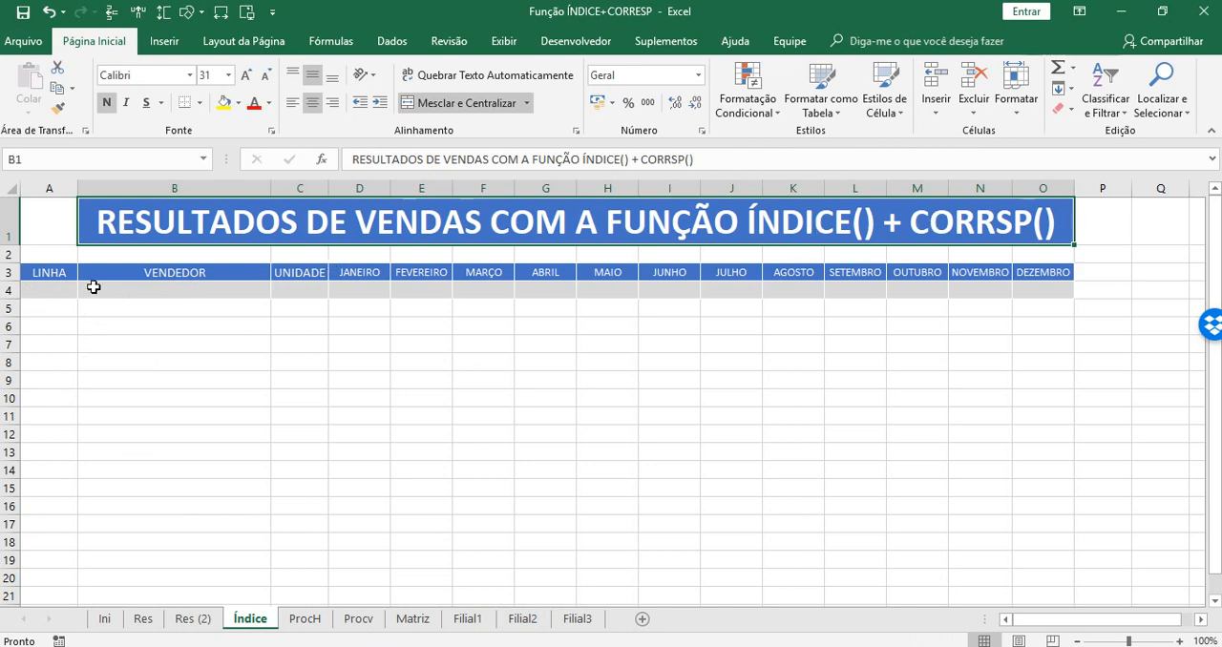
{"action": "left_click", "coordinate": [251, 287]}
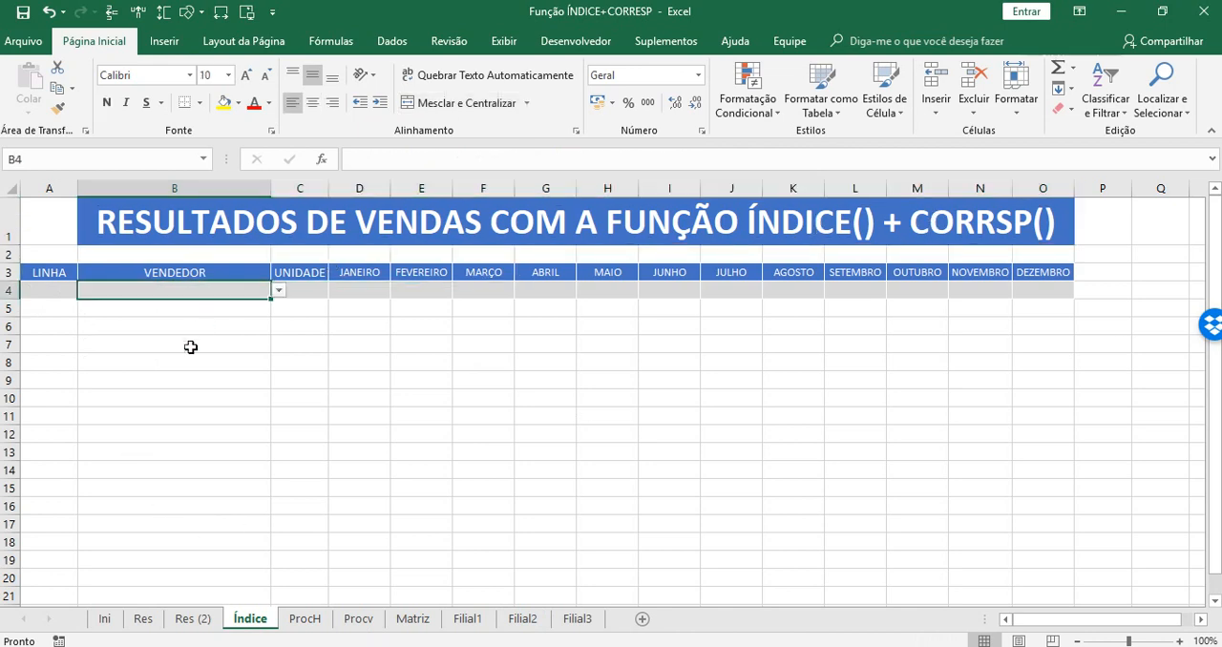
{"action": "left_click", "coordinate": [278, 290]}
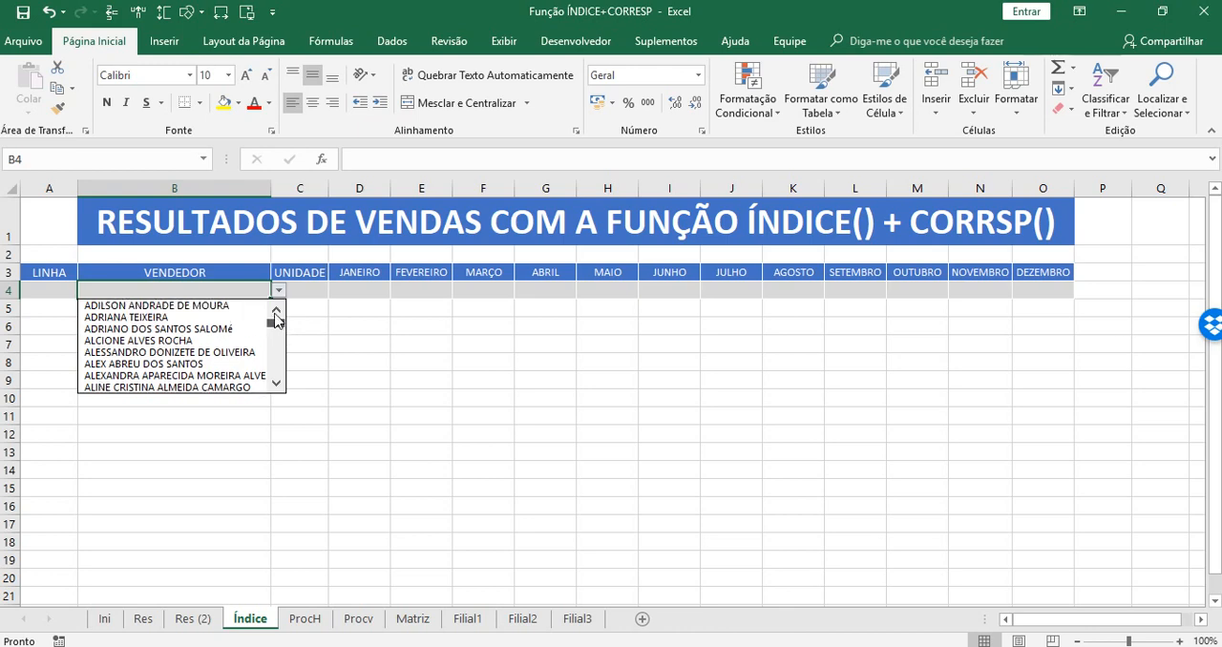
{"action": "mouse_move", "coordinate": [276, 326]}
{"action": "left_mouse_down"}
{"action": "mouse_move", "coordinate": [268, 399]}
{"action": "mouse_move", "coordinate": [276, 318]}
{"action": "left_mouse_up"}
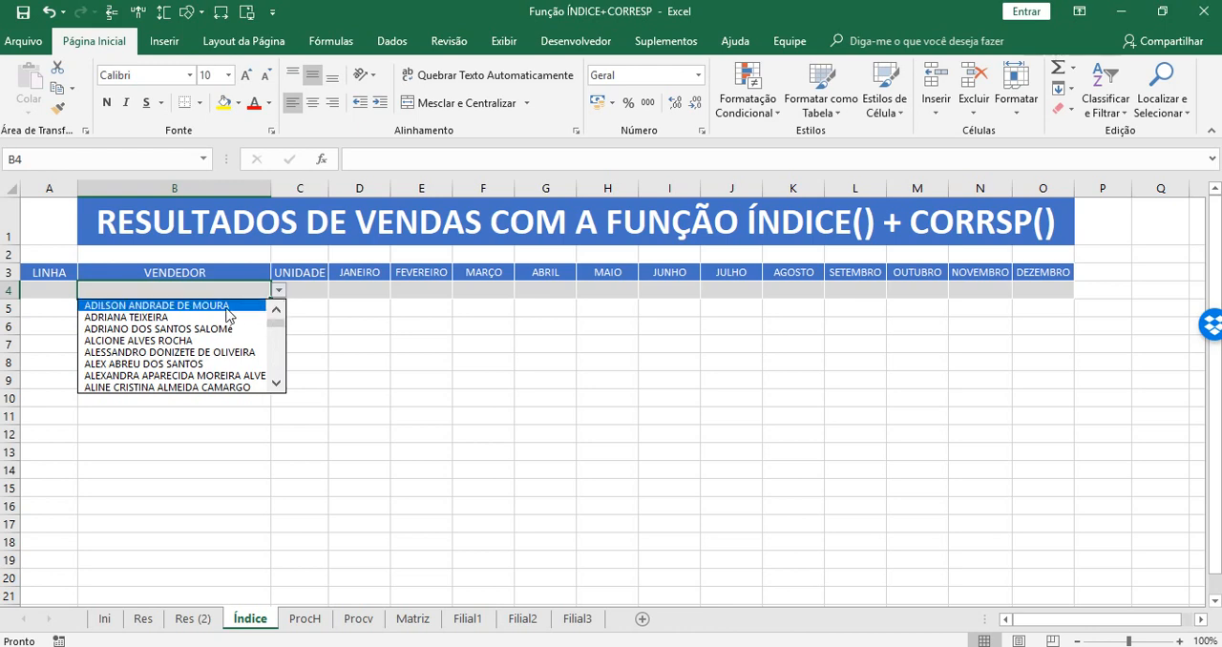
{"action": "left_click", "coordinate": [231, 307]}
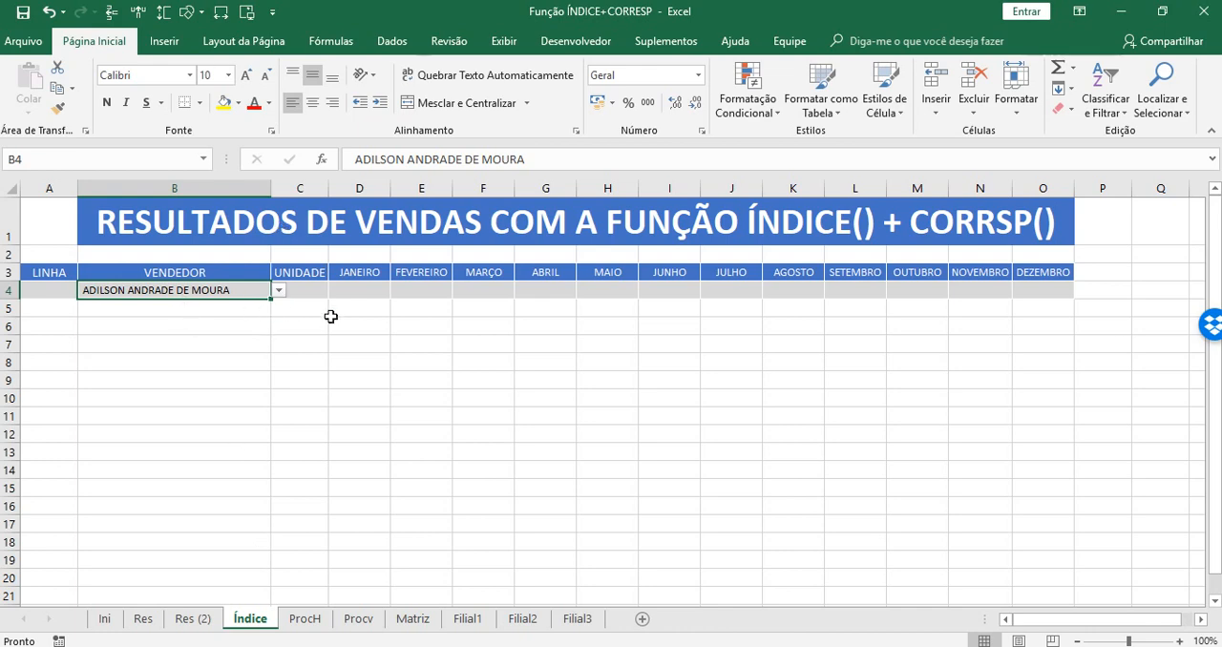
Start a CORRESP formula in the LINHA cell A4 on the Índice sheet, with seller cell B4 as the lookup value.
{"action": "left_click", "coordinate": [303, 289]}
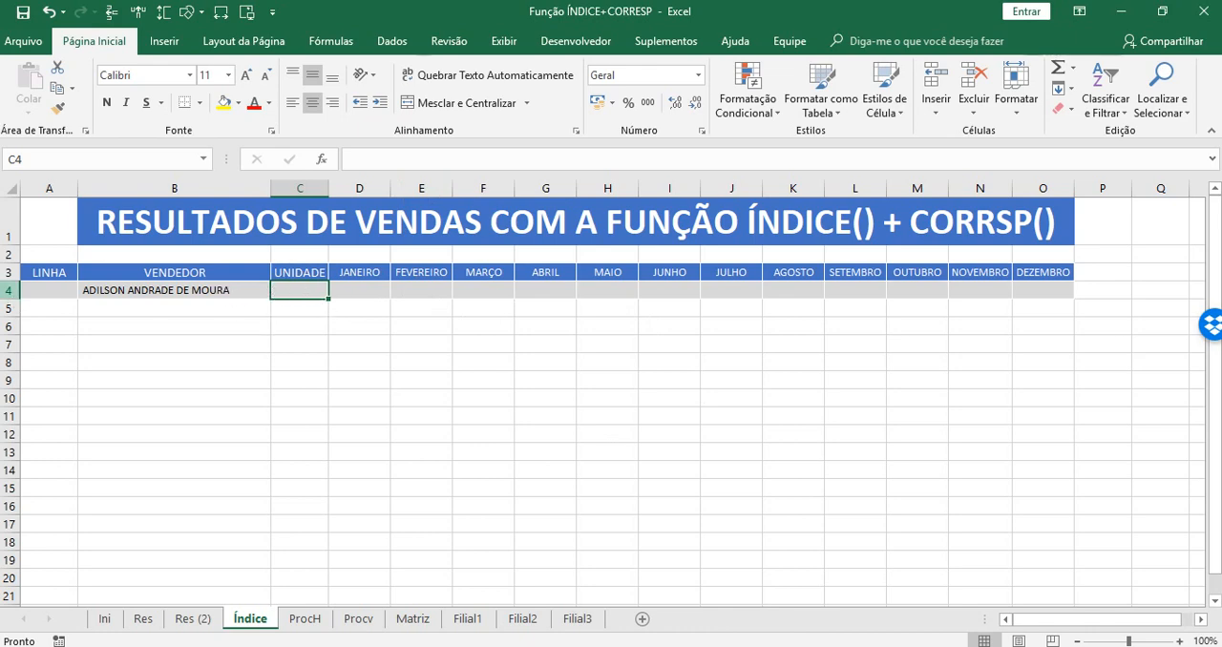
{"action": "left_click", "coordinate": [201, 291]}
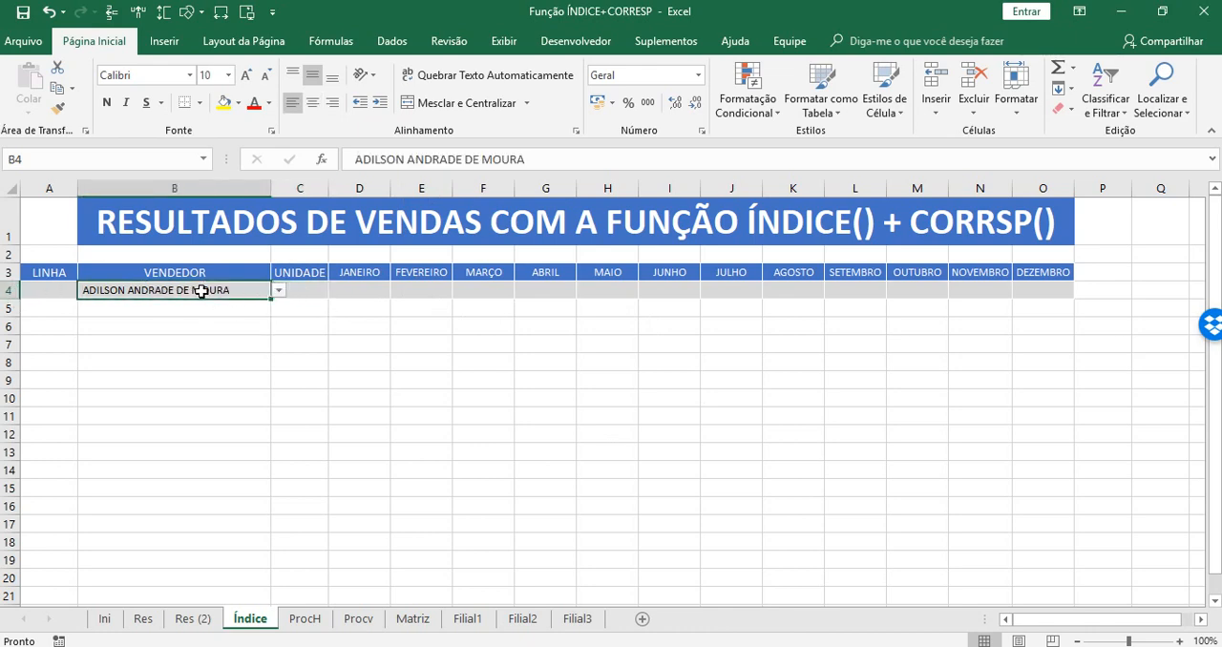
{"action": "left_click", "coordinate": [49, 287]}
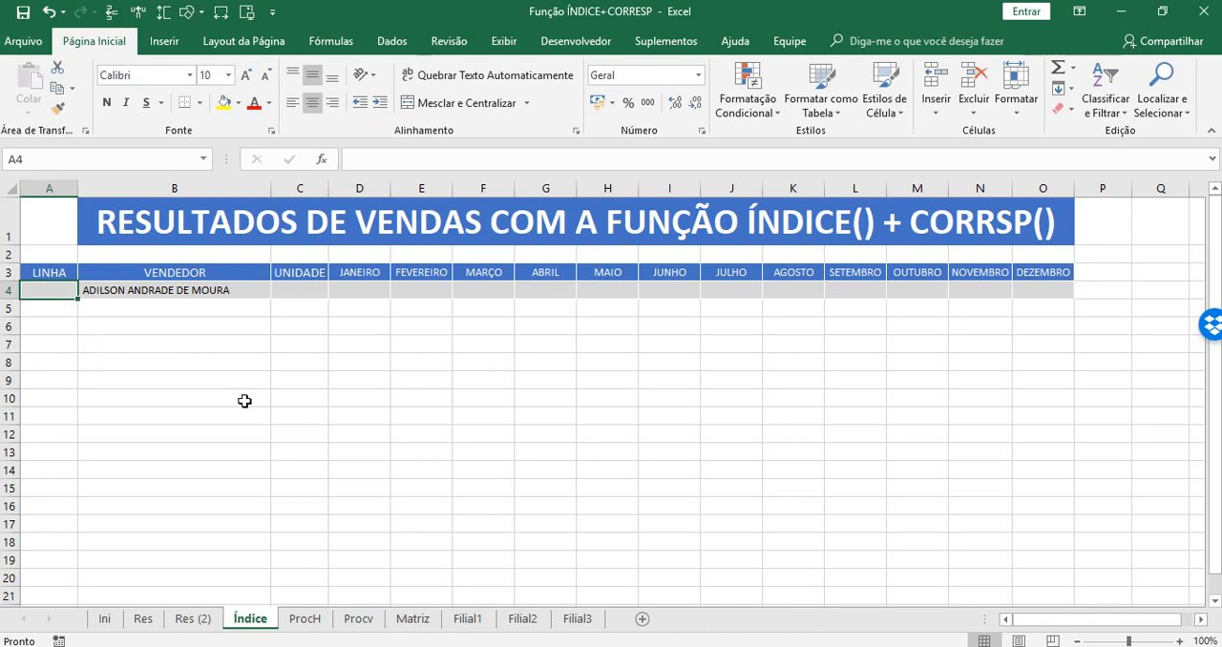
{"action": "type", "text": "="}
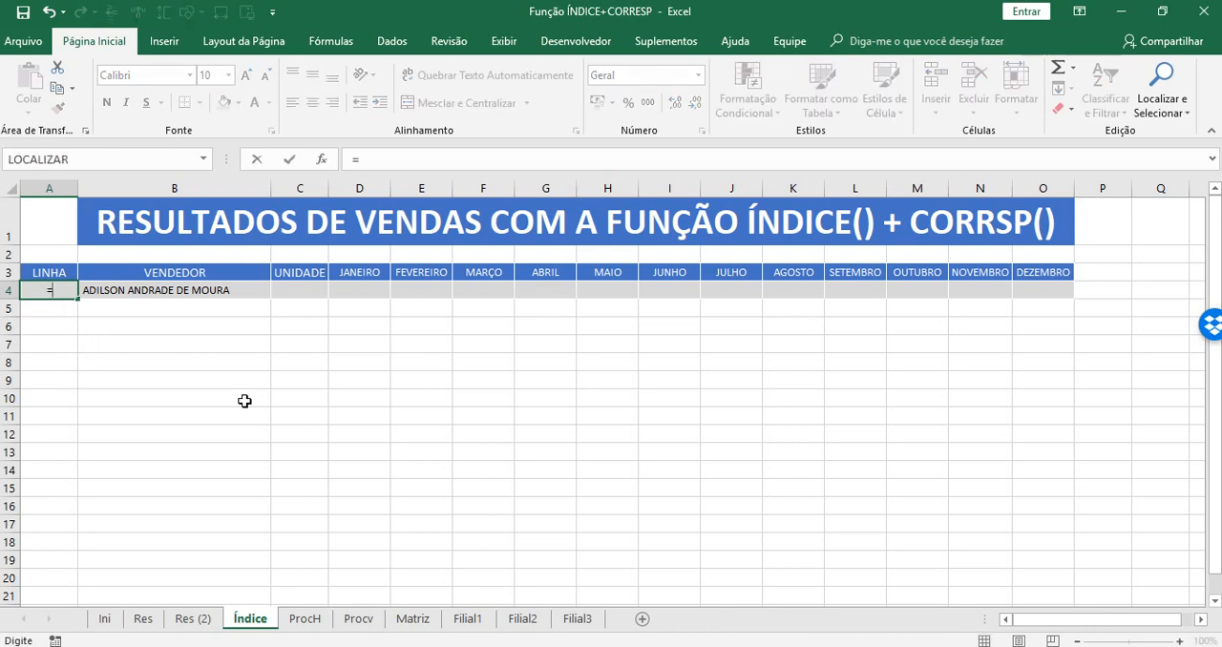
{"action": "type", "text": "co"}
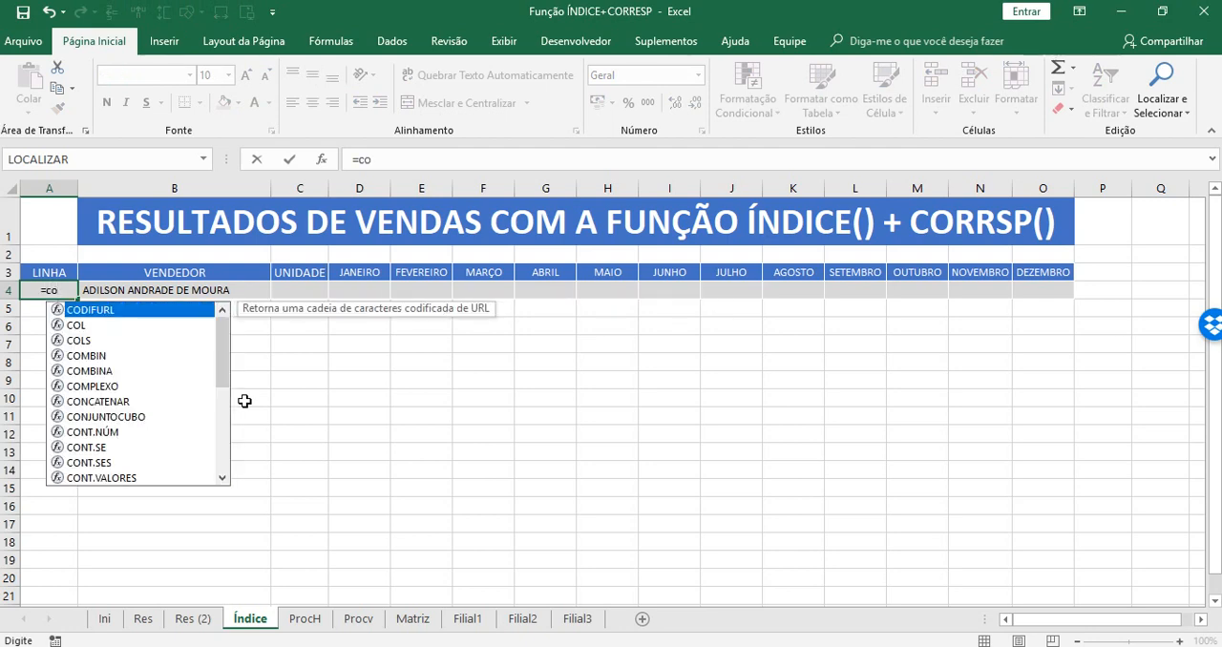
{"action": "type", "text": "rr"}
{"action": "key", "text": "Down"}
{"action": "key", "text": "Tab"}
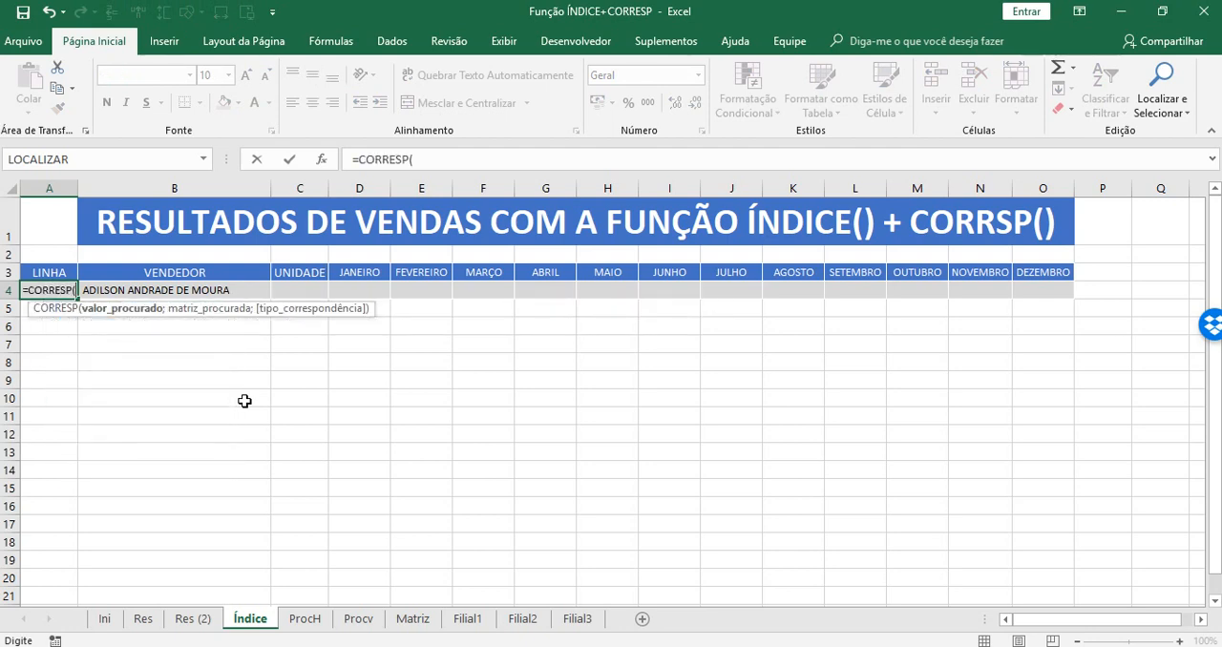
{"action": "key", "text": "BackSpace"}
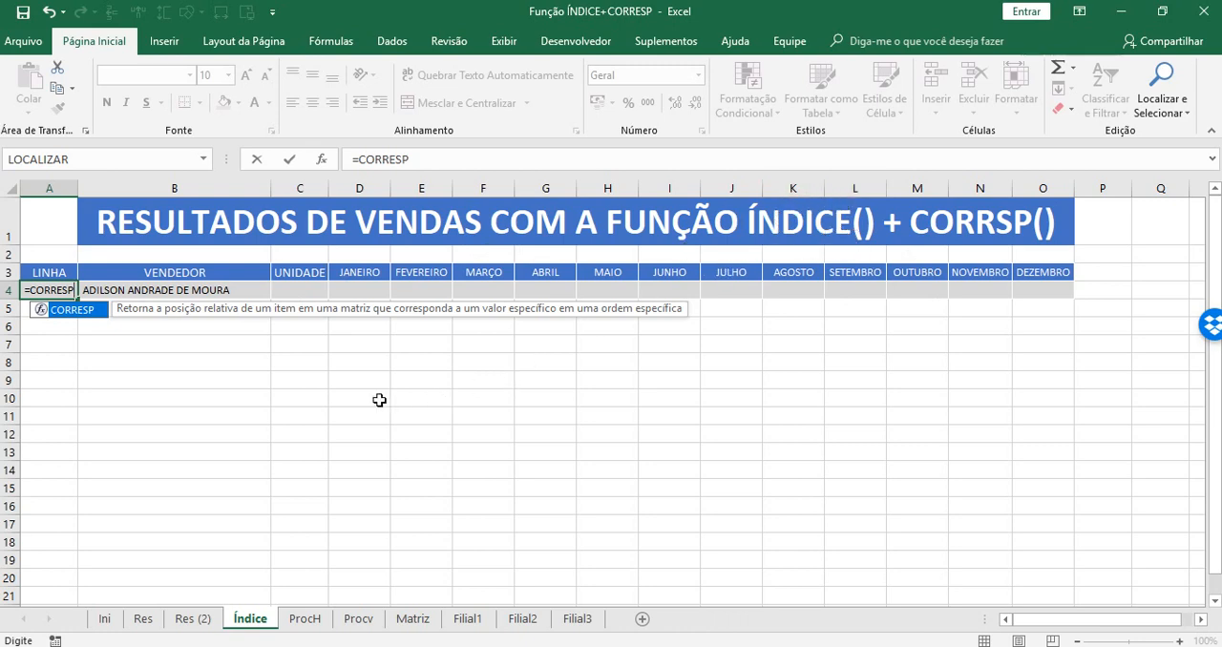
{"action": "type", "text": "("}
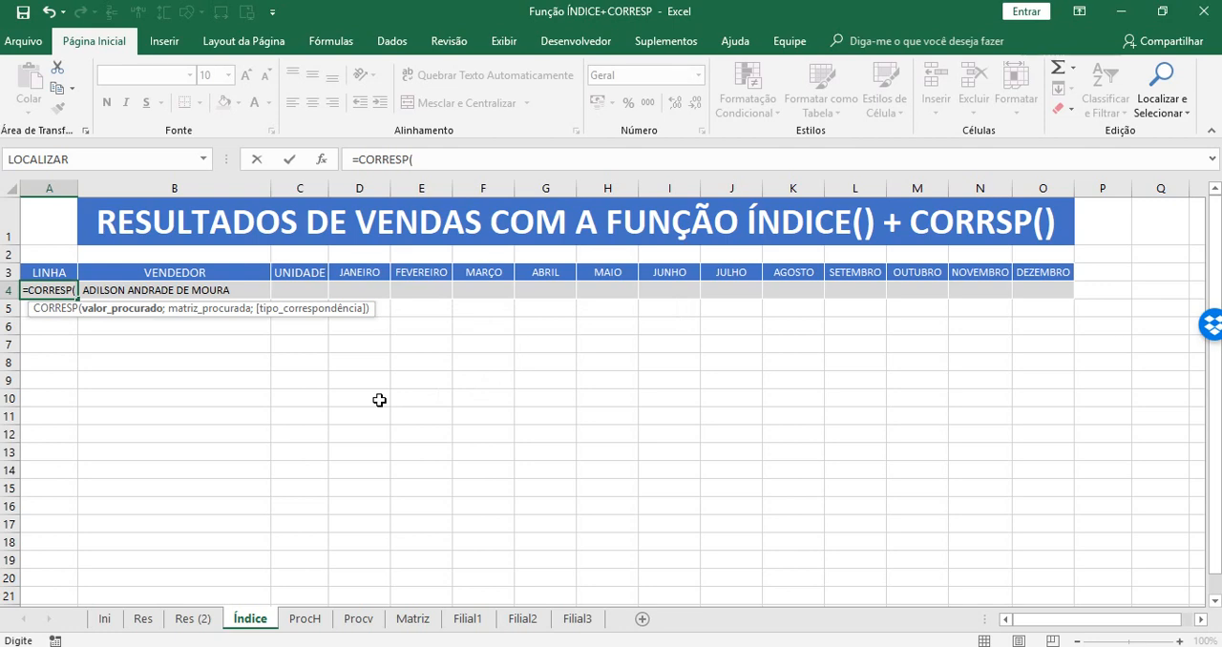
{"action": "left_click", "coordinate": [236, 288]}
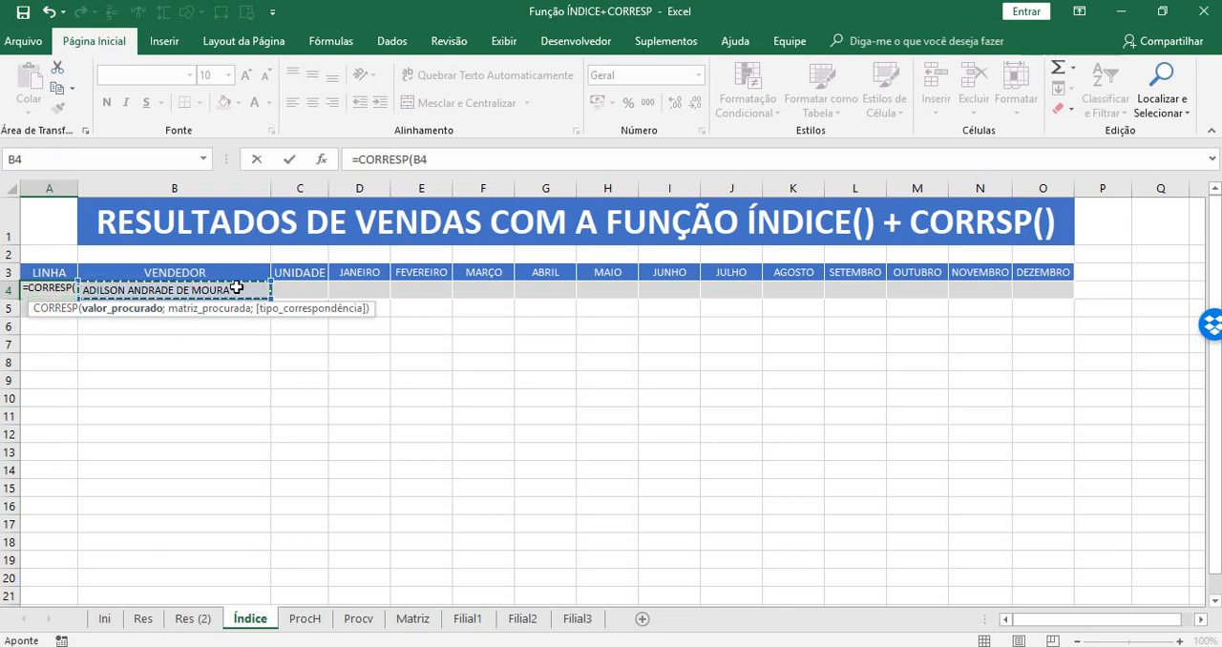
{"action": "type", "text": ";"}
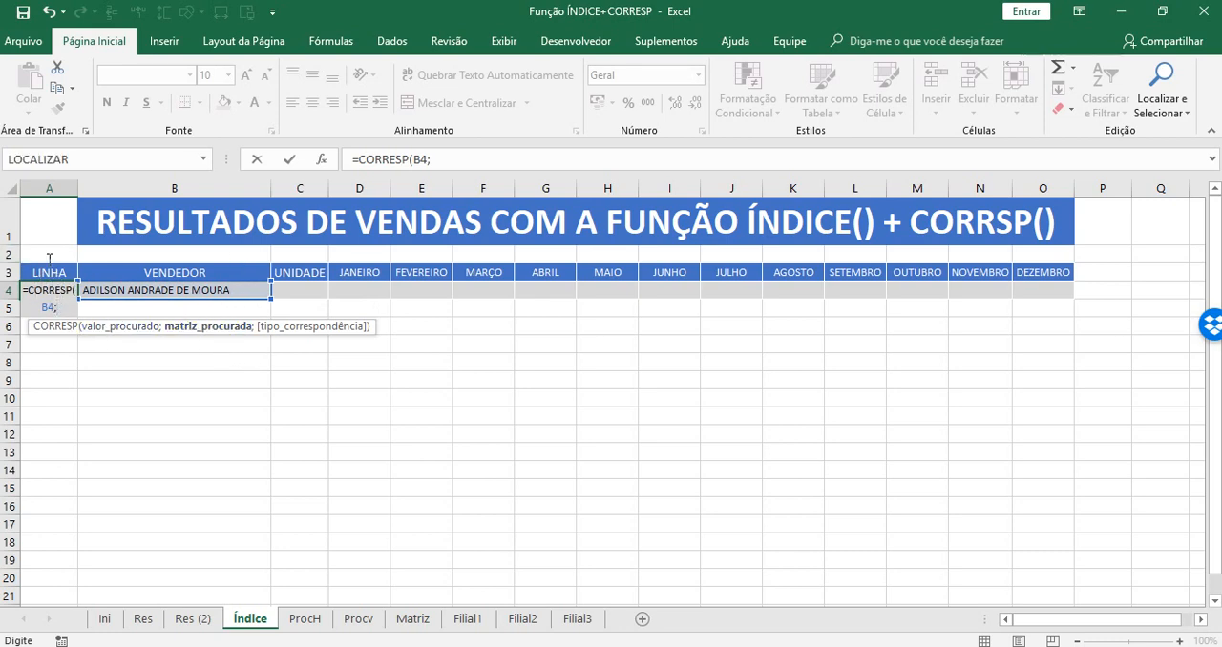
Complete the CORRESP formula with the absolute seller range $N$2:$N$51 on Res (2) and exact match type 0.
{"action": "left_click", "coordinate": [196, 625]}
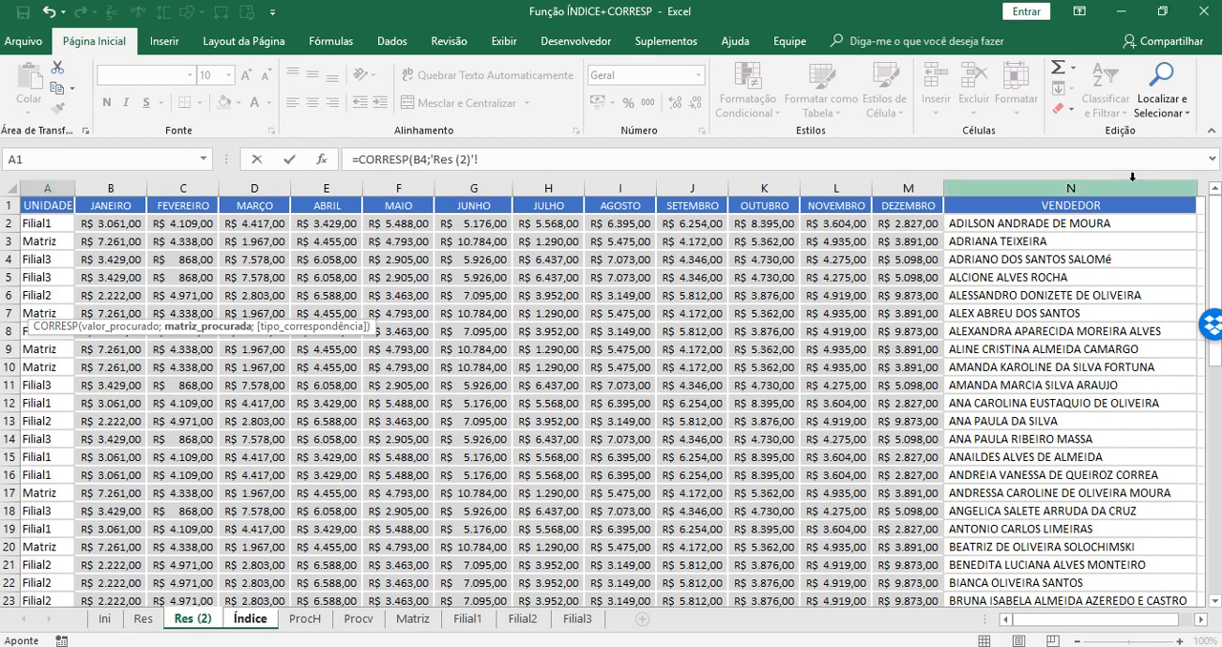
{"action": "left_click_drag", "start_coordinate": [1041, 221], "coordinate": [1051, 560]}
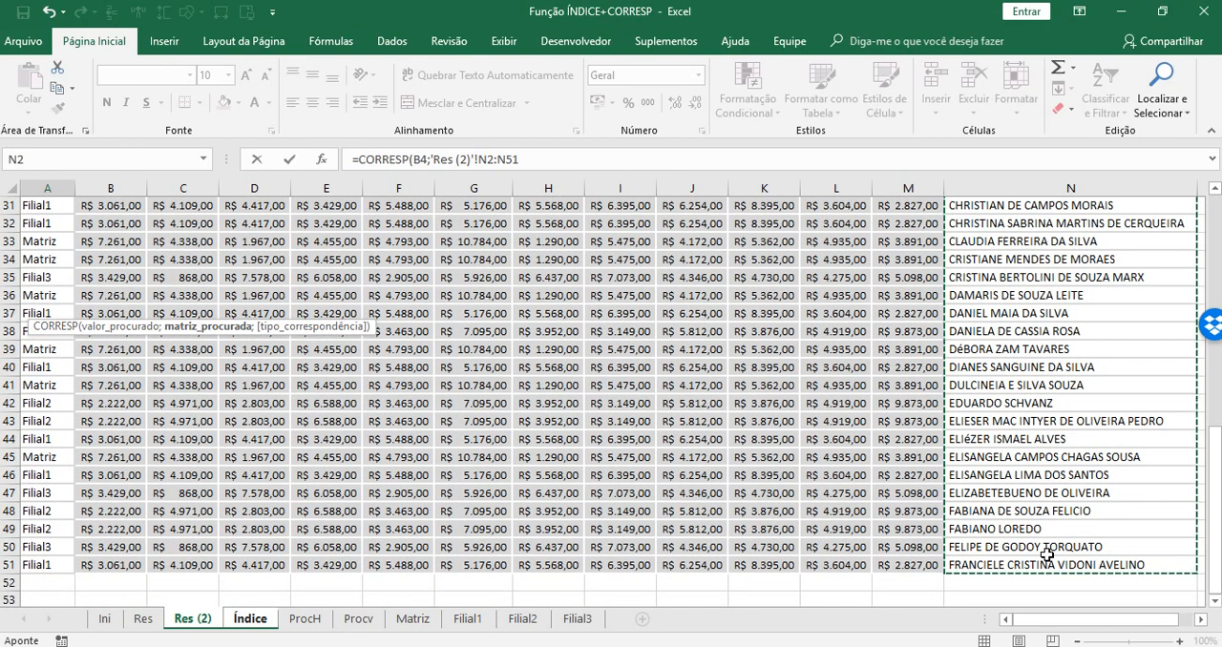
{"action": "key", "text": "F4"}
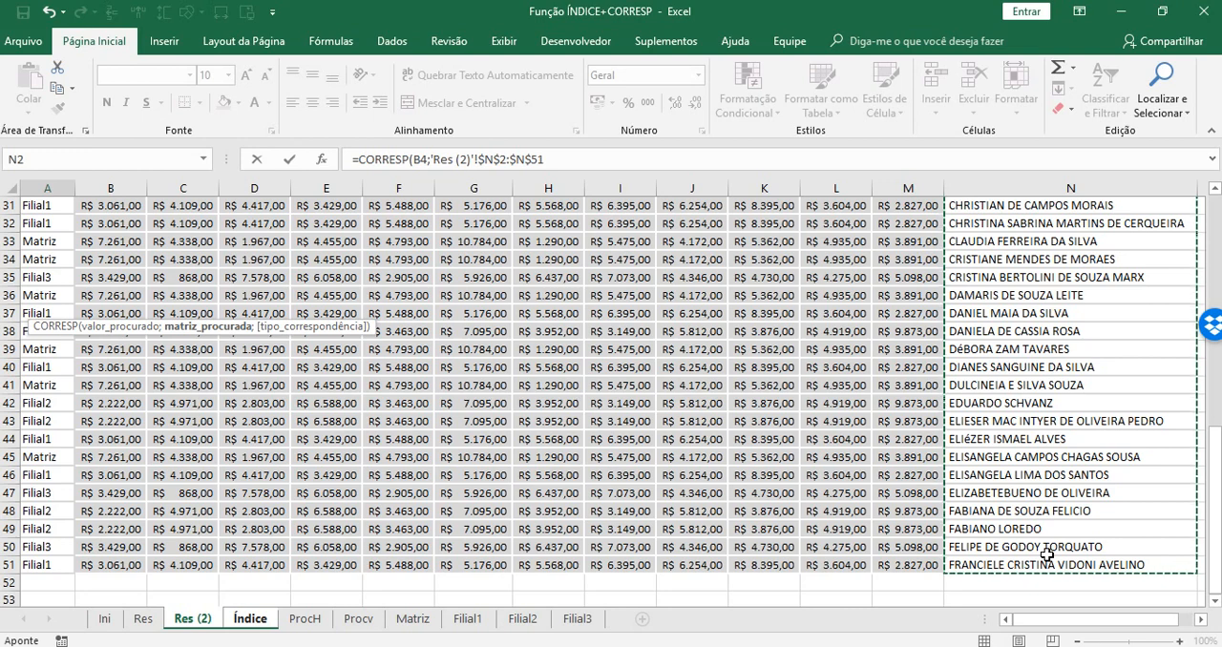
{"action": "type", "text": ";"}
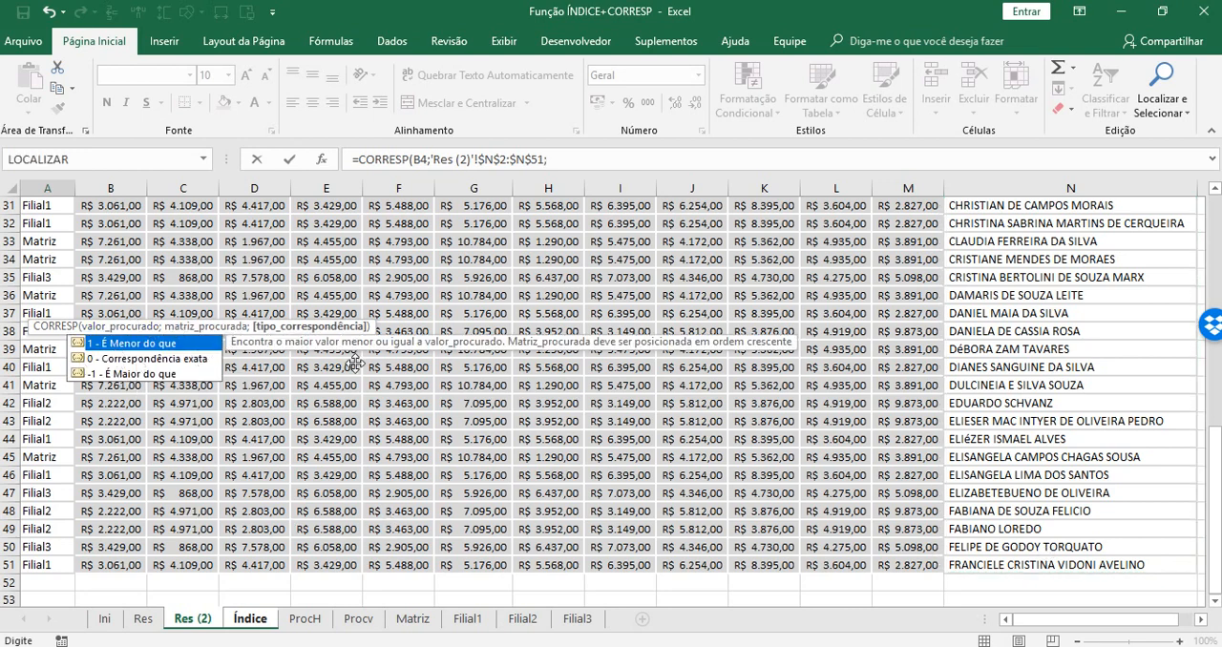
{"action": "left_click", "coordinate": [177, 361]}
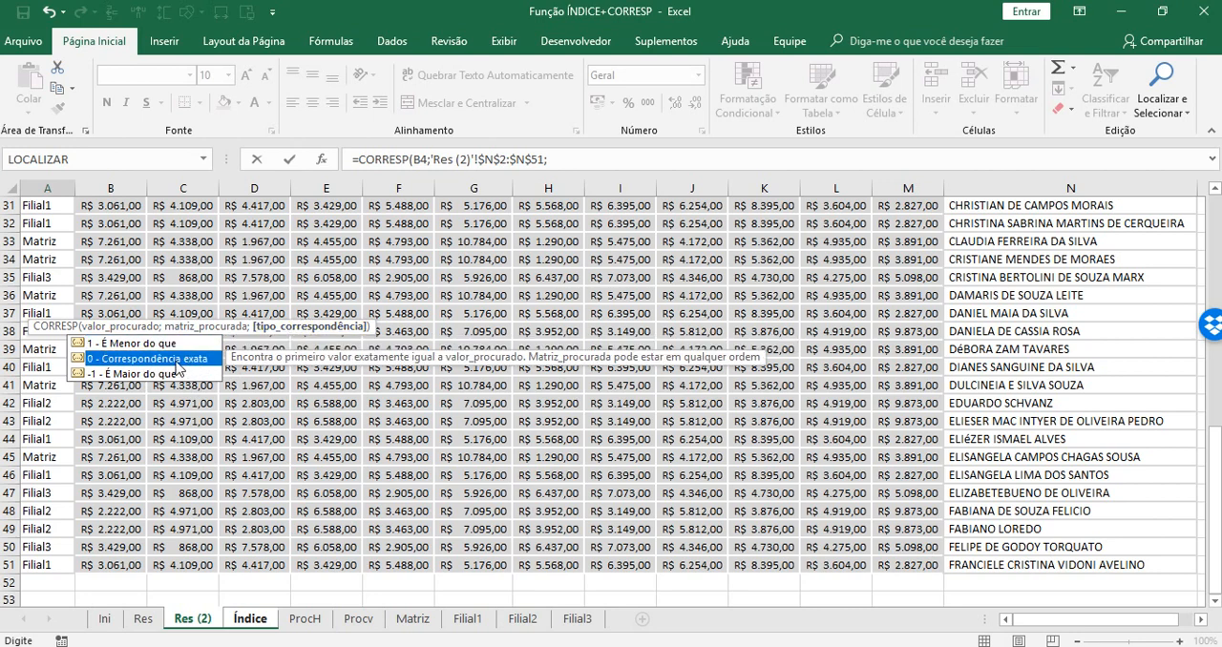
{"action": "double_click", "coordinate": [176, 362]}
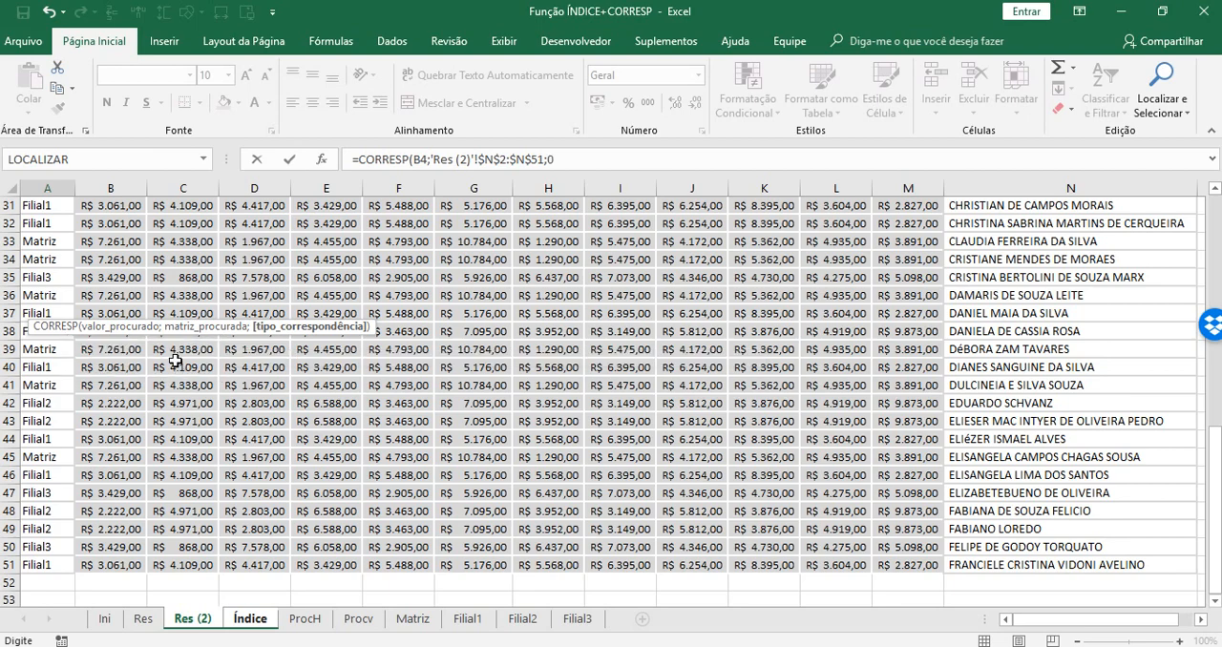
{"action": "key", "text": "Return"}
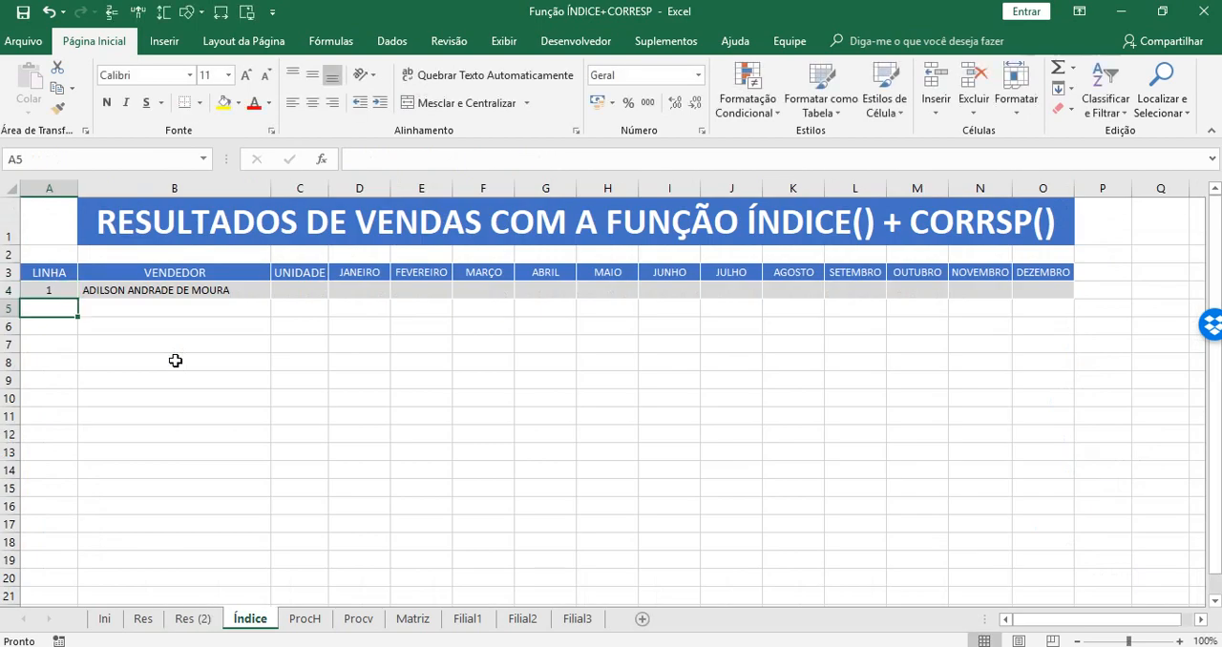
Test the LINHA formula by choosing the second, third and fourth sellers in turn for the VENDEDOR cell B4.
{"action": "left_click", "coordinate": [198, 286]}
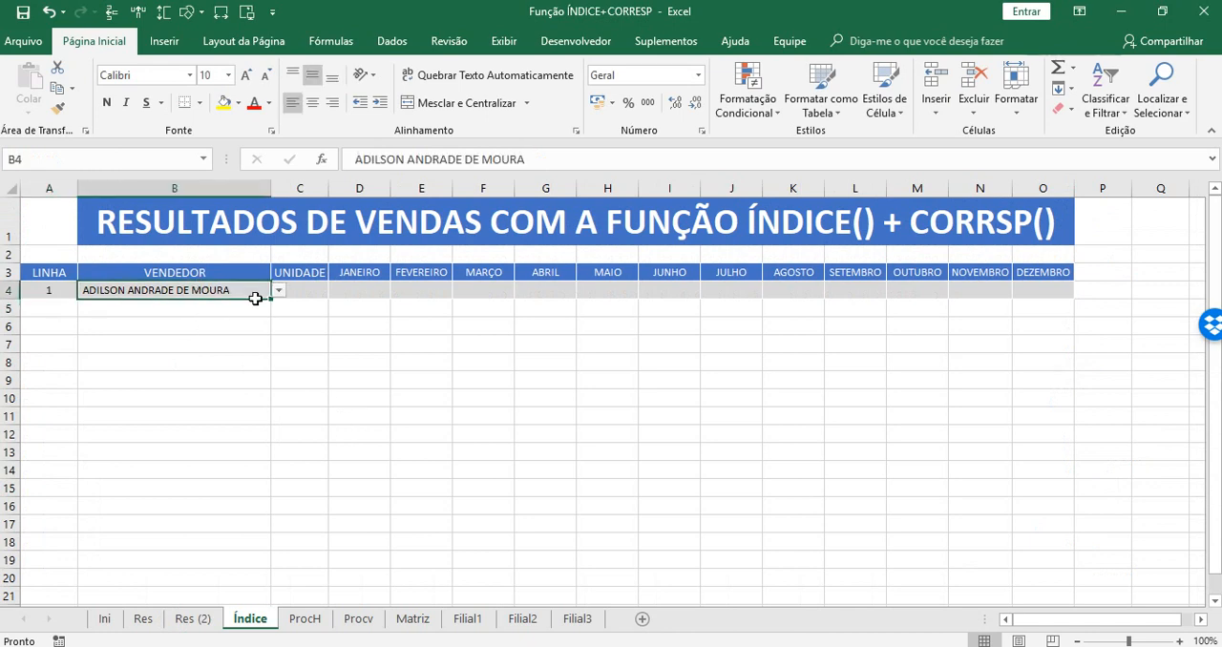
{"action": "left_click", "coordinate": [278, 290]}
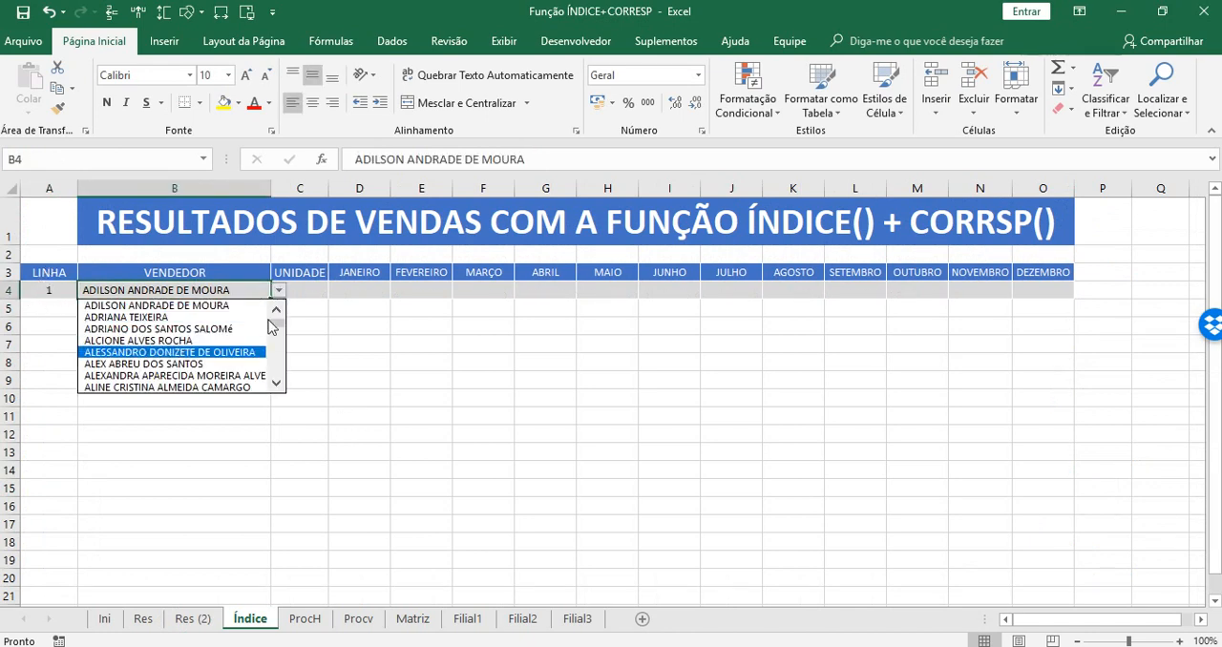
{"action": "left_click", "coordinate": [213, 305]}
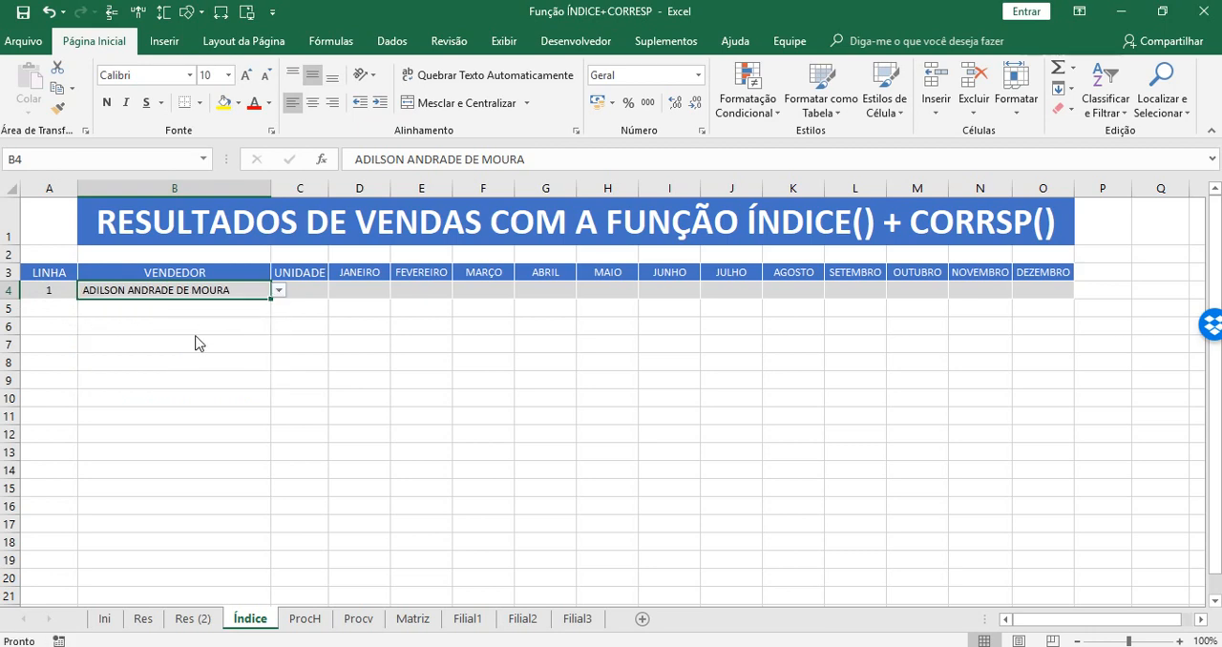
{"action": "left_click", "coordinate": [279, 291]}
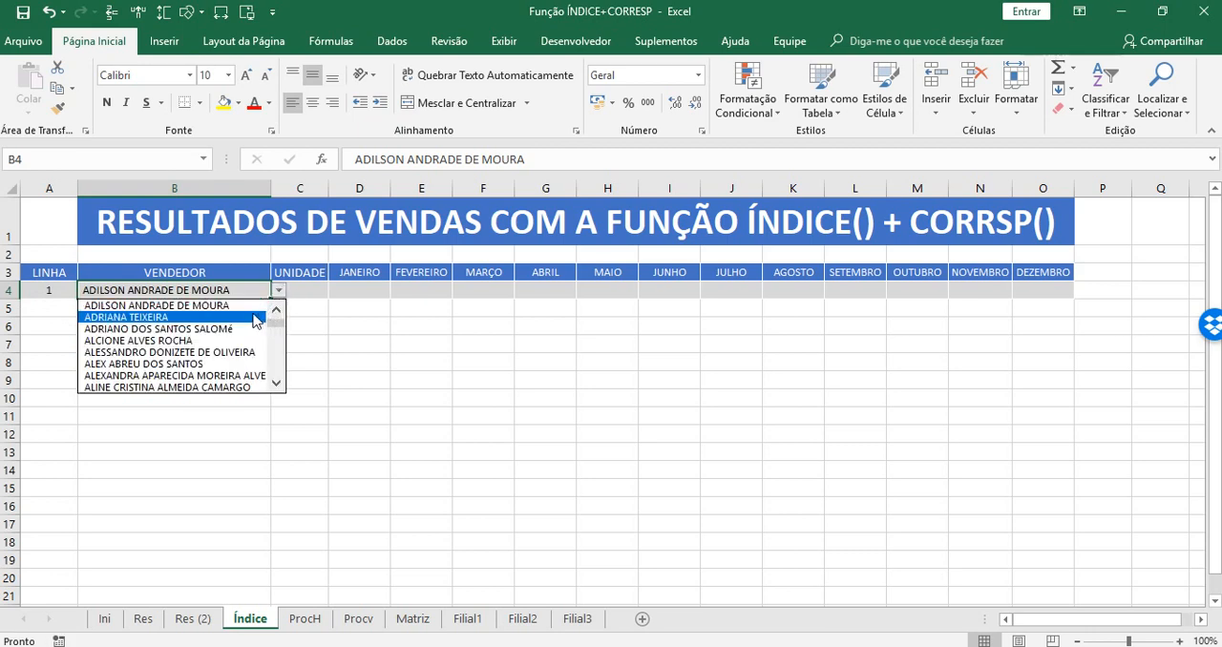
{"action": "key", "text": "Escape"}
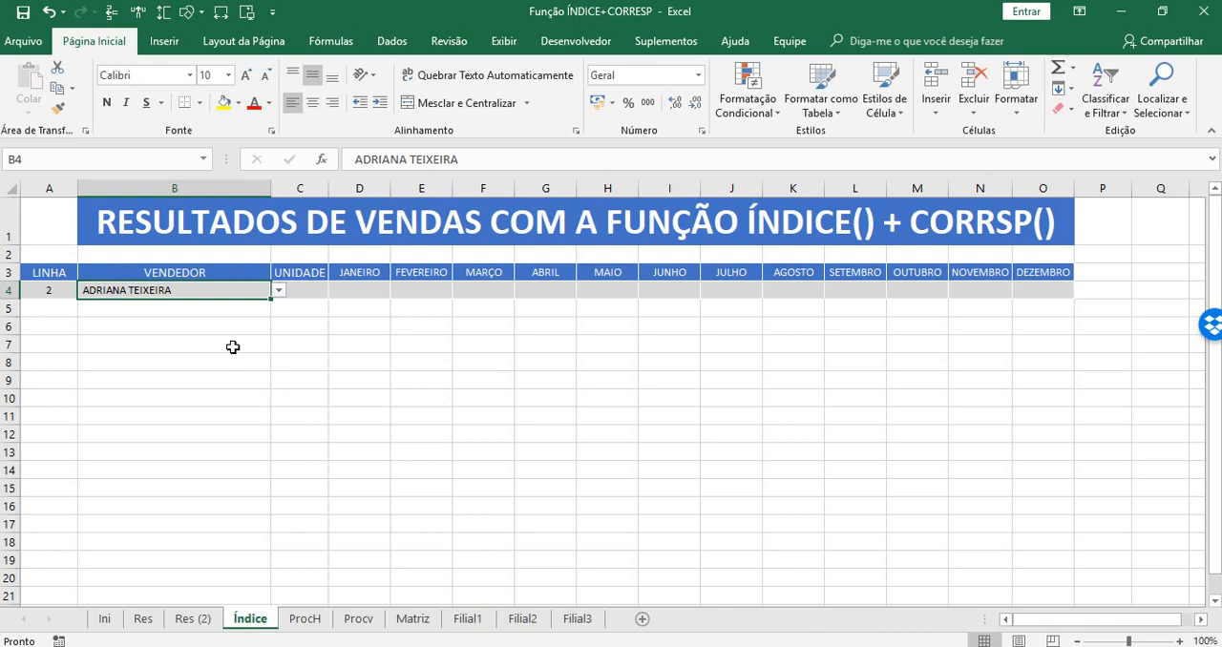
{"action": "left_click", "coordinate": [279, 290]}
{"action": "left_click", "coordinate": [202, 321]}
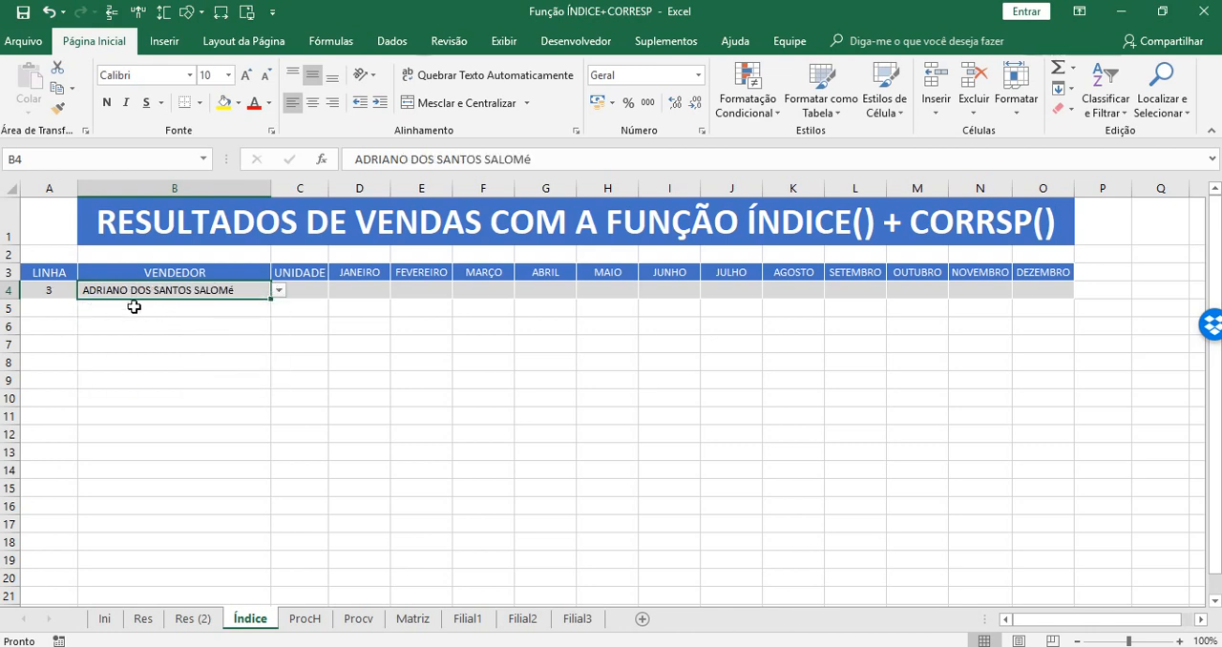
{"action": "left_click", "coordinate": [279, 290]}
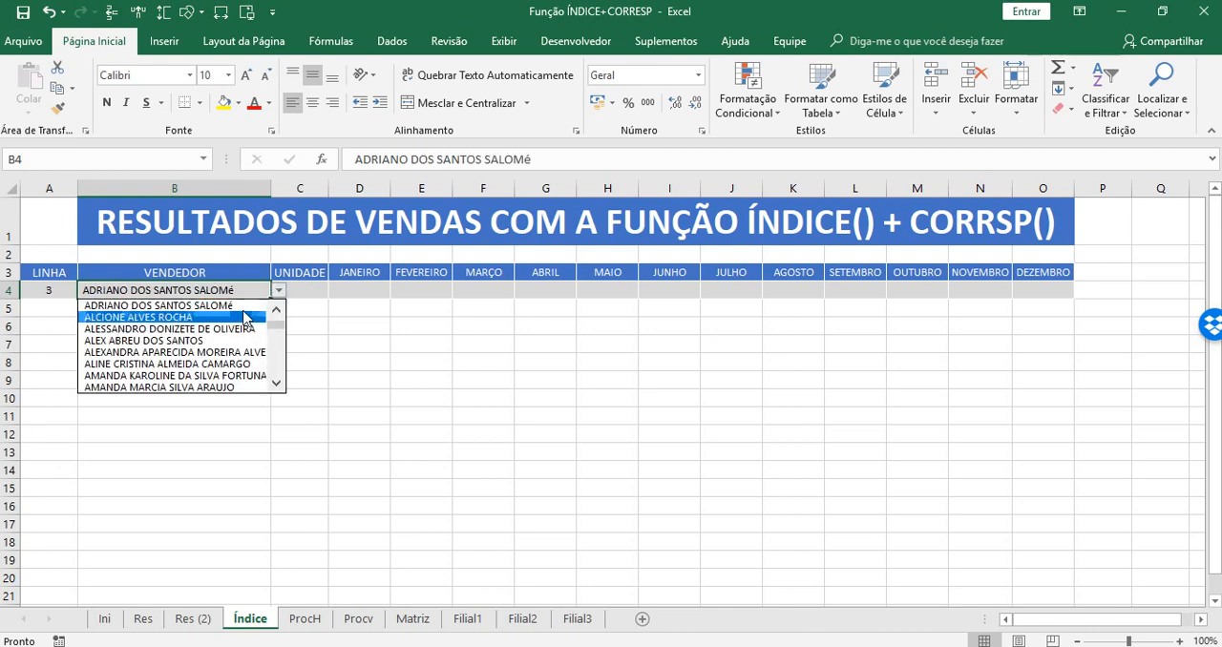
{"action": "left_click", "coordinate": [220, 318]}
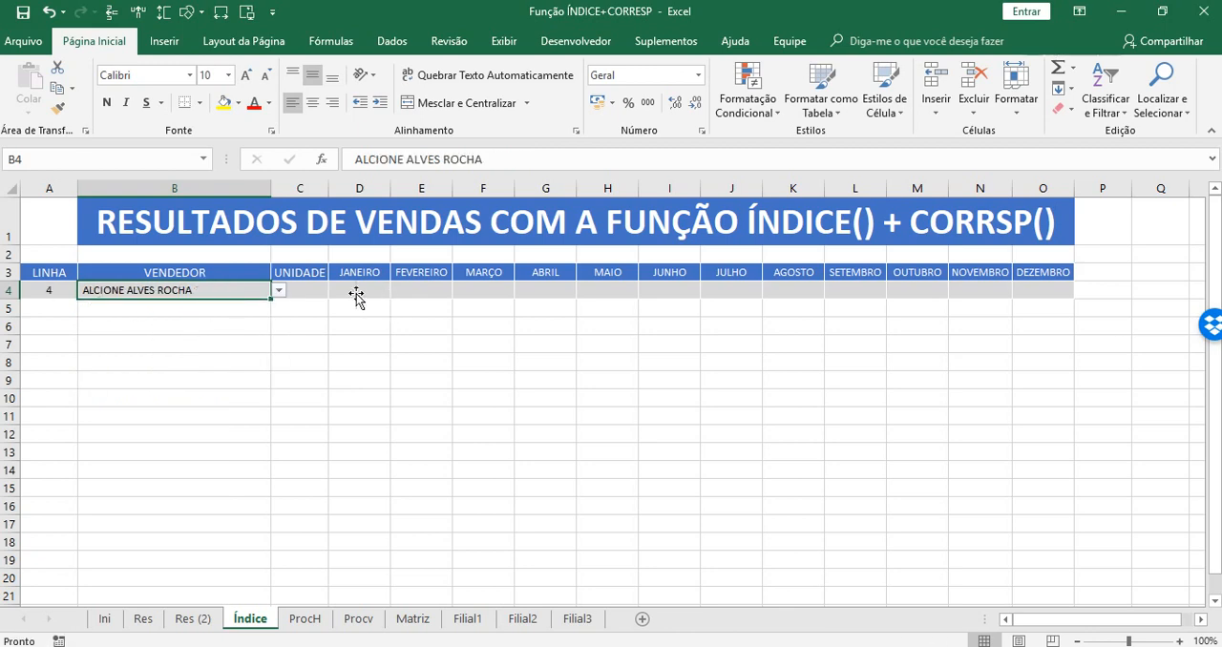
Set the VENDEDOR cell B4 back to the first seller in the list.
{"action": "left_click", "coordinate": [279, 291]}
{"action": "scroll", "coordinate": [273, 309], "scroll_direction": "up", "scroll_amount": 1}
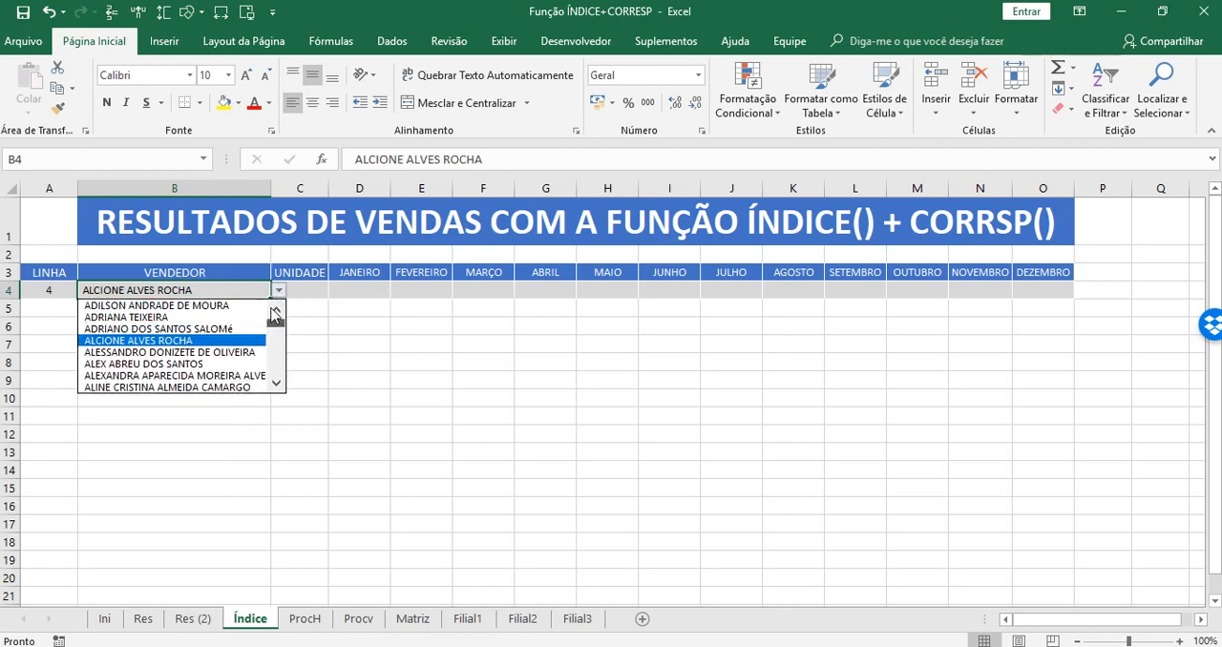
{"action": "left_click", "coordinate": [153, 306]}
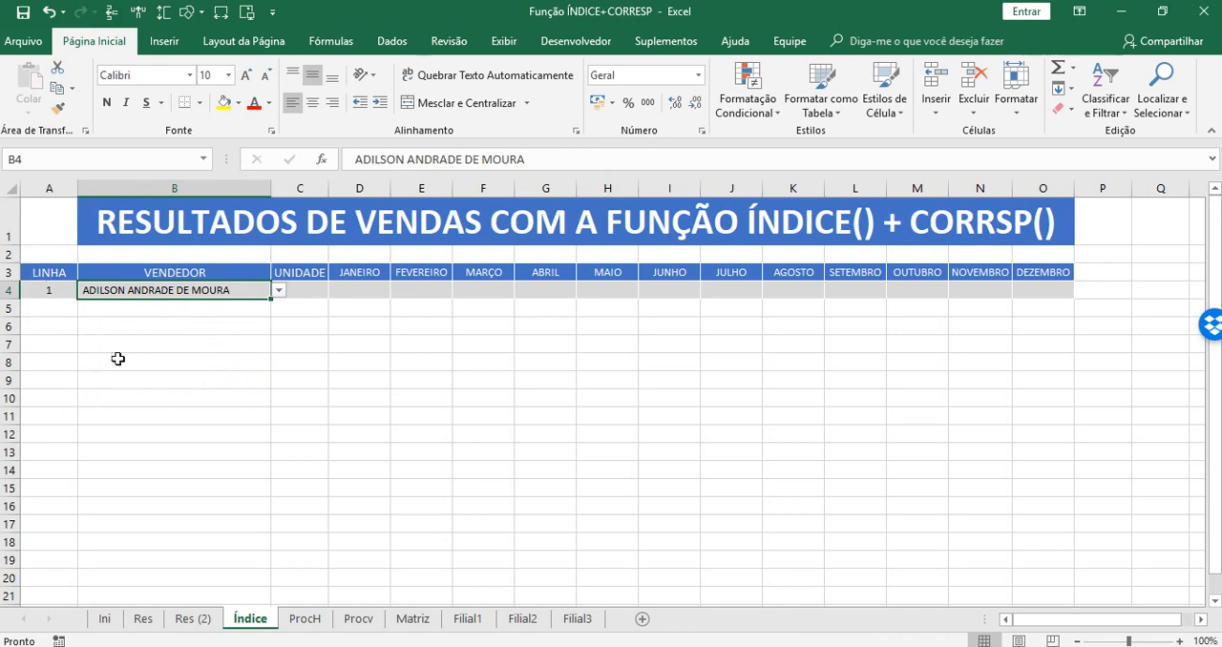
Start an ÍNDICE formula in the UNIDADE cell C4 on the Índice sheet.
{"action": "left_click", "coordinate": [313, 288]}
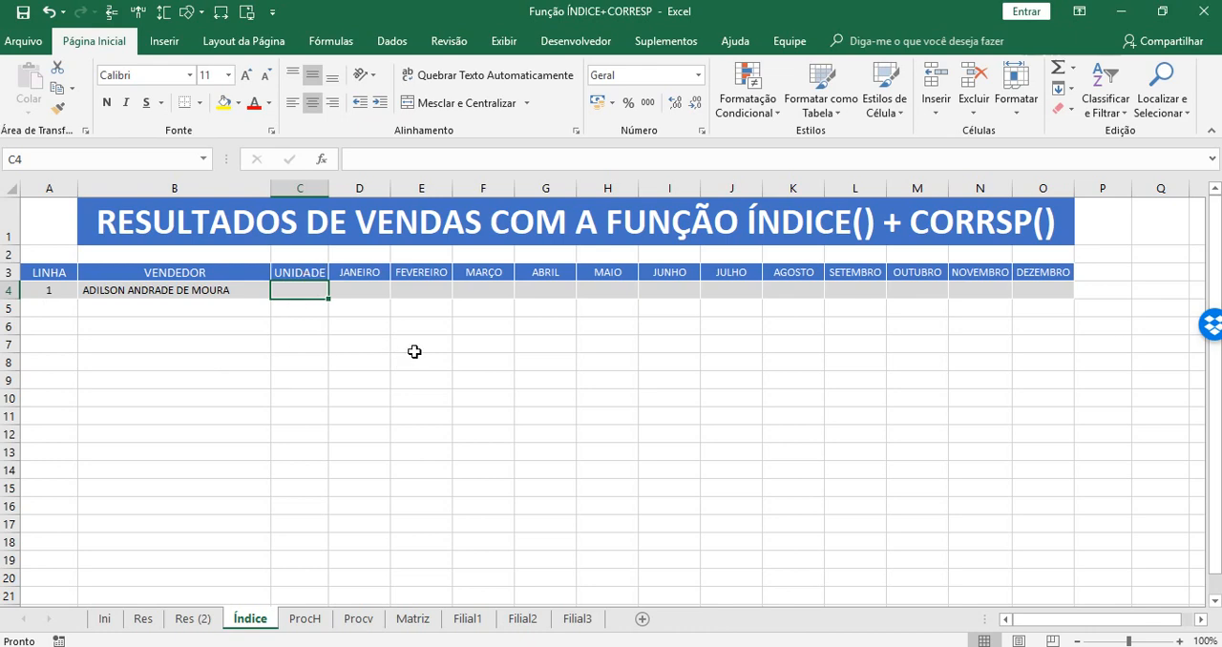
{"action": "type", "text": "="}
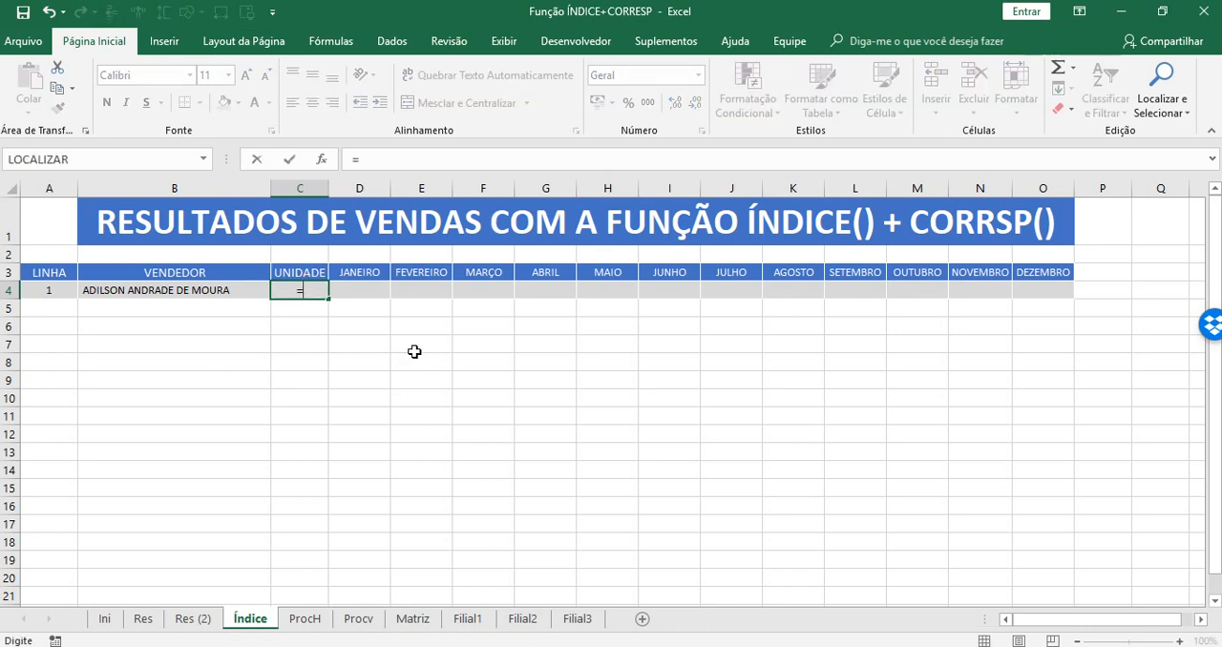
{"action": "type", "text": "ib"}
{"action": "key", "text": "BackSpace"}
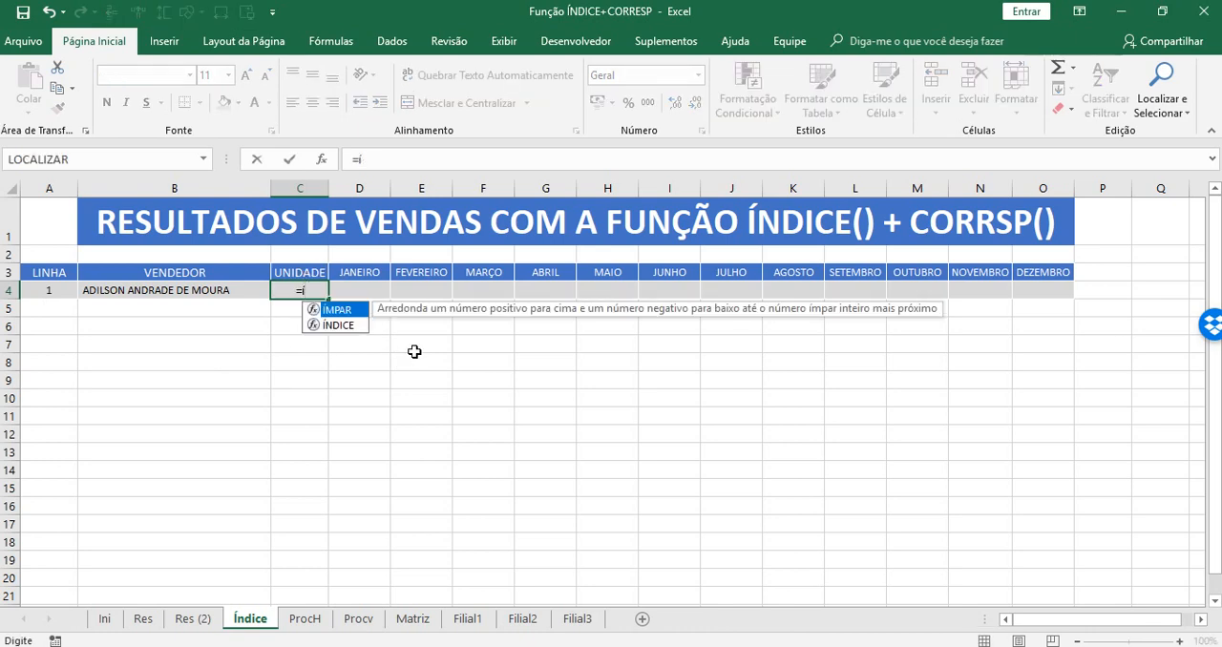
{"action": "key", "text": "Down"}
{"action": "key", "text": "Tab"}
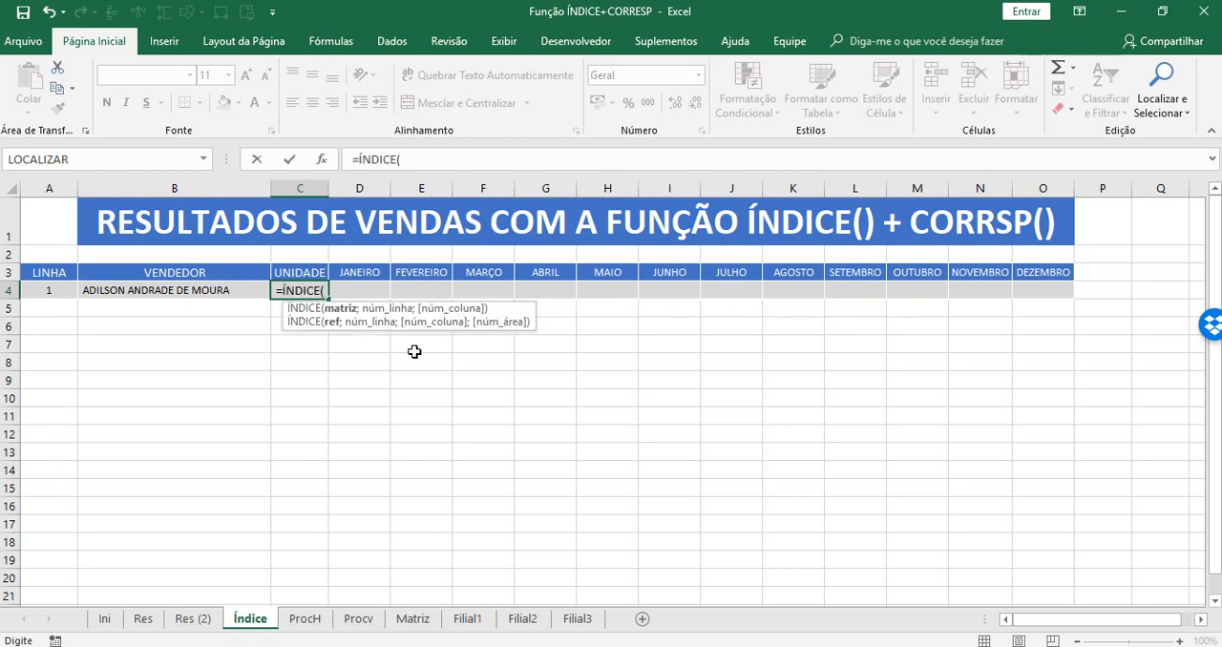
{"action": "key", "text": "BackSpace"}
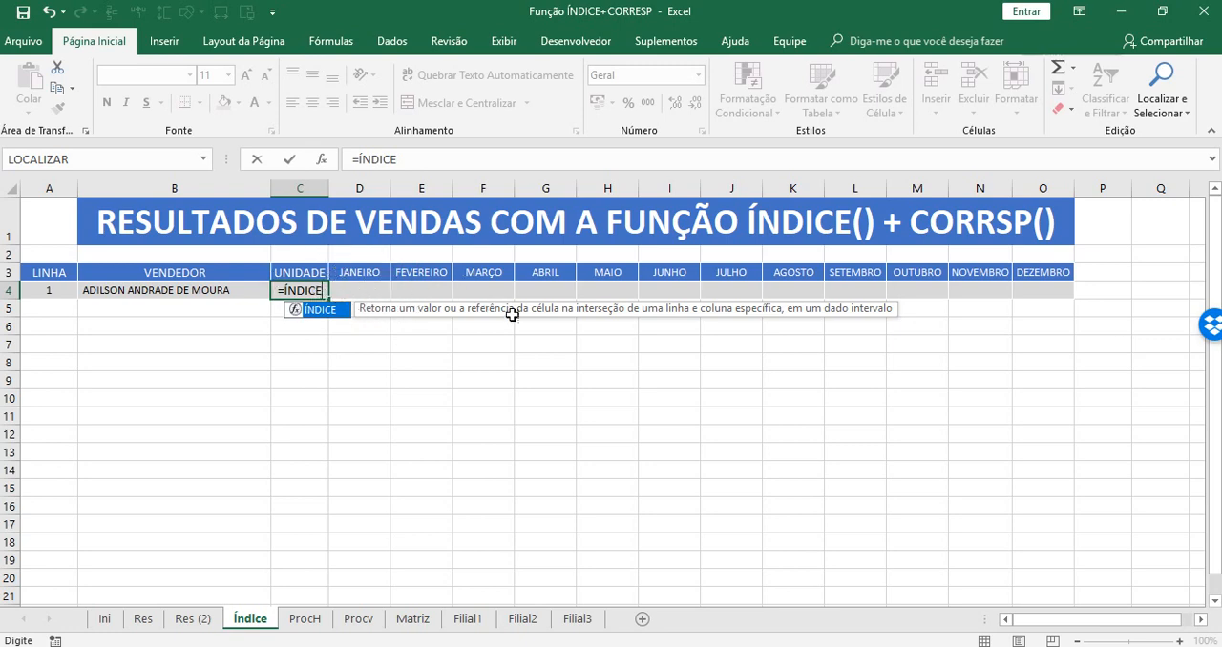
{"action": "type", "text": "("}
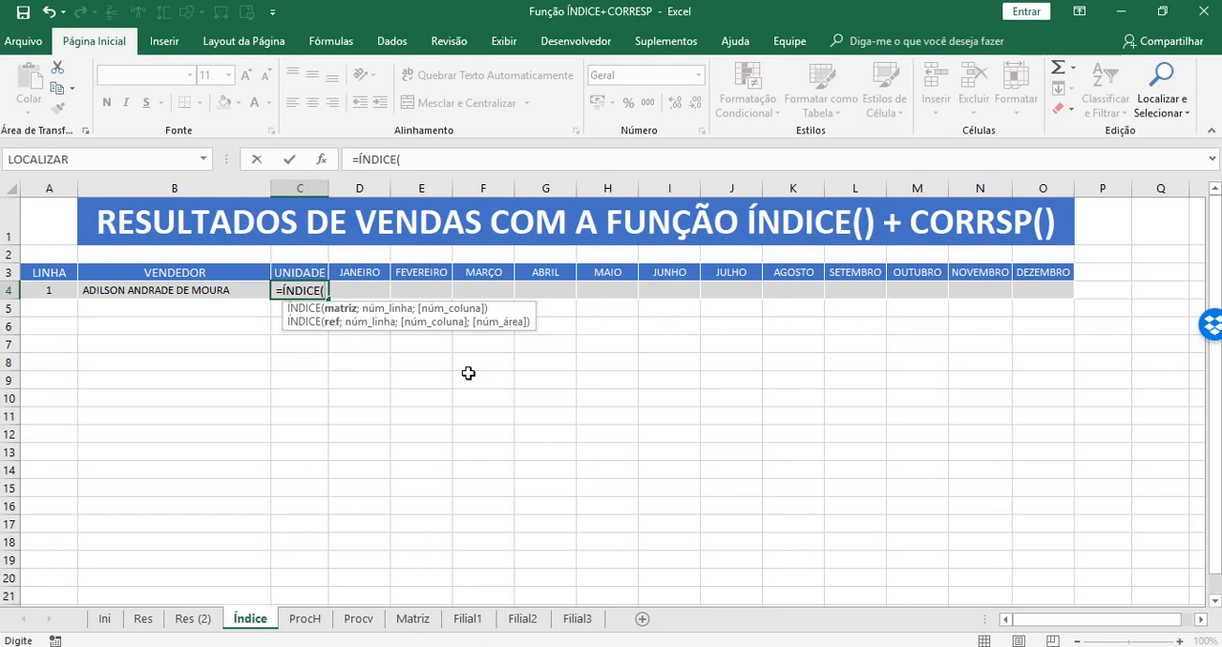
Give the ÍNDICE formula the absolute range $A$2:$N$51 on Res (2) as its matrix.
{"action": "left_click", "coordinate": [195, 622]}
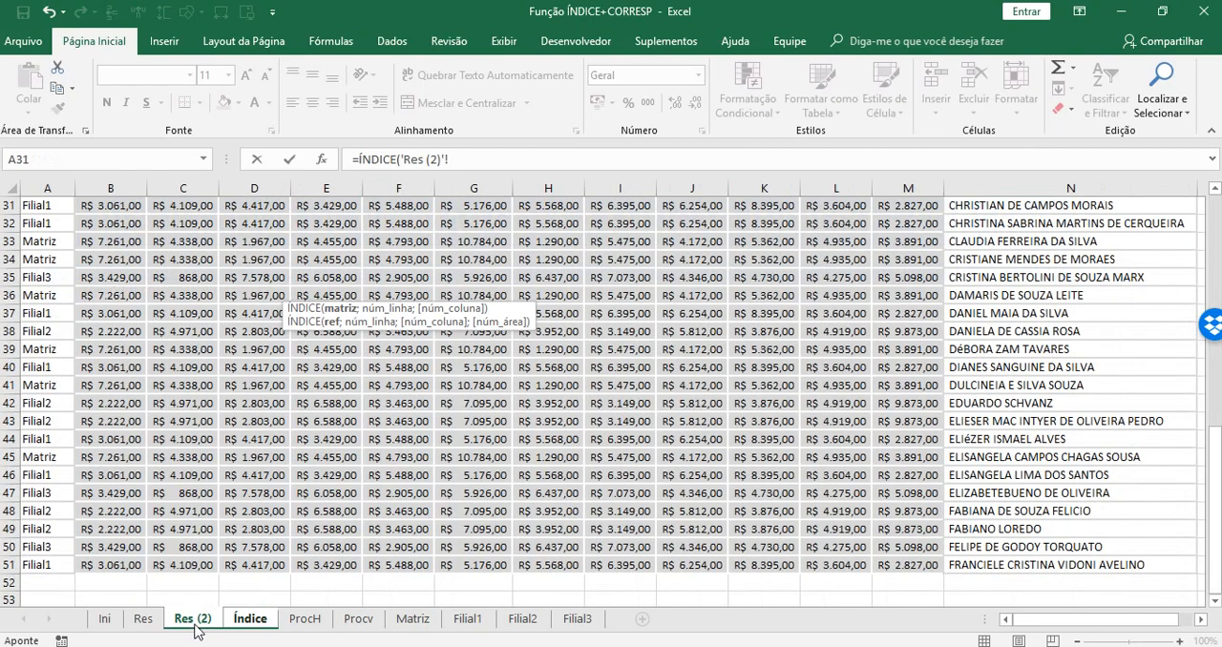
{"action": "scroll", "coordinate": [611, 401], "scroll_direction": "up", "scroll_amount": 10}
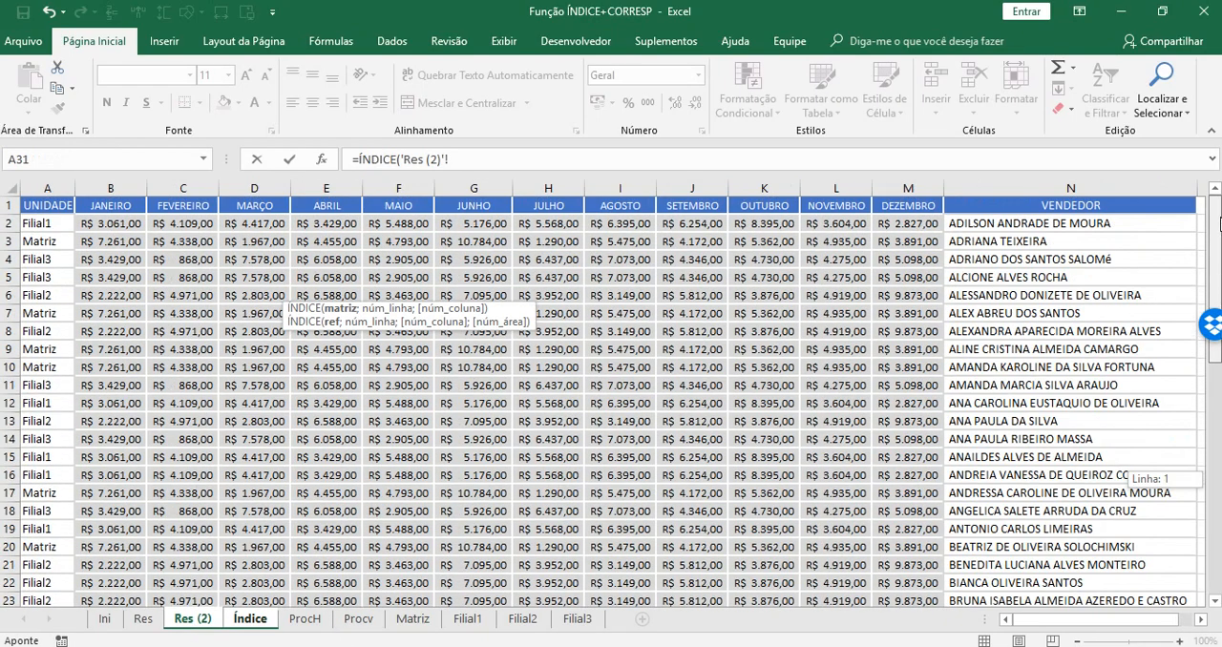
{"action": "left_click", "coordinate": [48, 223]}
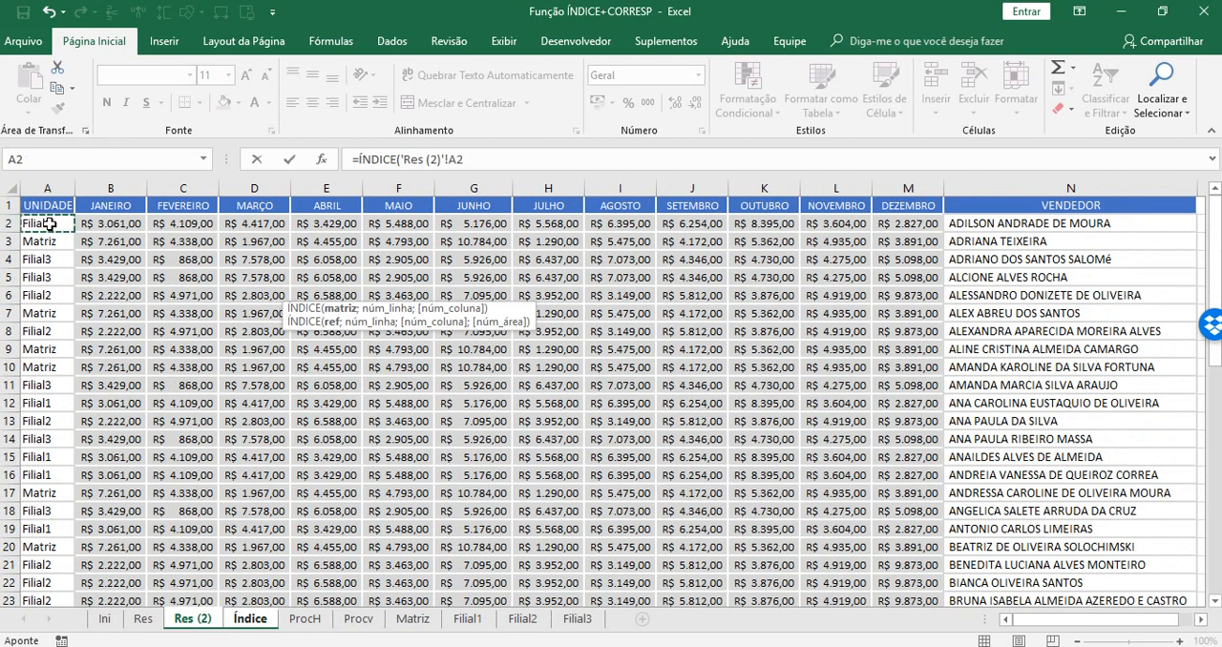
{"action": "left_click_drag", "start_coordinate": [48, 223], "coordinate": [1141, 551]}
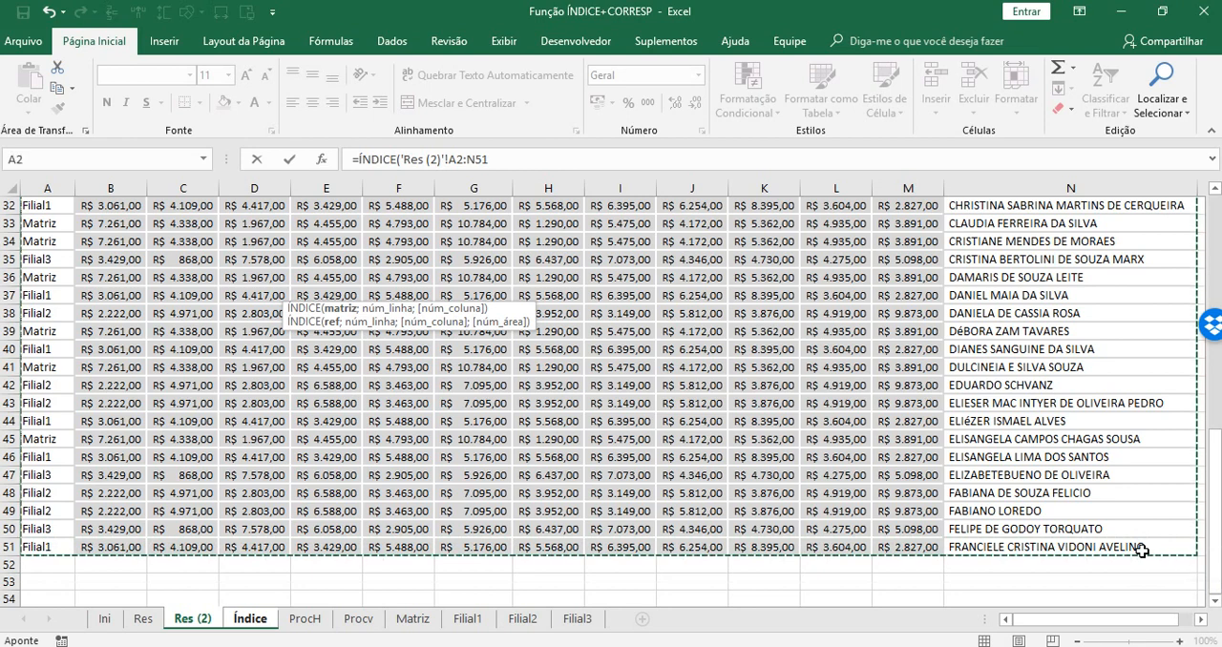
{"action": "key", "text": "F4"}
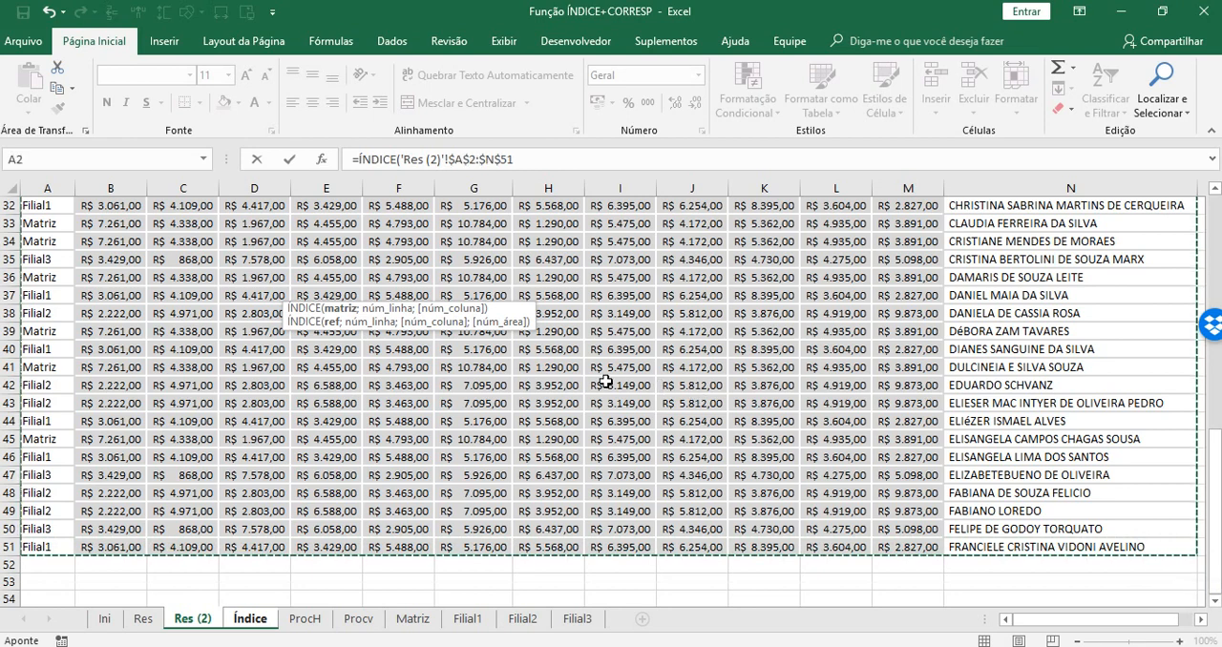
{"action": "type", "text": ";"}
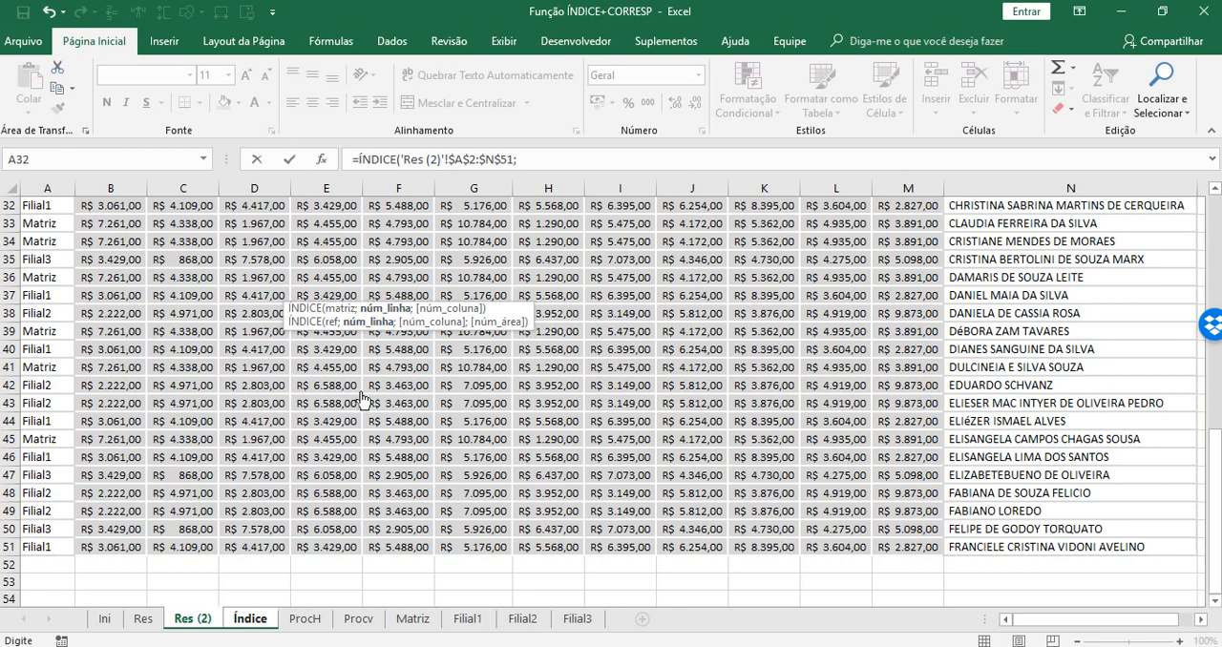
Complete the ÍNDICE formula with LINHA cell A4 as the row number and 1 as the column number.
{"action": "left_click", "coordinate": [247, 619]}
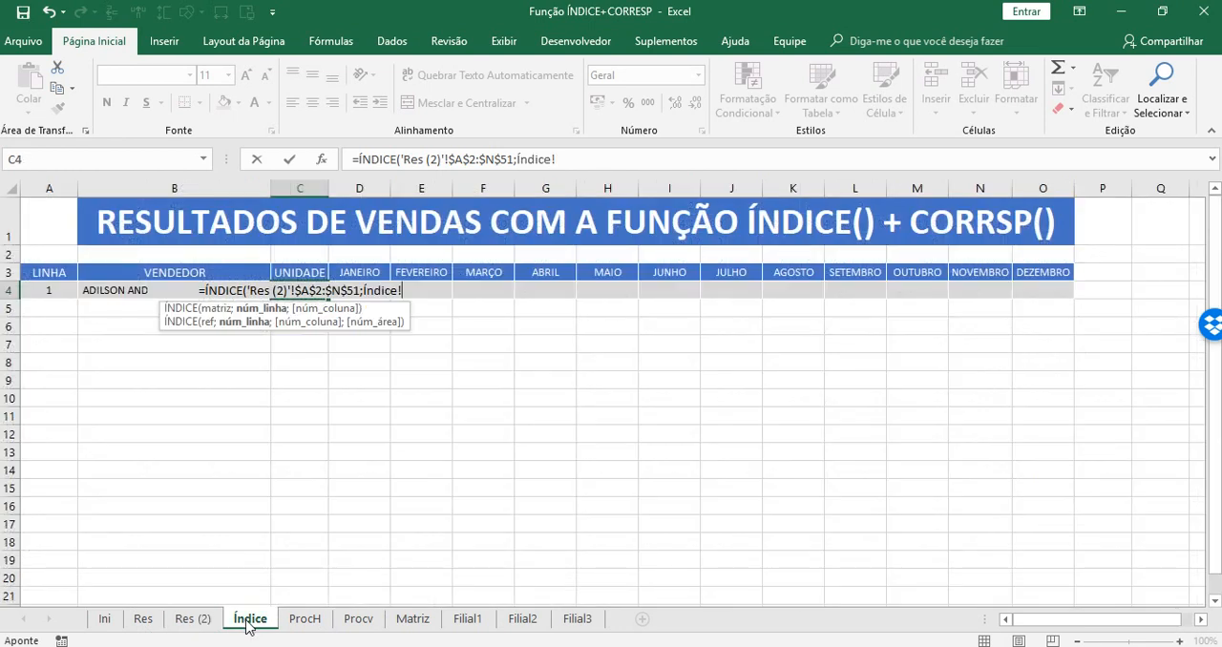
{"action": "left_click", "coordinate": [38, 291]}
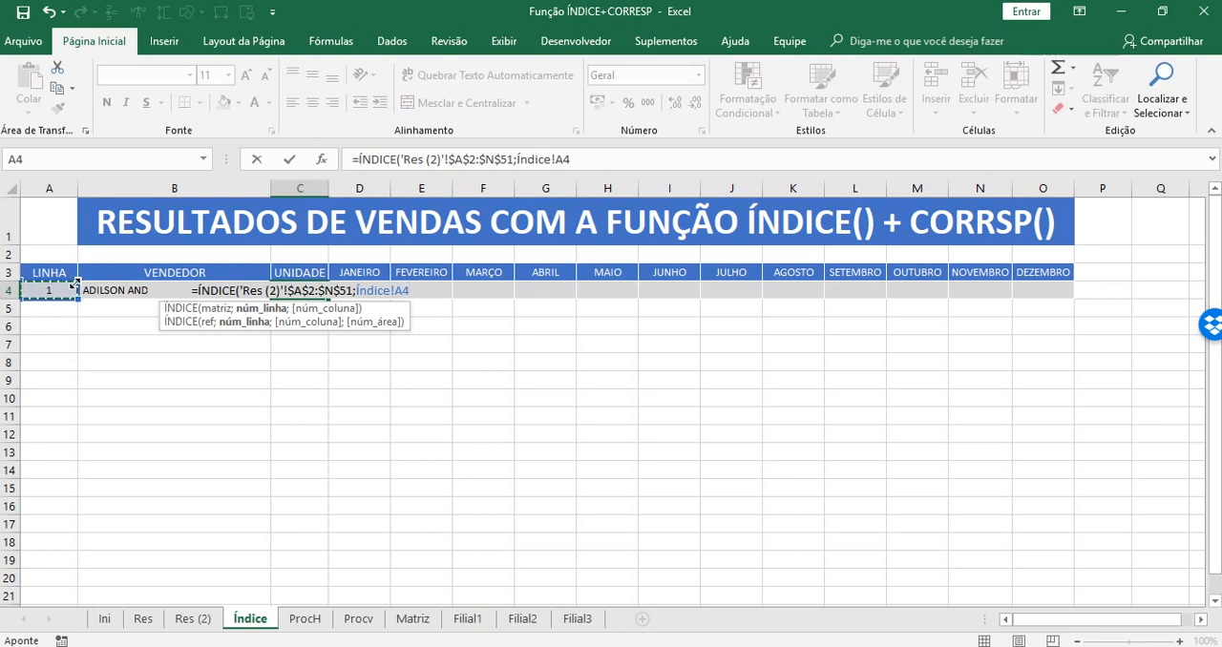
{"action": "type", "text": ";"}
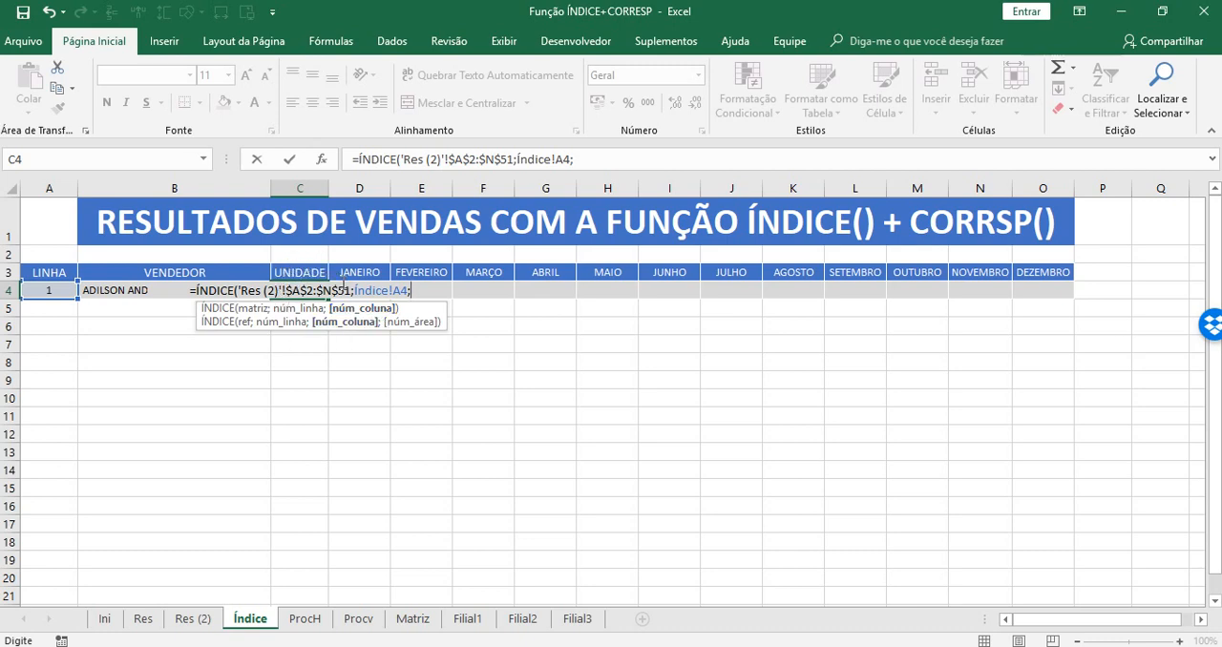
{"action": "type", "text": "1"}
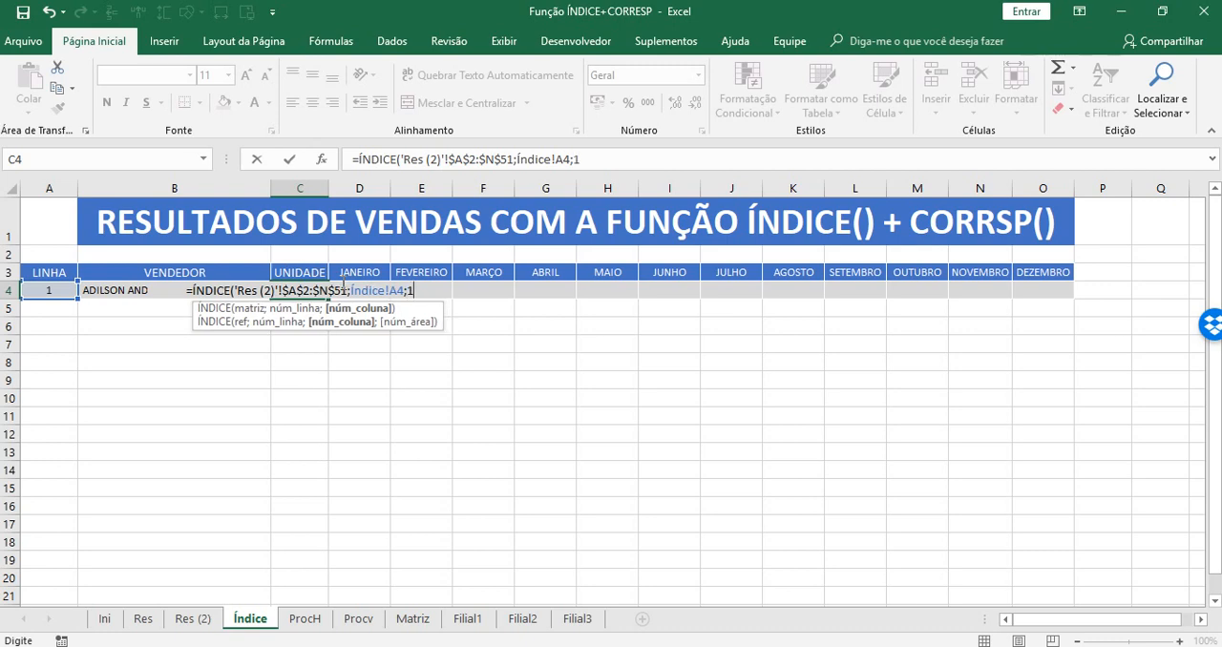
{"action": "type", "text": ")"}
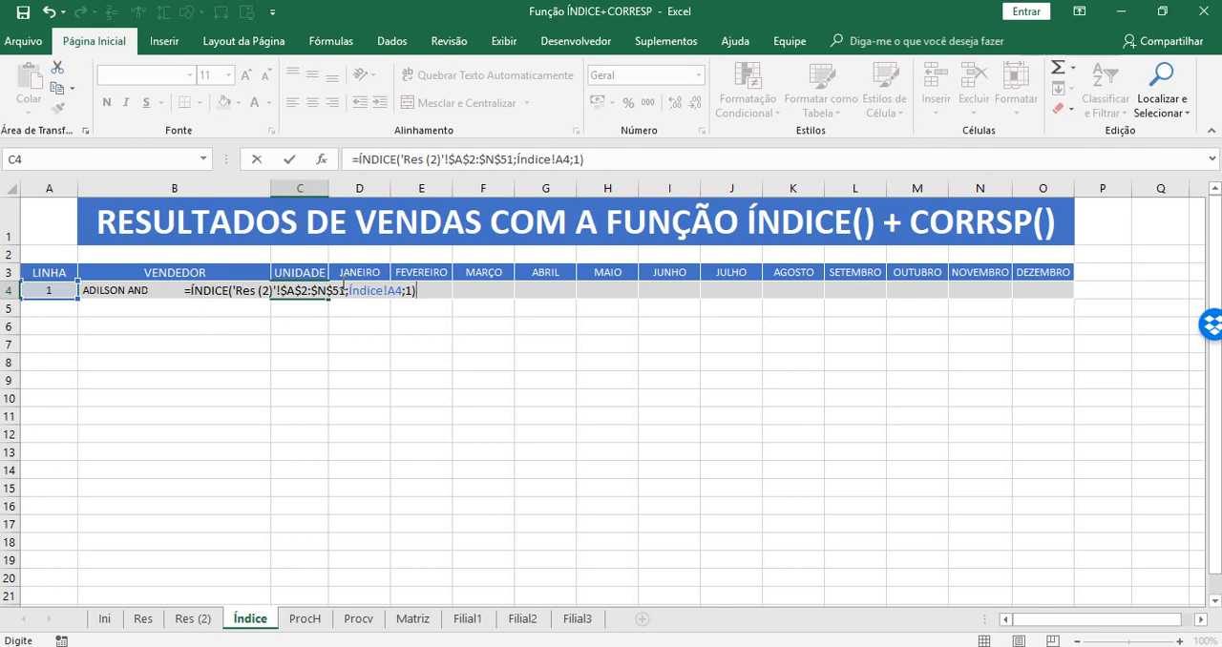
{"action": "key", "text": "Return"}
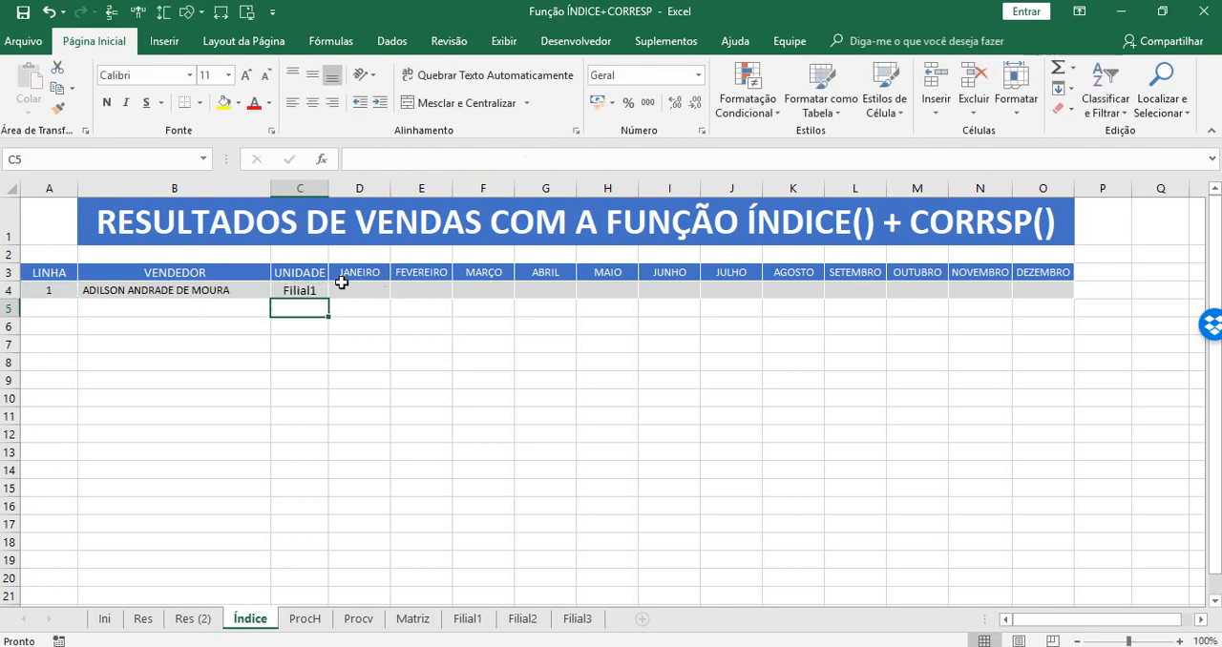
{"action": "left_click", "coordinate": [369, 470]}
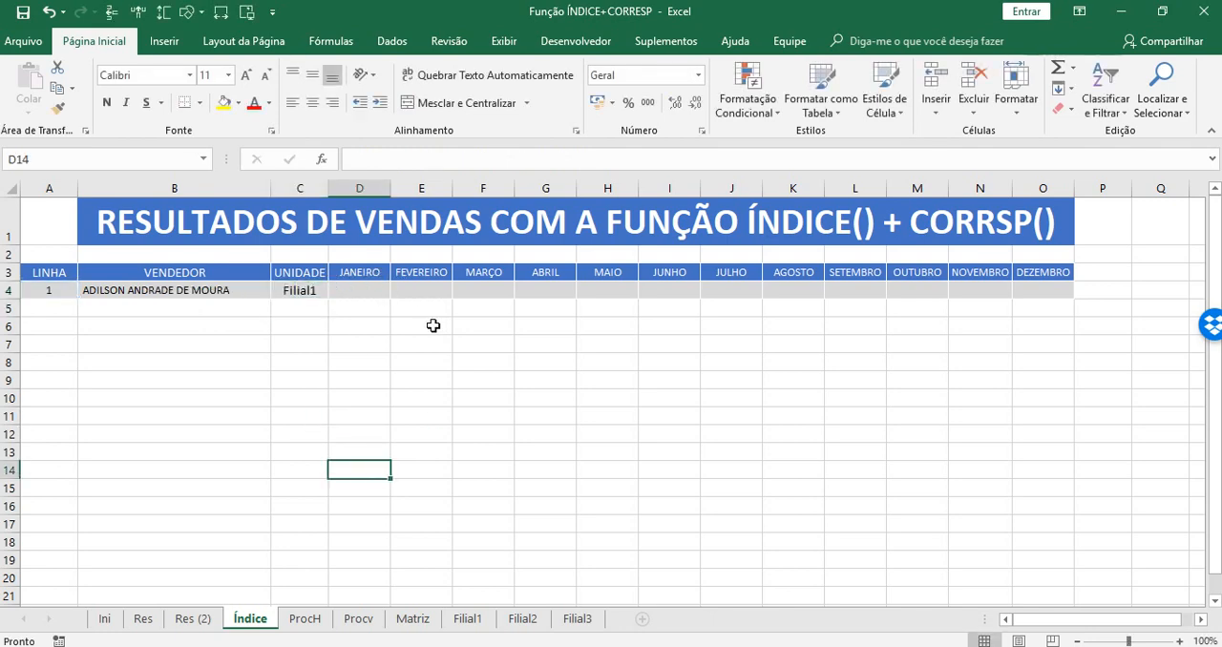
Check the first seller's unit on Res (2) against the UNIDADE result.
{"action": "left_click", "coordinate": [194, 619]}
{"action": "left_click_drag", "start_coordinate": [1214, 497], "coordinate": [1214, 207]}
{"action": "left_click", "coordinate": [26, 218]}
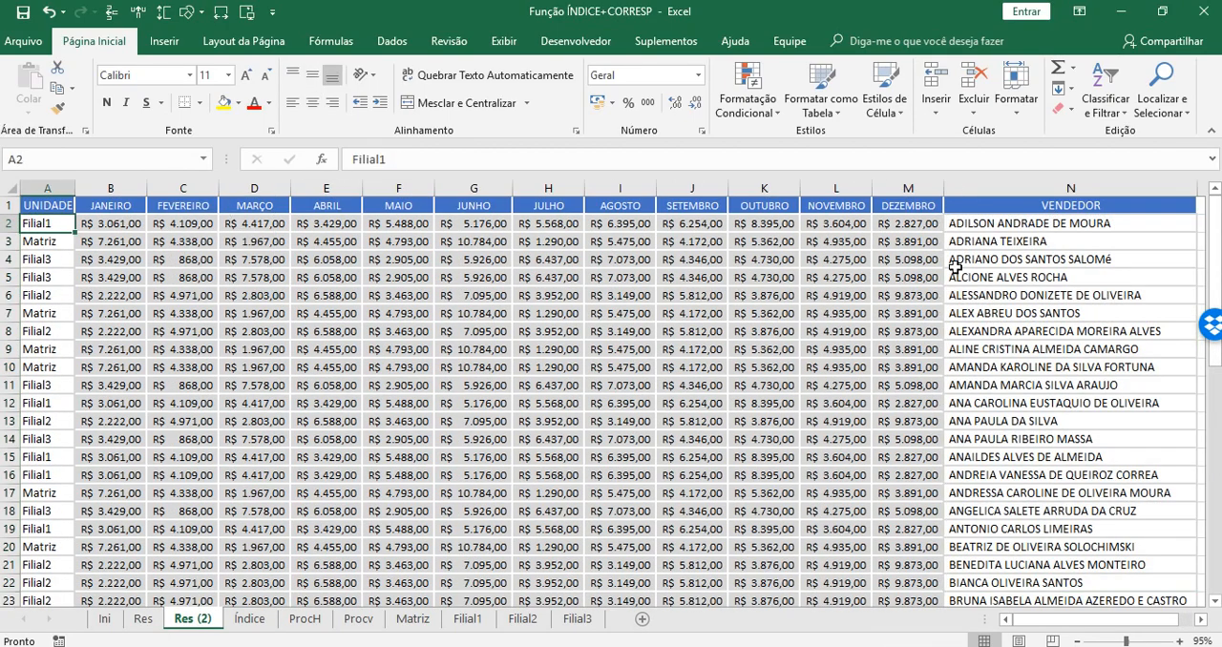
{"action": "left_click", "coordinate": [1003, 225]}
{"action": "left_click", "coordinate": [28, 223]}
Choose the second seller in VENDEDOR cell B4 on Índice and compare the returned unit with row 3 of Res (2).
{"action": "left_click", "coordinate": [249, 618]}
{"action": "left_click", "coordinate": [254, 289]}
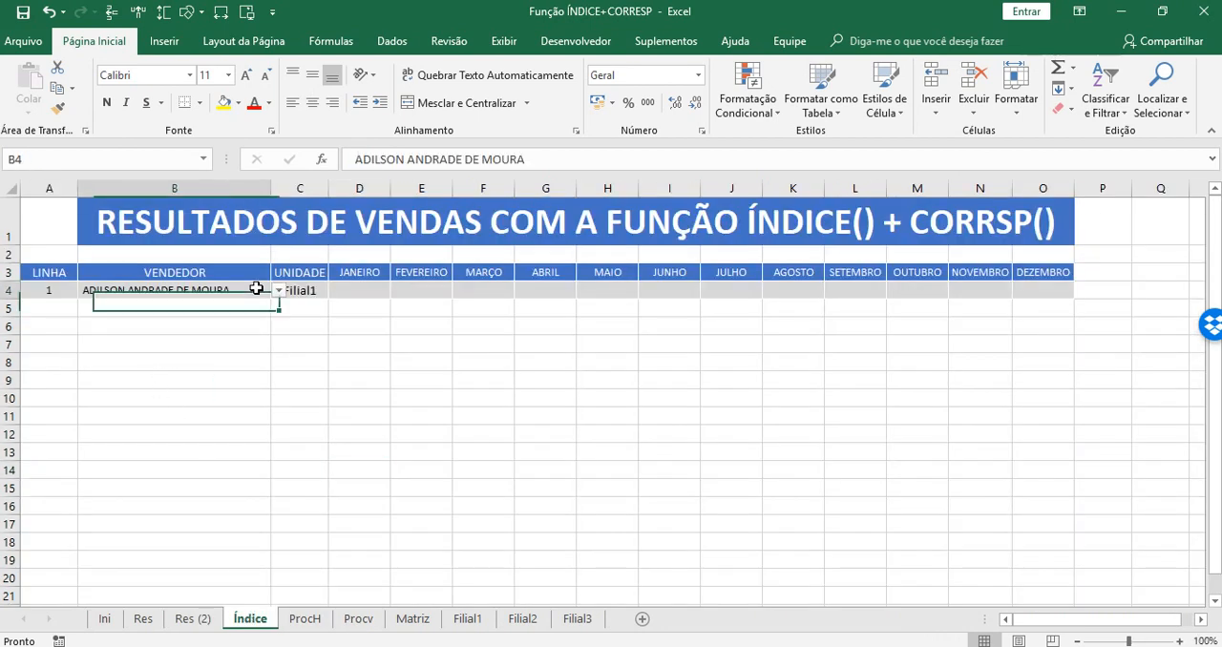
{"action": "left_click", "coordinate": [274, 290]}
{"action": "left_click", "coordinate": [143, 333]}
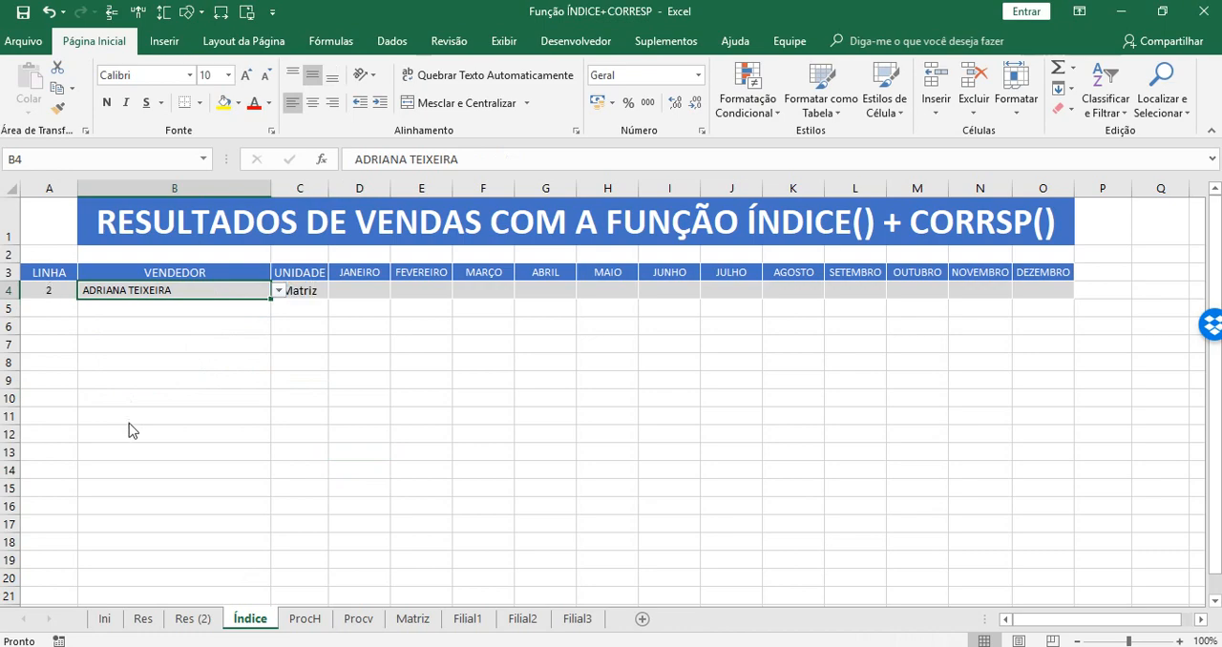
{"action": "left_click", "coordinate": [300, 380]}
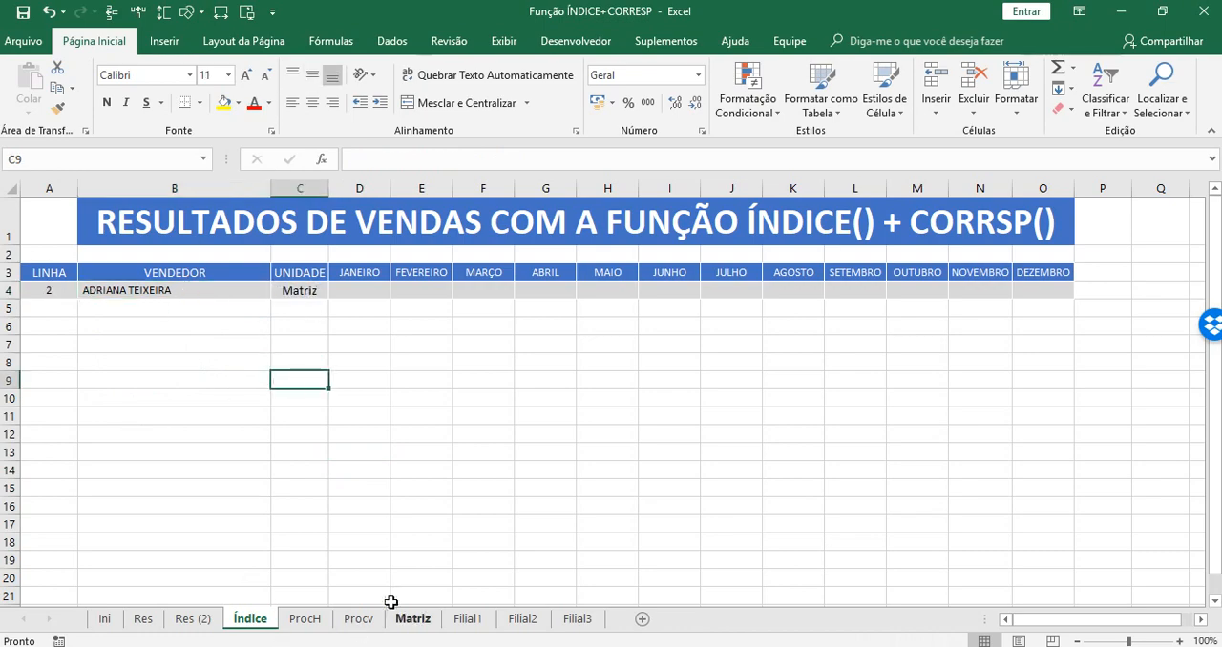
{"action": "left_click", "coordinate": [196, 619]}
{"action": "left_click", "coordinate": [34, 241]}
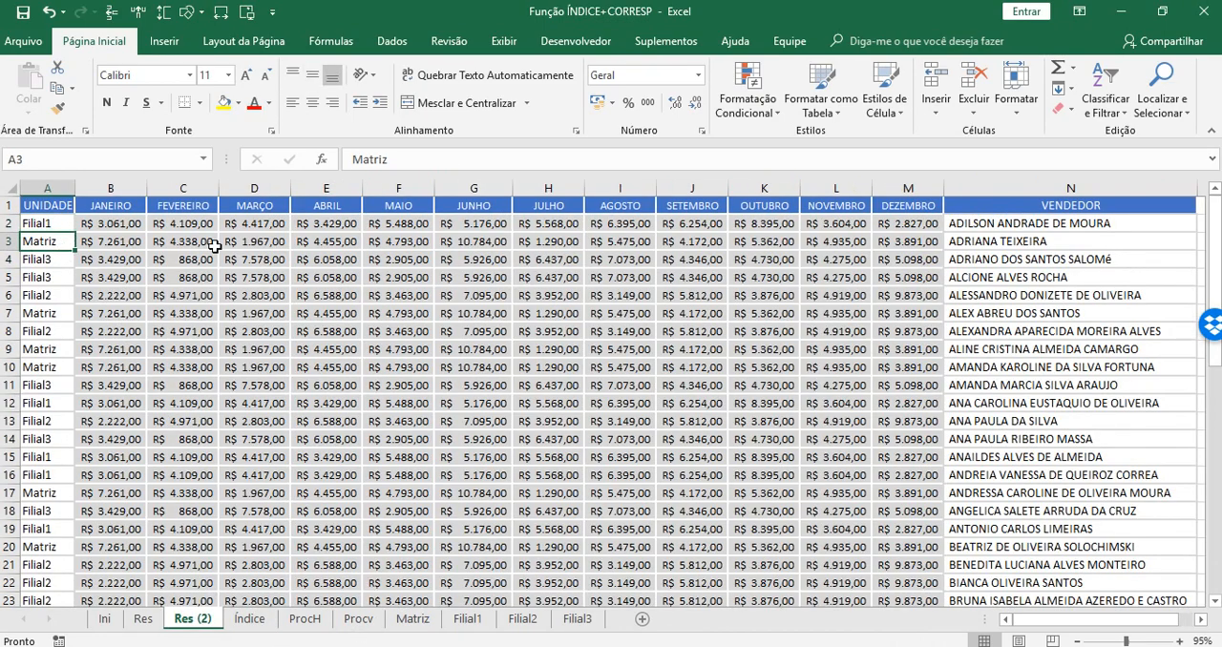
{"action": "left_click", "coordinate": [250, 619]}
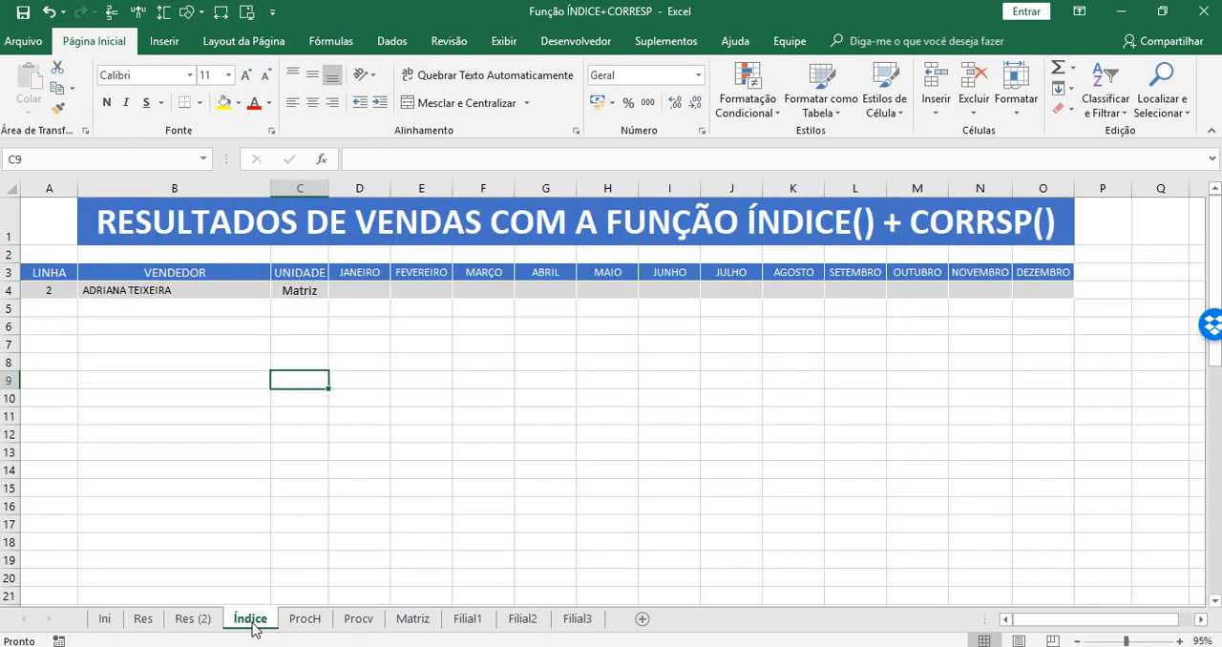
Test the UNIDADE formula by choosing the third and fourth sellers in turn for VENDEDOR cell B4.
{"action": "left_click", "coordinate": [262, 288]}
{"action": "left_click", "coordinate": [279, 290]}
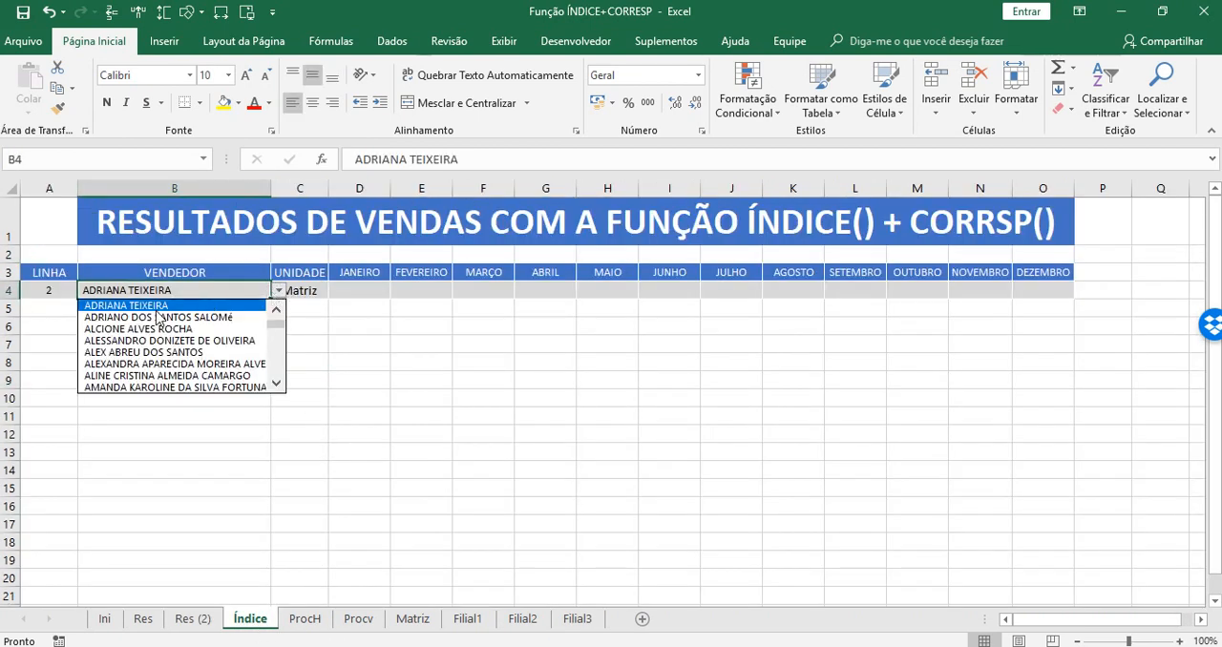
{"action": "left_click", "coordinate": [148, 316]}
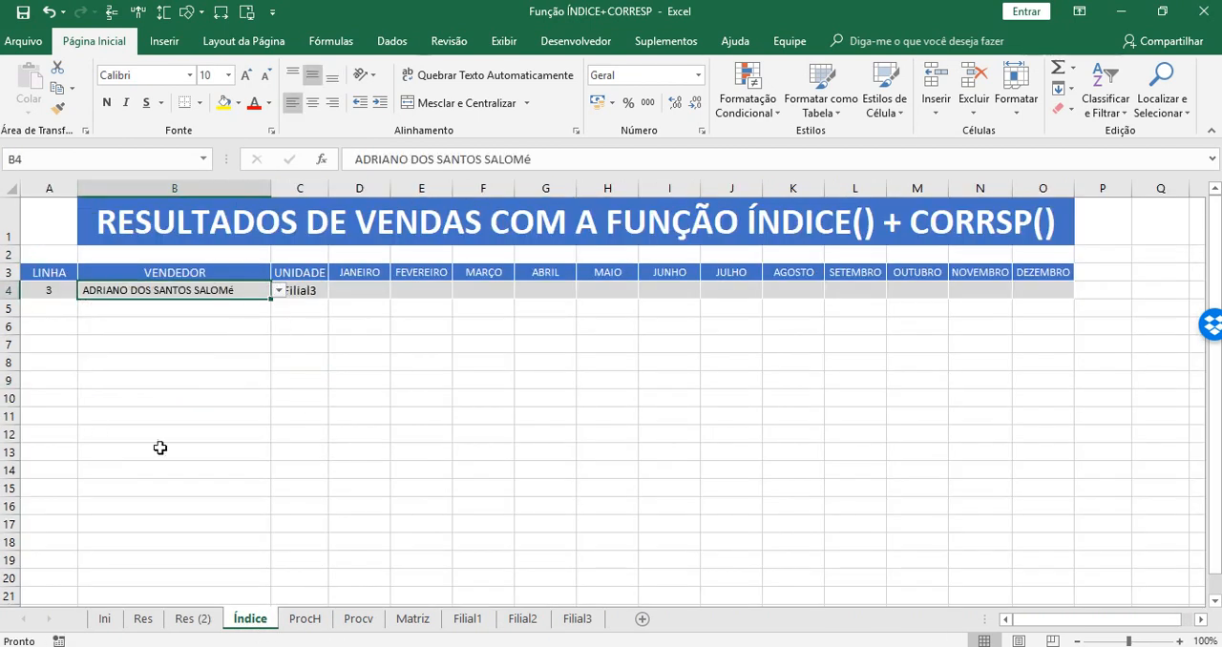
{"action": "left_click", "coordinate": [279, 290]}
{"action": "left_click", "coordinate": [234, 316]}
{"action": "left_click", "coordinate": [187, 456]}
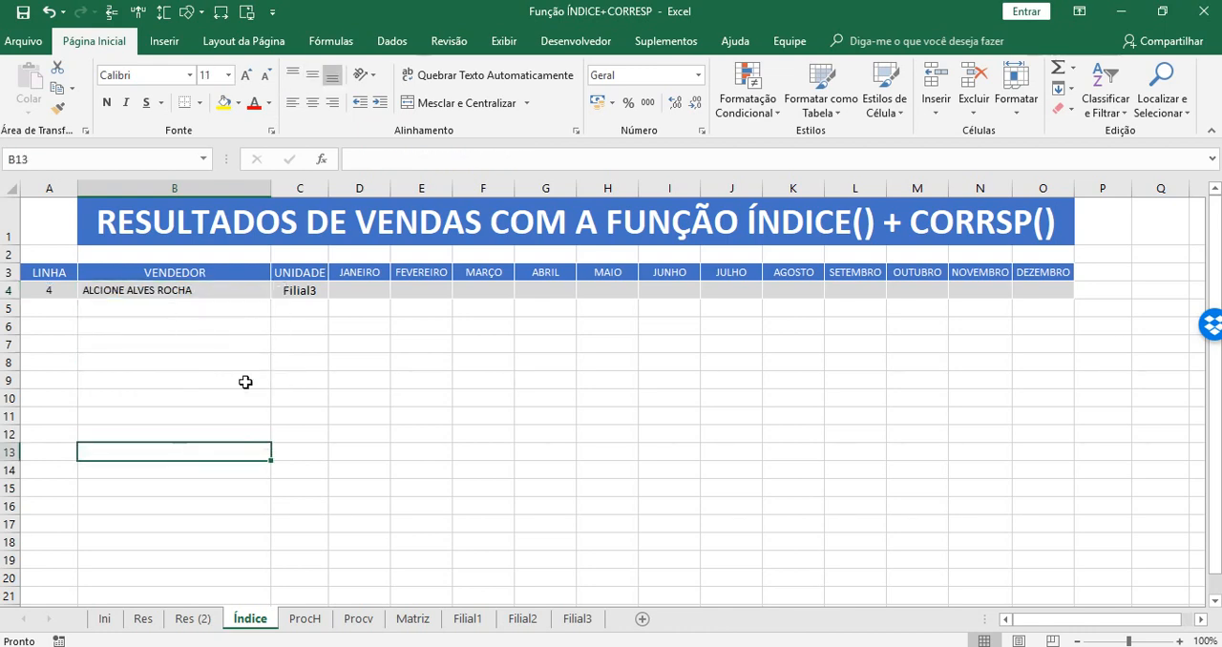
Continue testing the UNIDADE formula by choosing the fifth and then the sixth seller for VENDEDOR cell B4.
{"action": "left_click", "coordinate": [240, 292]}
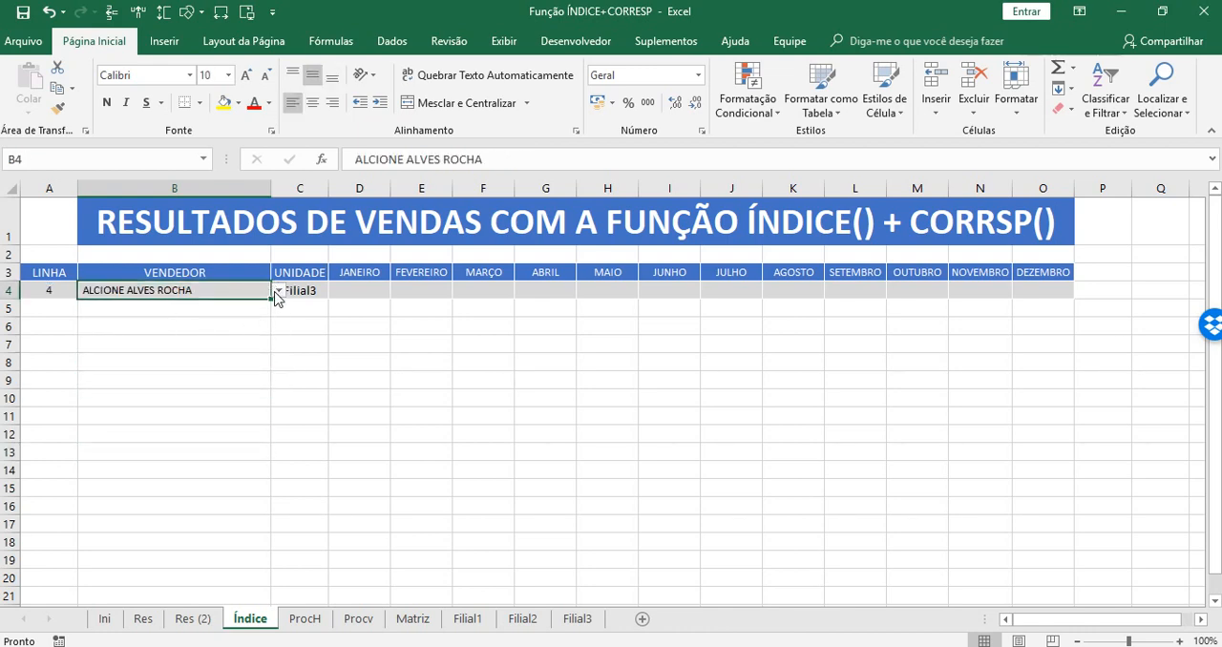
{"action": "left_click", "coordinate": [277, 295]}
{"action": "left_click", "coordinate": [176, 316]}
{"action": "left_click", "coordinate": [186, 416]}
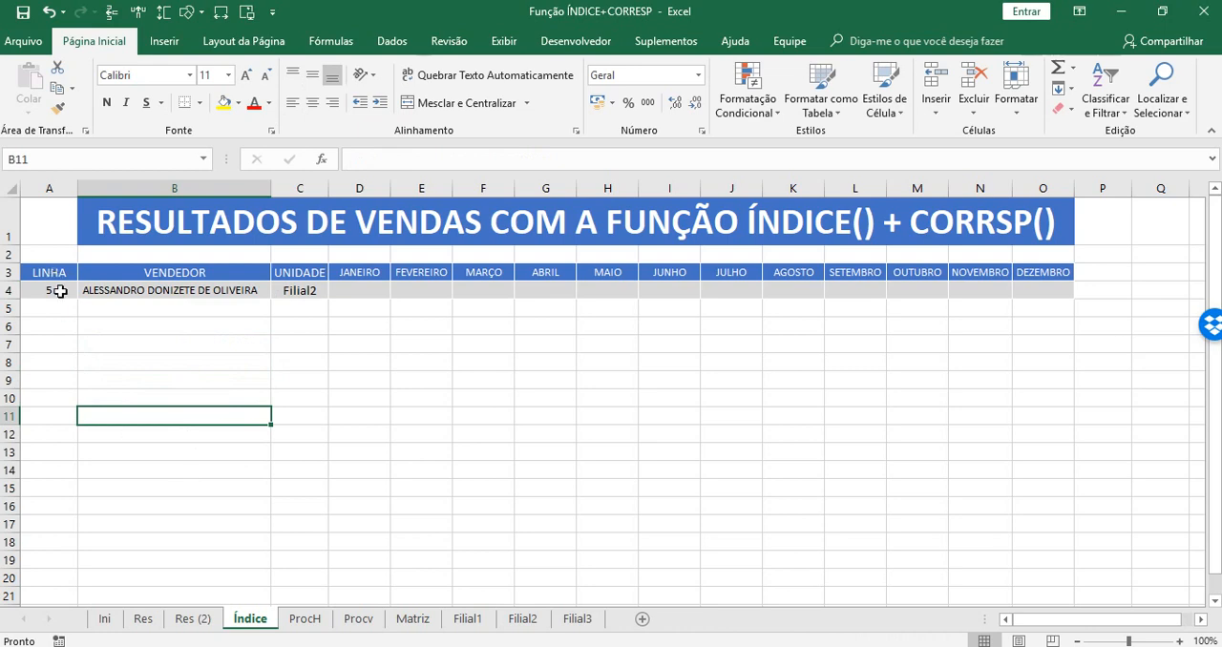
{"action": "key", "text": "Up"}
{"action": "key", "text": "Up"}
{"action": "key", "text": "Up"}
{"action": "key", "text": "Up"}
{"action": "key", "text": "Up"}
{"action": "key", "text": "Up"}
{"action": "key", "text": "Up"}
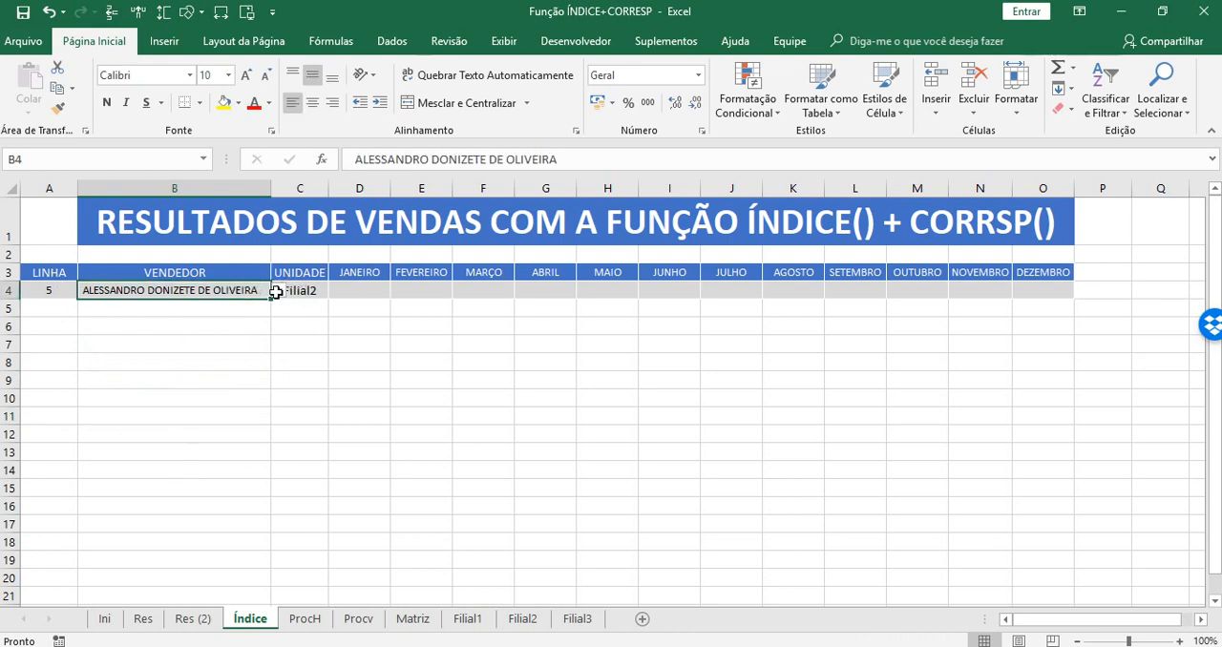
{"action": "left_click", "coordinate": [276, 293]}
{"action": "left_click", "coordinate": [143, 310]}
{"action": "left_click", "coordinate": [232, 415]}
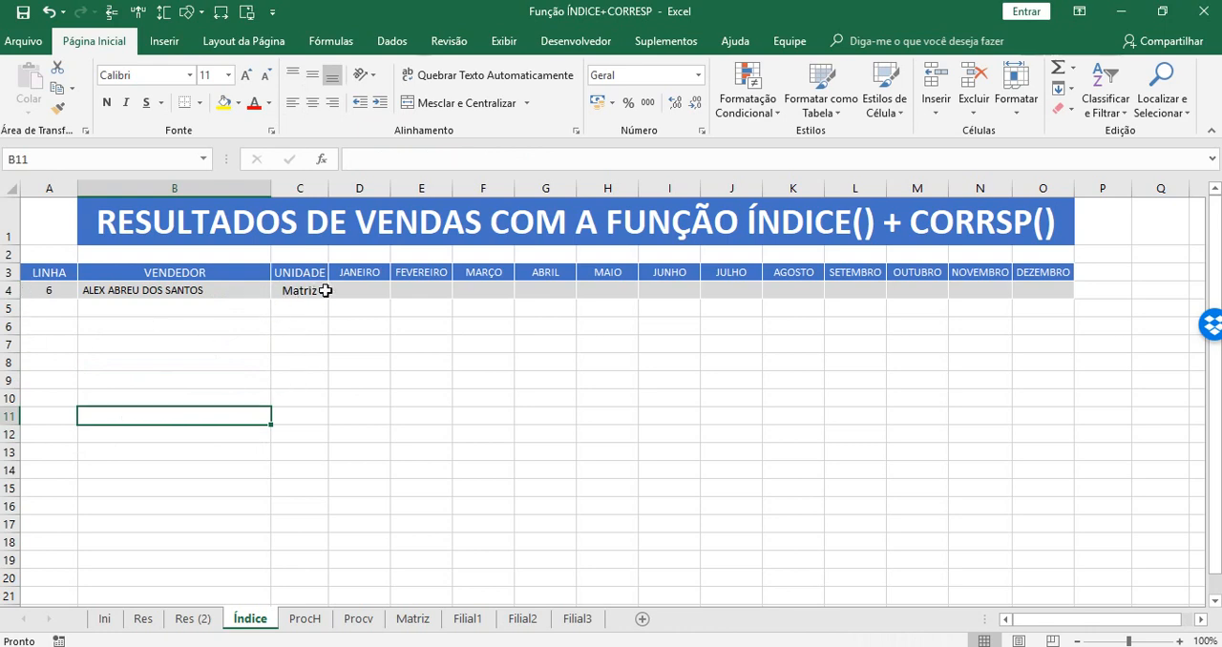
Review the CORRESP formula in LINHA cell A4 and the ÍNDICE formula in UNIDADE cell C4.
{"action": "left_click", "coordinate": [60, 289]}
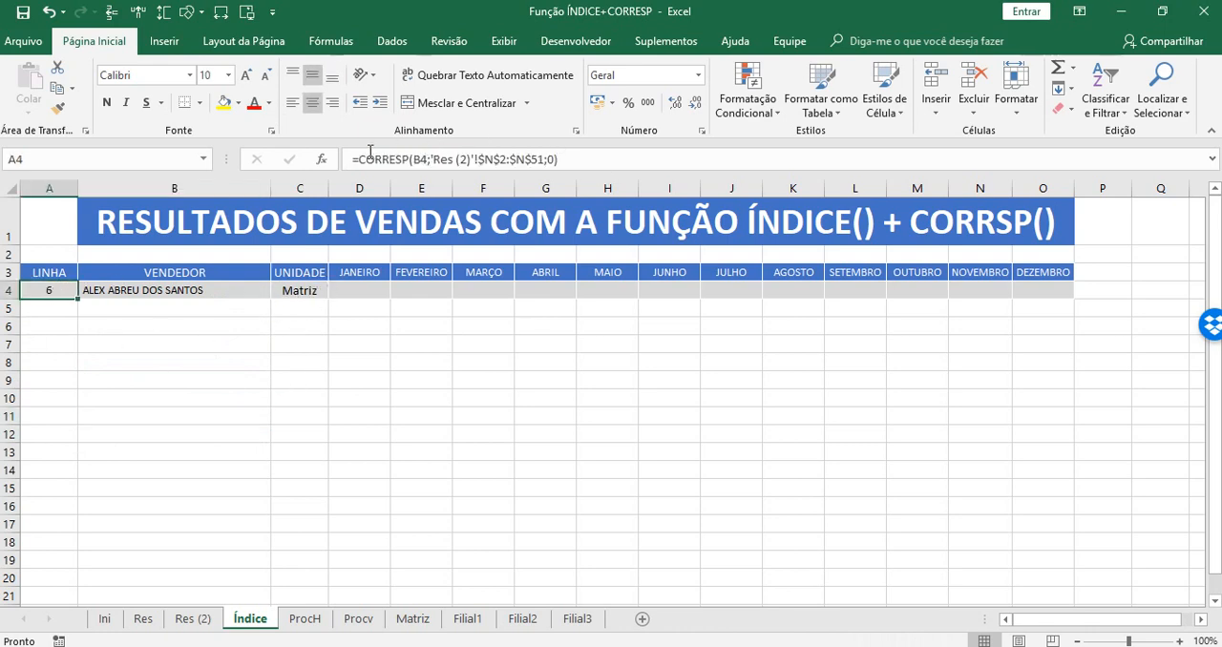
{"action": "left_click_drag", "start_coordinate": [358, 159], "coordinate": [586, 155]}
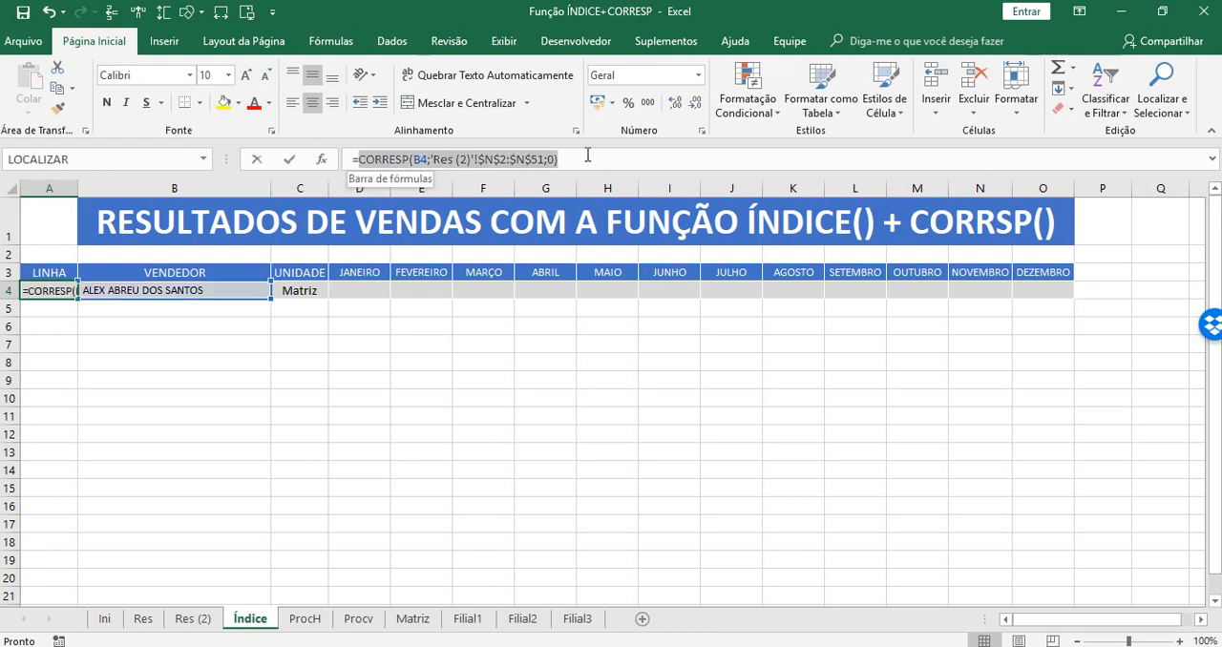
{"action": "key", "text": "Escape"}
{"action": "left_click", "coordinate": [306, 292]}
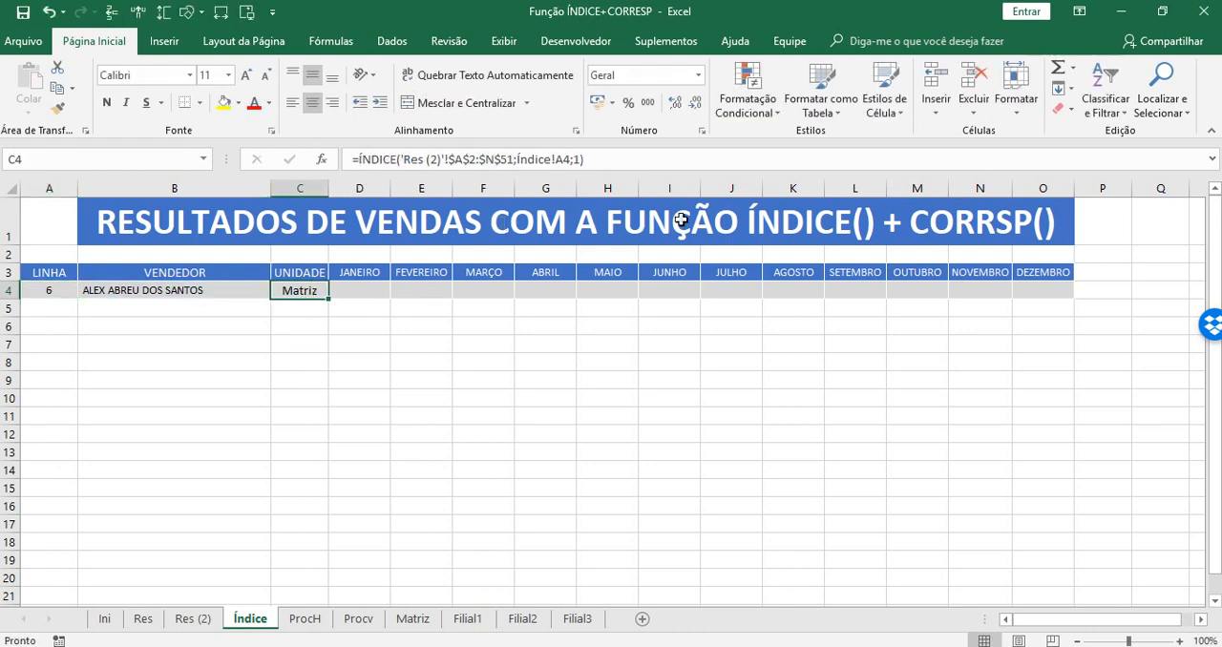
Clear the existing ÍNDICE formula from UNIDADE cell C4 while keeping the cell open for editing.
{"action": "left_click", "coordinate": [361, 159]}
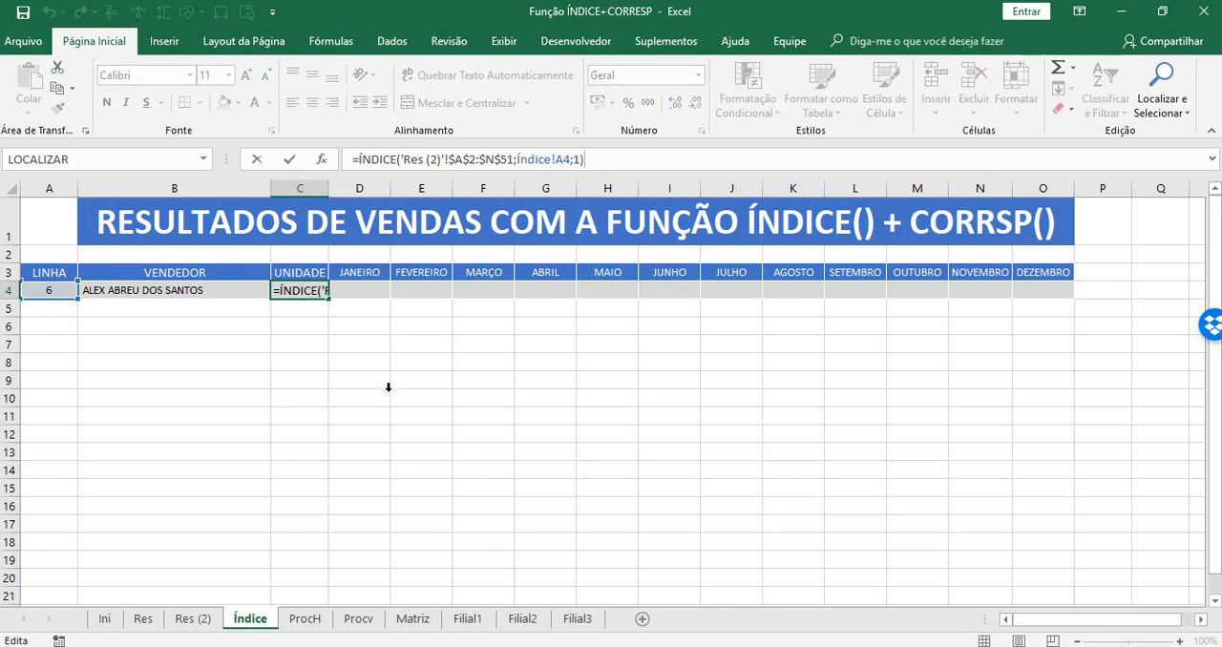
{"action": "key", "text": "ctrl+Return"}
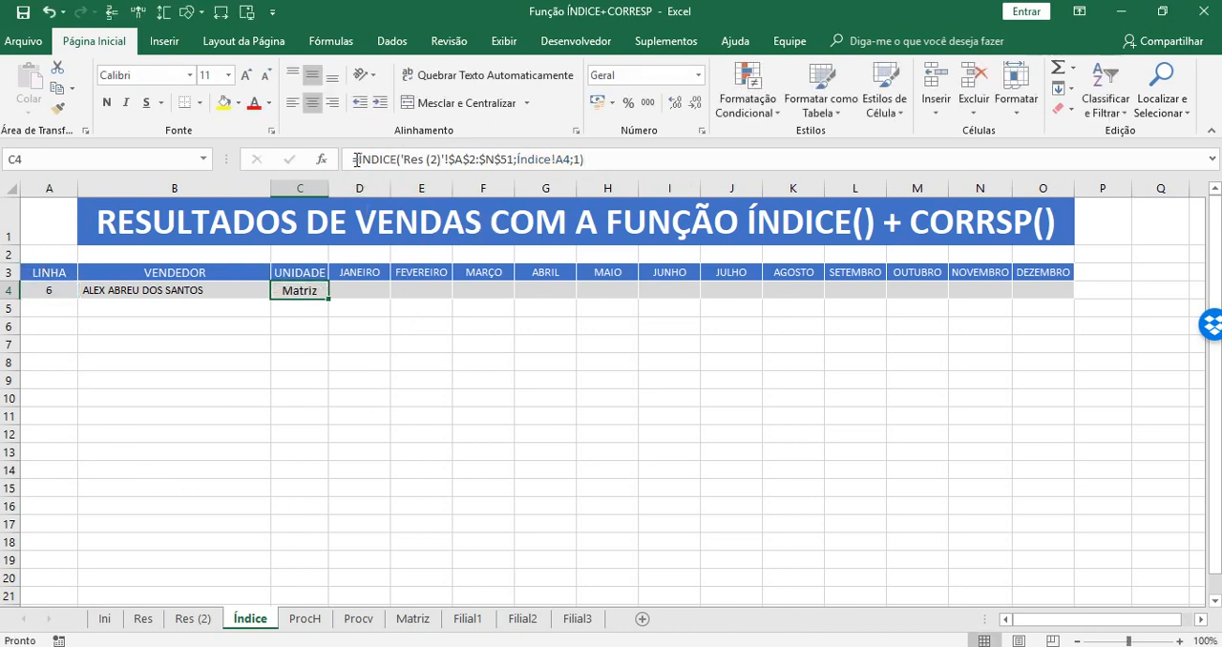
{"action": "left_click_drag", "start_coordinate": [636, 158], "coordinate": [246, 162]}
{"action": "key", "text": "Delete"}
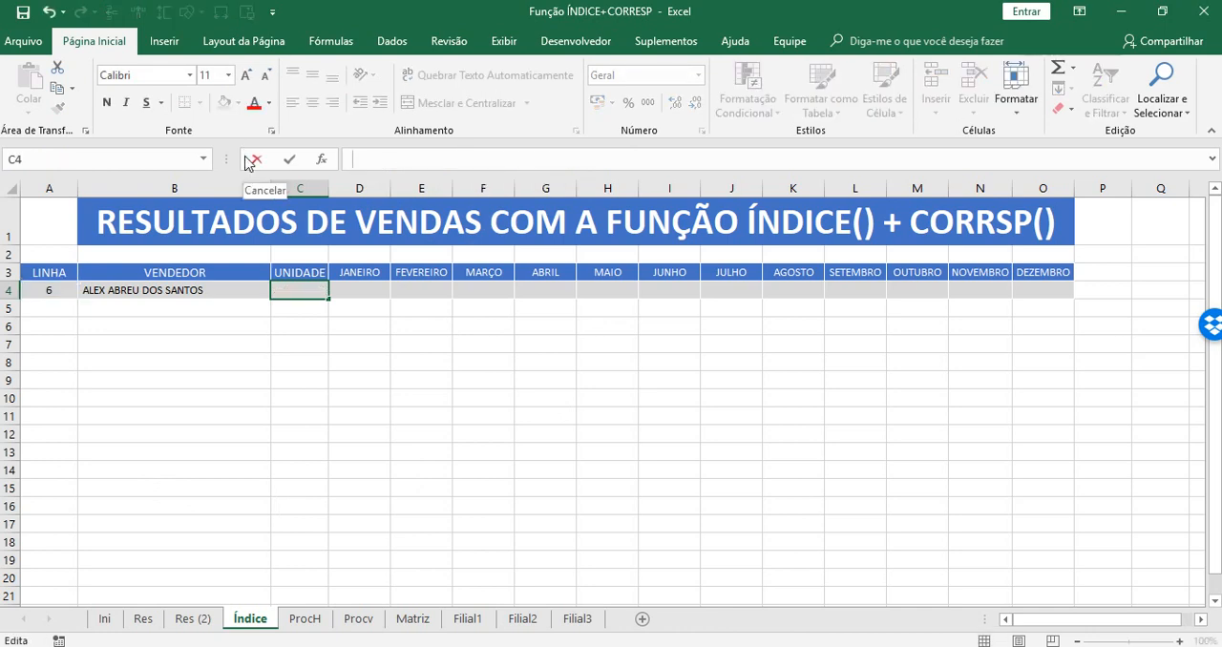
Begin a new ÍNDICE formula in C4 with the absolute range 'Res (2)'!$A$2:$N$51 as its matrix.
{"action": "type", "text": "="}
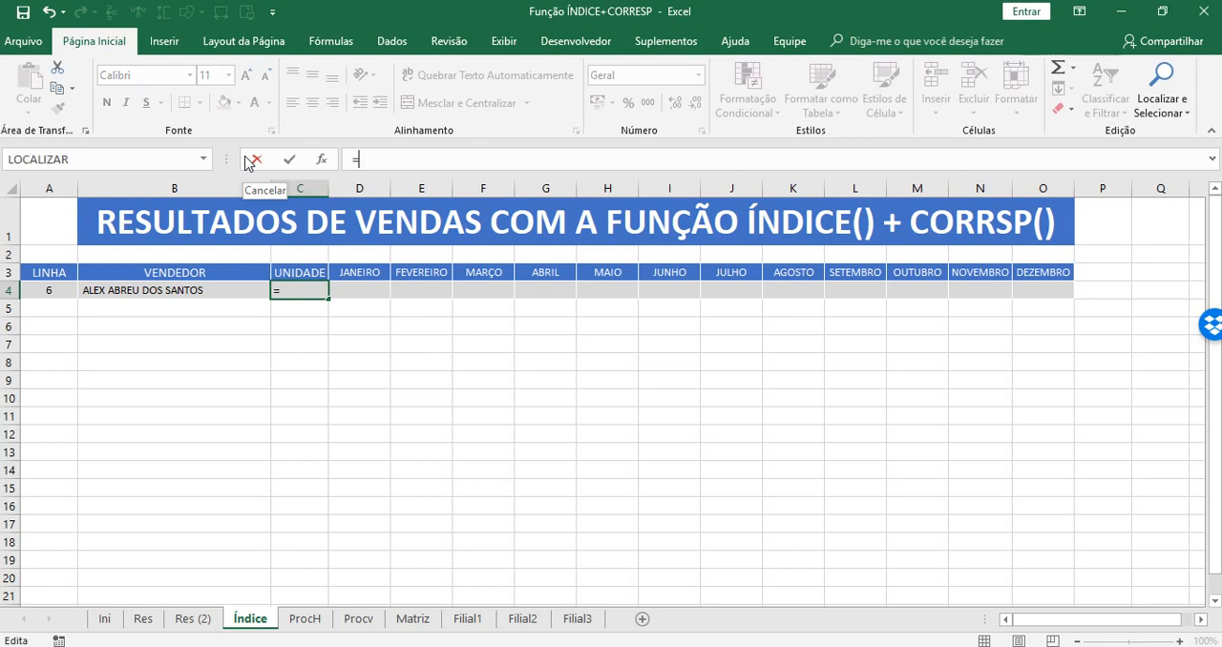
{"action": "type", "text": "in"}
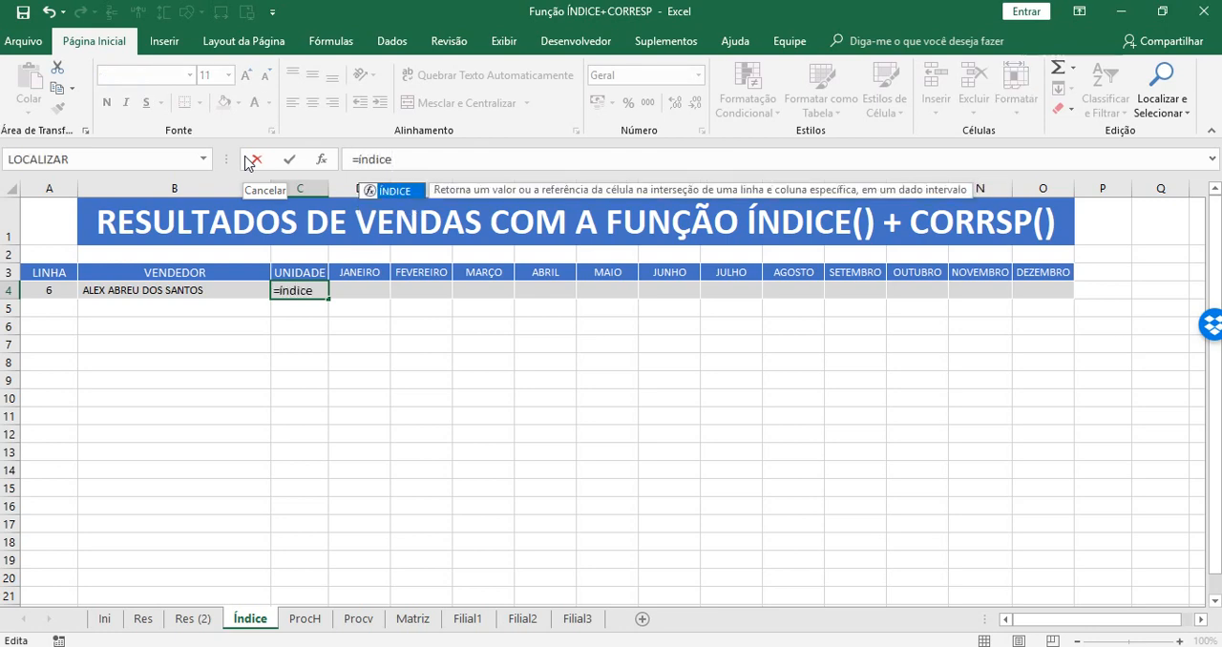
{"action": "type", "text": "dice"}
{"action": "key", "text": "Tab"}
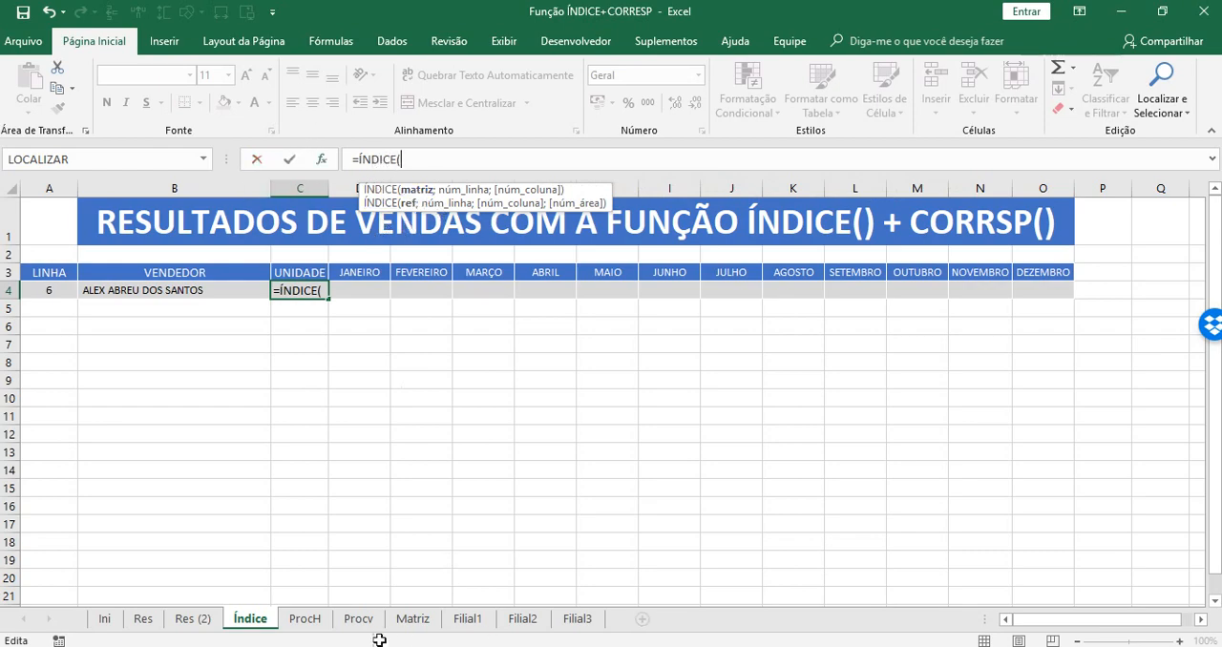
{"action": "left_click", "coordinate": [187, 619]}
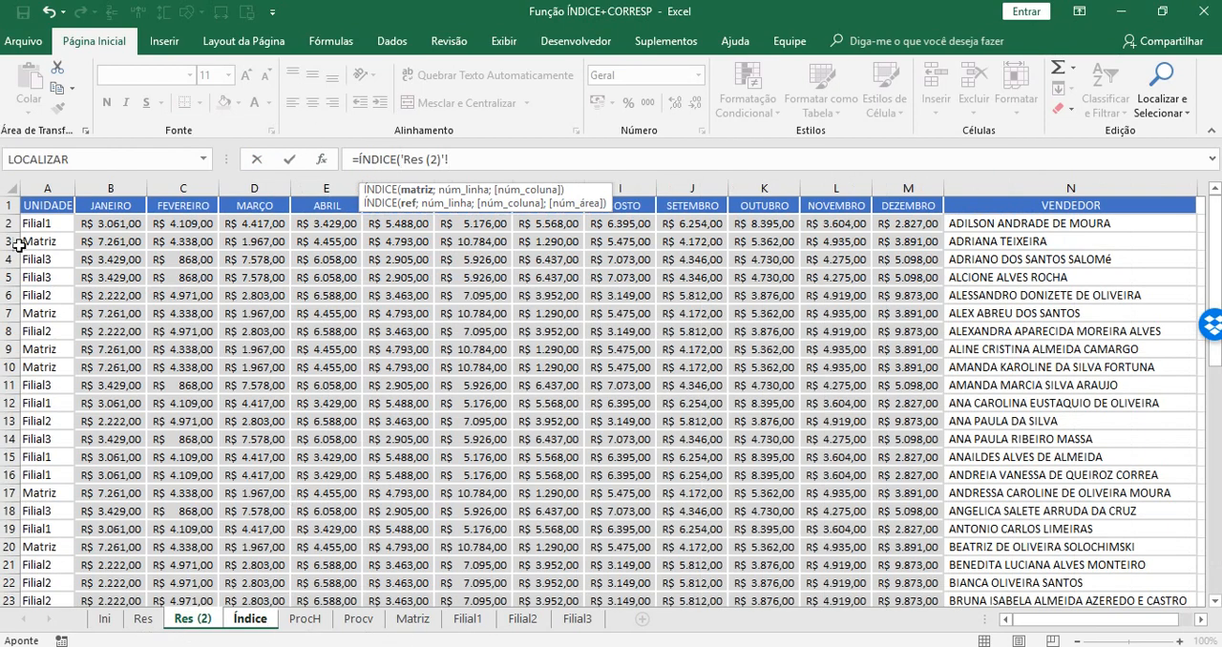
{"action": "left_click_drag", "start_coordinate": [31, 223], "coordinate": [1128, 584]}
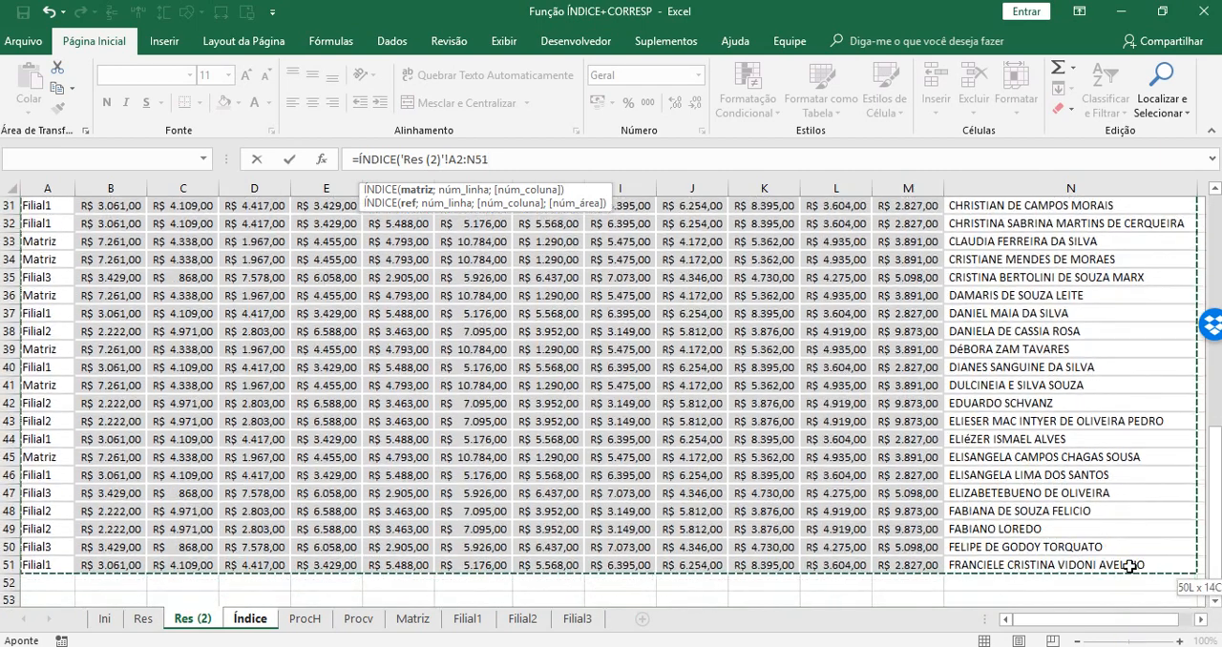
{"action": "key", "text": "F4"}
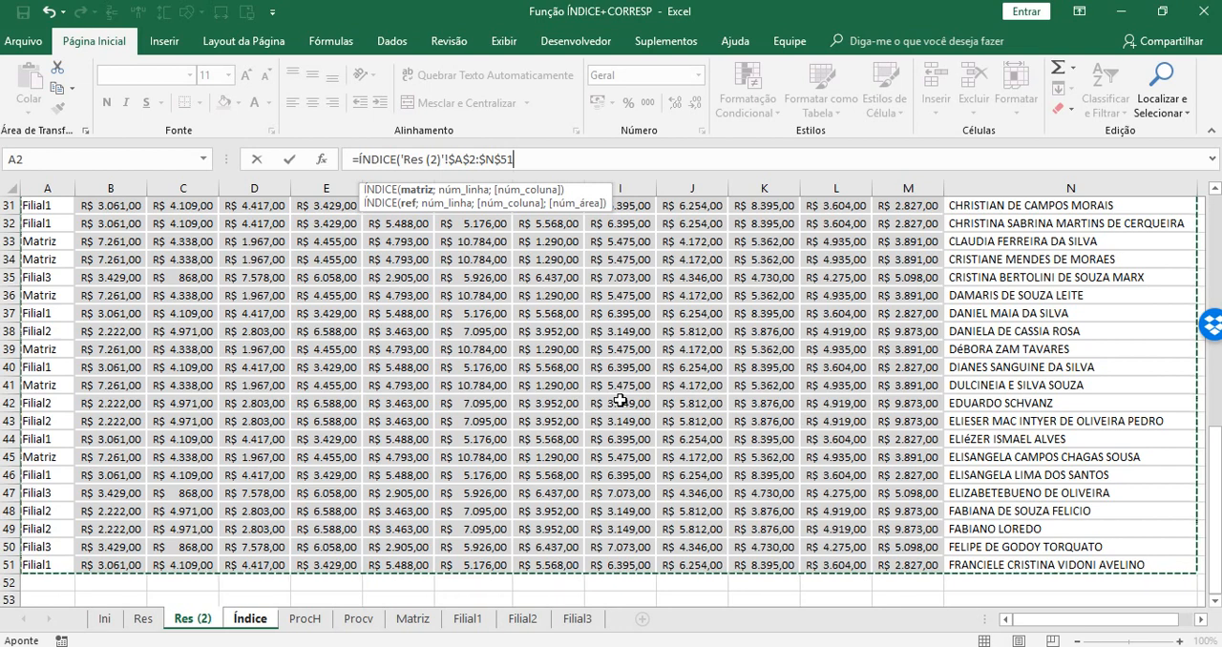
{"action": "type", "text": ";"}
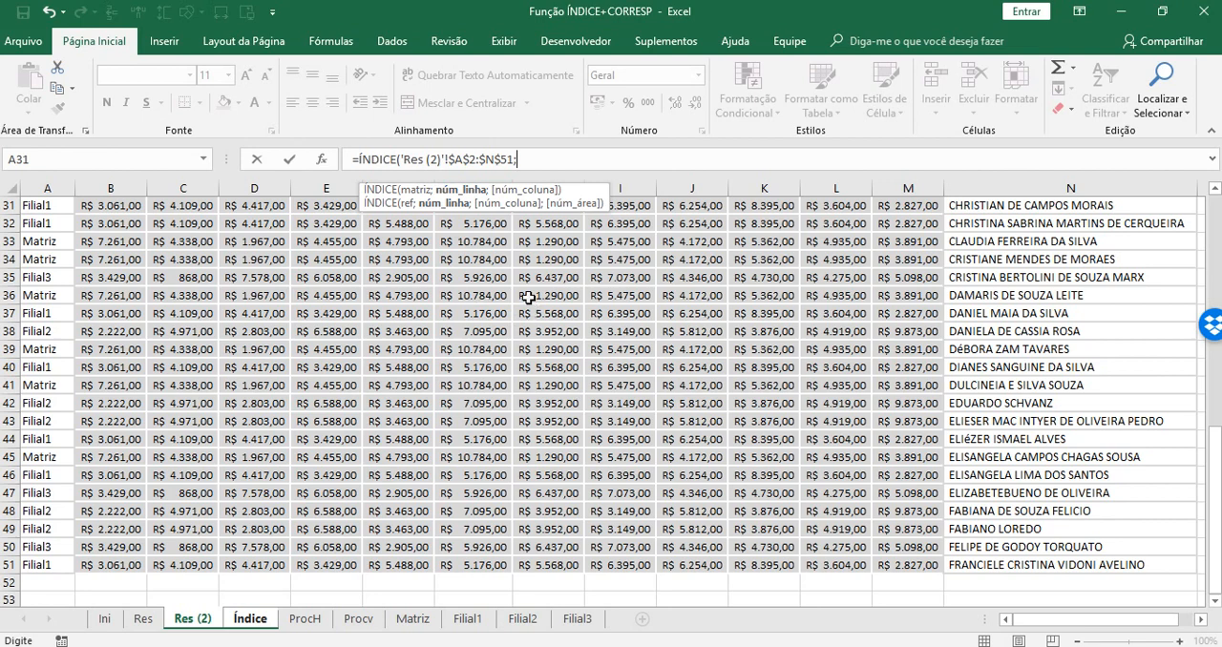
Nest a CORRESP function as the ÍNDICE row argument, with the absolute VENDEDOR cell Índice!$B$4 as its lookup value.
{"action": "type", "text": "corr"}
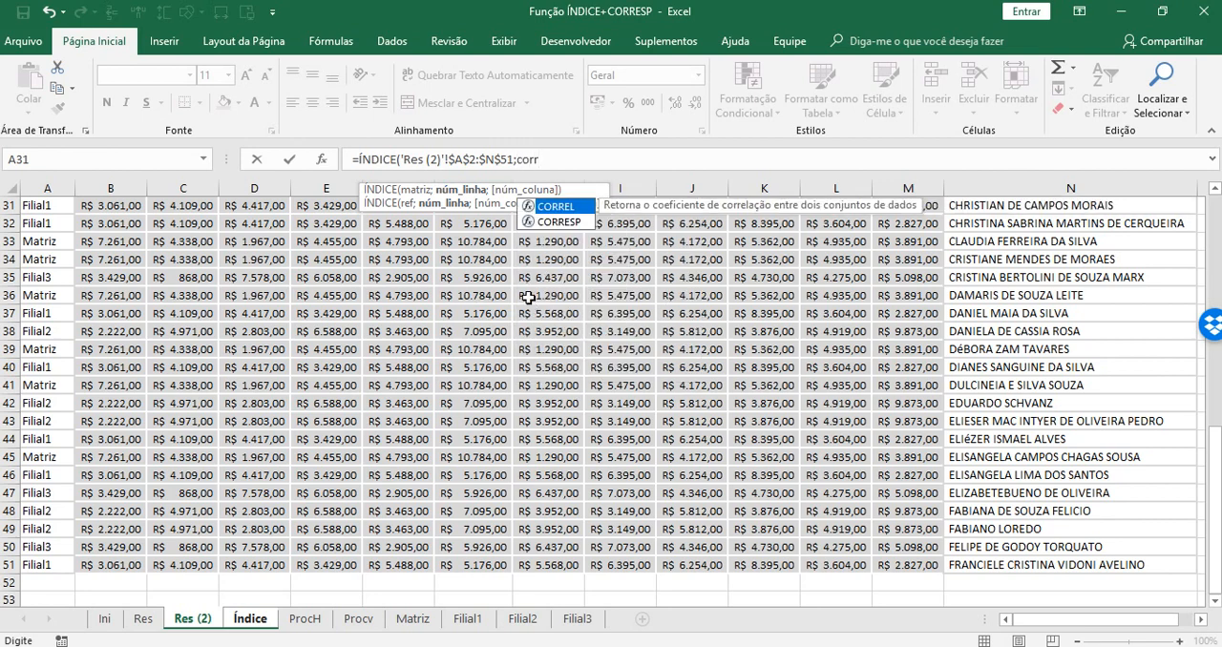
{"action": "key", "text": "Down"}
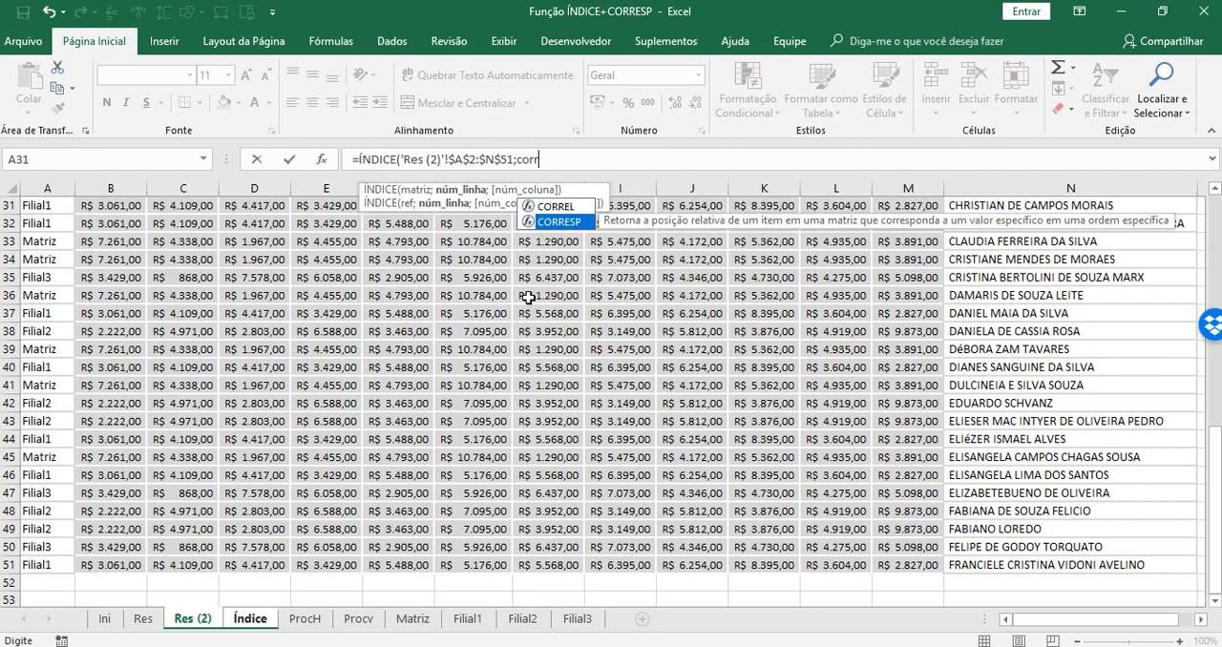
{"action": "key", "text": "Tab"}
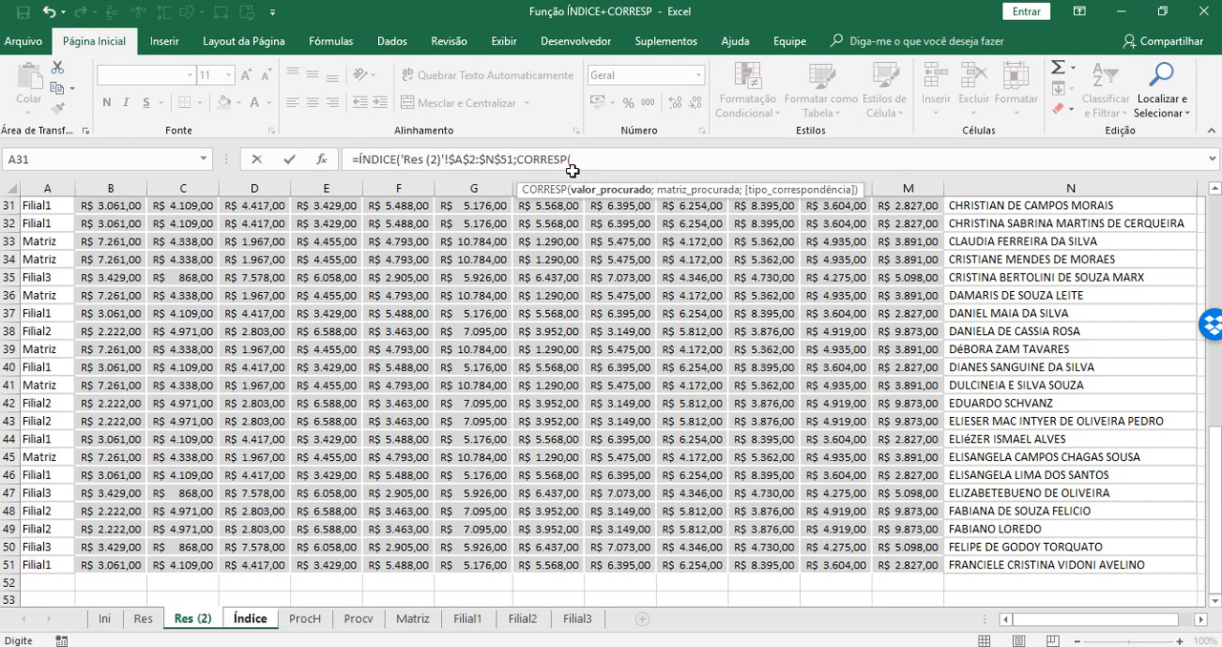
{"action": "left_click", "coordinate": [250, 620]}
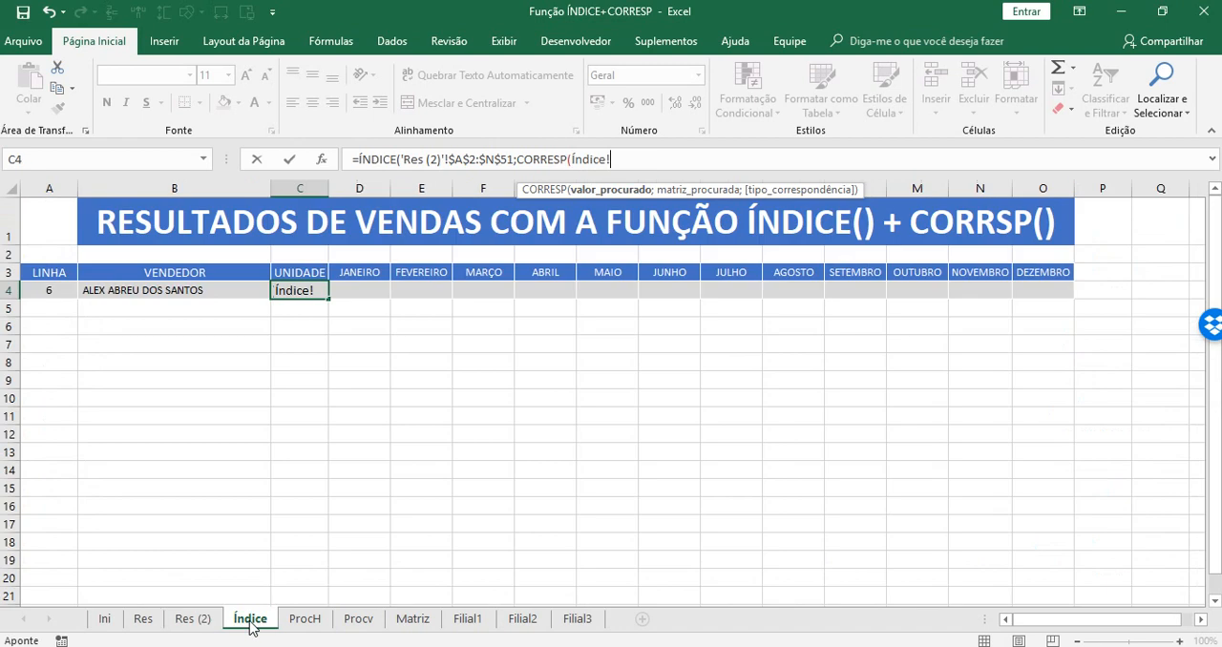
{"action": "left_click", "coordinate": [144, 287]}
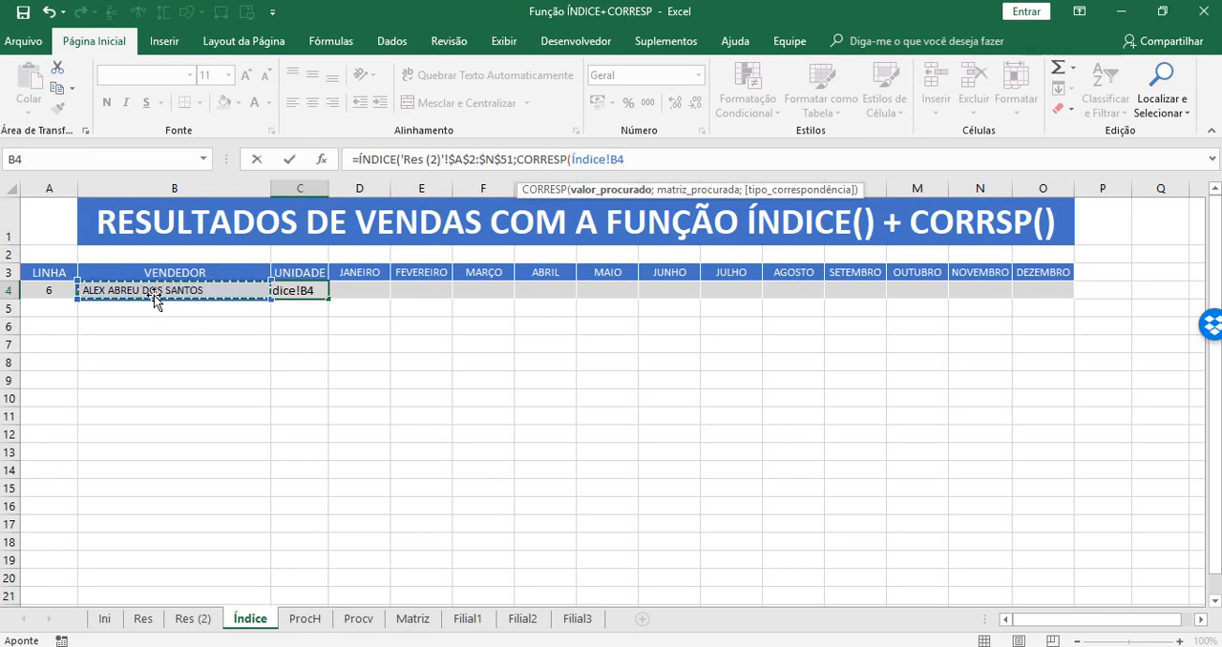
{"action": "key", "text": "F4"}
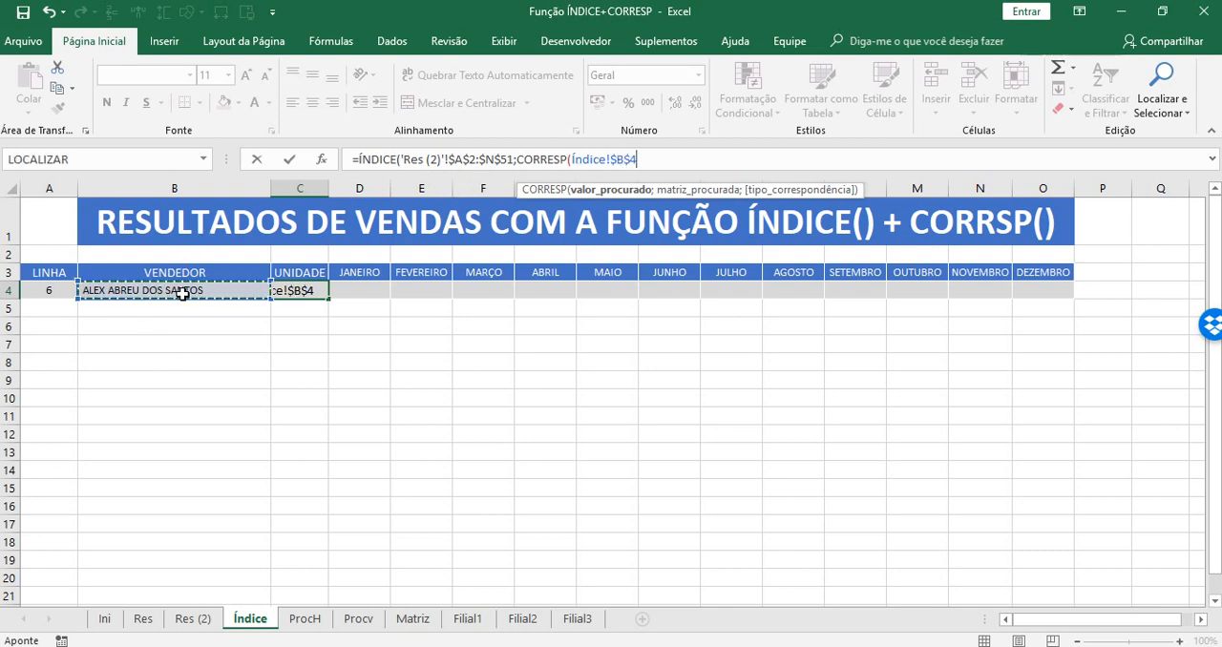
{"action": "type", "text": ";"}
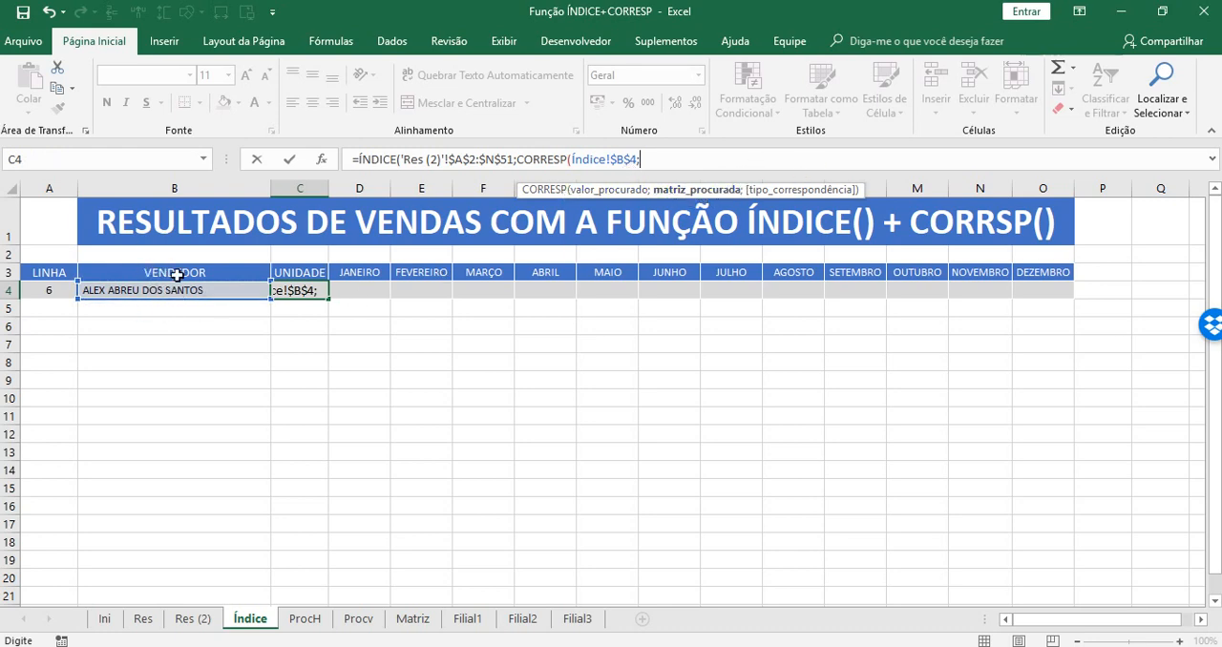
Complete CORRESP with the absolute lookup range 'Res (2)'!$N$2:$N$51 and match type 0 for an exact match.
{"action": "left_click", "coordinate": [192, 623]}
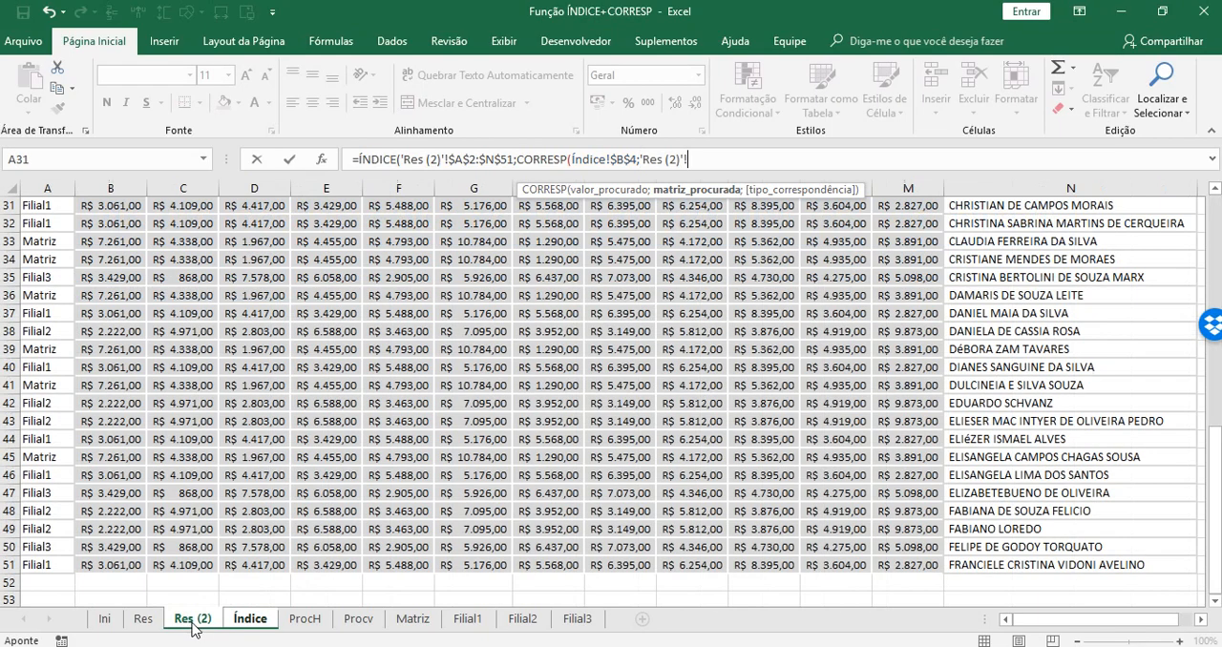
{"action": "left_click_drag", "start_coordinate": [1210, 523], "coordinate": [1214, 273]}
{"action": "left_click_drag", "start_coordinate": [1104, 223], "coordinate": [1134, 563]}
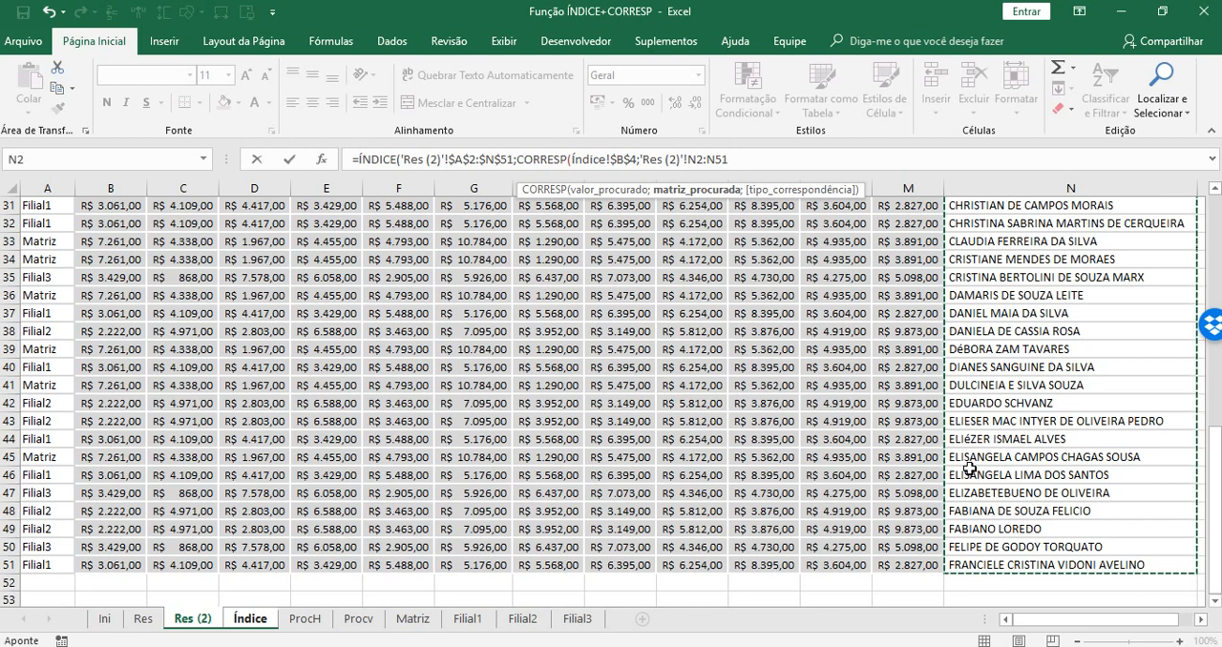
{"action": "key", "text": "F4"}
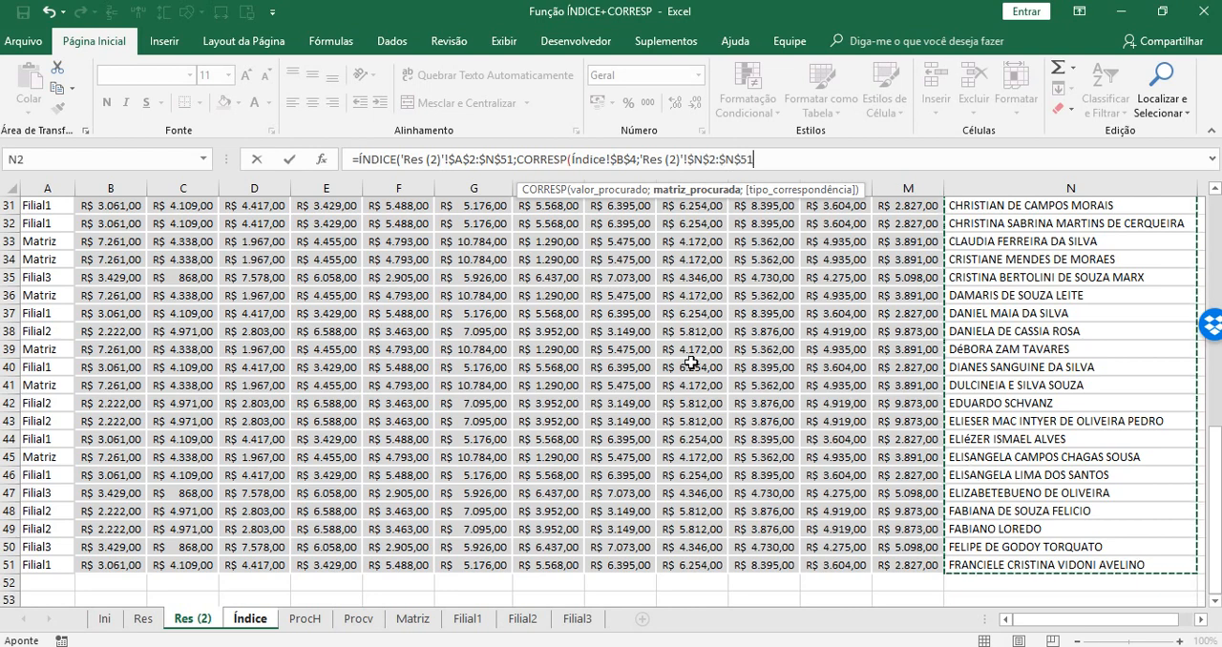
{"action": "type", "text": ";"}
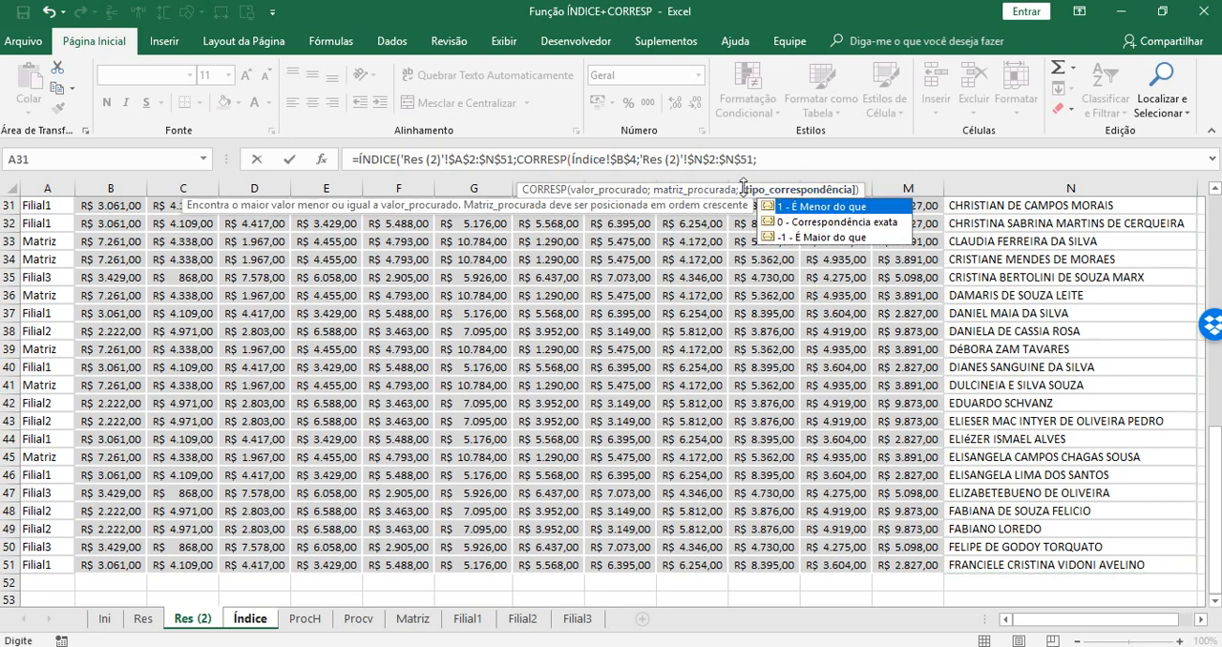
{"action": "key", "text": "Down"}
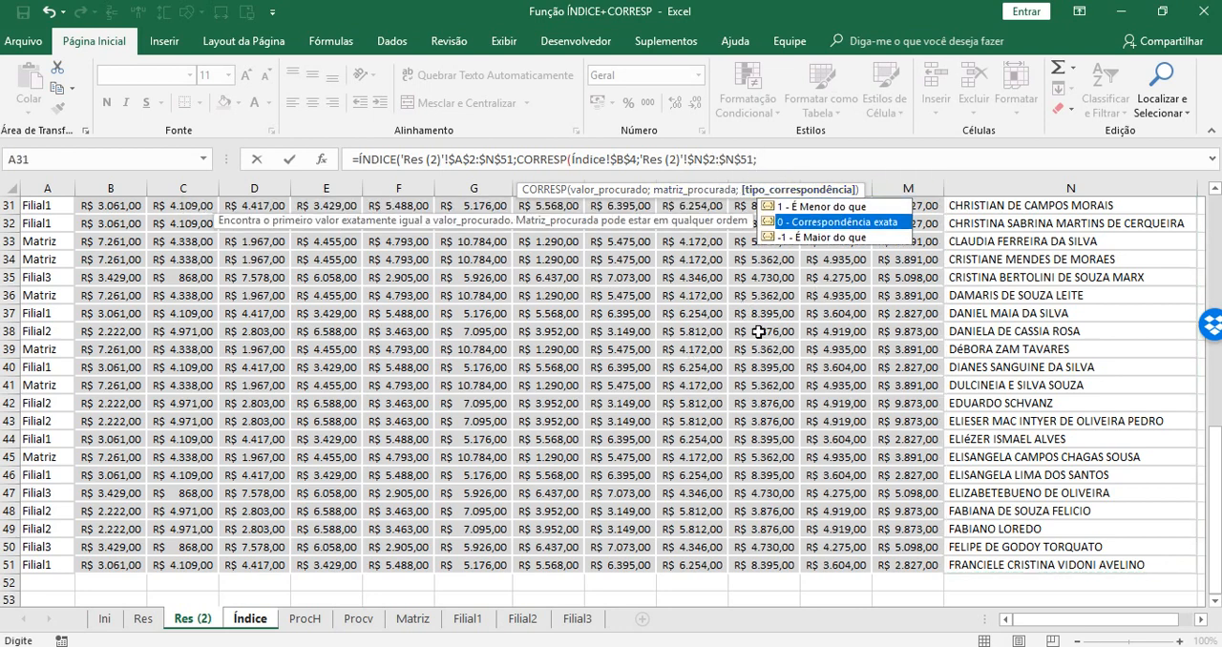
{"action": "key", "text": "Tab"}
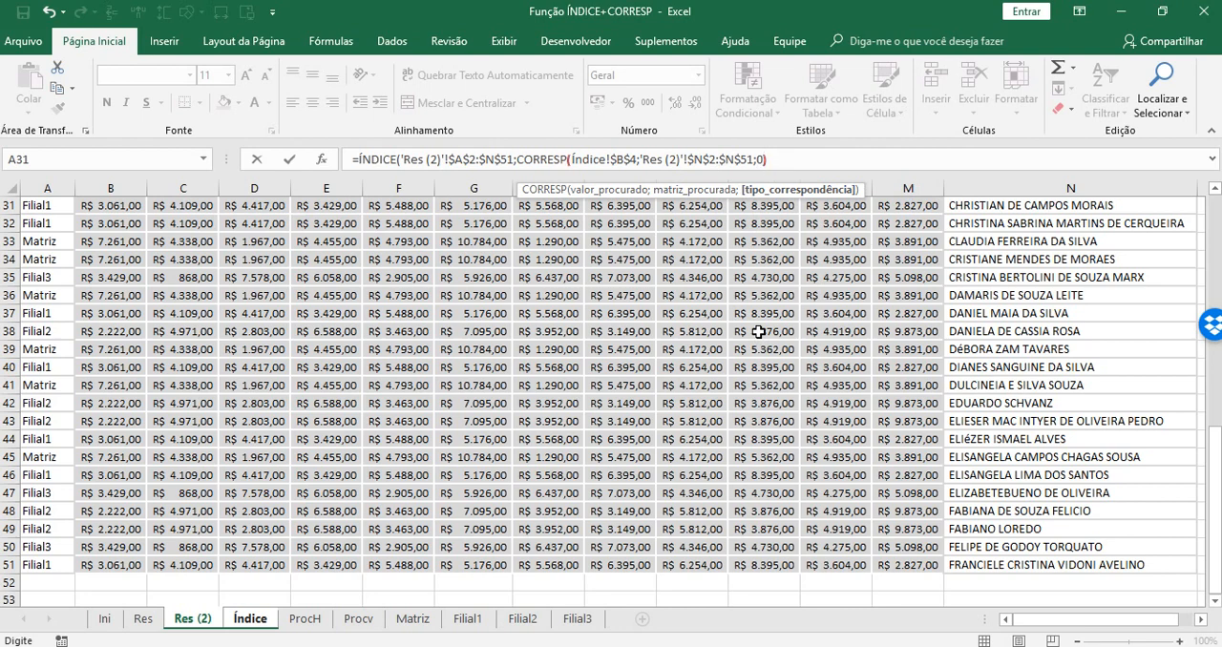
{"action": "type", "text": ")"}
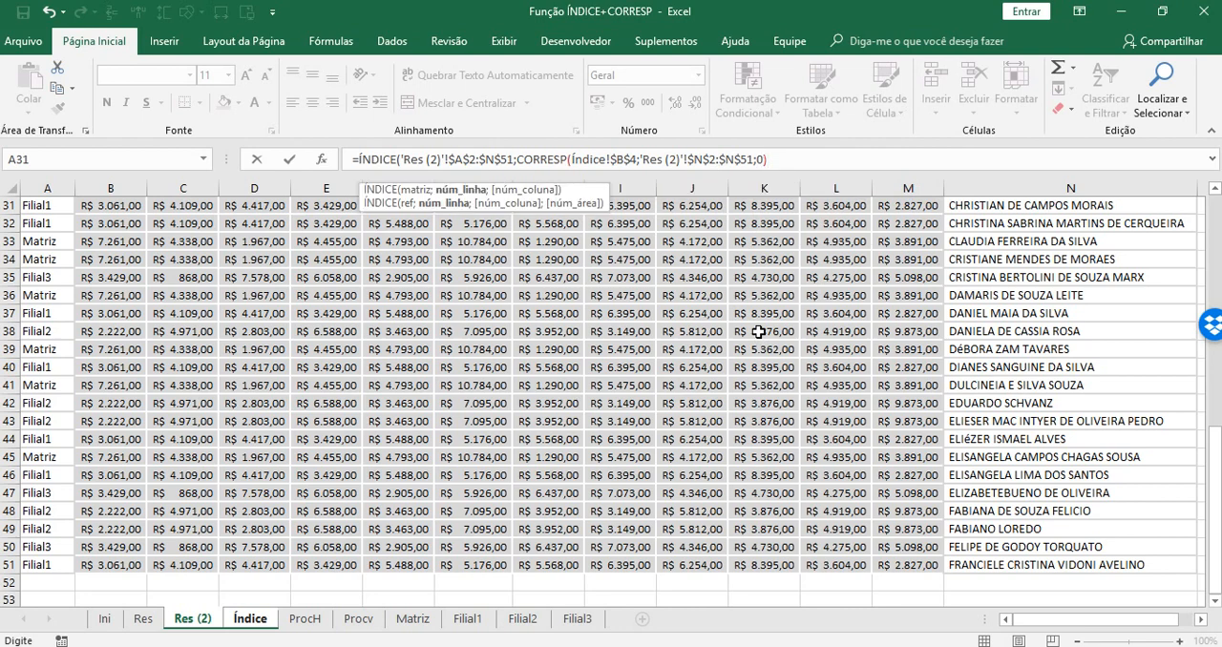
Finish the ÍNDICE formula in C4 with column number 1 for UNIDADE and enter it.
{"action": "left_click", "coordinate": [462, 190]}
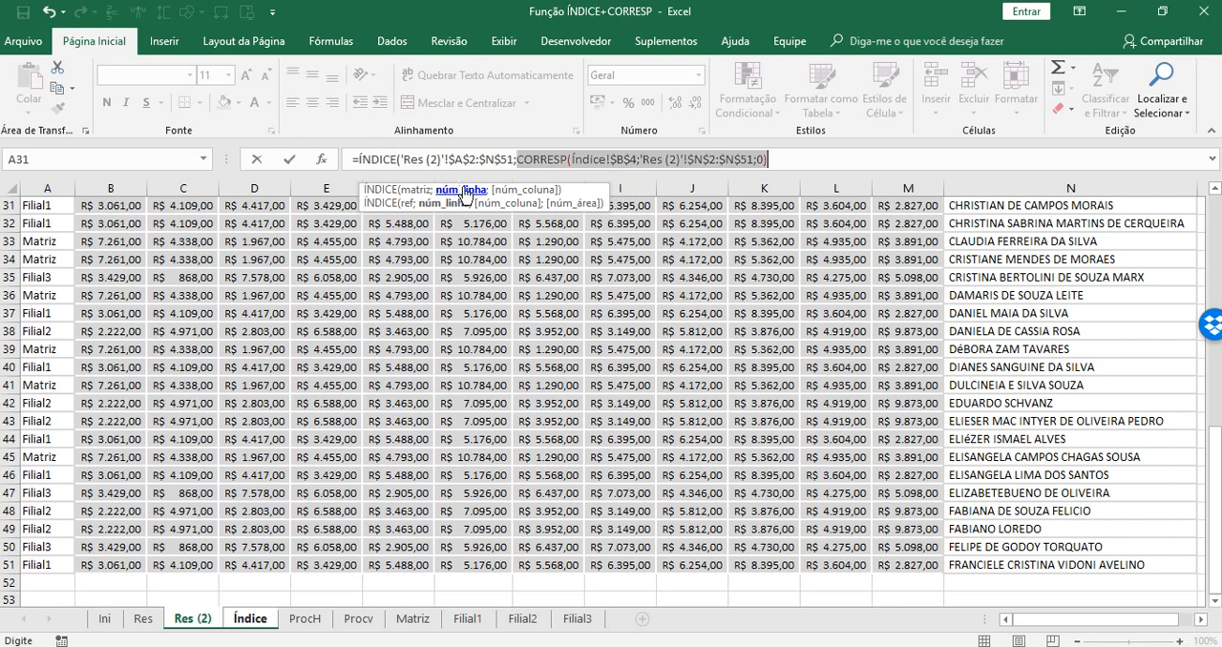
{"action": "left_click", "coordinate": [816, 157]}
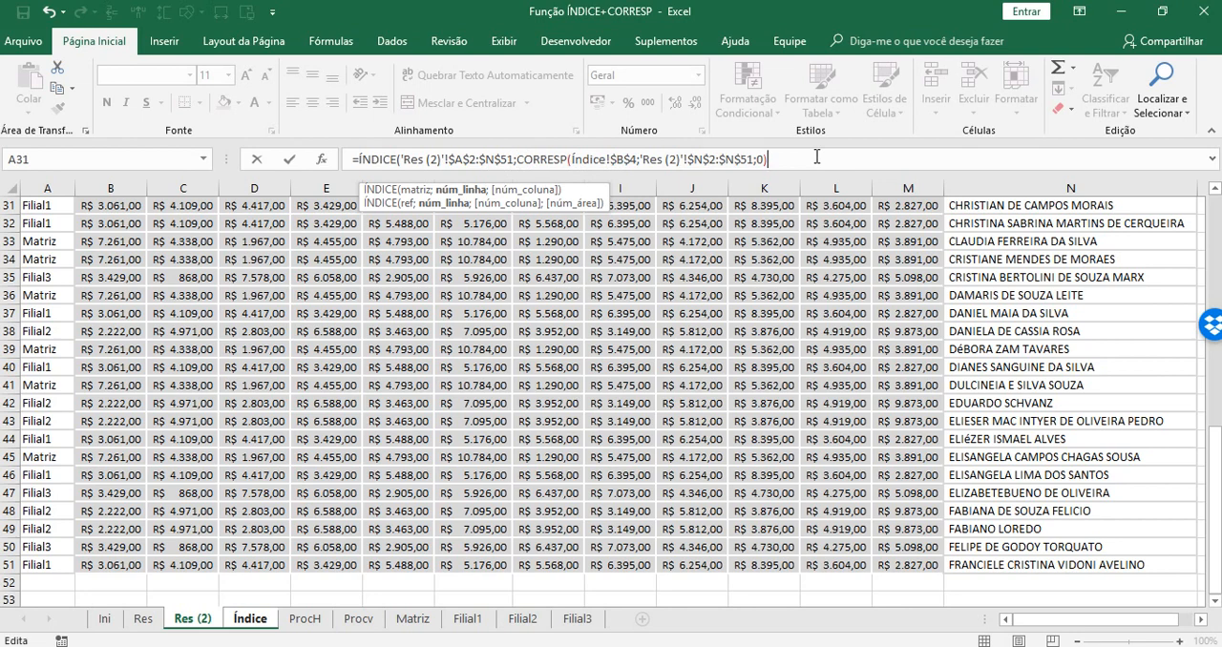
{"action": "type", "text": ";"}
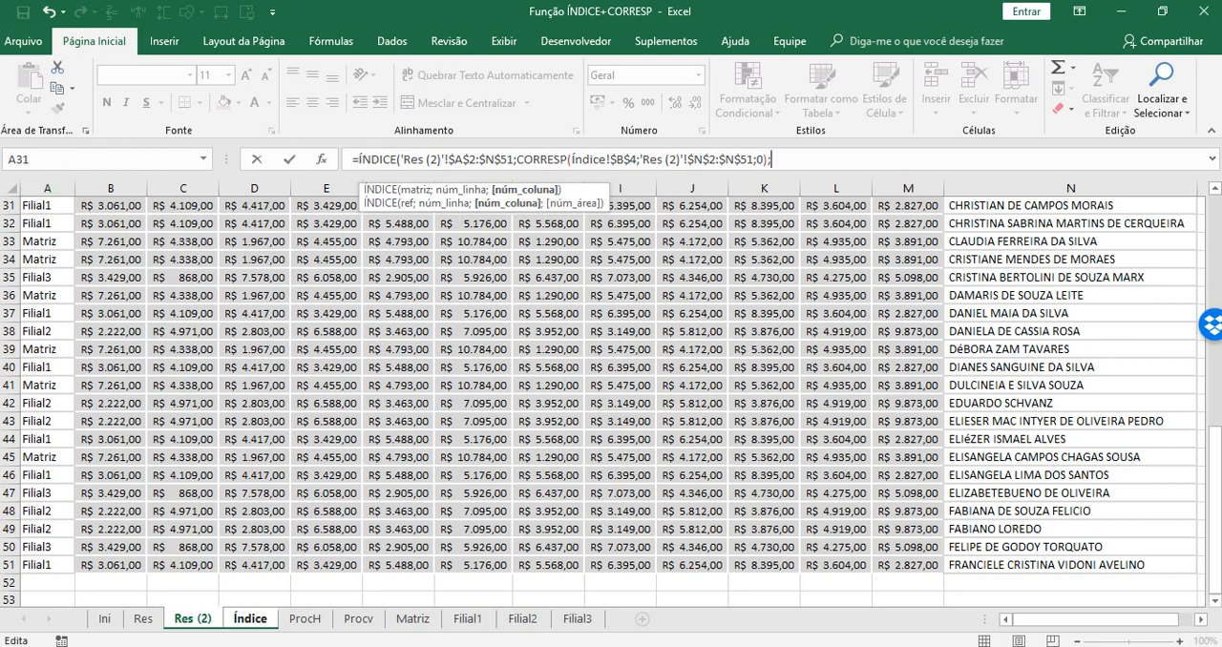
{"action": "left_click_drag", "start_coordinate": [1214, 434], "coordinate": [1217, 203]}
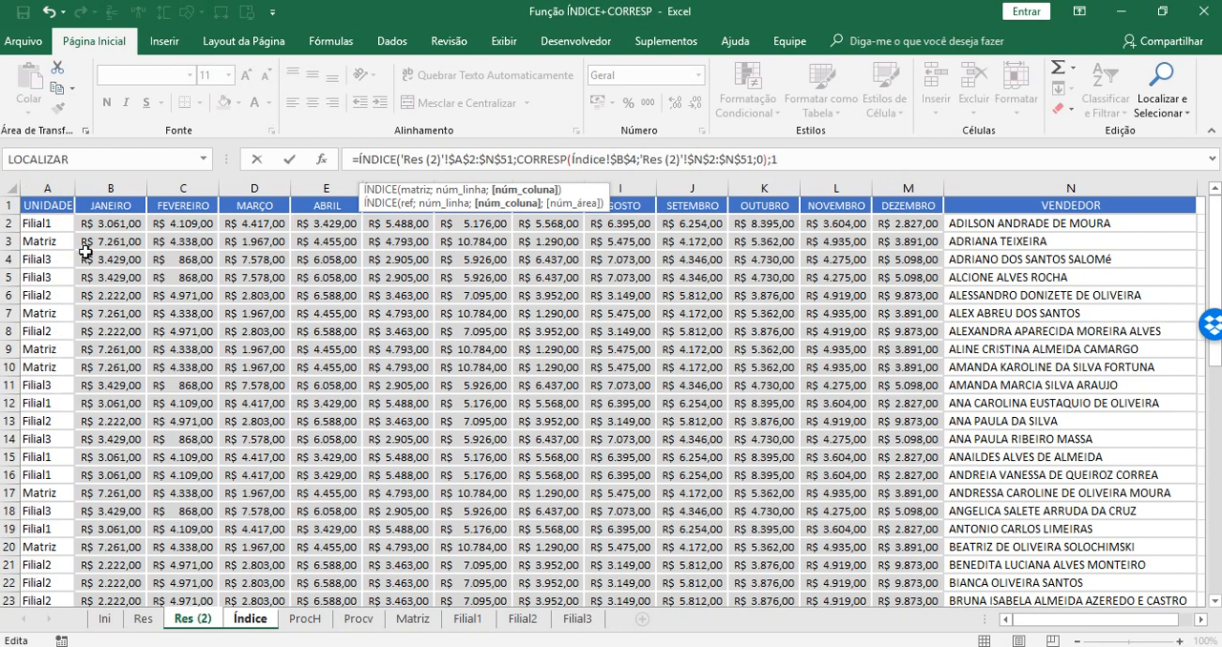
{"action": "type", "text": ")"}
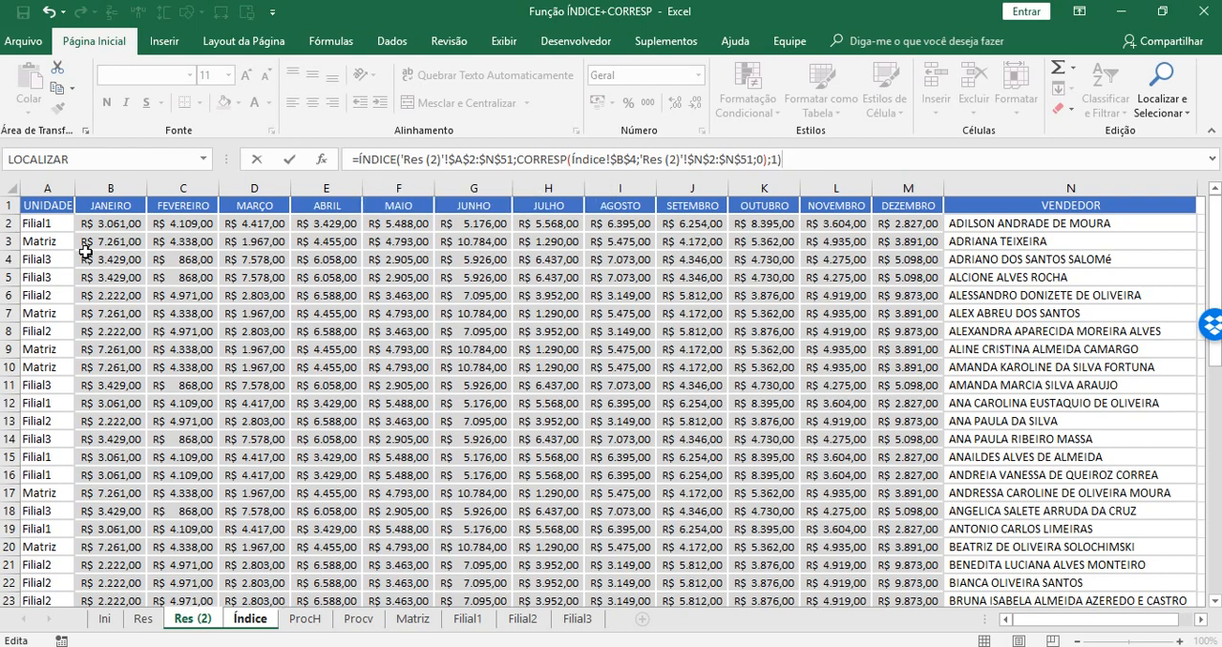
{"action": "key", "text": "Return"}
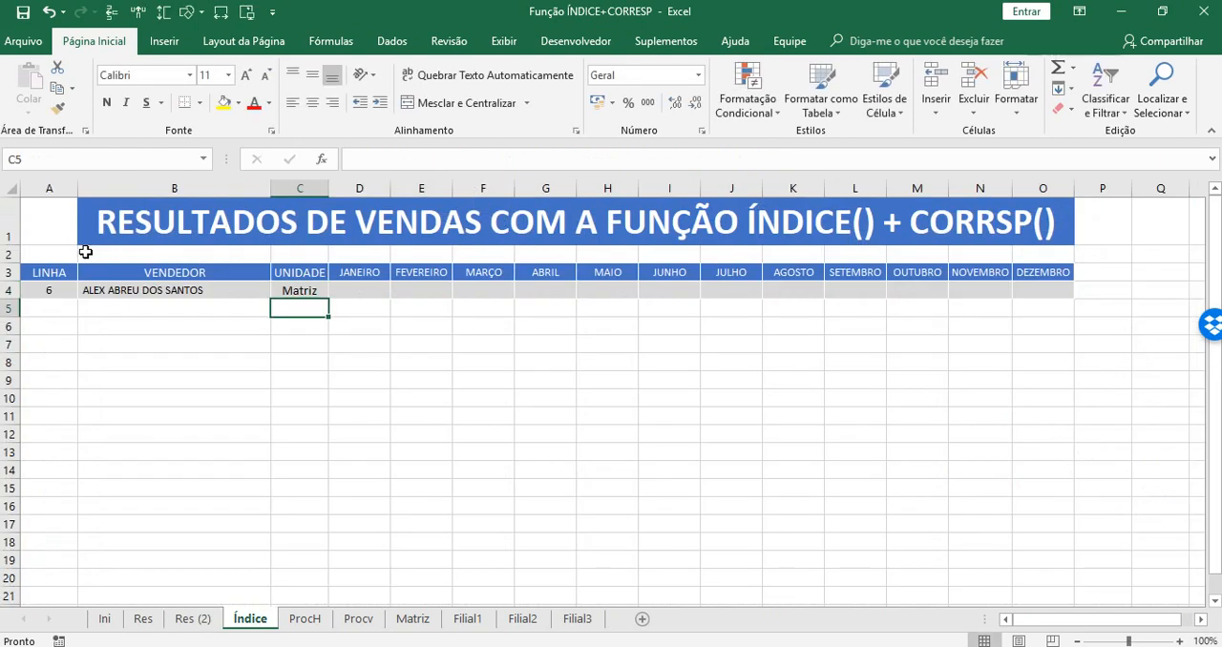
Delete the helper CORRESP formula from LINHA cell A4 on Índice.
{"action": "left_click_drag", "start_coordinate": [44, 272], "coordinate": [38, 306]}
{"action": "left_click", "coordinate": [38, 304]}
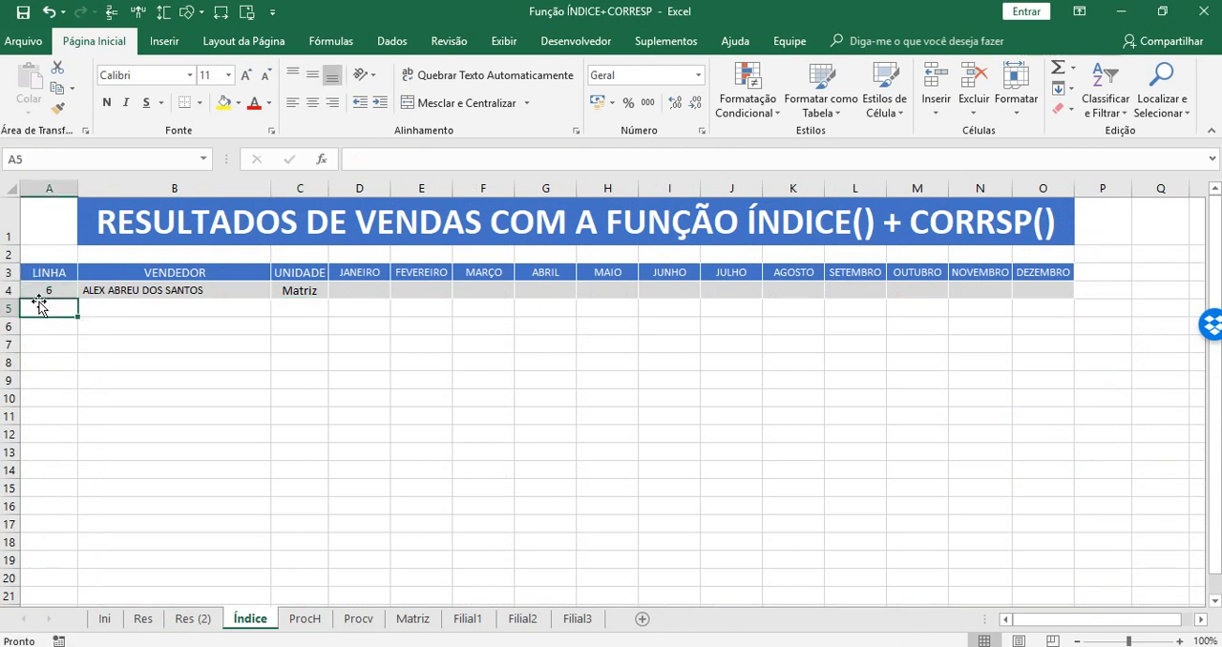
{"action": "left_click", "coordinate": [65, 291]}
{"action": "key", "text": "Delete"}
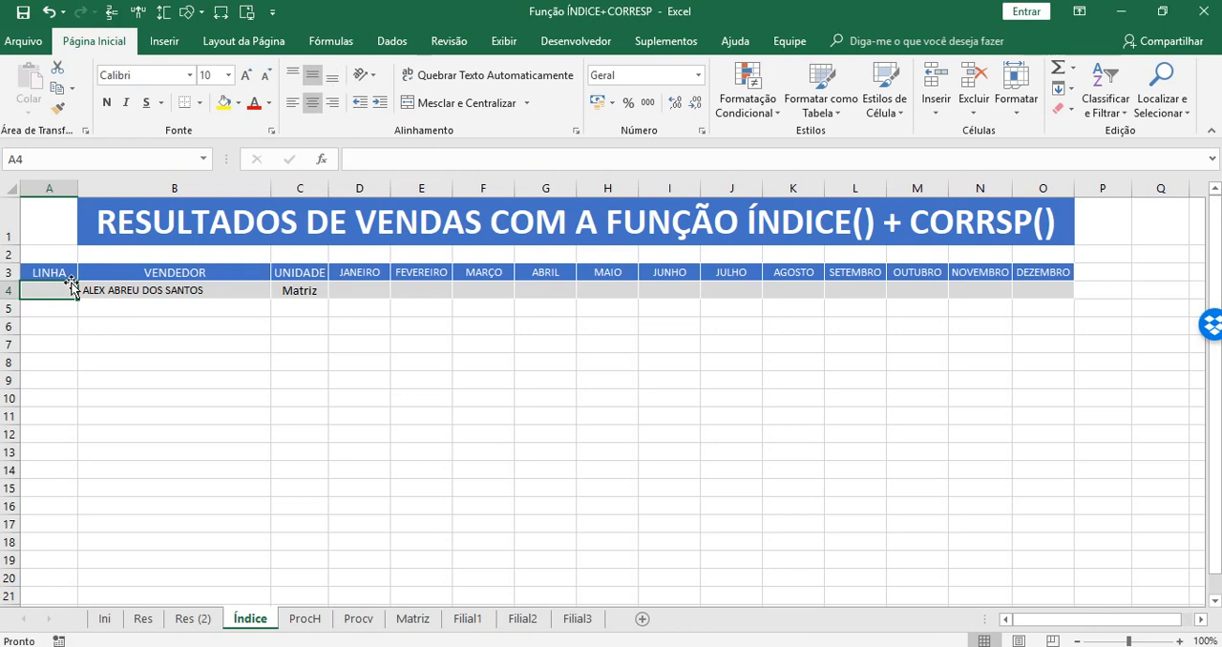
Test the combined UNIDADE formula by choosing the seventh seller for VENDEDOR cell B4.
{"action": "left_click", "coordinate": [205, 327]}
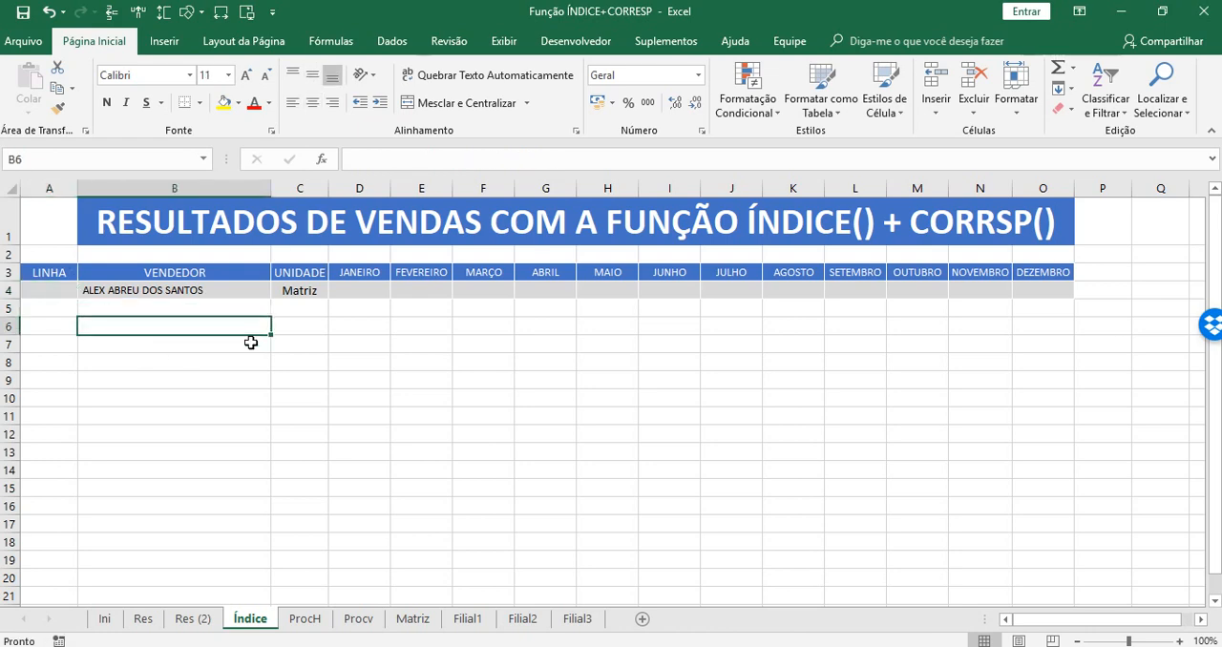
{"action": "left_click", "coordinate": [222, 290]}
{"action": "left_click", "coordinate": [279, 290]}
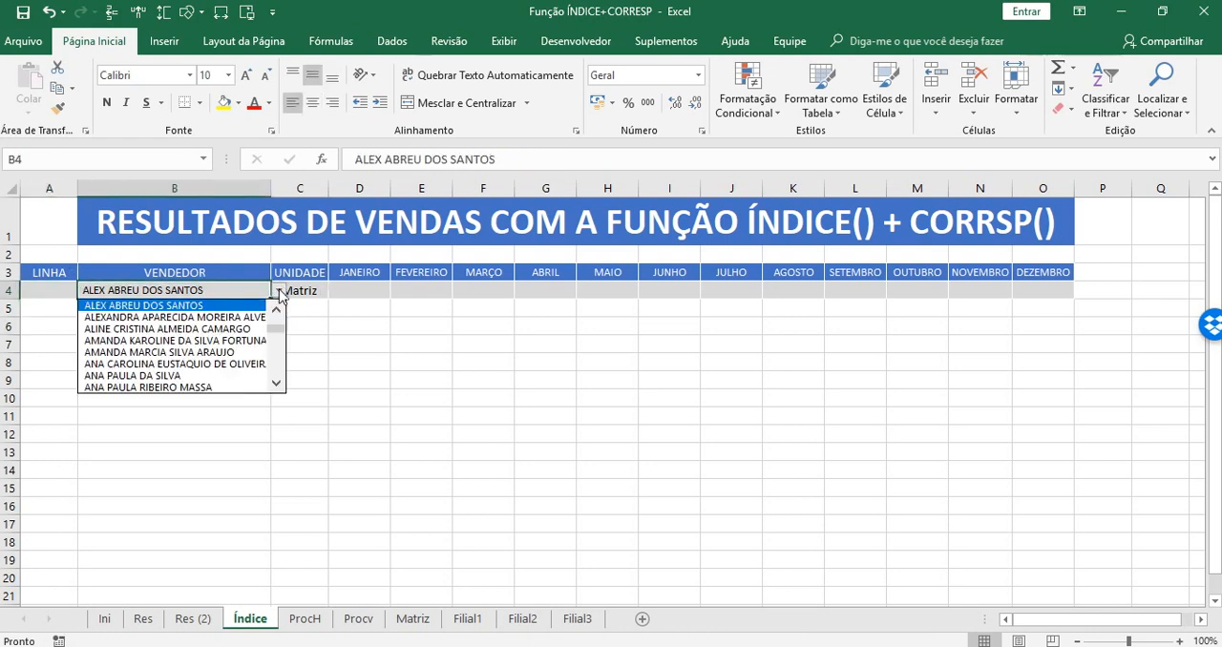
{"action": "left_click", "coordinate": [183, 318]}
{"action": "left_click", "coordinate": [175, 429]}
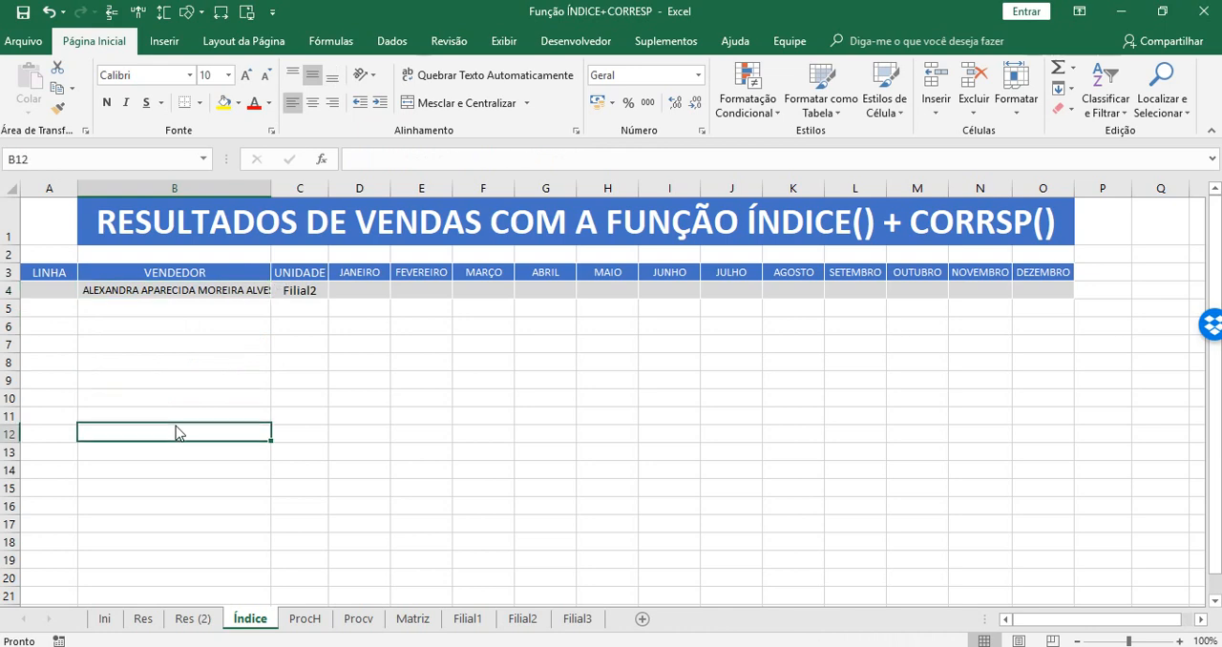
Test the UNIDADE formula by choosing the eighth, tenth and thirteenth sellers one after another for VENDEDOR in B4.
{"action": "left_click", "coordinate": [225, 288]}
{"action": "left_click", "coordinate": [278, 290]}
{"action": "left_click", "coordinate": [143, 329]}
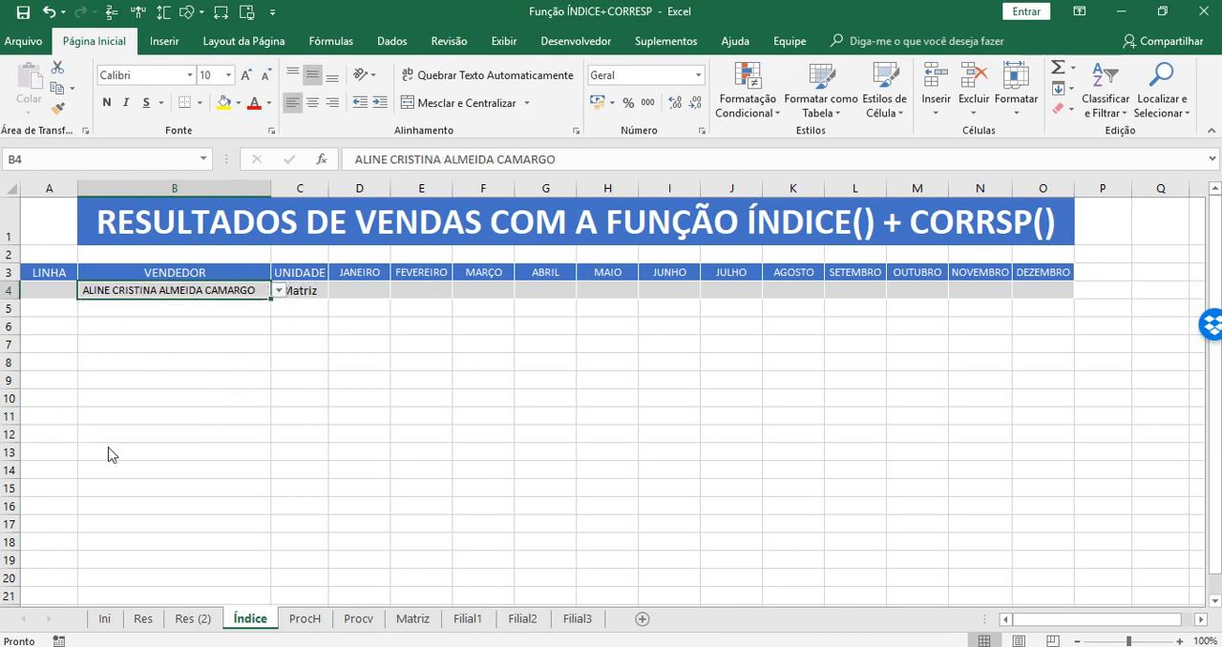
{"action": "left_click", "coordinate": [110, 455]}
{"action": "left_click", "coordinate": [221, 289]}
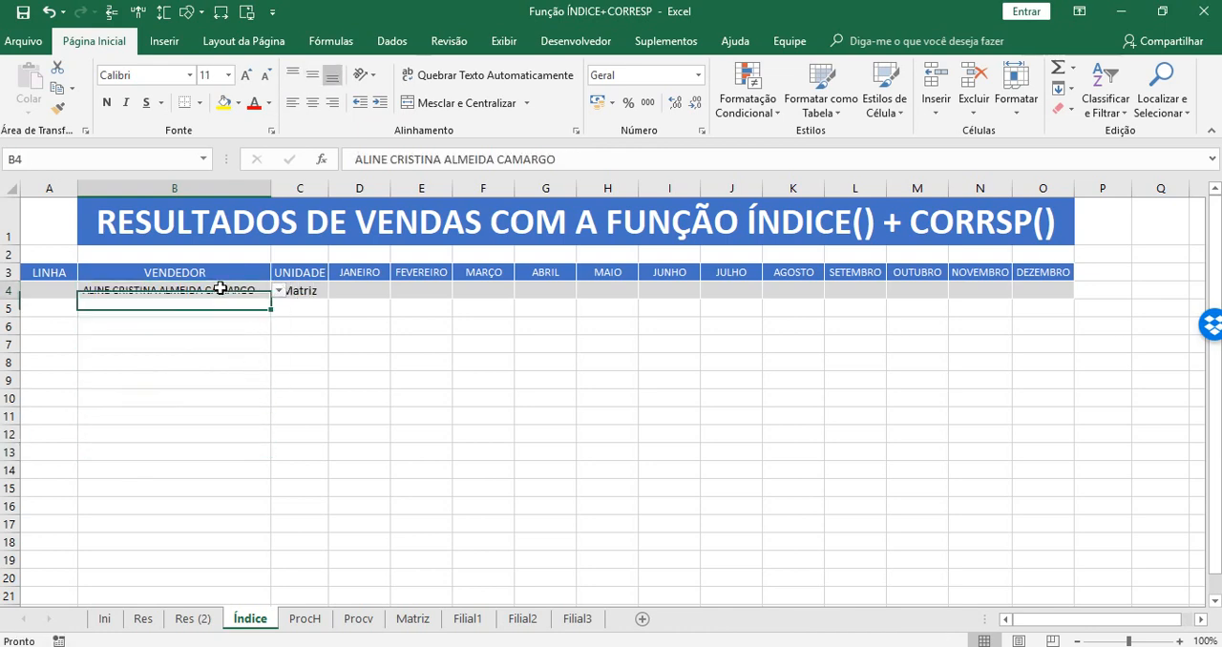
{"action": "left_click", "coordinate": [277, 290]}
{"action": "left_click", "coordinate": [144, 338]}
{"action": "left_click", "coordinate": [238, 456]}
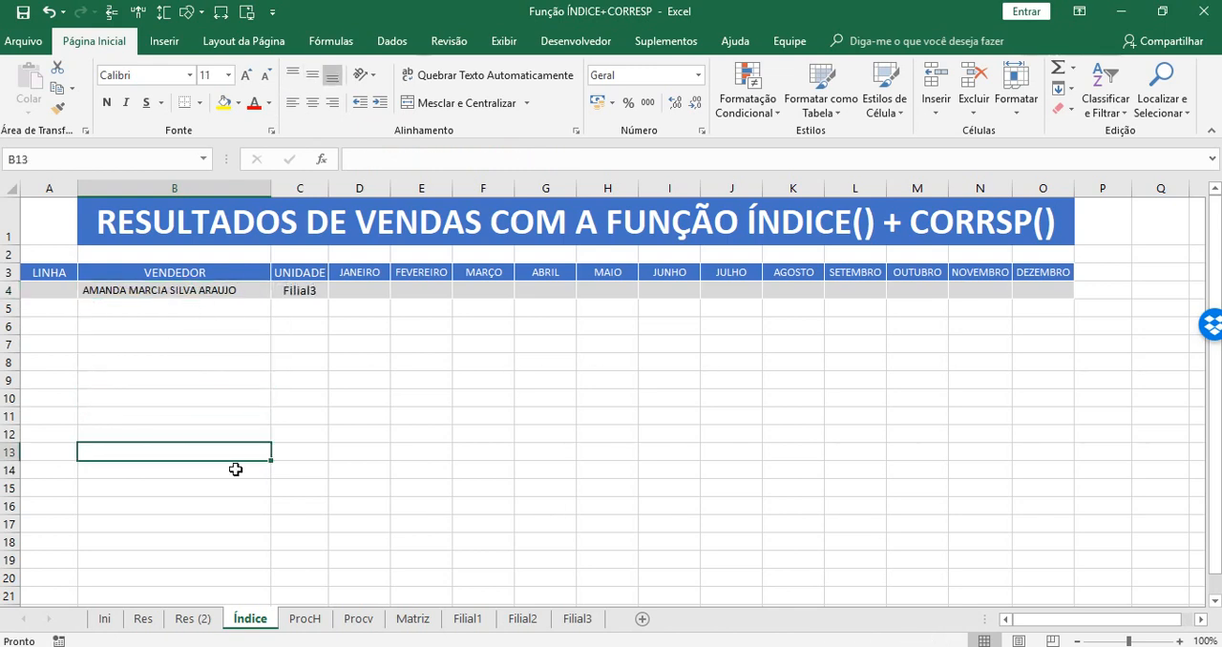
{"action": "left_click", "coordinate": [256, 290]}
{"action": "left_click", "coordinate": [278, 290]}
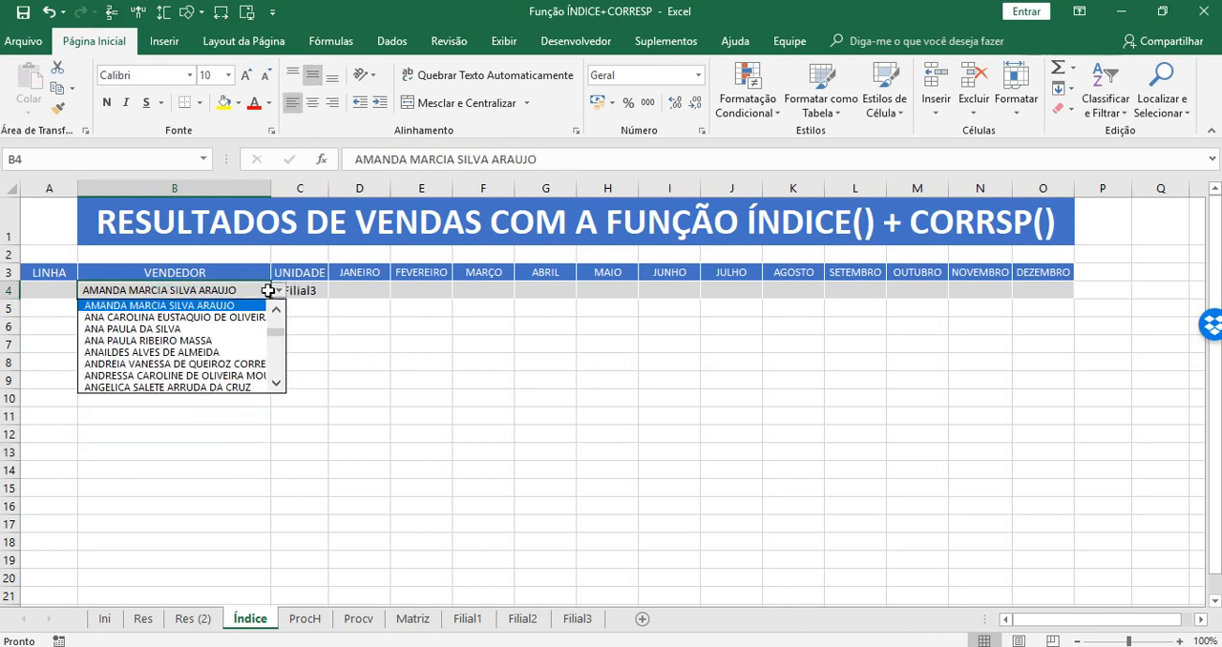
{"action": "left_click", "coordinate": [143, 340]}
{"action": "left_click", "coordinate": [219, 475]}
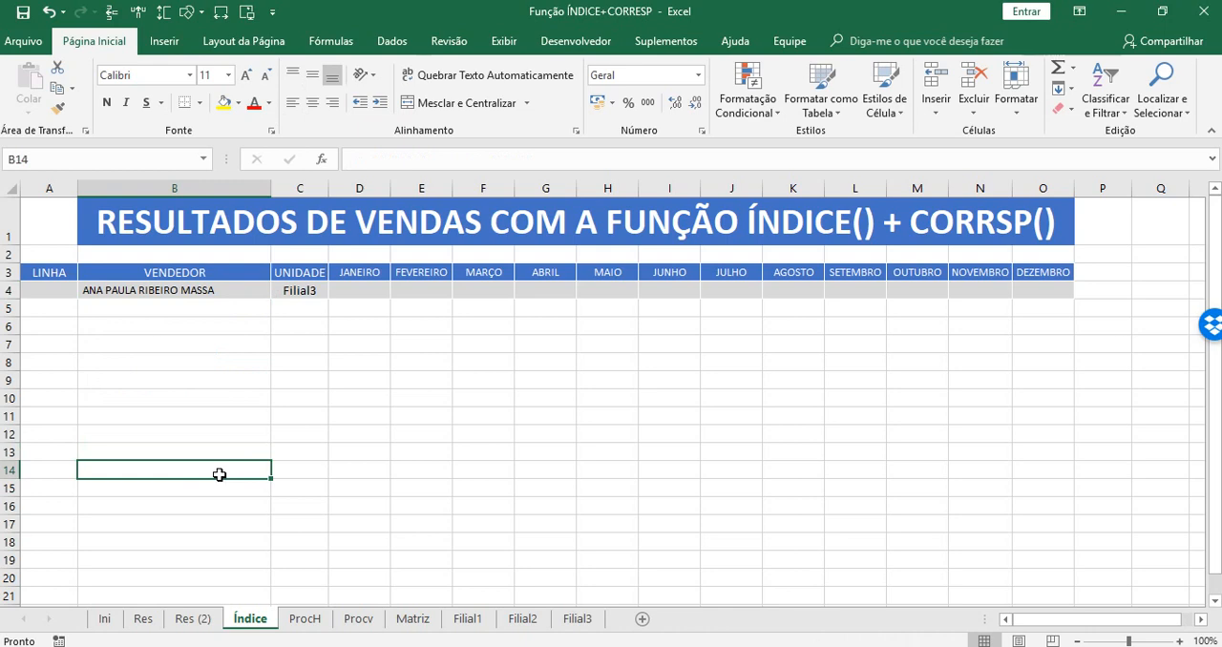
Compare the empty month cells D4:O4 on Índice with the header order from UNIDADE to DEZEMBRO on Res (2).
{"action": "left_click", "coordinate": [313, 293]}
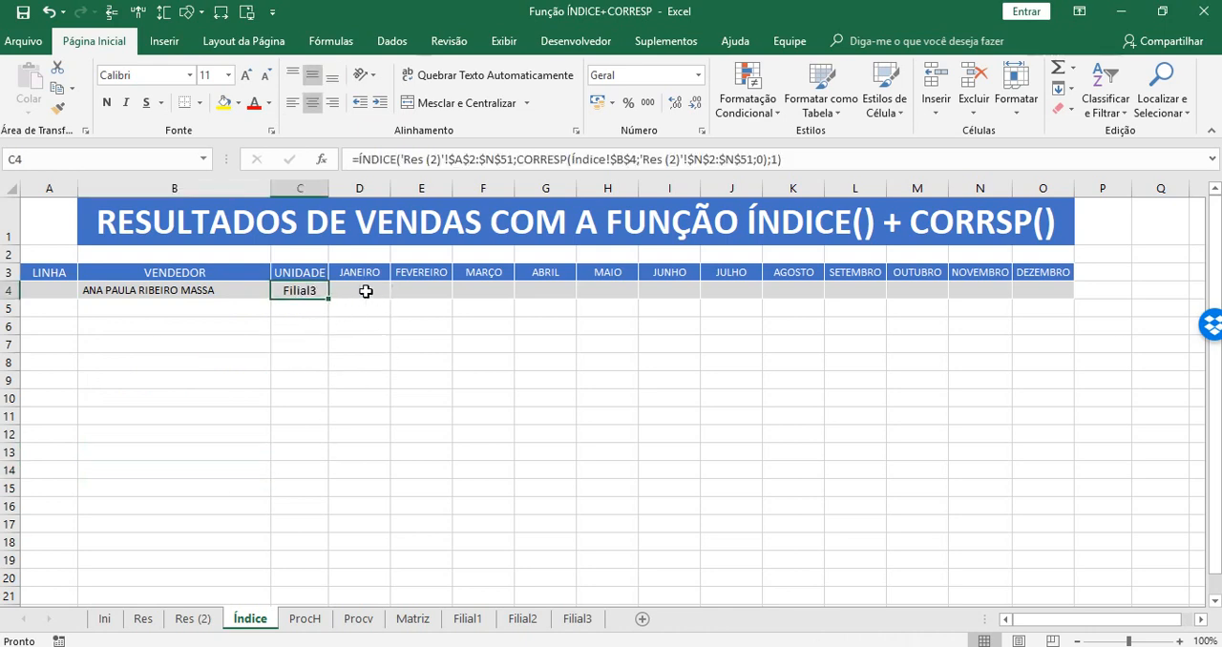
{"action": "left_click_drag", "start_coordinate": [363, 292], "coordinate": [1073, 293]}
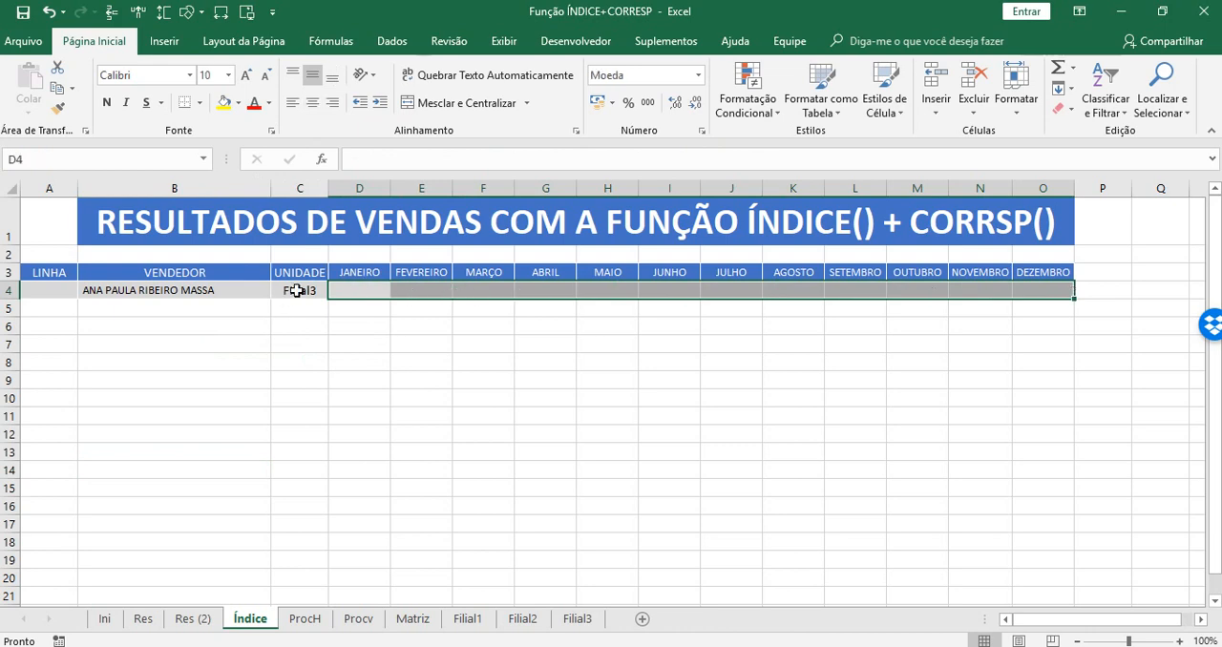
{"action": "left_click", "coordinate": [364, 284]}
{"action": "key", "text": "Right"}
{"action": "key", "text": "Right"}
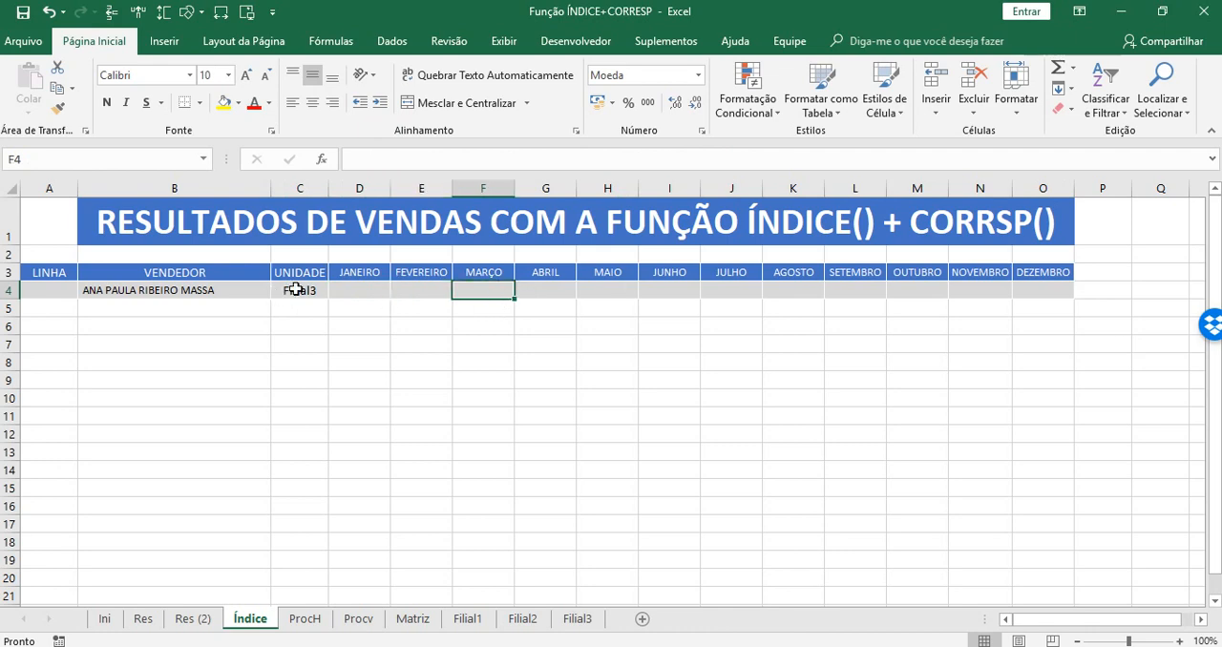
{"action": "left_click", "coordinate": [192, 620]}
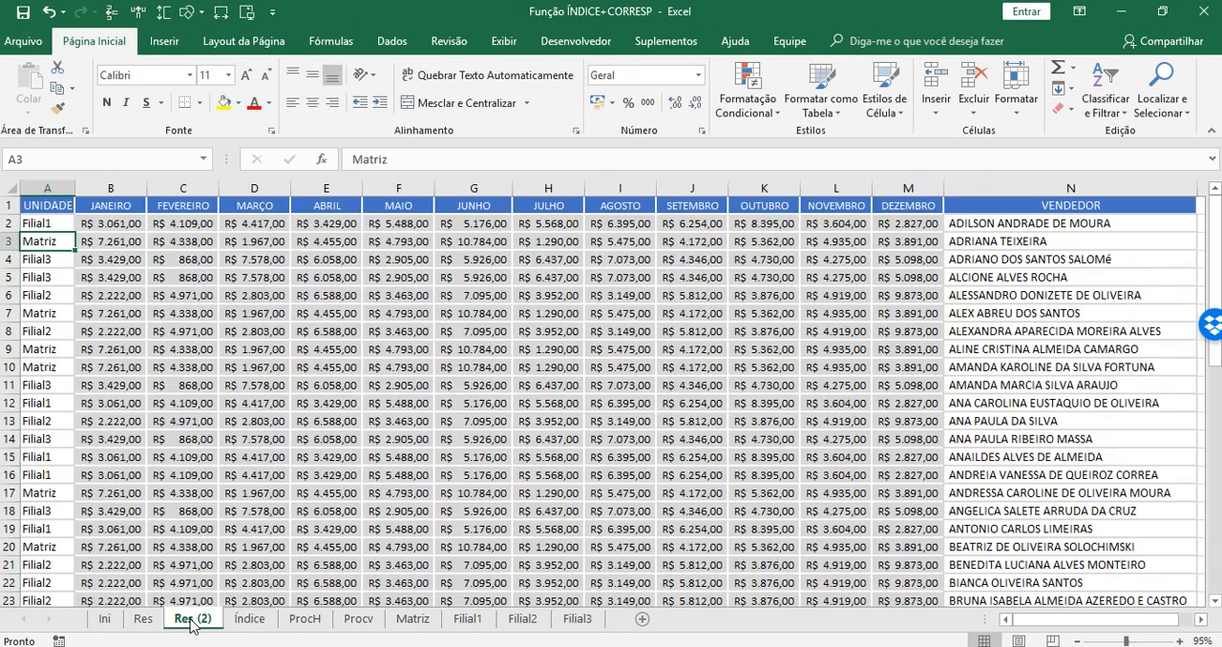
{"action": "left_click", "coordinate": [51, 204]}
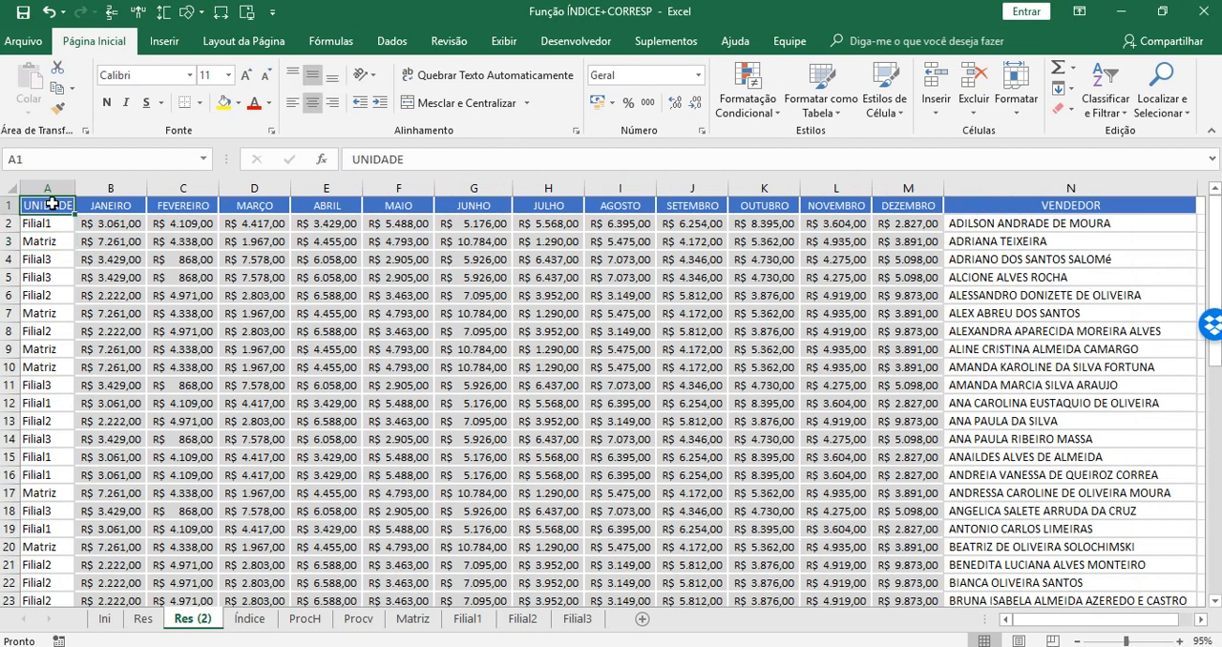
{"action": "left_click", "coordinate": [119, 199]}
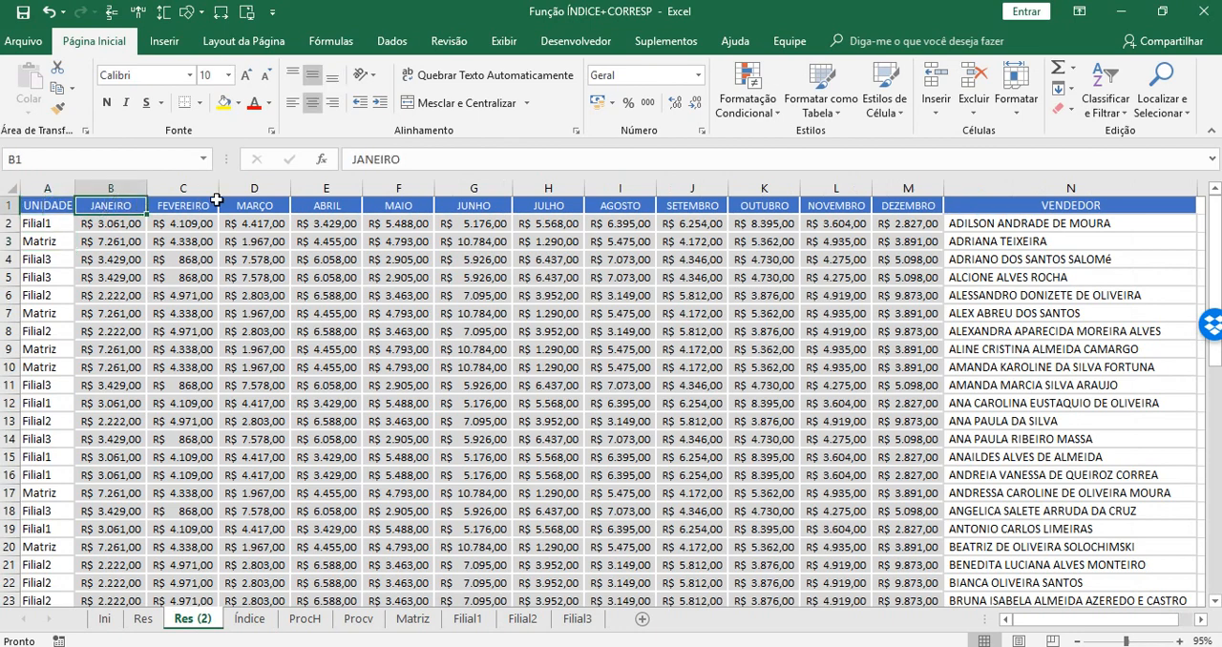
{"action": "left_click", "coordinate": [218, 200]}
{"action": "left_click", "coordinate": [905, 202]}
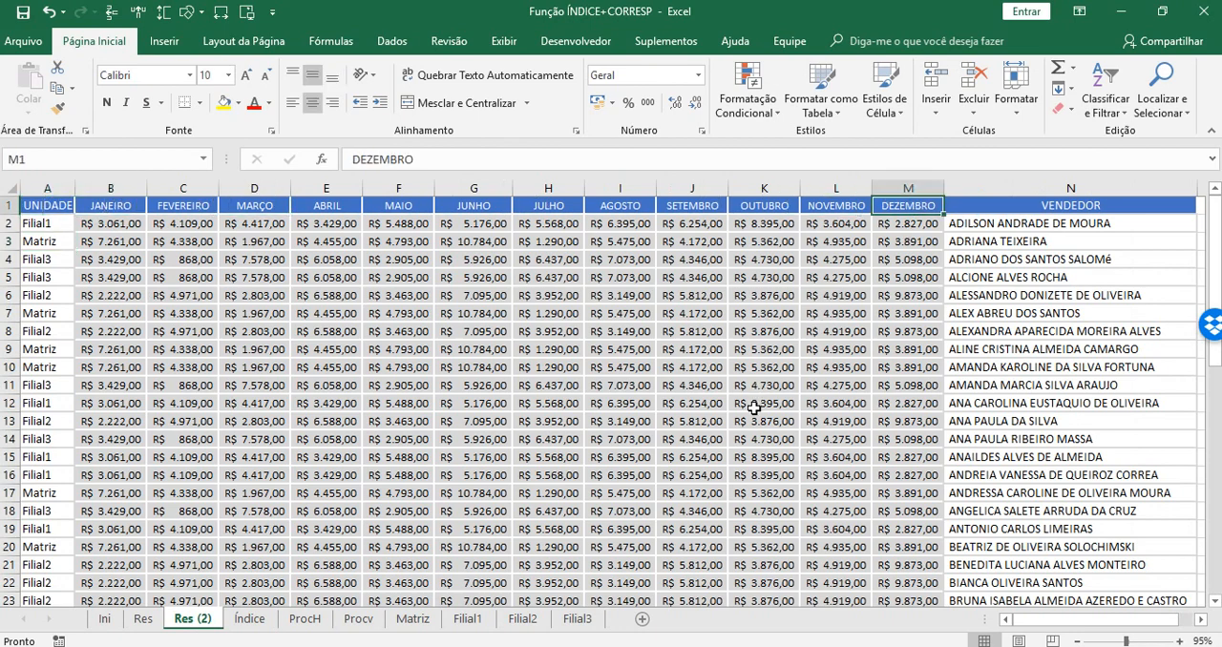
{"action": "left_click_drag", "start_coordinate": [33, 205], "coordinate": [906, 201]}
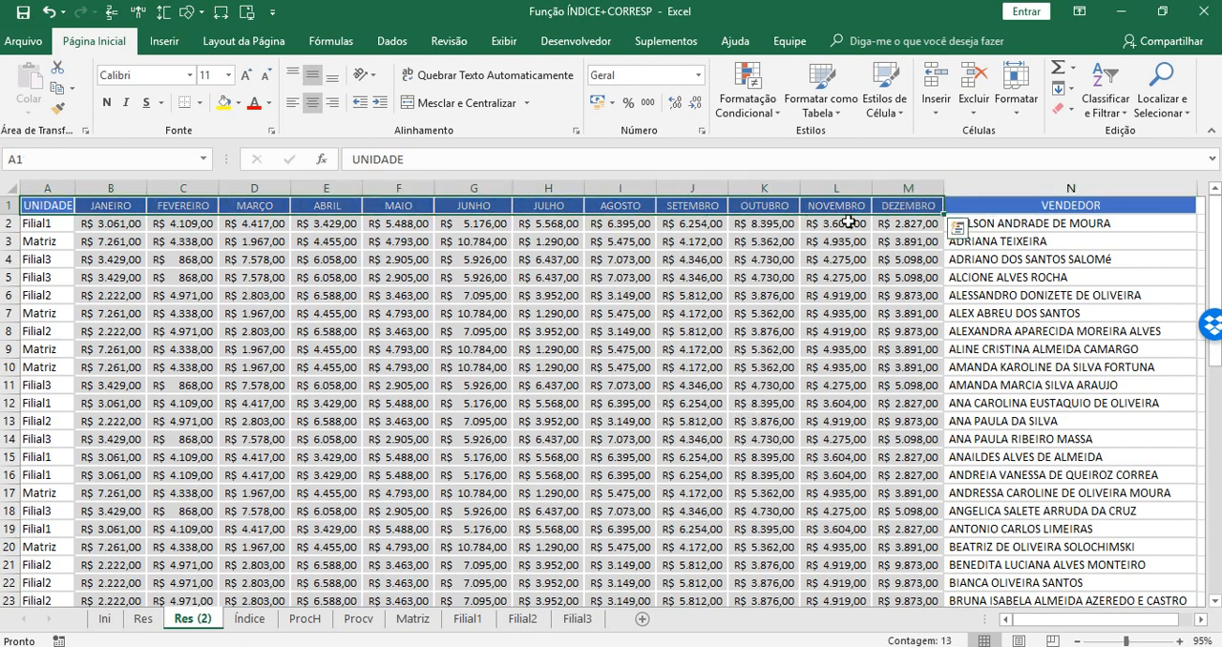
{"action": "left_click", "coordinate": [249, 618]}
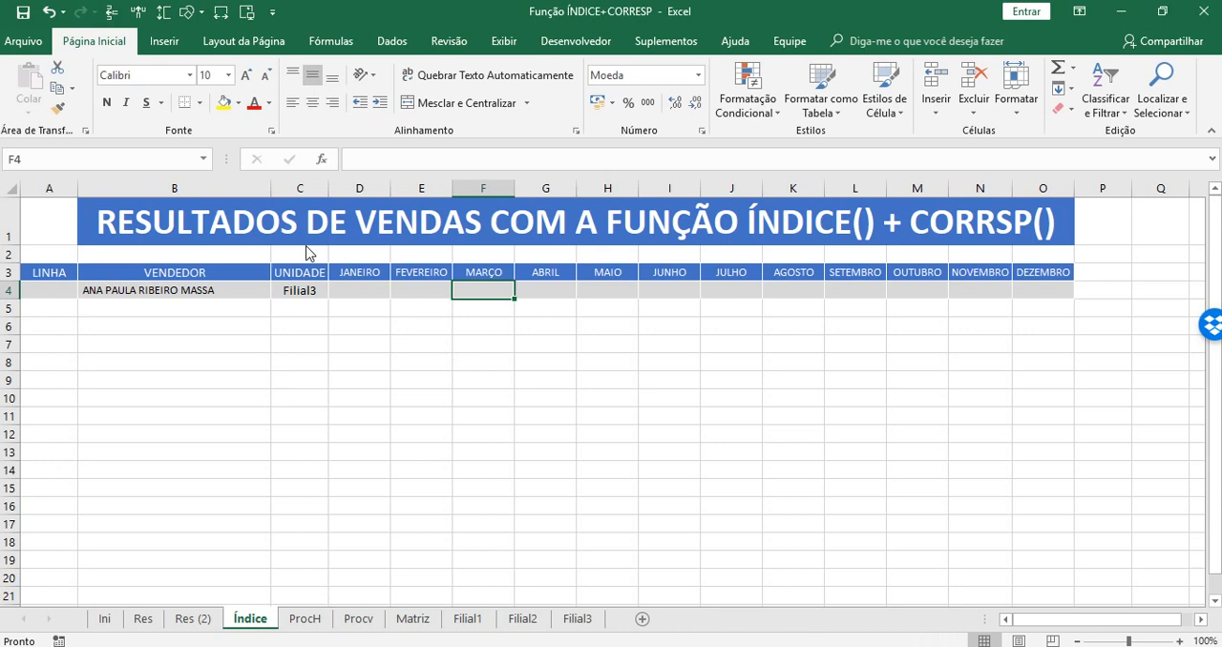
Review the matriz, núm_linha and núm_coluna arguments of C4's ÍNDICE formula and remove the fixed column number.
{"action": "left_click", "coordinate": [290, 290]}
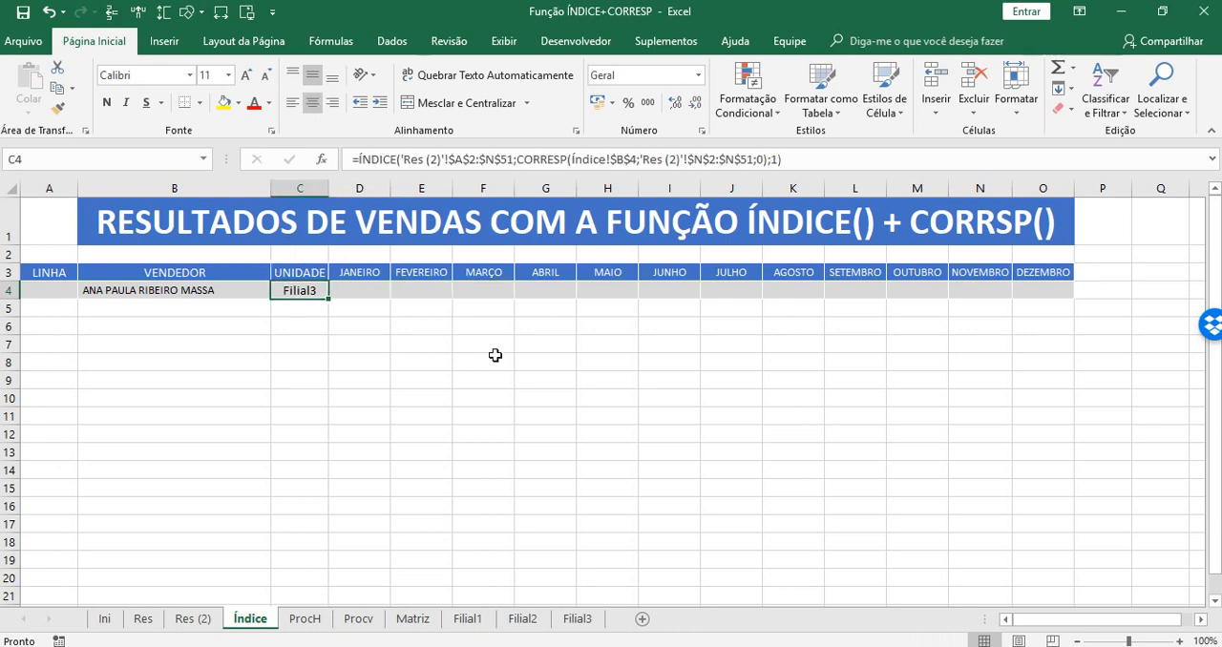
{"action": "left_click", "coordinate": [776, 159]}
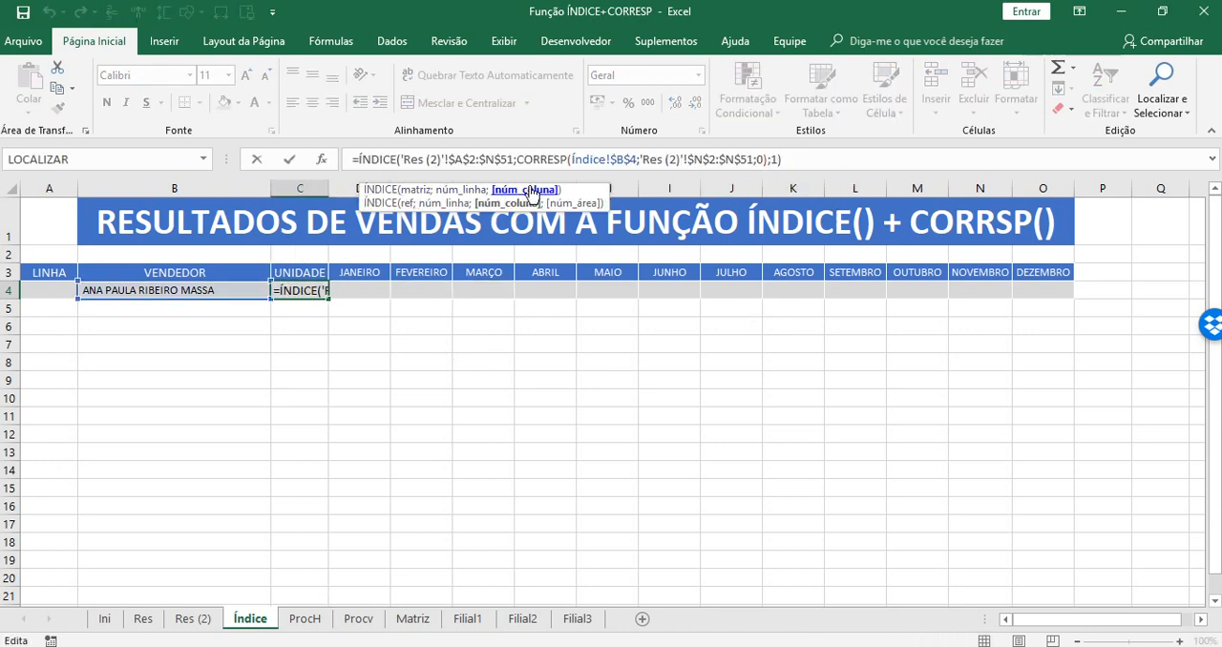
{"action": "left_click", "coordinate": [410, 188]}
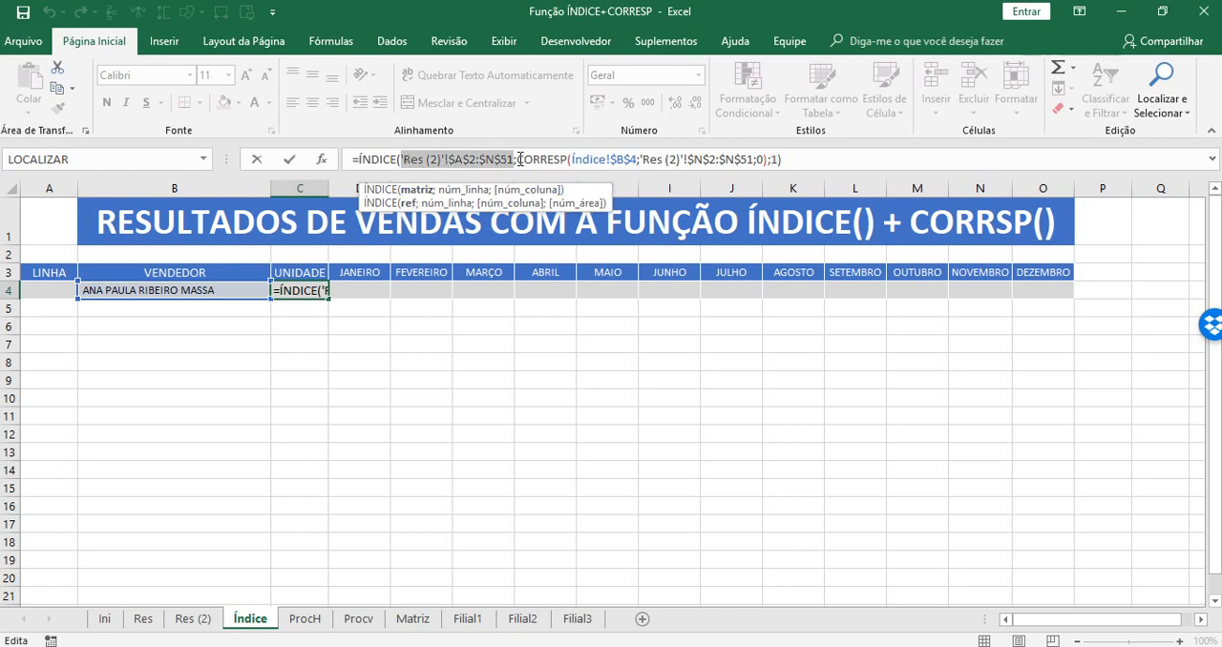
{"action": "left_click", "coordinate": [466, 189]}
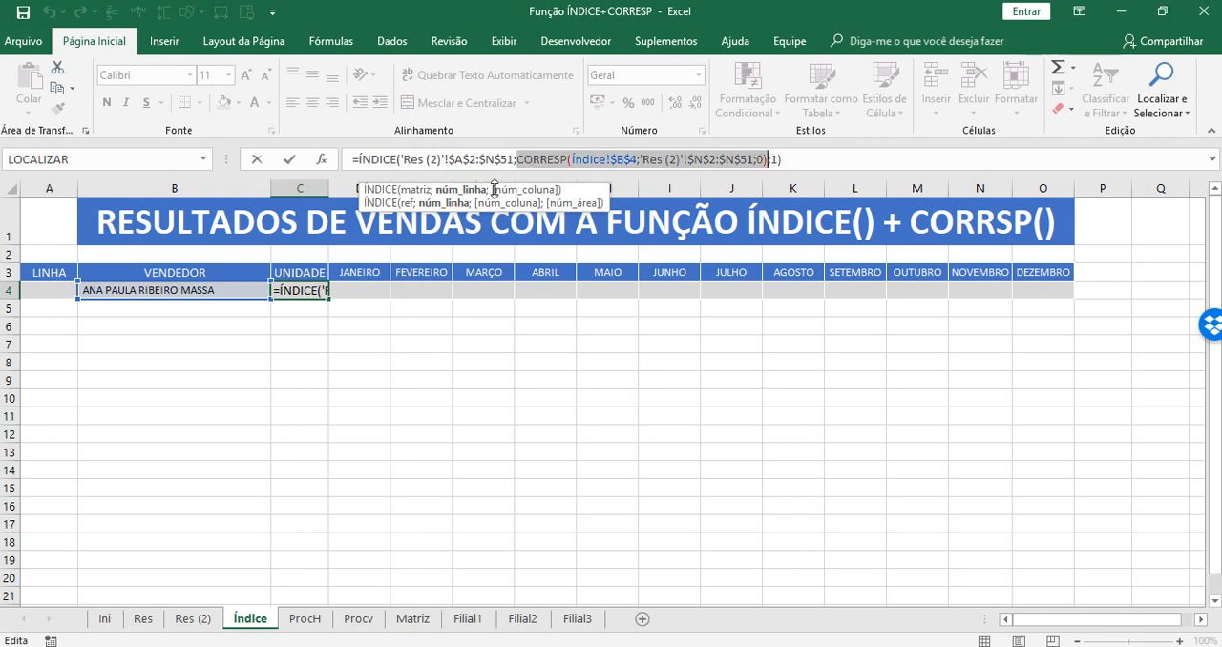
{"action": "left_click", "coordinate": [525, 189]}
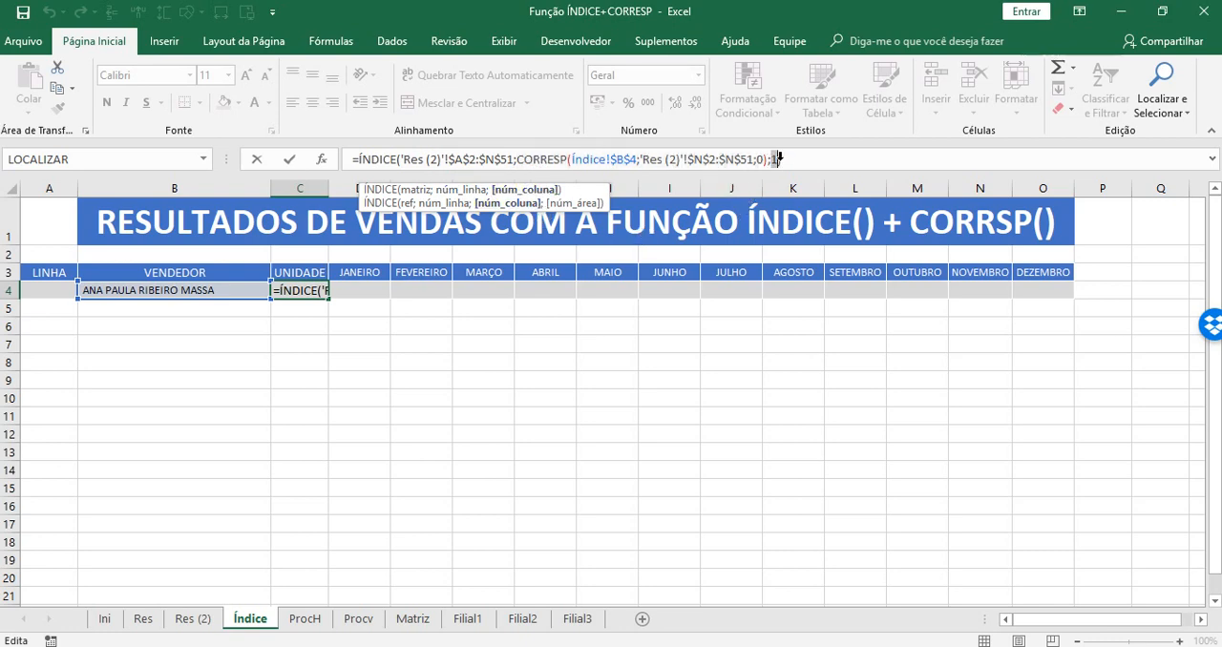
{"action": "left_click", "coordinate": [843, 160]}
{"action": "key", "text": "BackSpace"}
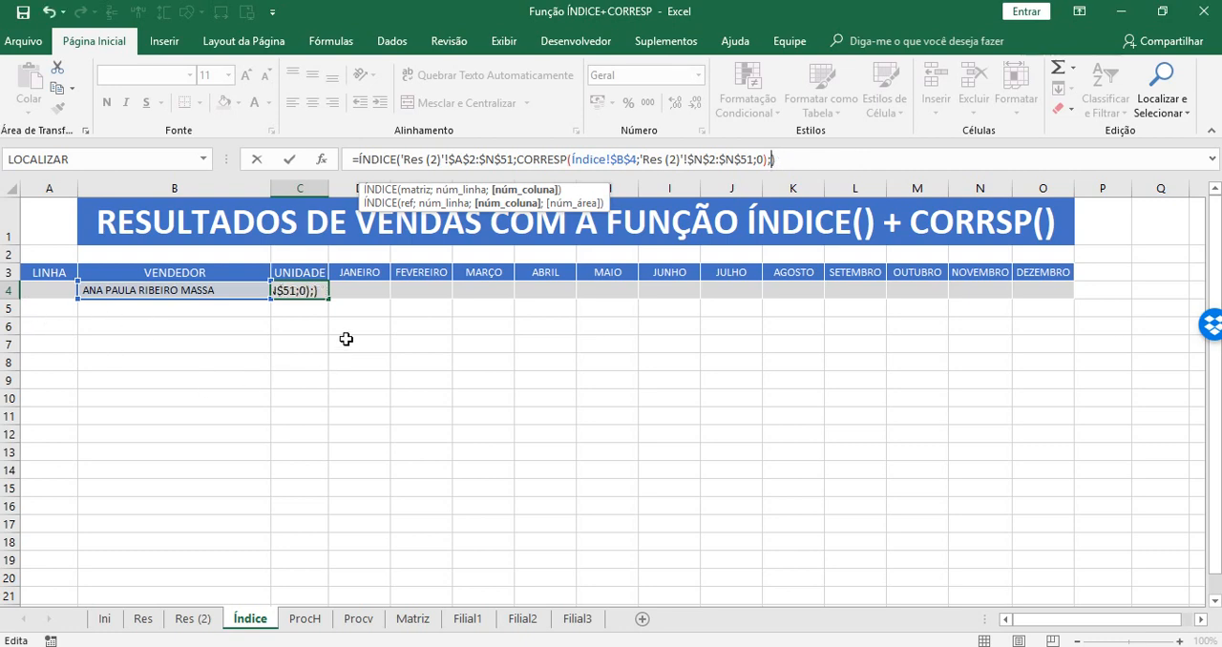
Use COL(A1) as the column number of the ÍNDICE formula in C4 and enter the formula.
{"action": "type", "text": "col"}
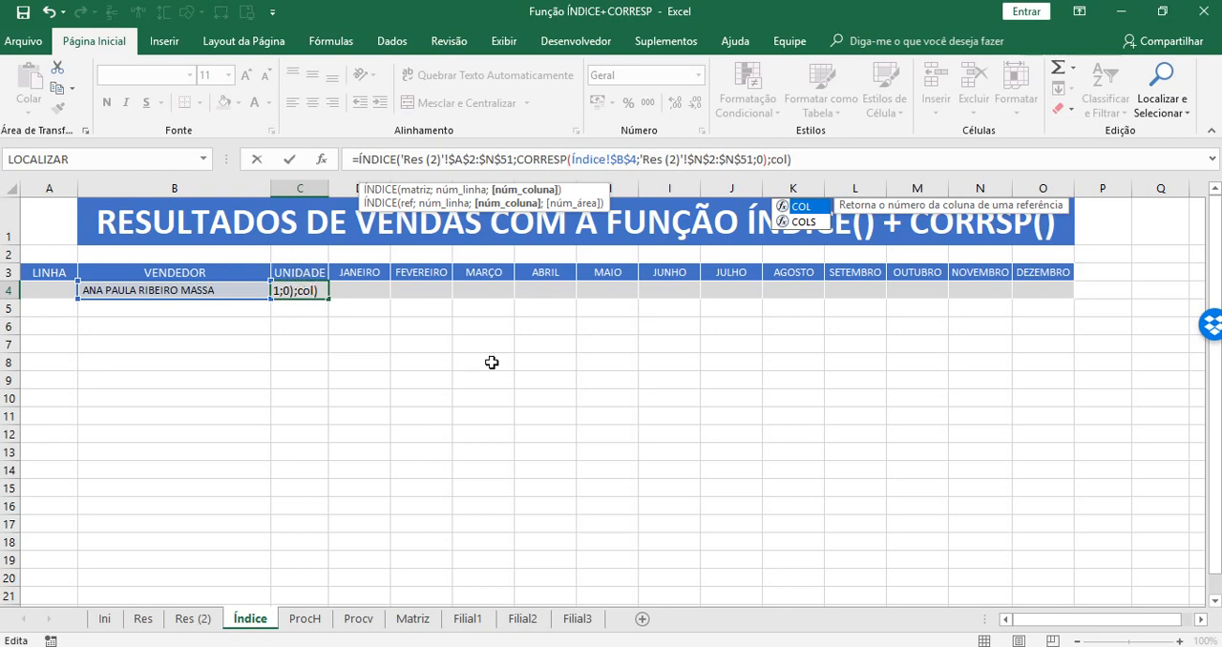
{"action": "key", "text": "Tab"}
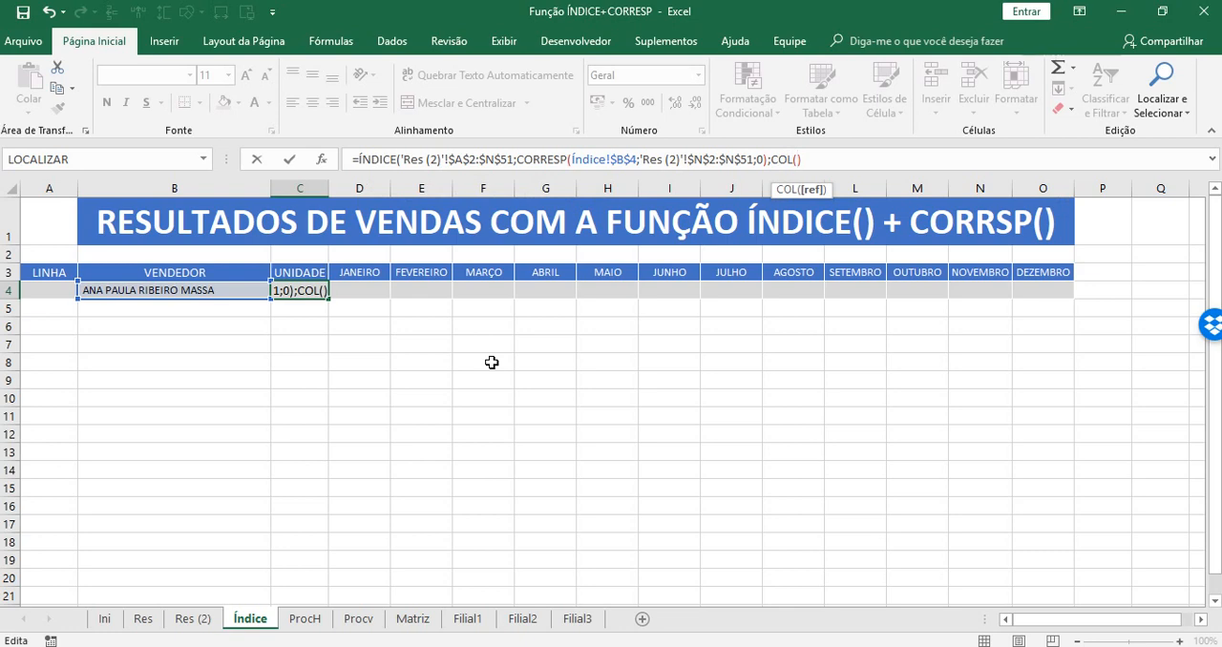
{"action": "type", "text": "A1"}
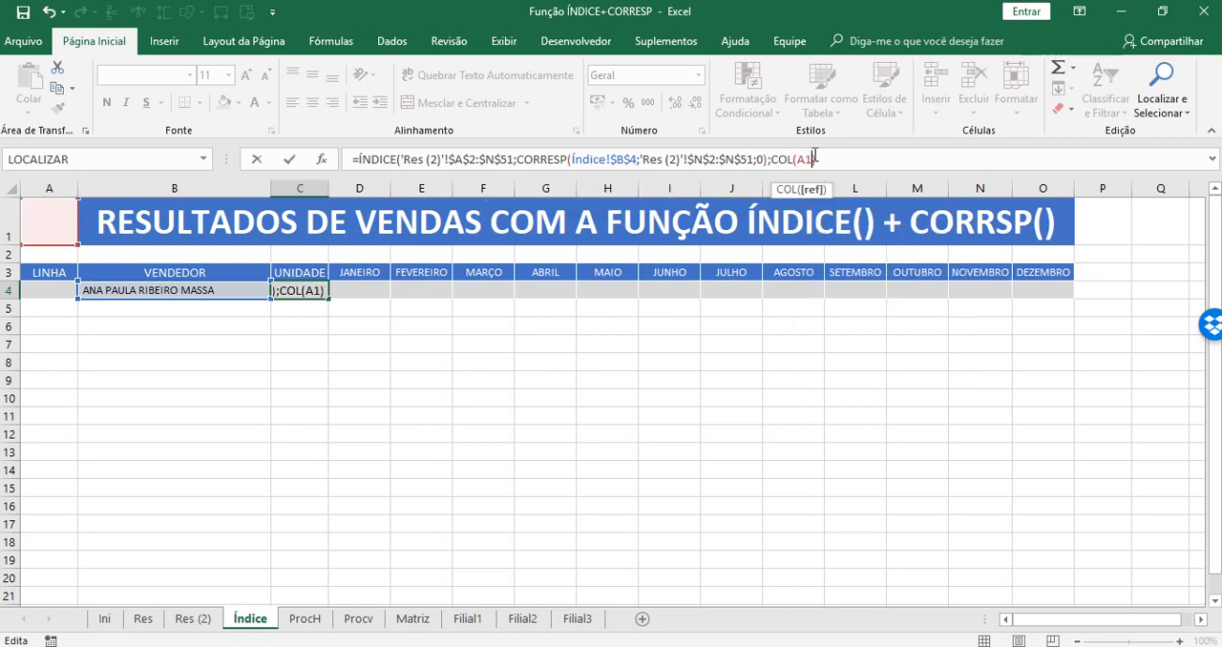
{"action": "type", "text": ")"}
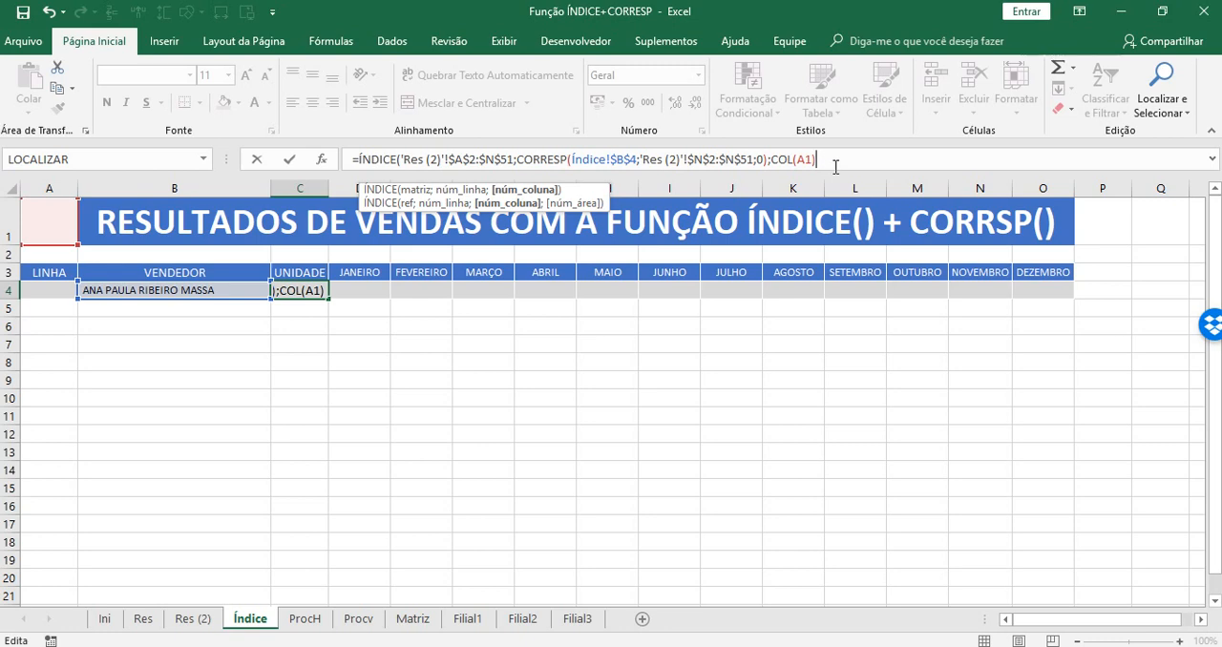
{"action": "type", "text": ")"}
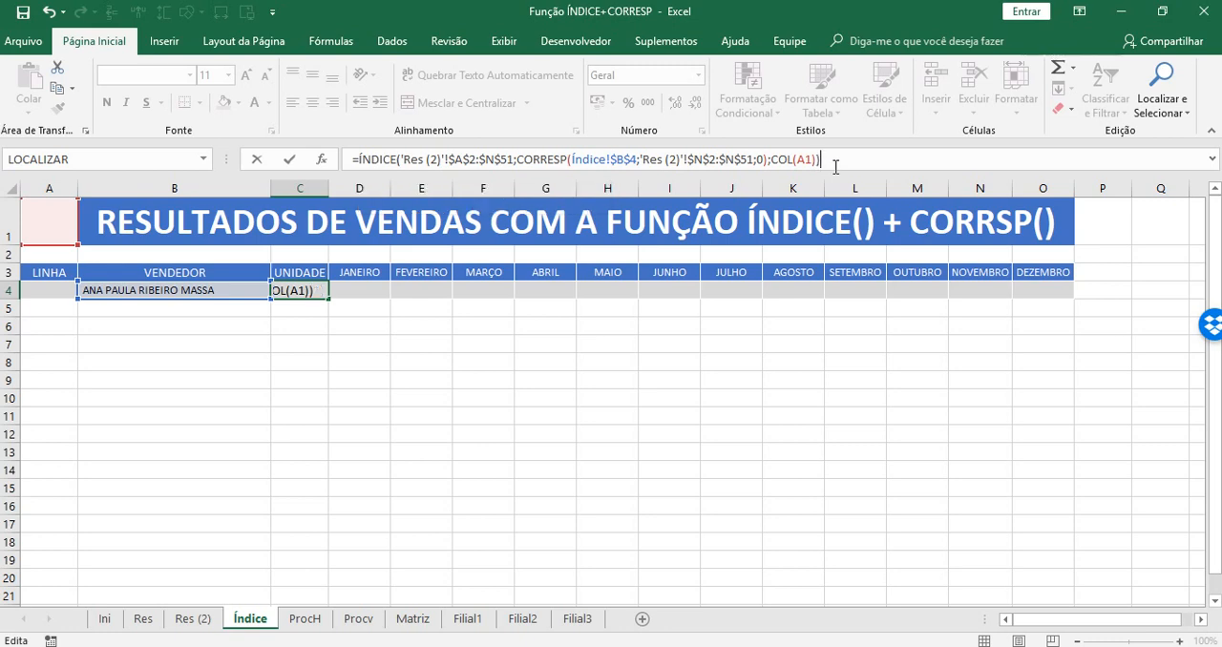
{"action": "key", "text": "Return"}
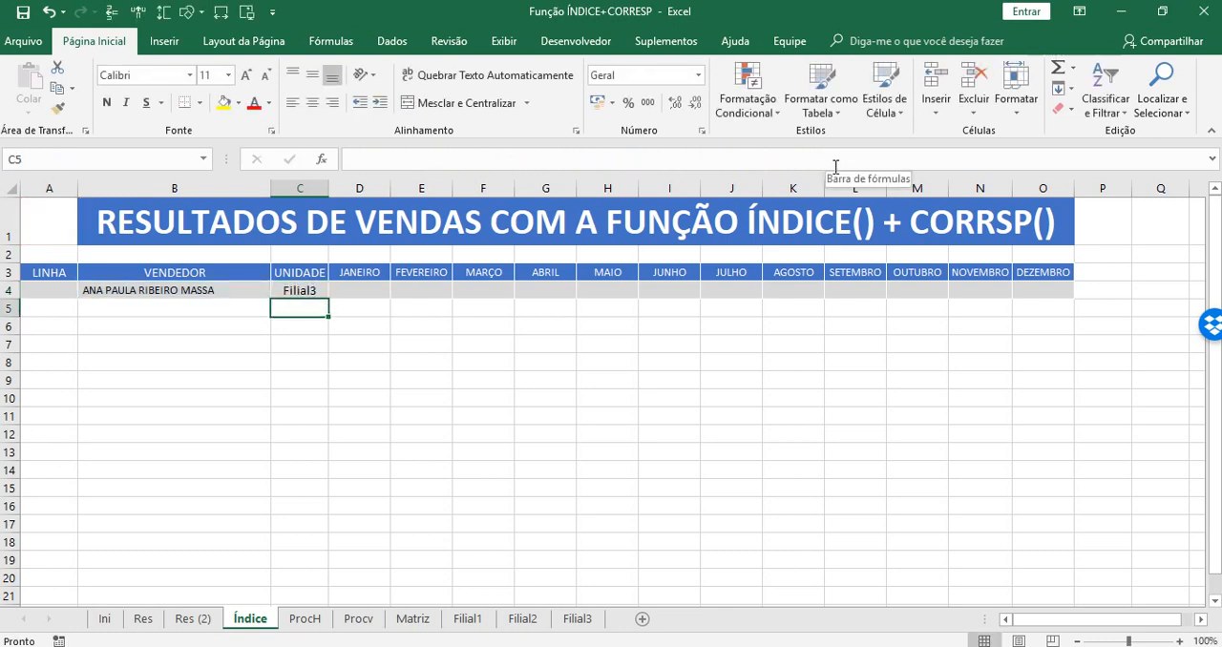
Test the formula with COL by choosing the fourteenth and then the seventeenth seller for VENDEDOR in B4.
{"action": "left_click", "coordinate": [207, 291]}
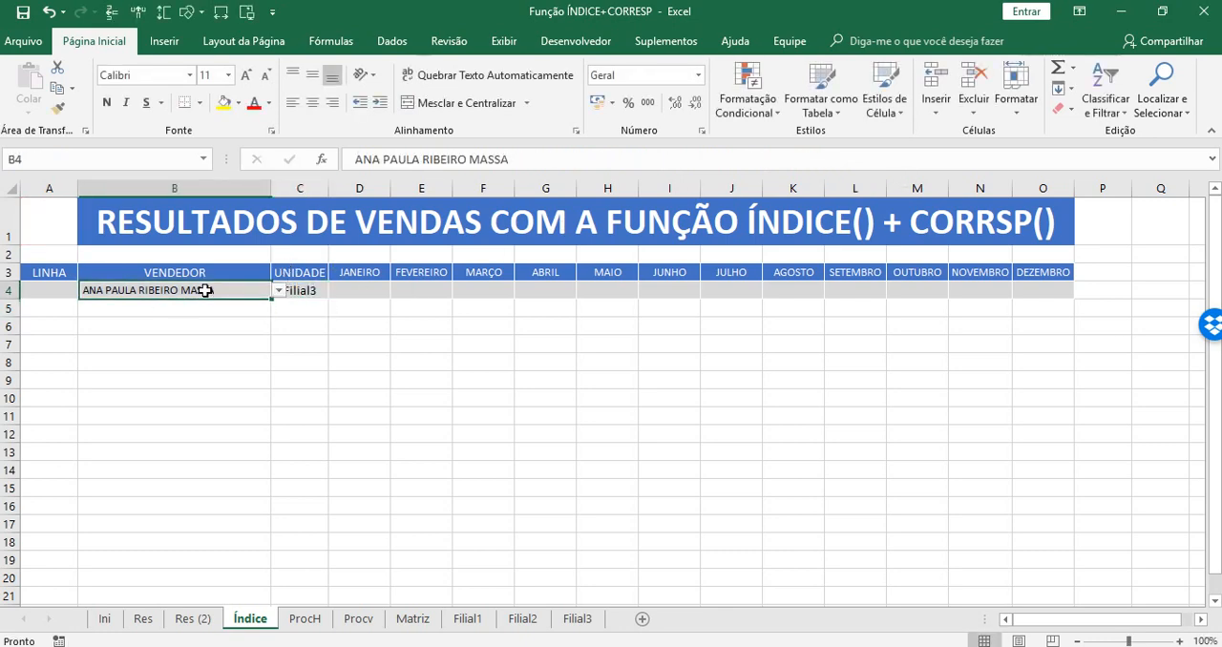
{"action": "left_click", "coordinate": [275, 291]}
{"action": "left_click", "coordinate": [212, 313]}
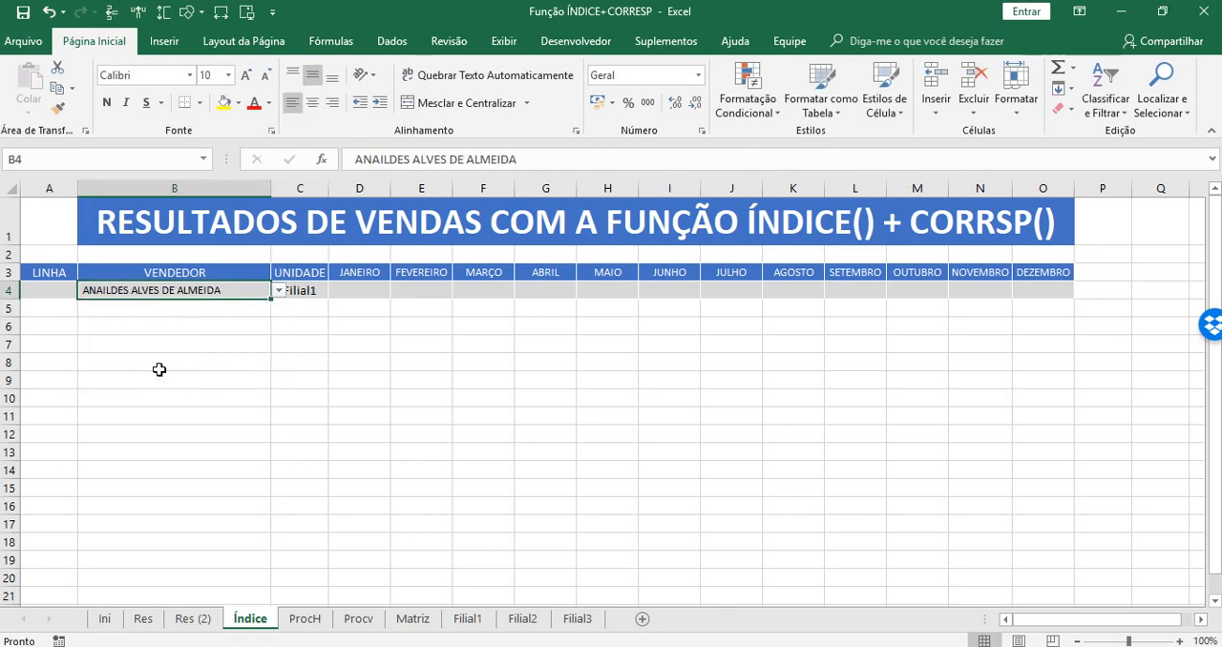
{"action": "left_click", "coordinate": [308, 344]}
{"action": "left_click", "coordinate": [250, 290]}
{"action": "left_click", "coordinate": [275, 291]}
{"action": "left_click", "coordinate": [238, 341]}
{"action": "left_click", "coordinate": [315, 383]}
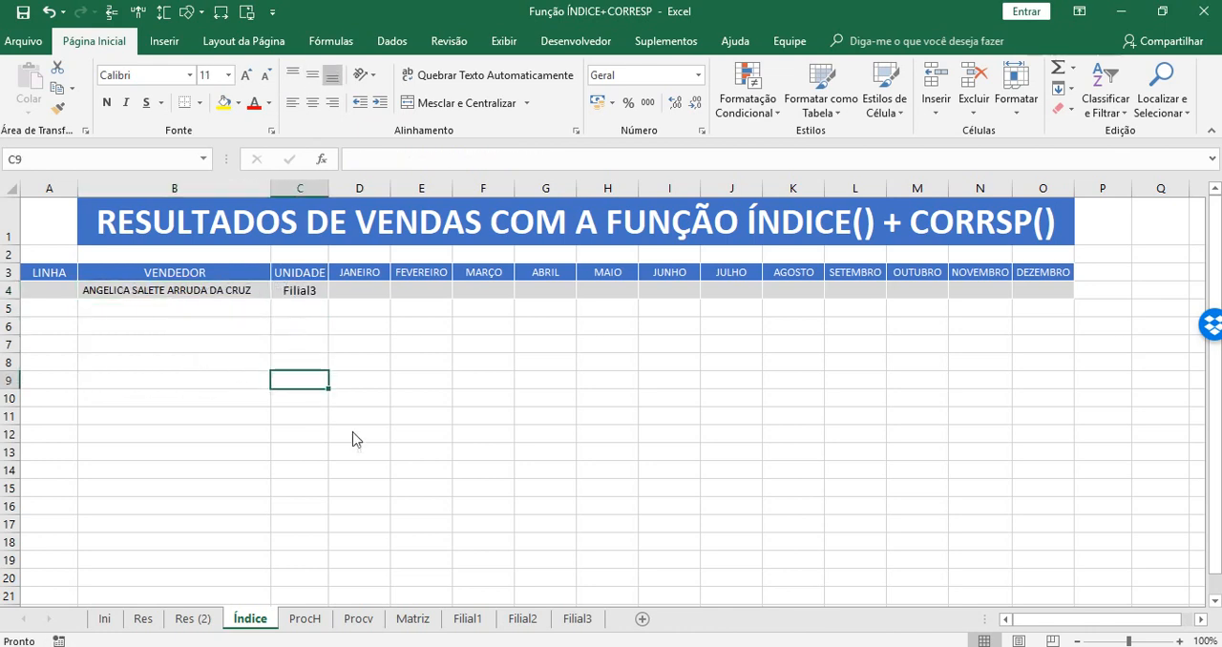
Copy the UNIDADE formula from C4 into the month cells D4:O4, JANEIRO through DEZEMBRO.
{"action": "left_click", "coordinate": [311, 291]}
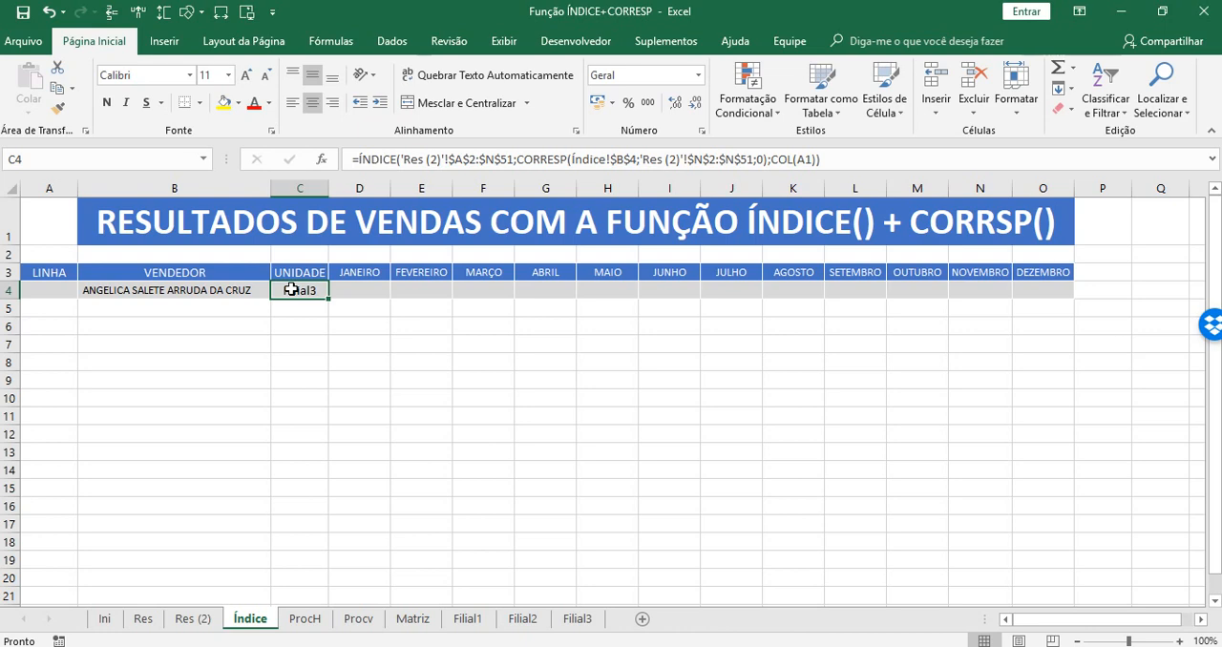
{"action": "right_click", "coordinate": [291, 289]}
{"action": "left_click", "coordinate": [330, 301]}
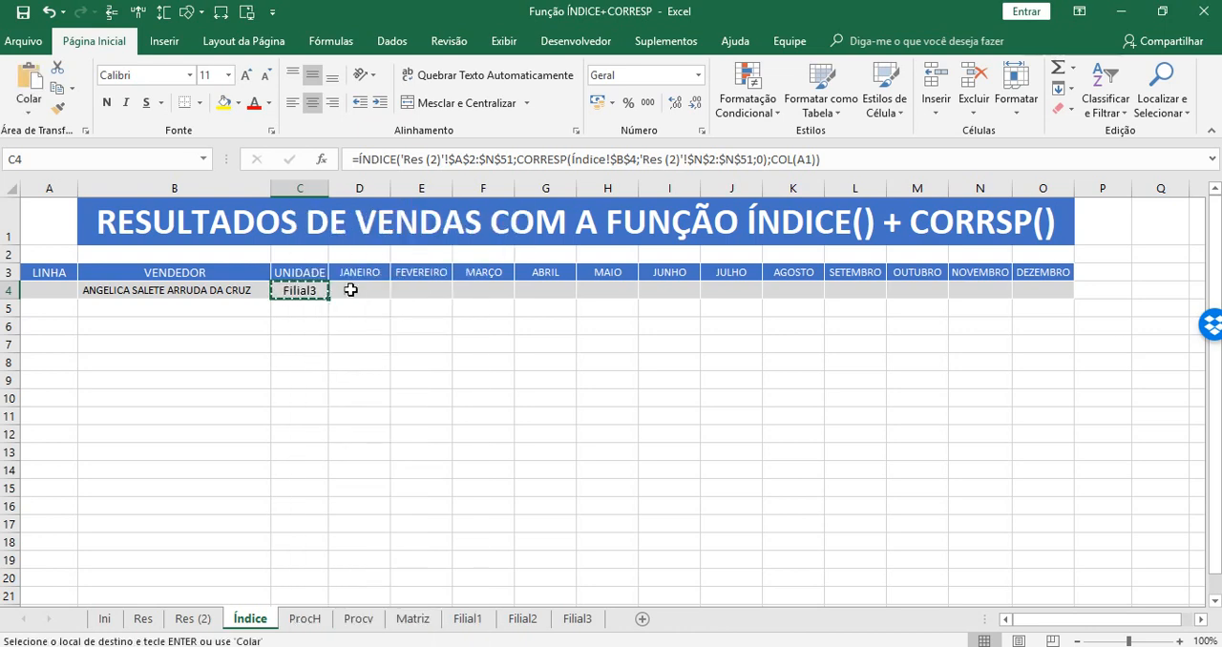
{"action": "left_click_drag", "start_coordinate": [350, 291], "coordinate": [1038, 289]}
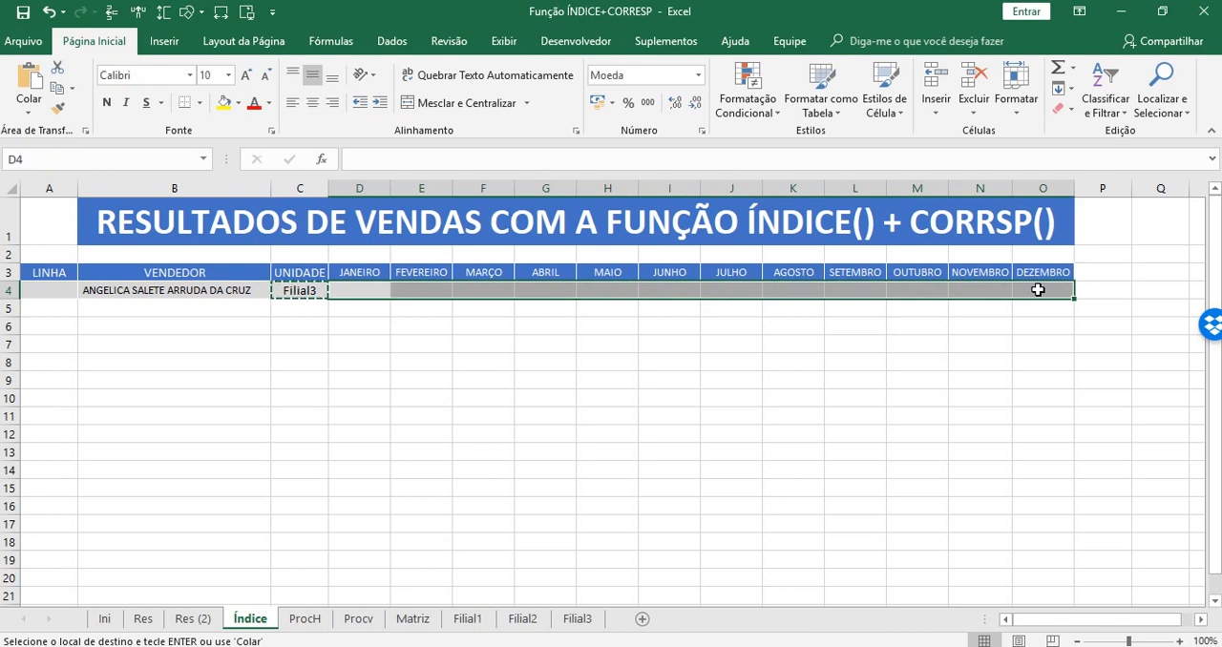
{"action": "key", "text": "ctrl+v"}
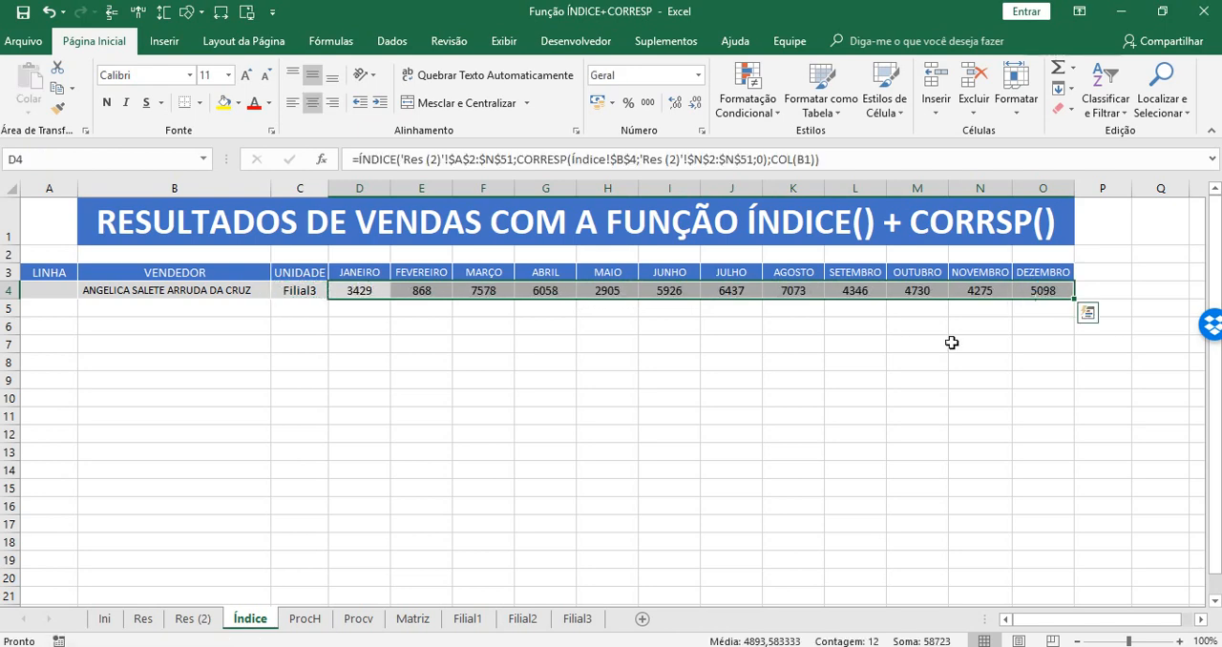
{"action": "key", "text": "Escape"}
{"action": "left_click", "coordinate": [458, 368]}
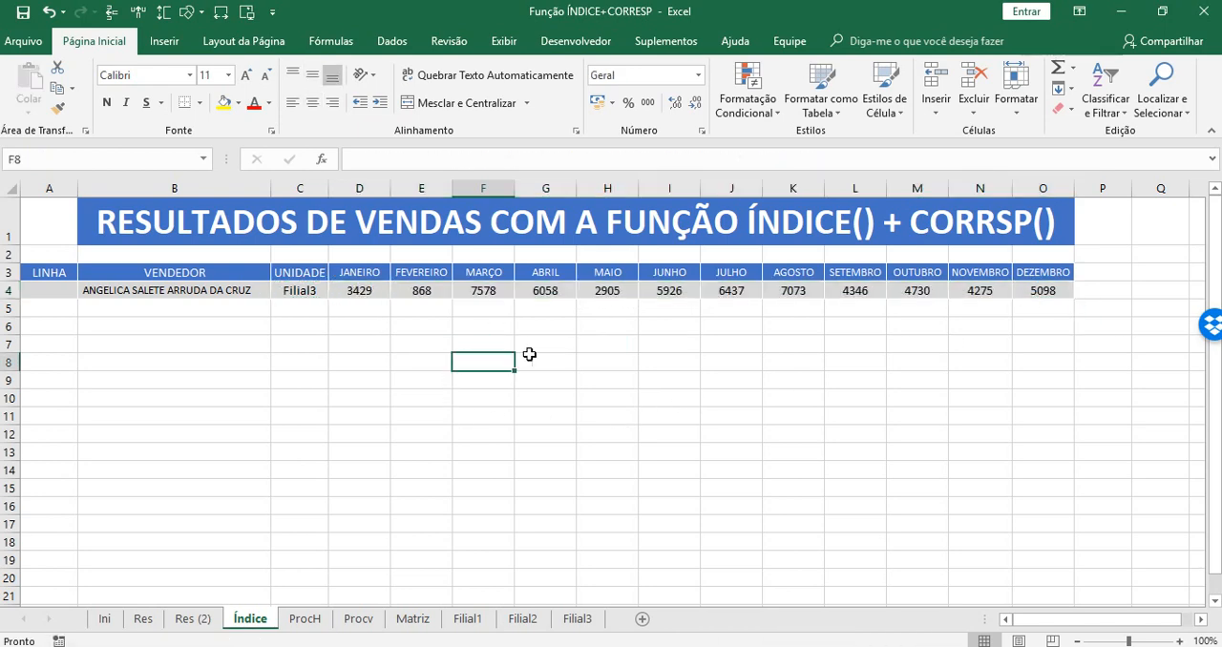
Review the ÍNDICE formulas in C4 through O4 one cell at a time, following the COL reference across the months.
{"action": "left_click", "coordinate": [293, 291]}
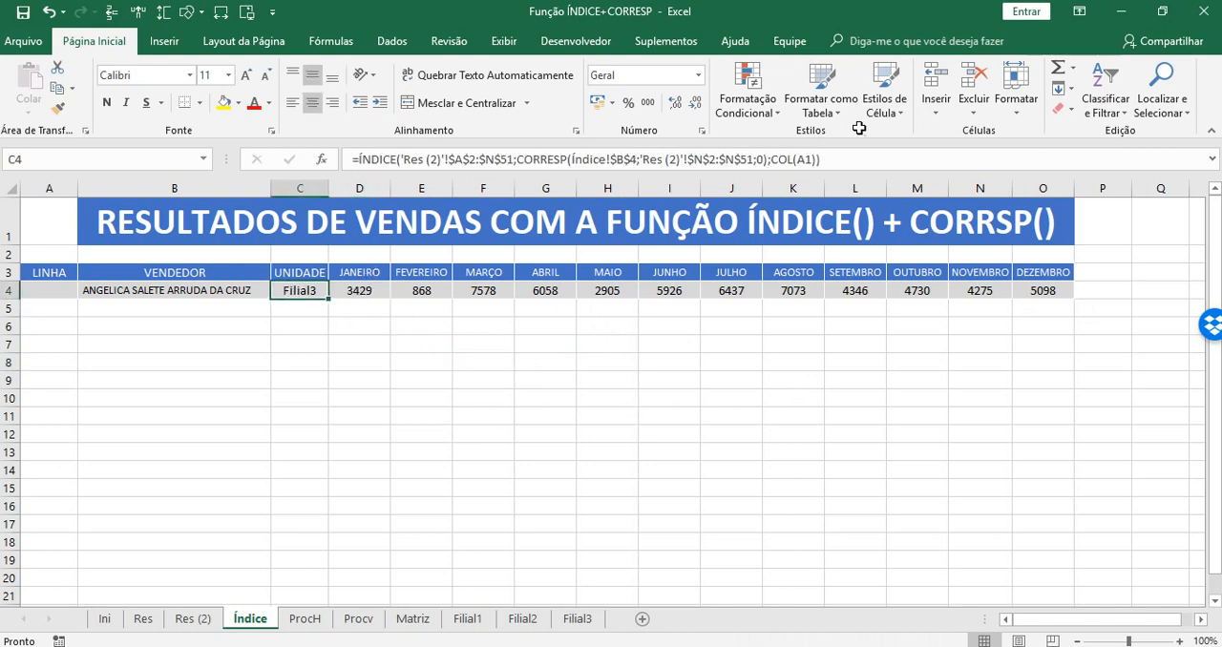
{"action": "left_click", "coordinate": [823, 158]}
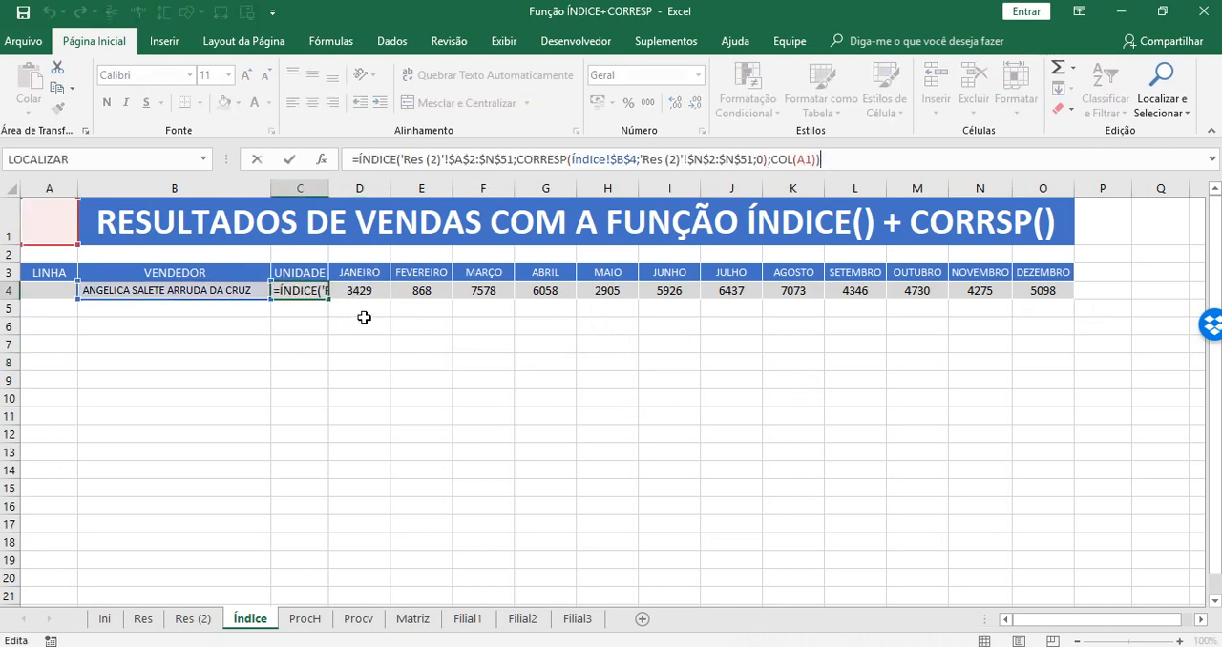
{"action": "key", "text": "Tab"}
{"action": "left_click", "coordinate": [846, 158]}
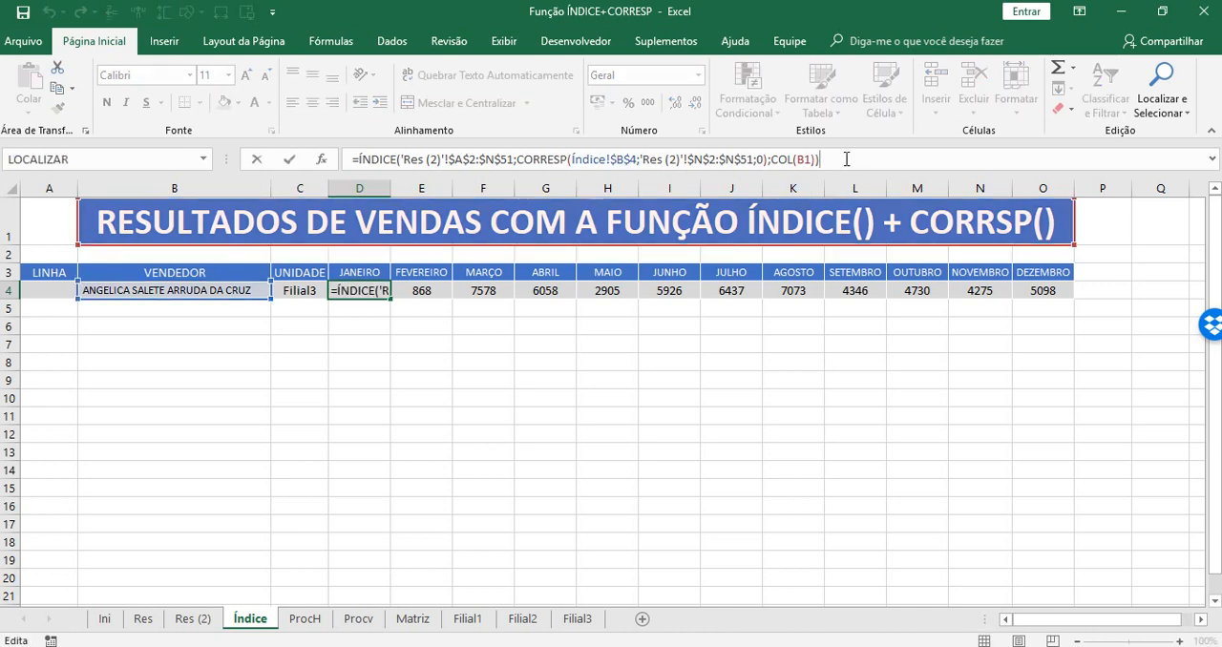
{"action": "key", "text": "Tab"}
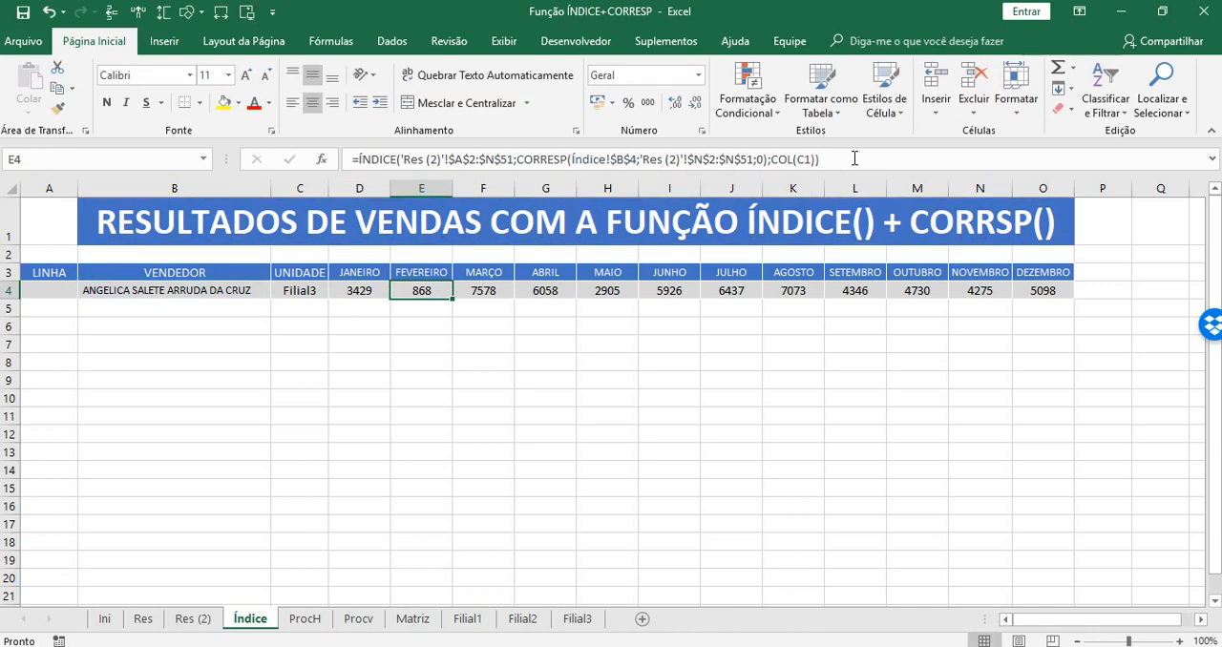
{"action": "left_click", "coordinate": [855, 158]}
{"action": "key", "text": "Tab"}
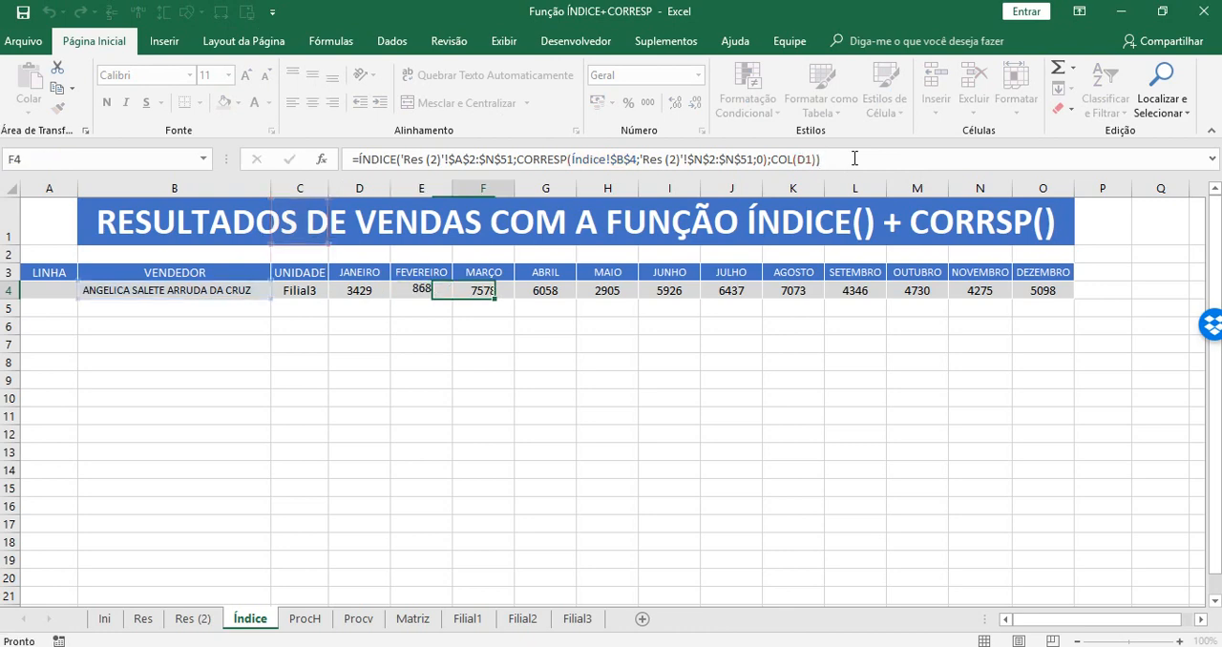
{"action": "left_click", "coordinate": [854, 159]}
{"action": "key", "text": "Tab"}
{"action": "left_click", "coordinate": [854, 159]}
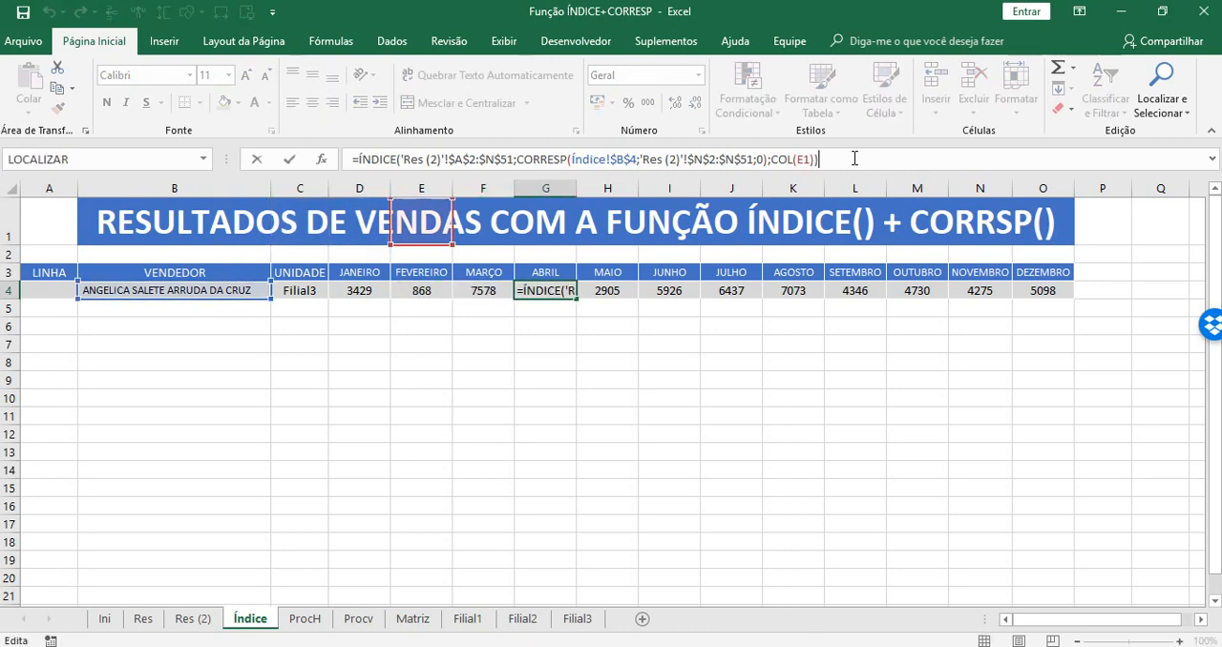
{"action": "key", "text": "Tab"}
{"action": "left_click", "coordinate": [854, 159]}
{"action": "key", "text": "Tab"}
{"action": "left_click", "coordinate": [854, 158]}
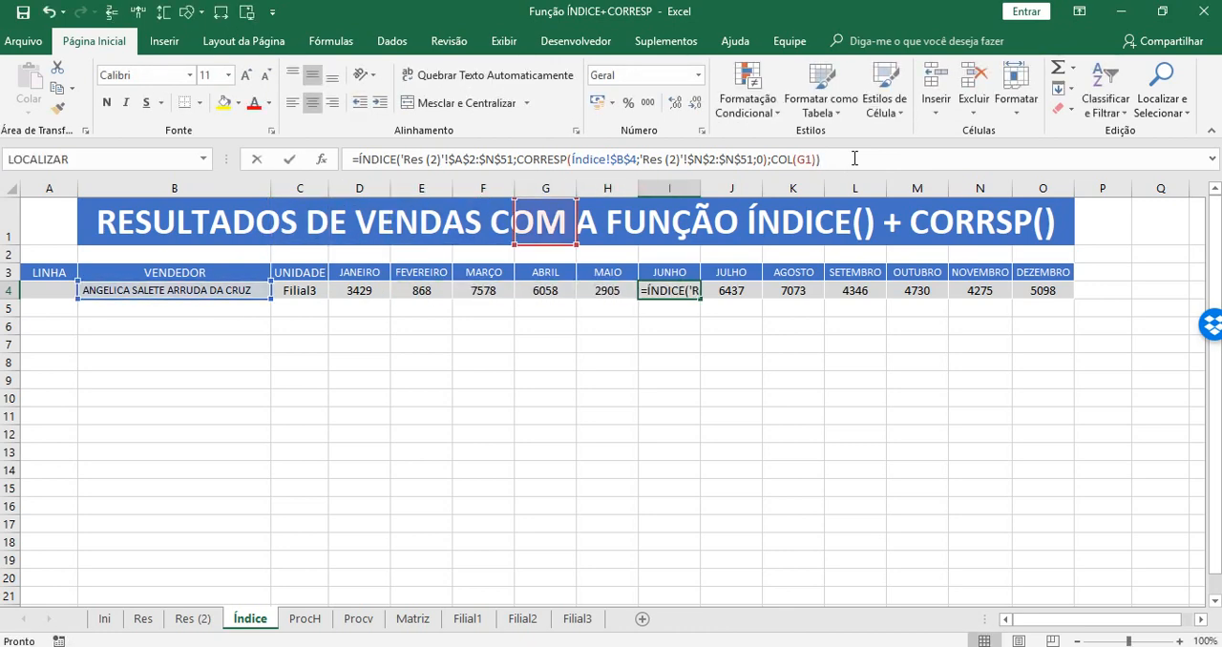
{"action": "key", "text": "Tab"}
{"action": "left_click", "coordinate": [855, 158]}
{"action": "key", "text": "Tab"}
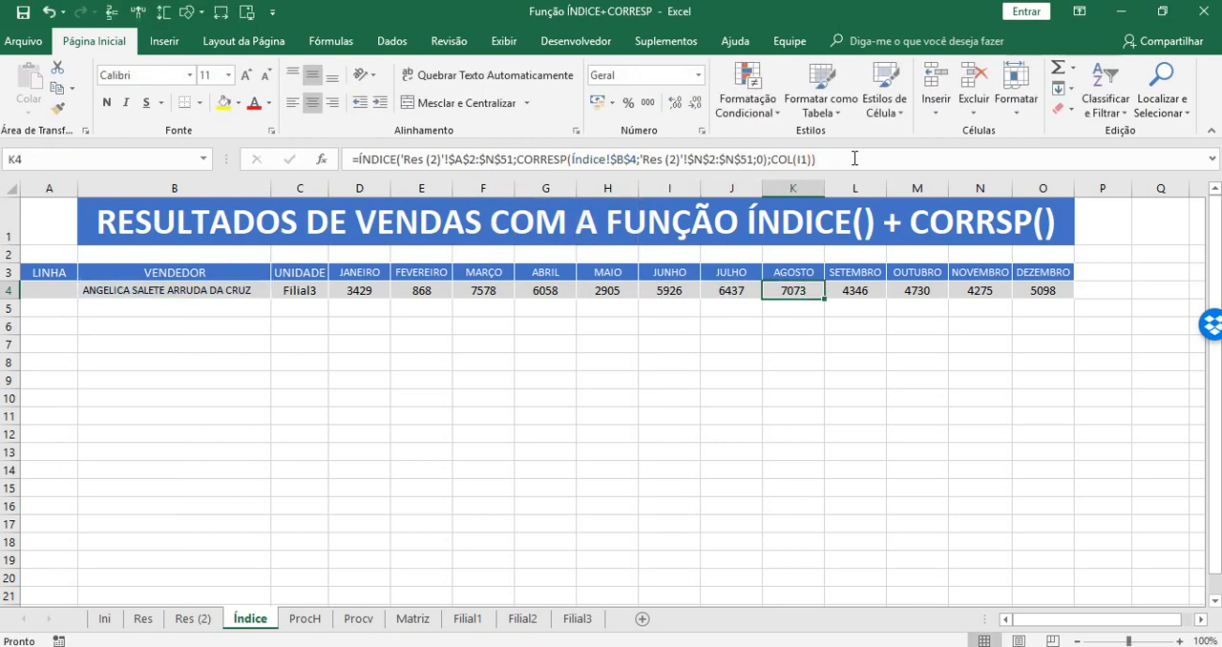
{"action": "left_click", "coordinate": [855, 158]}
{"action": "key", "text": "Tab"}
{"action": "left_click", "coordinate": [855, 158]}
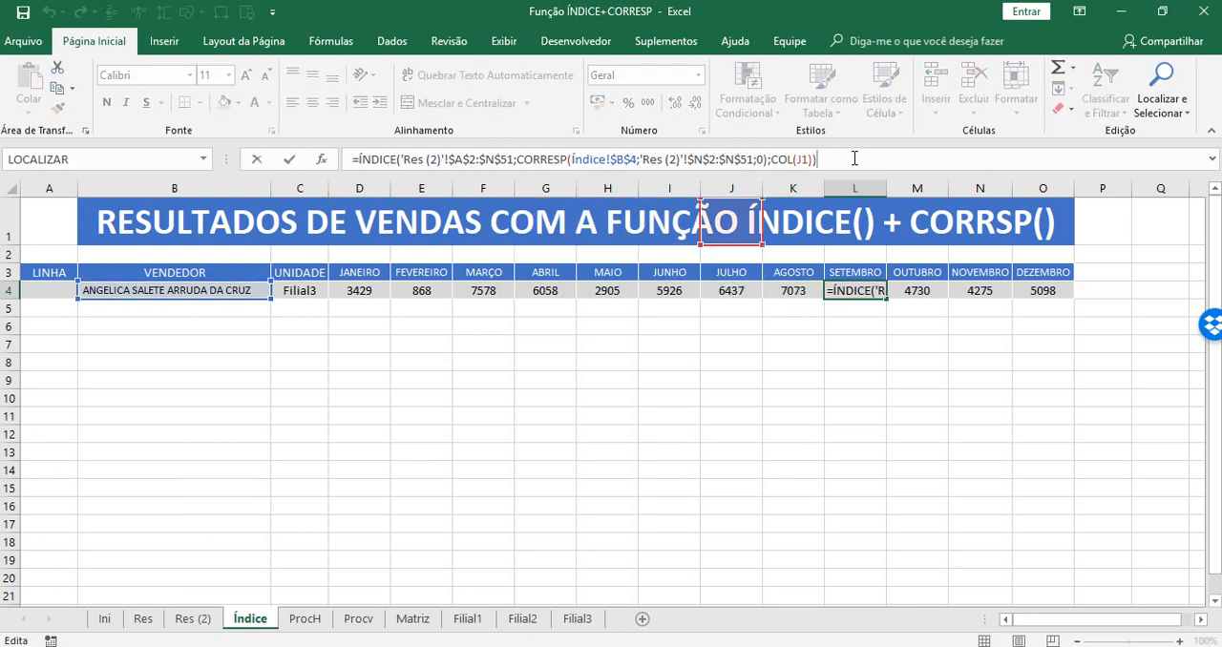
{"action": "key", "text": "Tab"}
{"action": "left_click", "coordinate": [854, 158]}
{"action": "key", "text": "Tab"}
{"action": "left_click", "coordinate": [854, 158]}
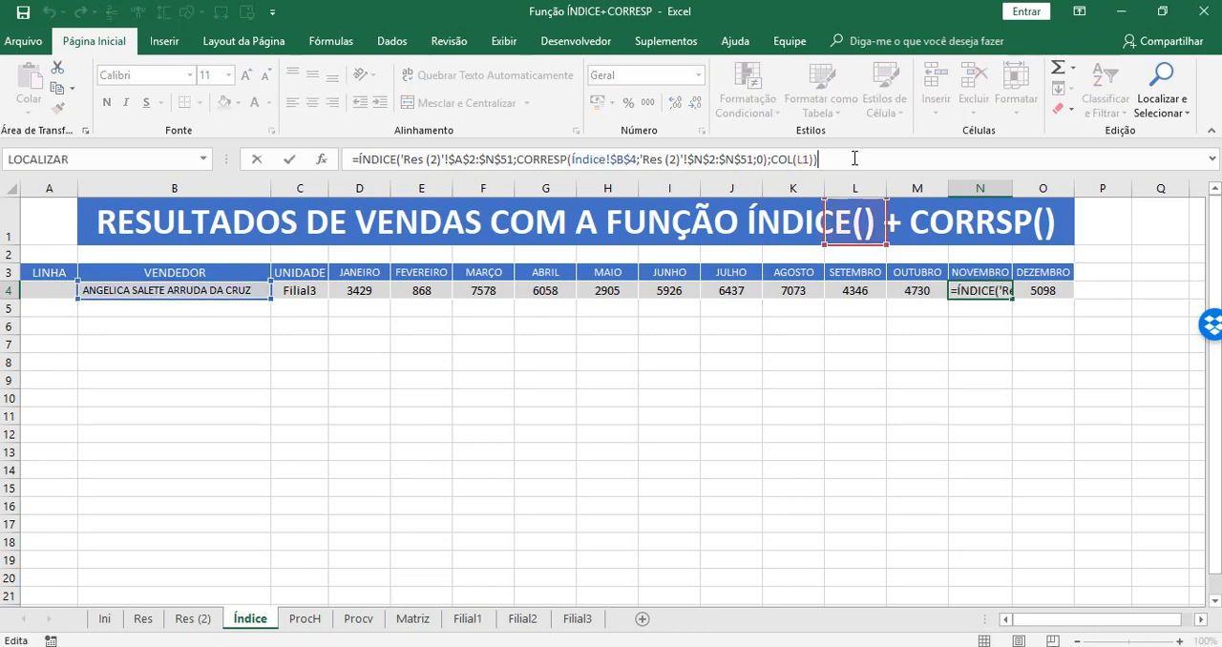
{"action": "key", "text": "Tab"}
{"action": "left_click", "coordinate": [854, 158]}
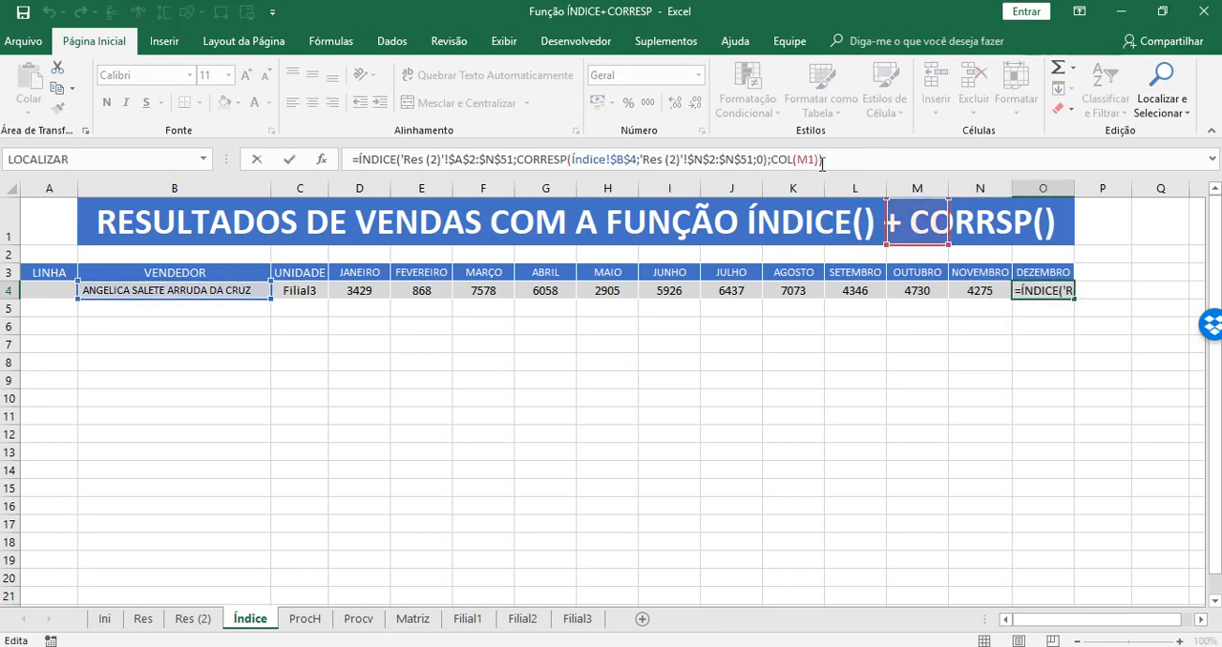
{"action": "key", "text": "Tab"}
{"action": "left_click", "coordinate": [854, 158]}
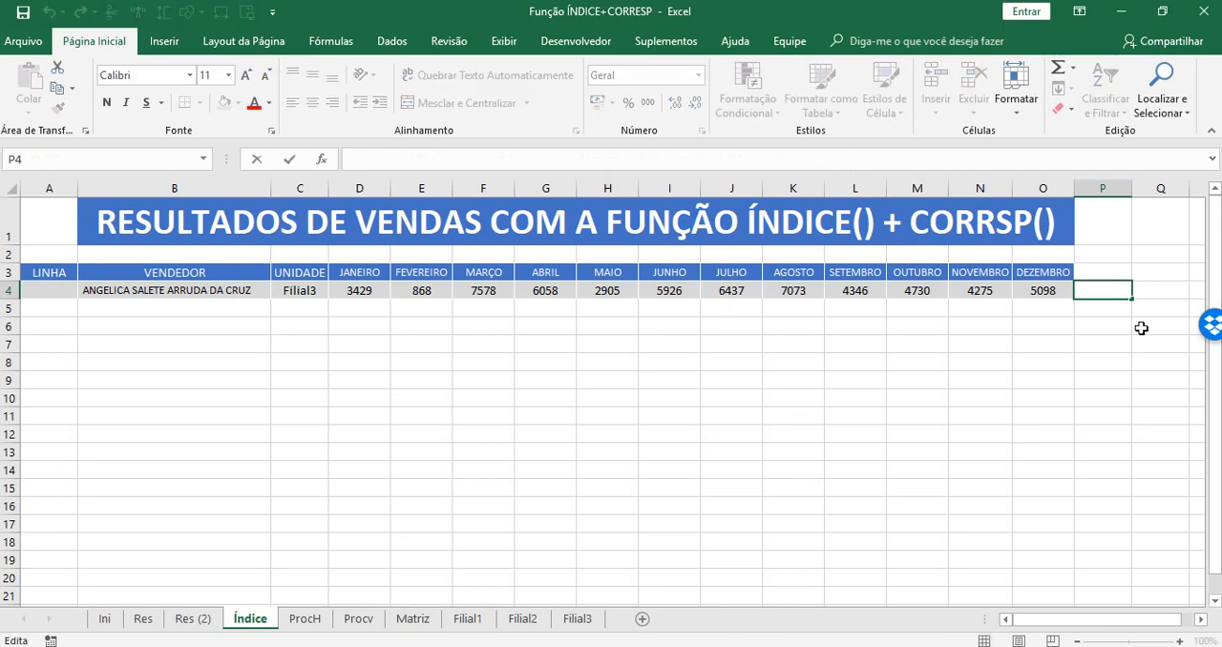
{"action": "left_click", "coordinate": [1065, 291]}
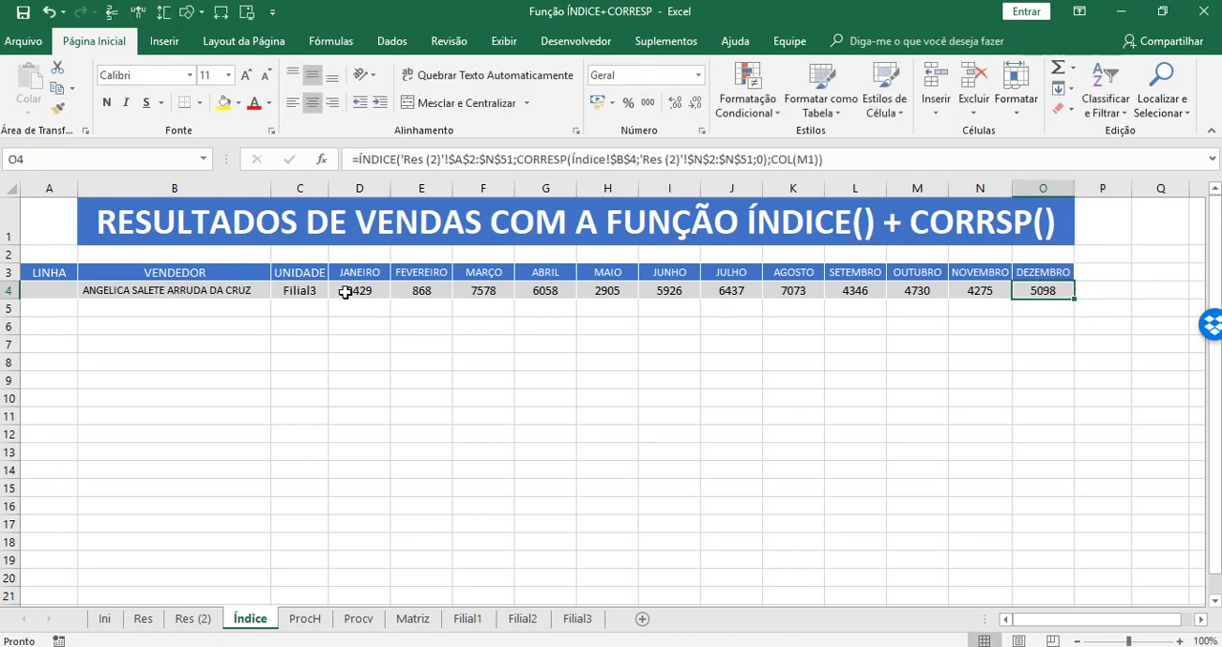
Format the month values in D4:O4 as Moeda and reduce their font size by one step.
{"action": "left_click", "coordinate": [350, 306]}
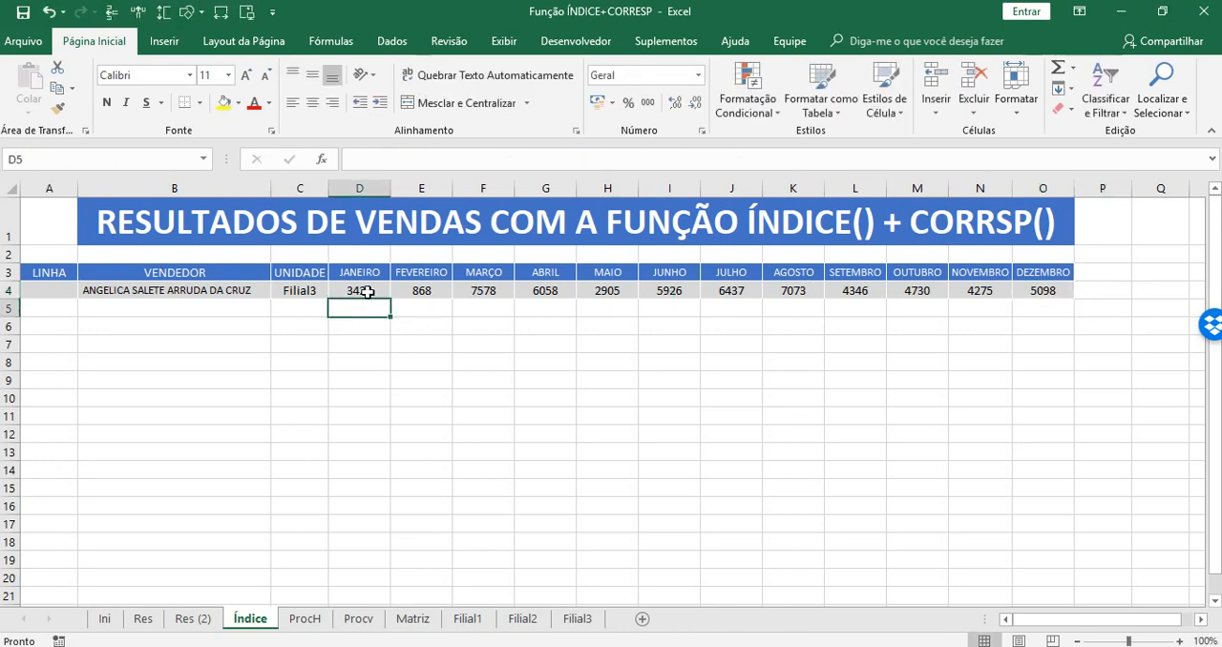
{"action": "left_click_drag", "start_coordinate": [367, 291], "coordinate": [1044, 288]}
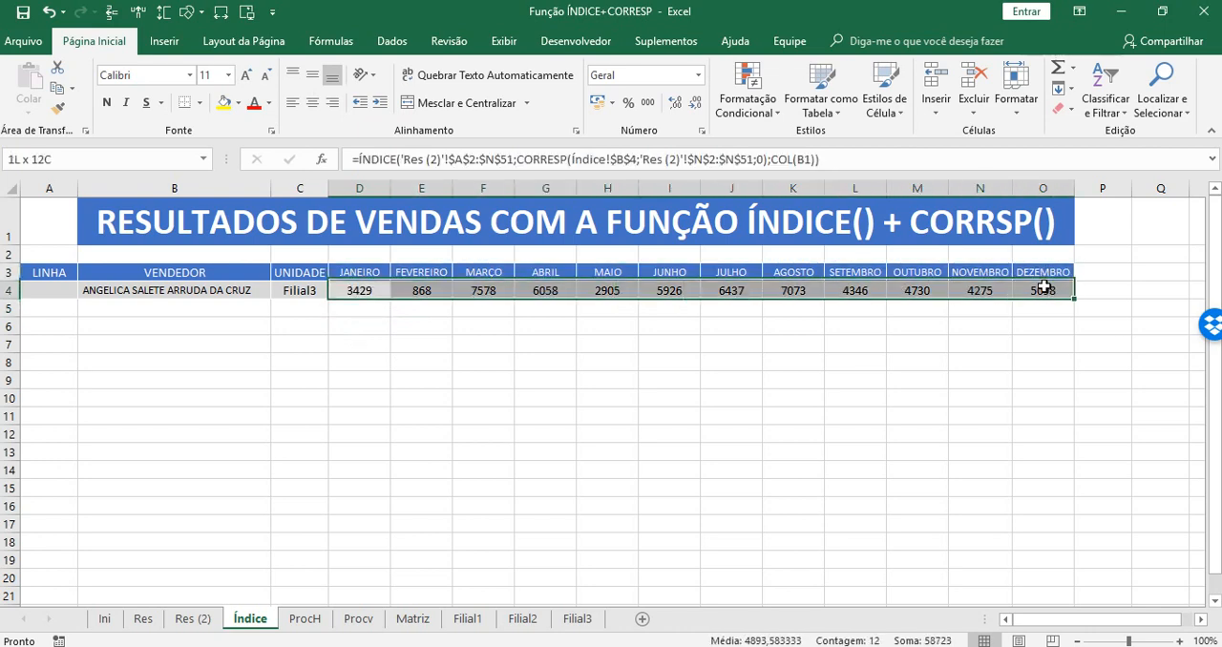
{"action": "left_click", "coordinate": [697, 74]}
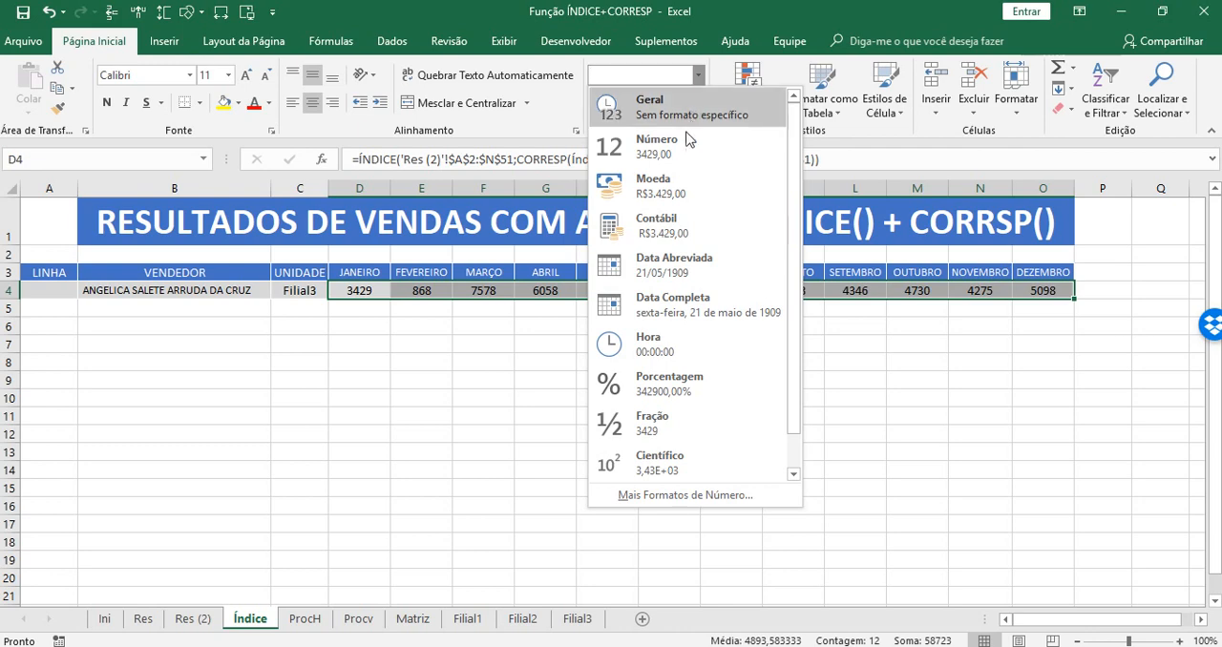
{"action": "left_click", "coordinate": [664, 187]}
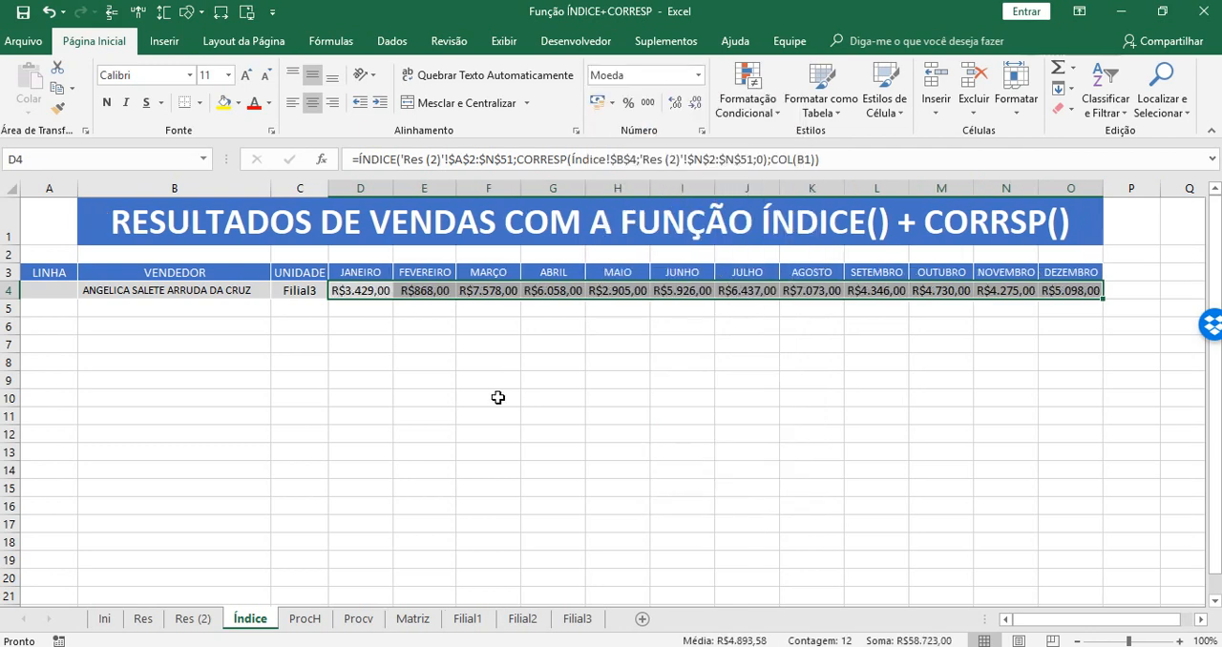
{"action": "left_click", "coordinate": [267, 76]}
{"action": "left_click", "coordinate": [748, 431]}
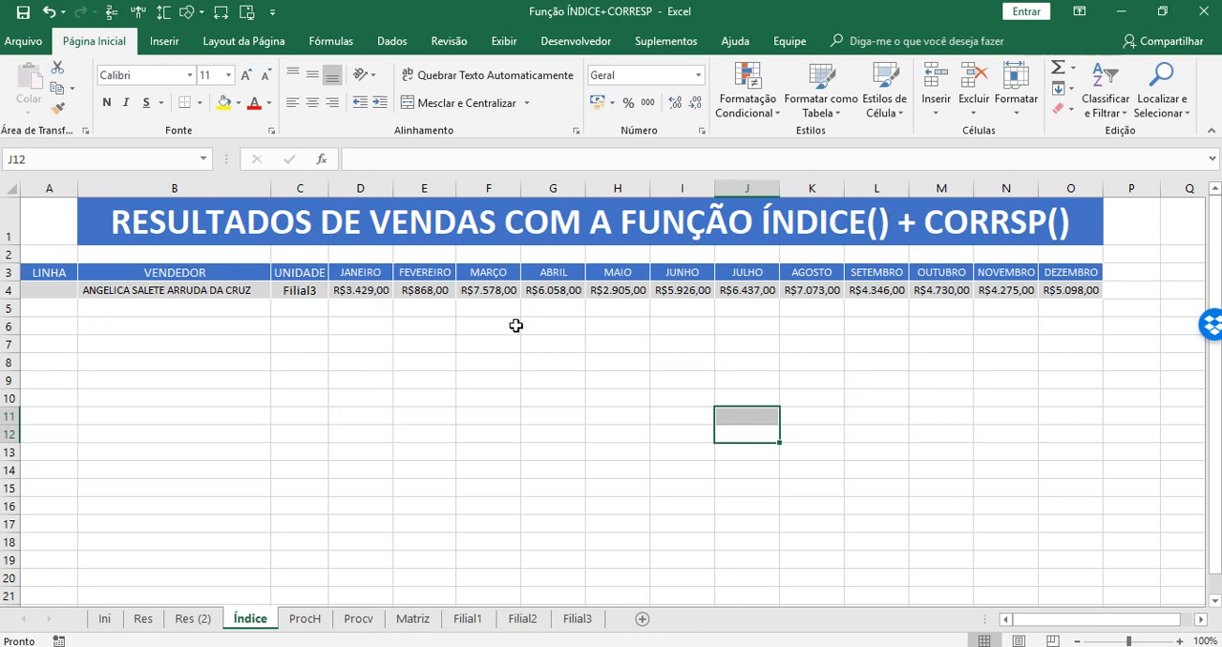
Check the VENDEDOR column's header on the Res (2) sheet, starting from the LINHA header, and return to the Índice sheet.
{"action": "left_click", "coordinate": [39, 271]}
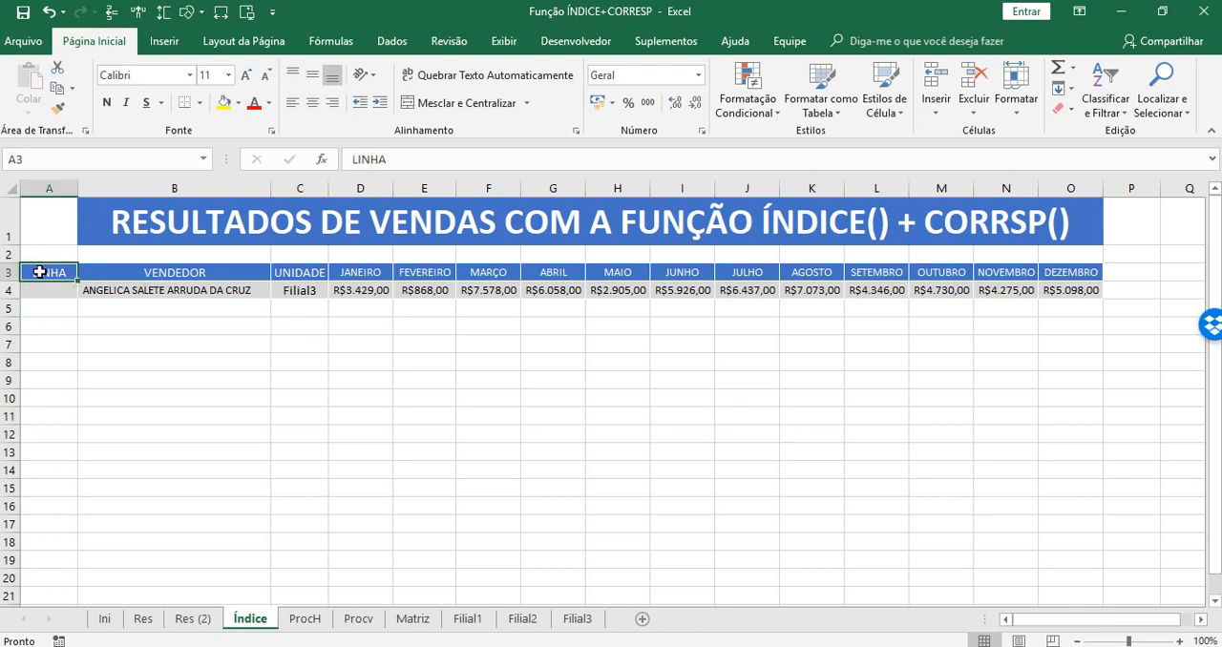
{"action": "left_click", "coordinate": [405, 377]}
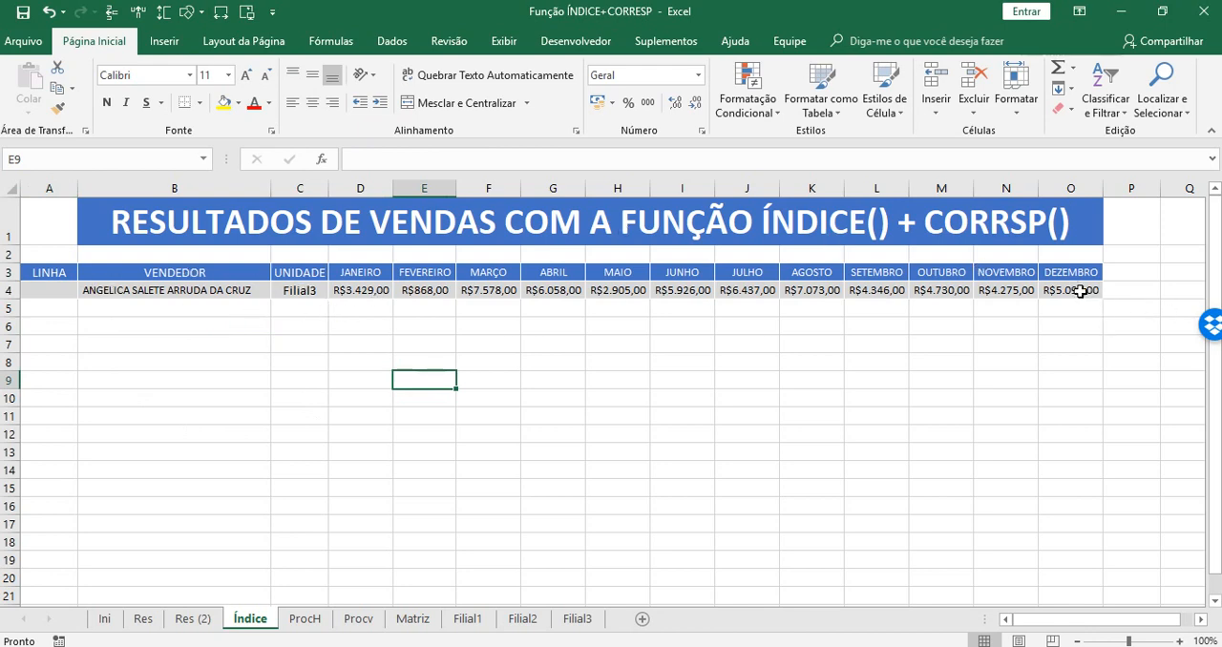
{"action": "left_click", "coordinate": [191, 619]}
{"action": "left_click", "coordinate": [1010, 205]}
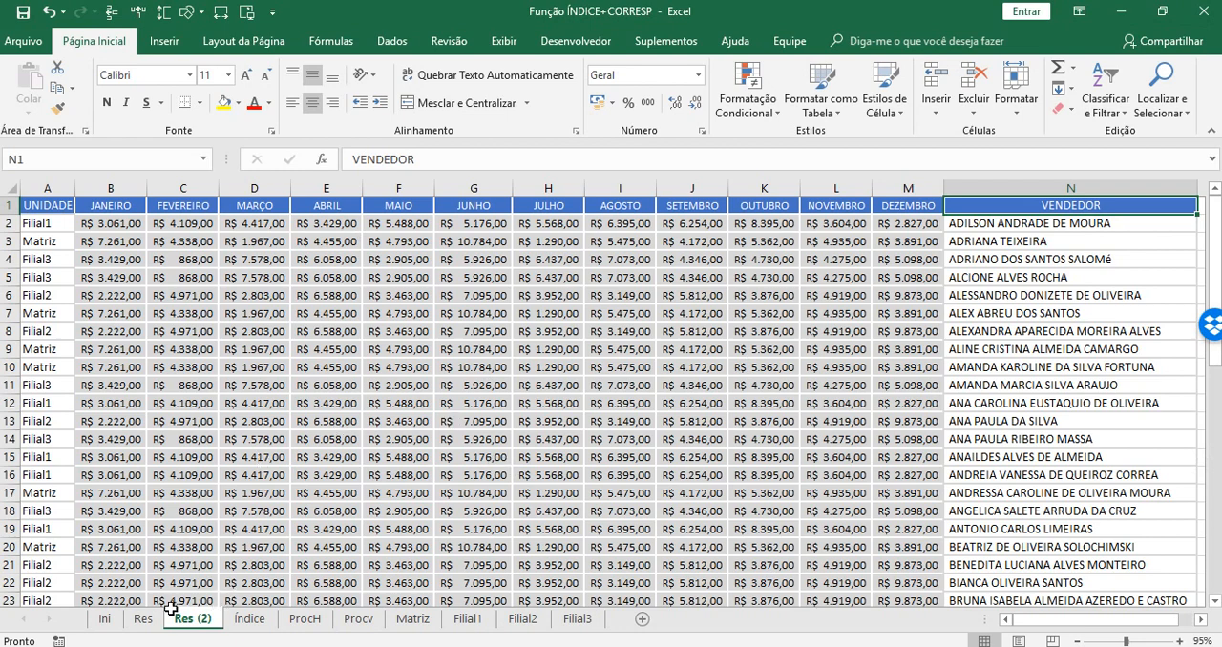
{"action": "left_click", "coordinate": [251, 620]}
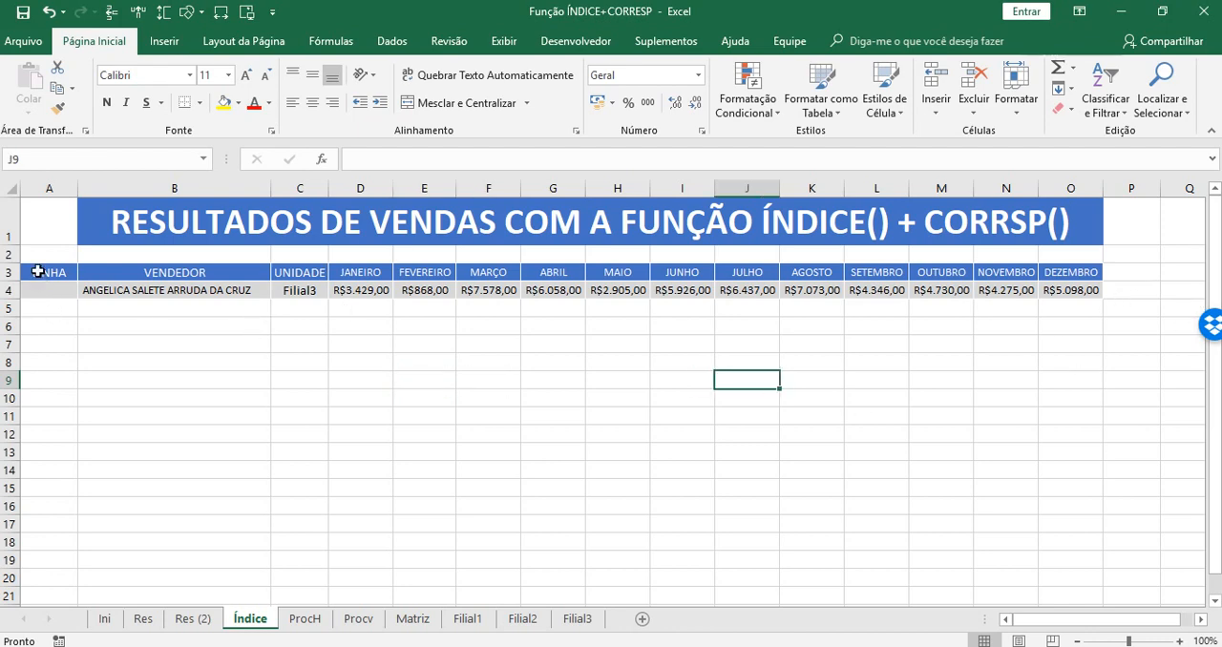
Remove the fill from the LINHA cells A3:A6 and narrow column A to a slim margin.
{"action": "left_click_drag", "start_coordinate": [41, 273], "coordinate": [38, 326]}
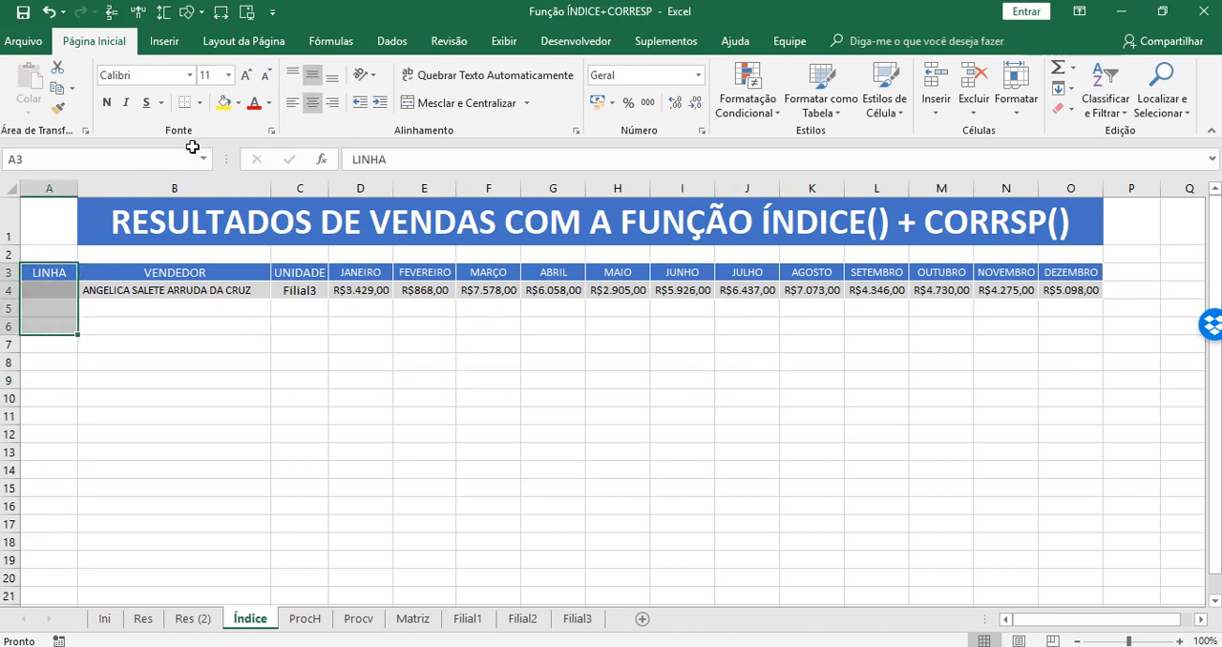
{"action": "left_click", "coordinate": [238, 103]}
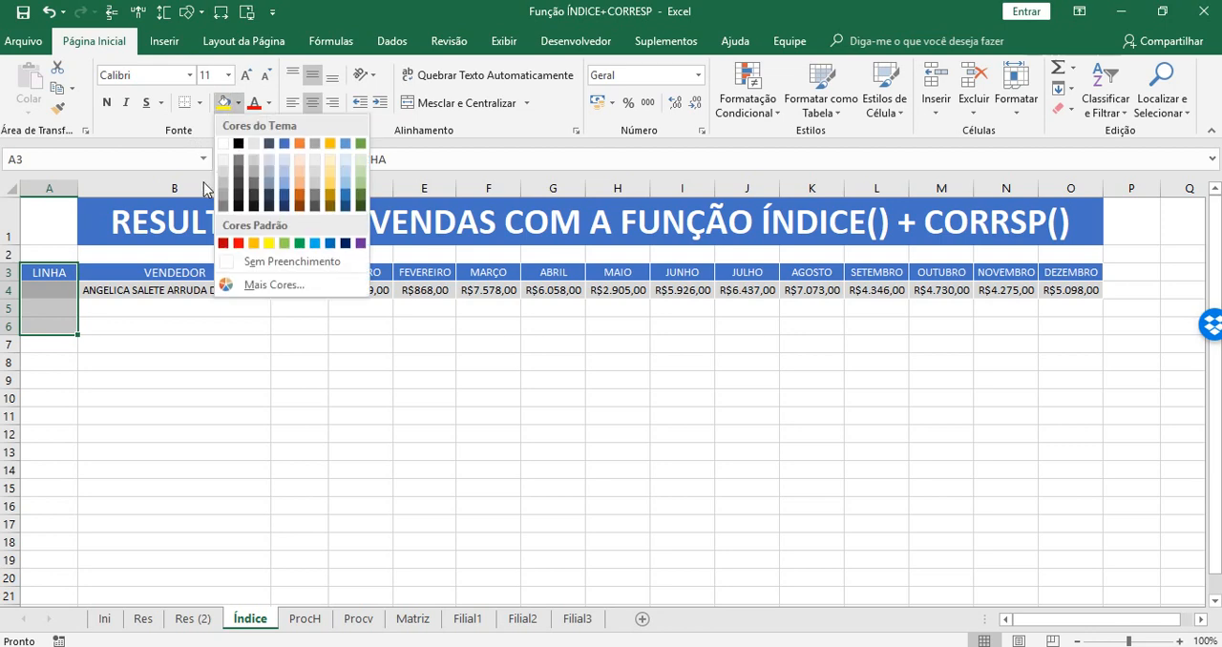
{"action": "left_click", "coordinate": [233, 260]}
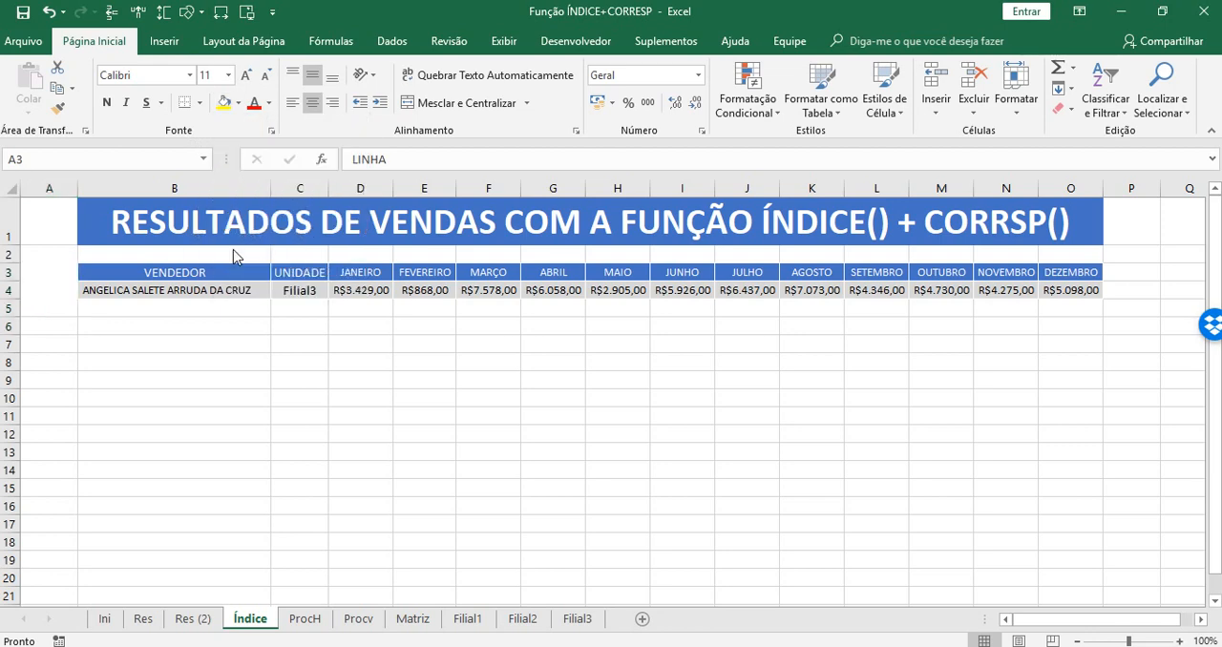
{"action": "left_click", "coordinate": [199, 105]}
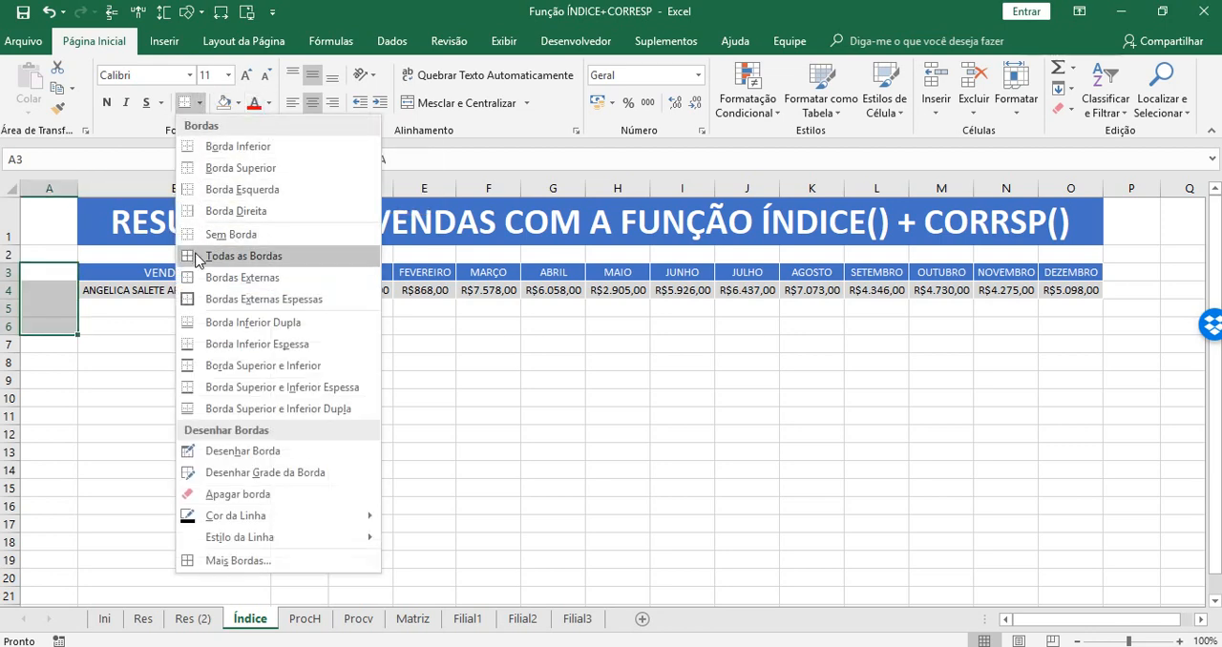
{"action": "left_click", "coordinate": [191, 156]}
{"action": "left_click", "coordinate": [140, 450]}
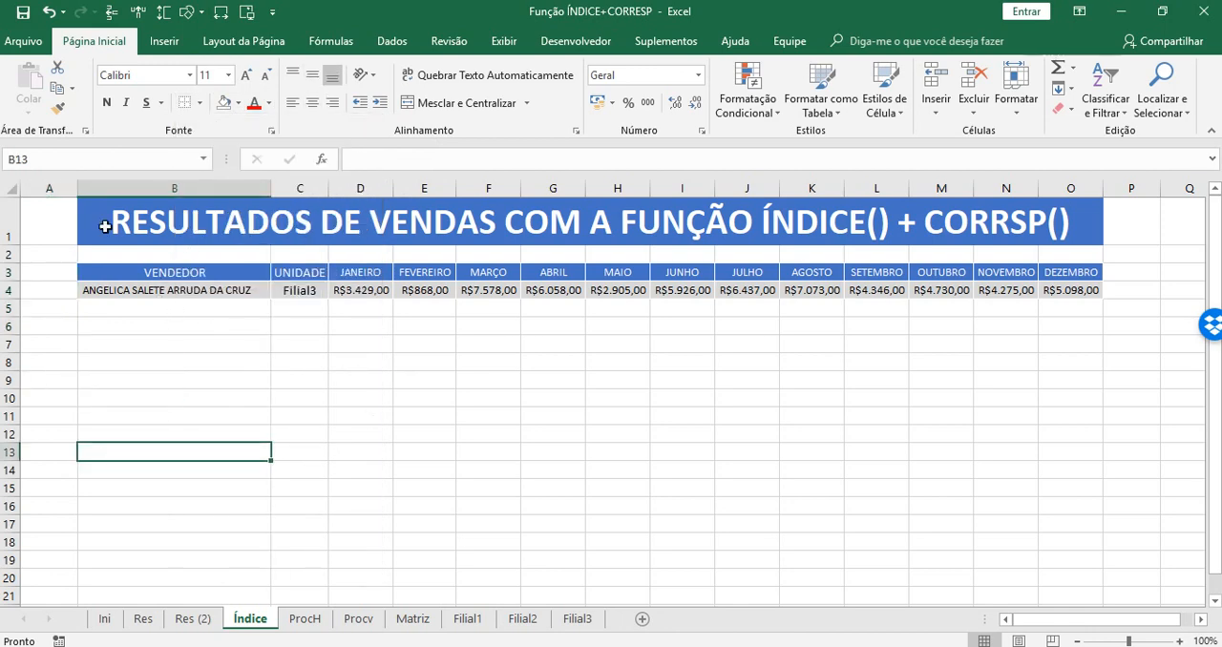
{"action": "left_click_drag", "start_coordinate": [79, 188], "coordinate": [40, 199]}
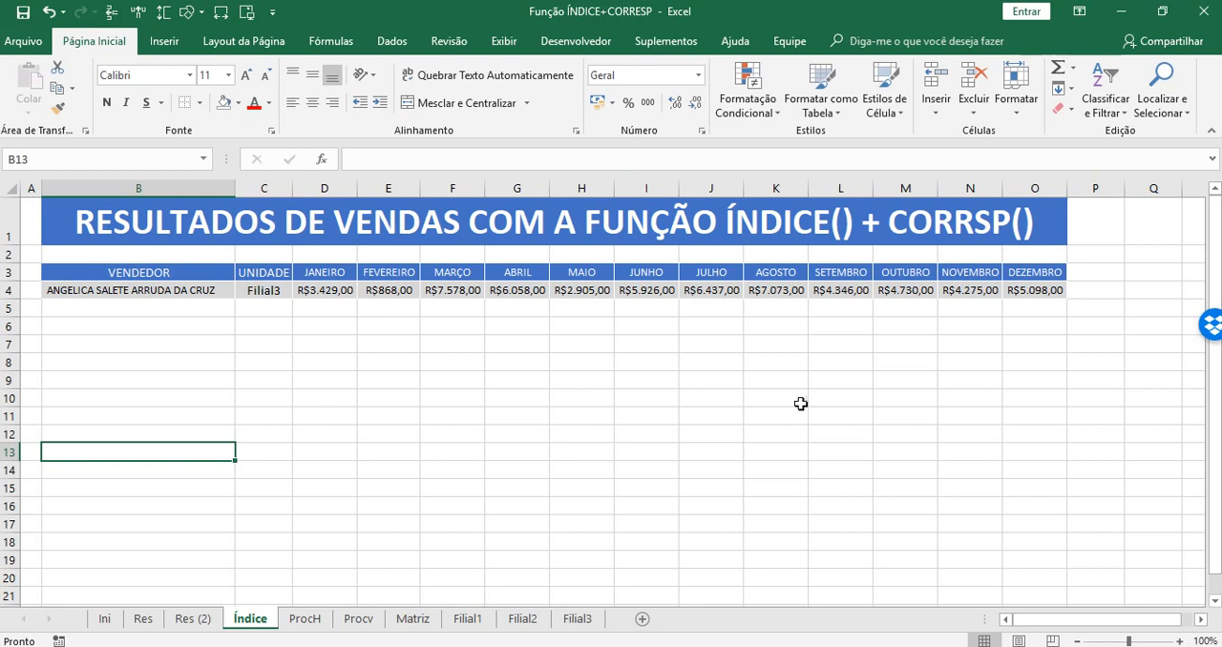
{"action": "left_click", "coordinate": [1040, 327]}
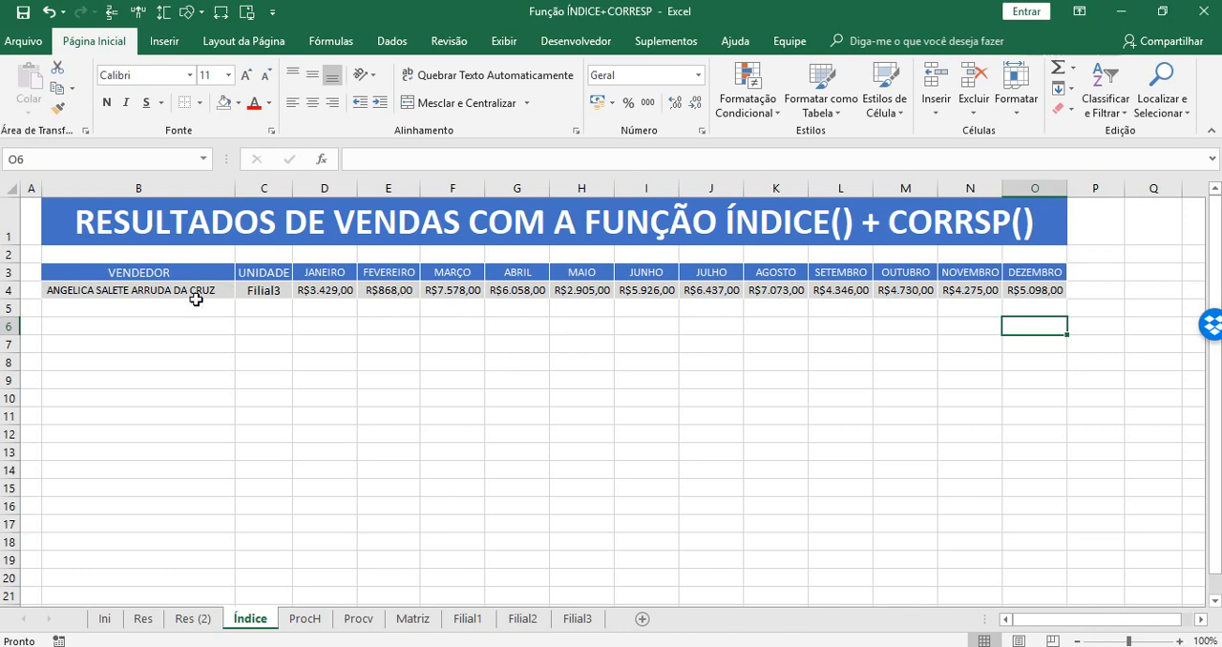
{"action": "left_click_drag", "start_coordinate": [75, 275], "coordinate": [1034, 291]}
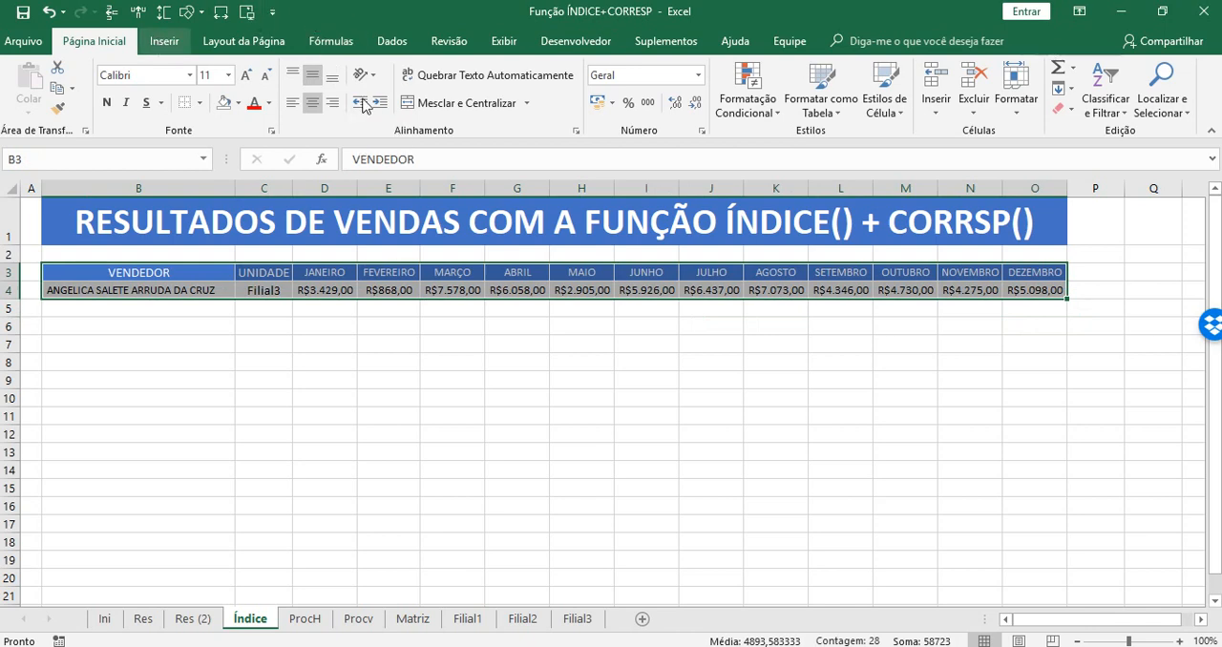
{"action": "scroll", "coordinate": [236, 86], "scroll_direction": "down", "scroll_amount": 1}
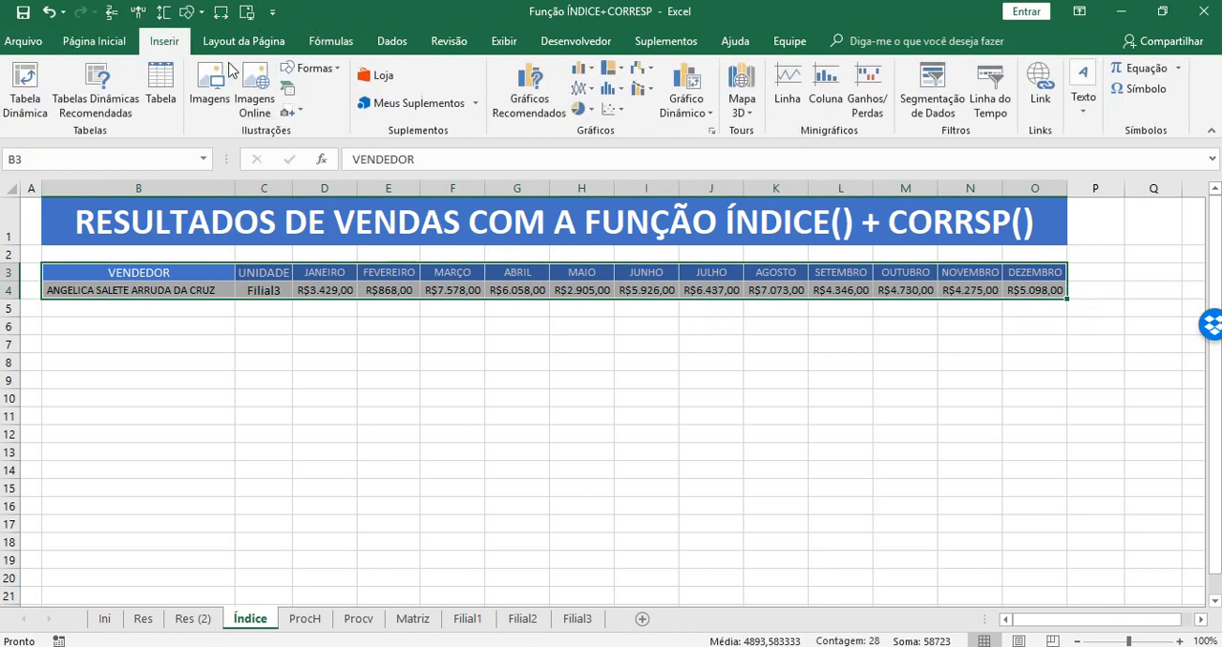
{"action": "left_click", "coordinate": [590, 71]}
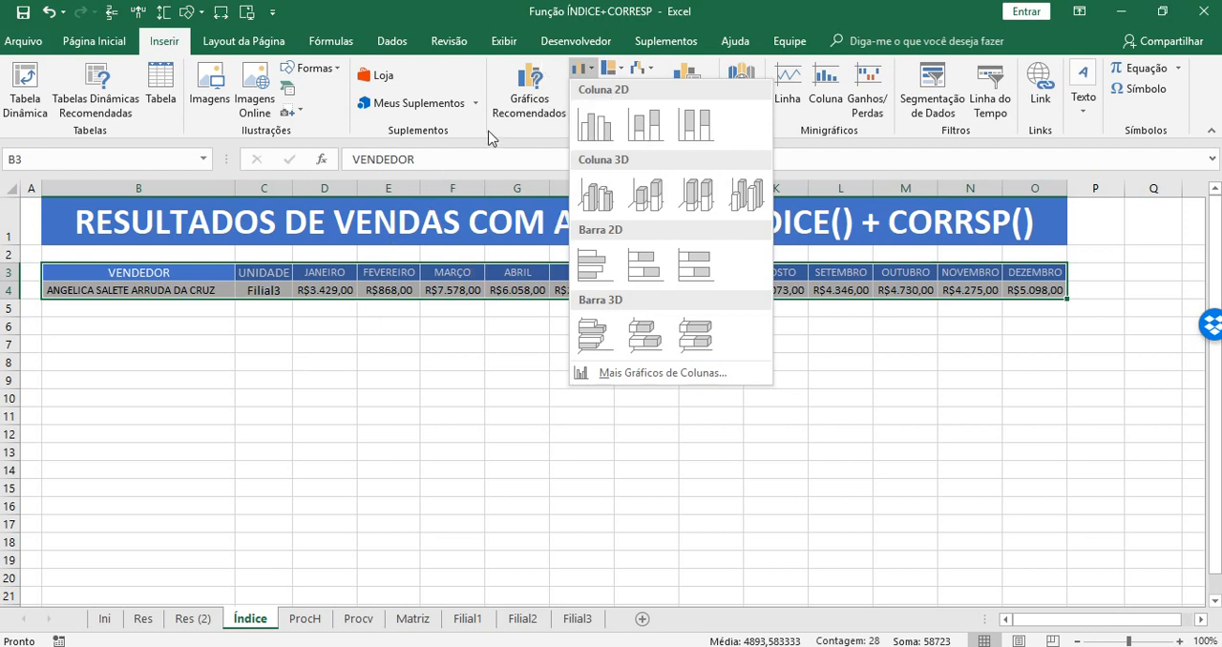
{"action": "left_click", "coordinate": [229, 391]}
{"action": "left_click", "coordinate": [398, 347]}
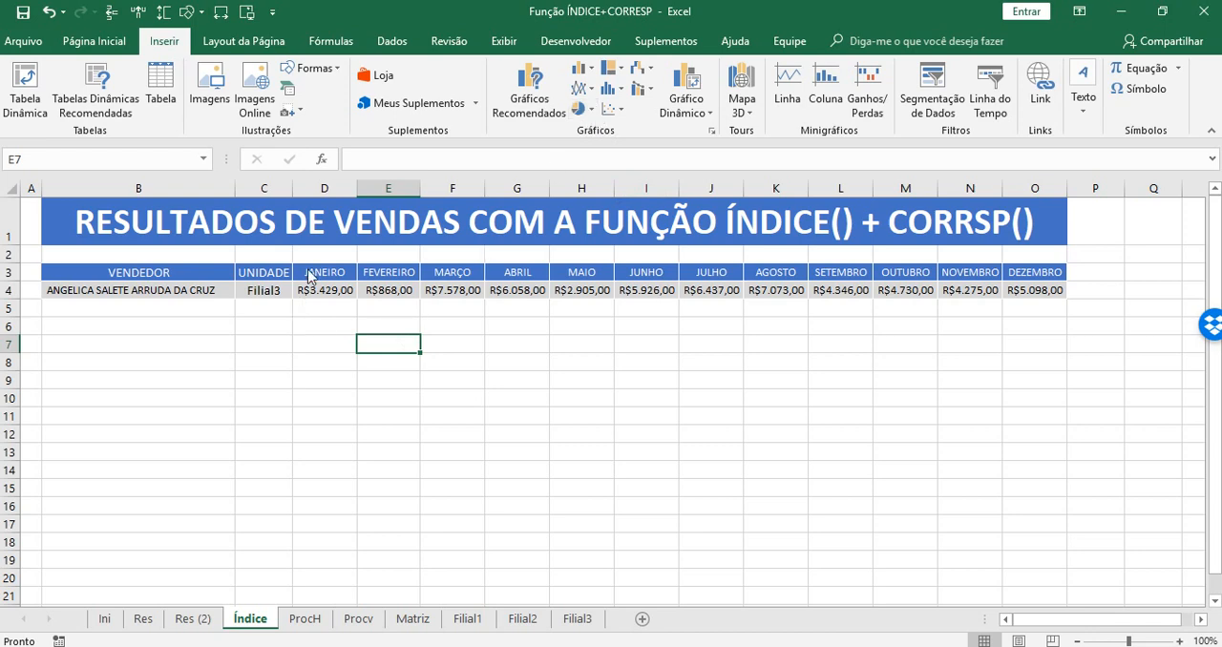
Insert a doughnut (Rosca) chart from D3:O4 and move it below the results table, starting under the VENDEDOR column.
{"action": "left_click_drag", "start_coordinate": [309, 276], "coordinate": [1026, 291]}
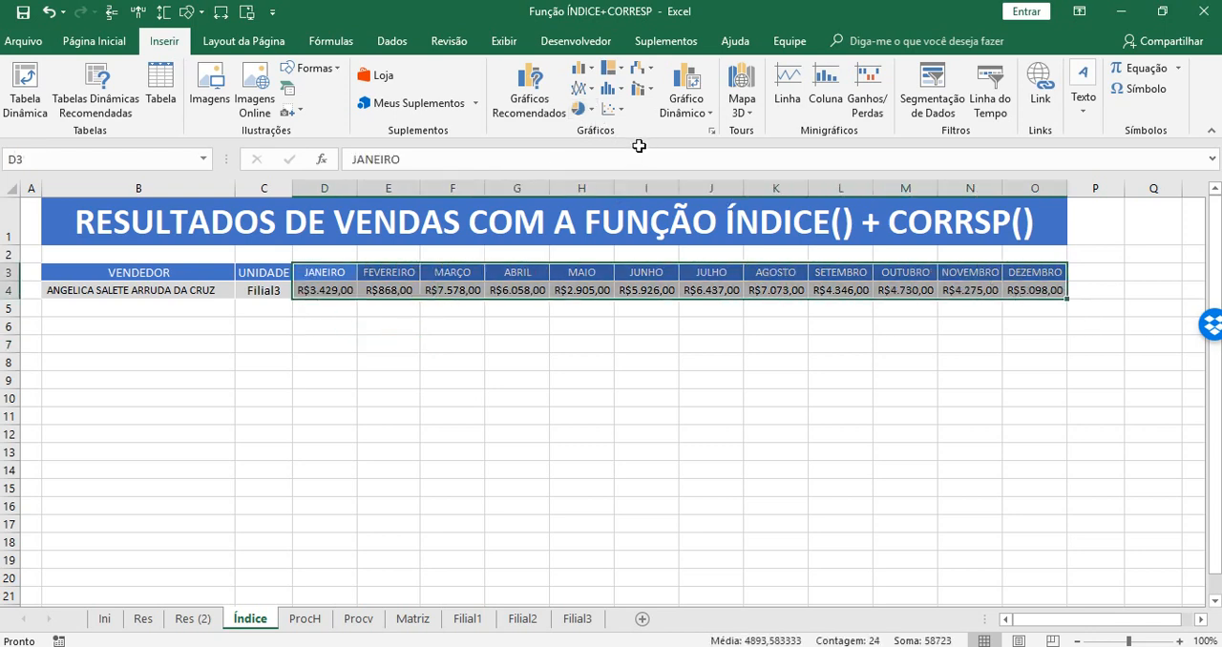
{"action": "left_click", "coordinate": [591, 111]}
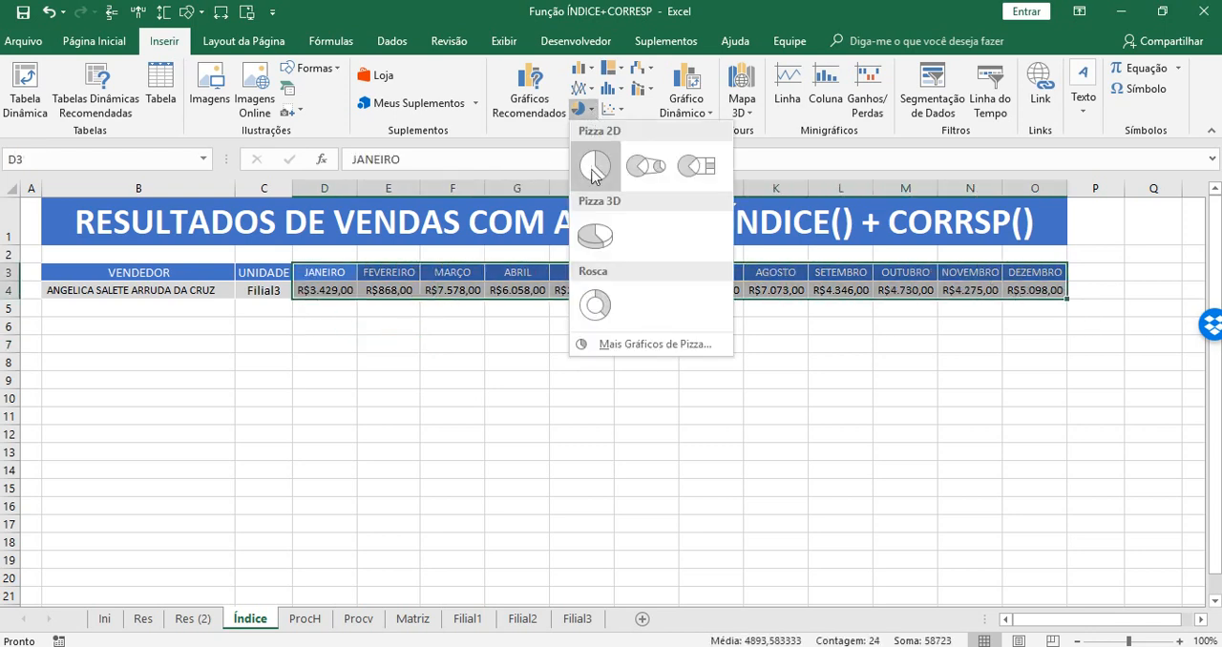
{"action": "left_click", "coordinate": [597, 311]}
{"action": "left_click_drag", "start_coordinate": [191, 341], "coordinate": [147, 338]}
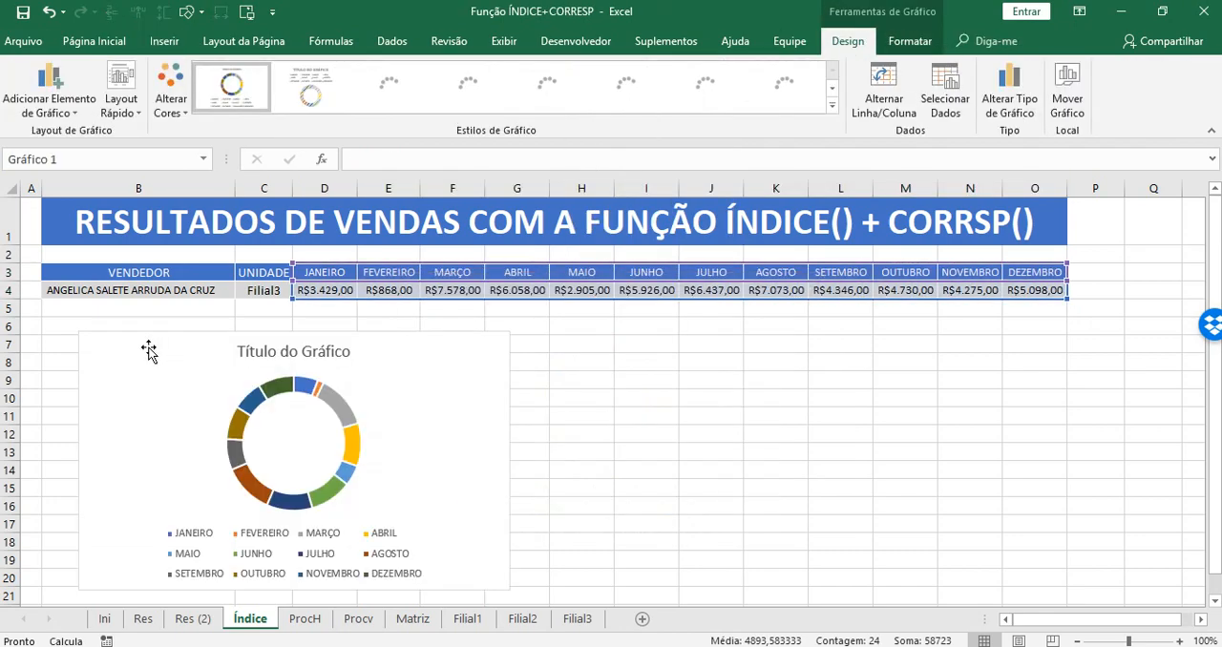
Link the chart title to cell B4 with =Índice!$B$4 and reduce its font size to 11.
{"action": "left_click", "coordinate": [300, 344]}
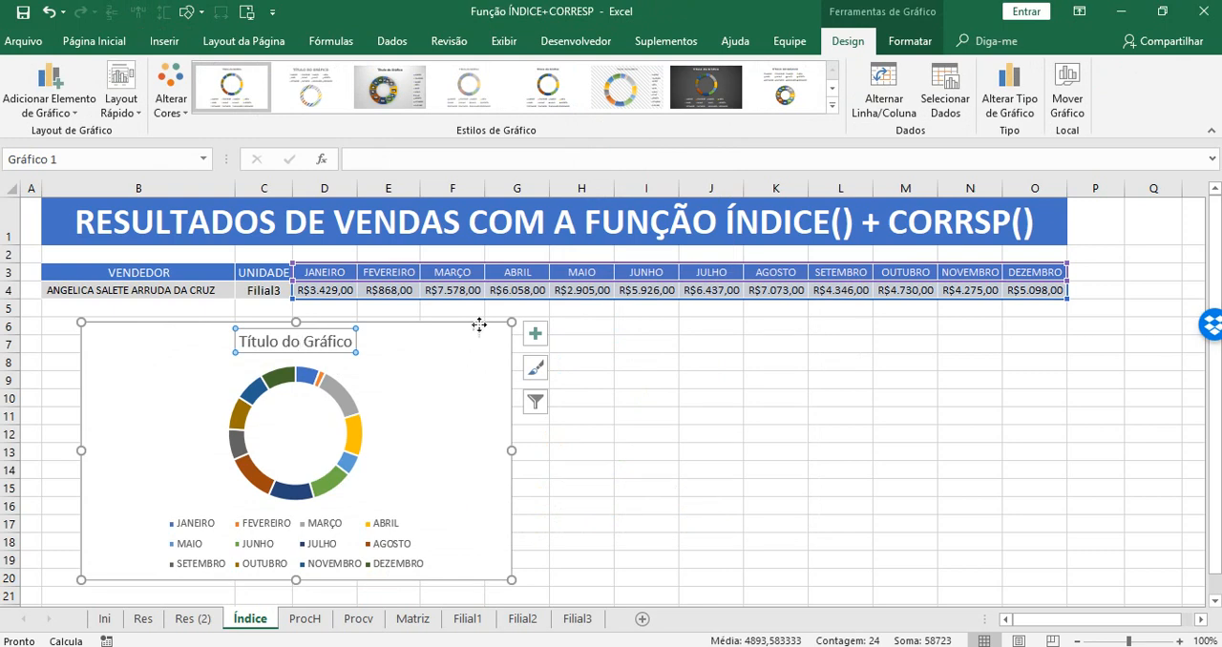
{"action": "left_click", "coordinate": [371, 156]}
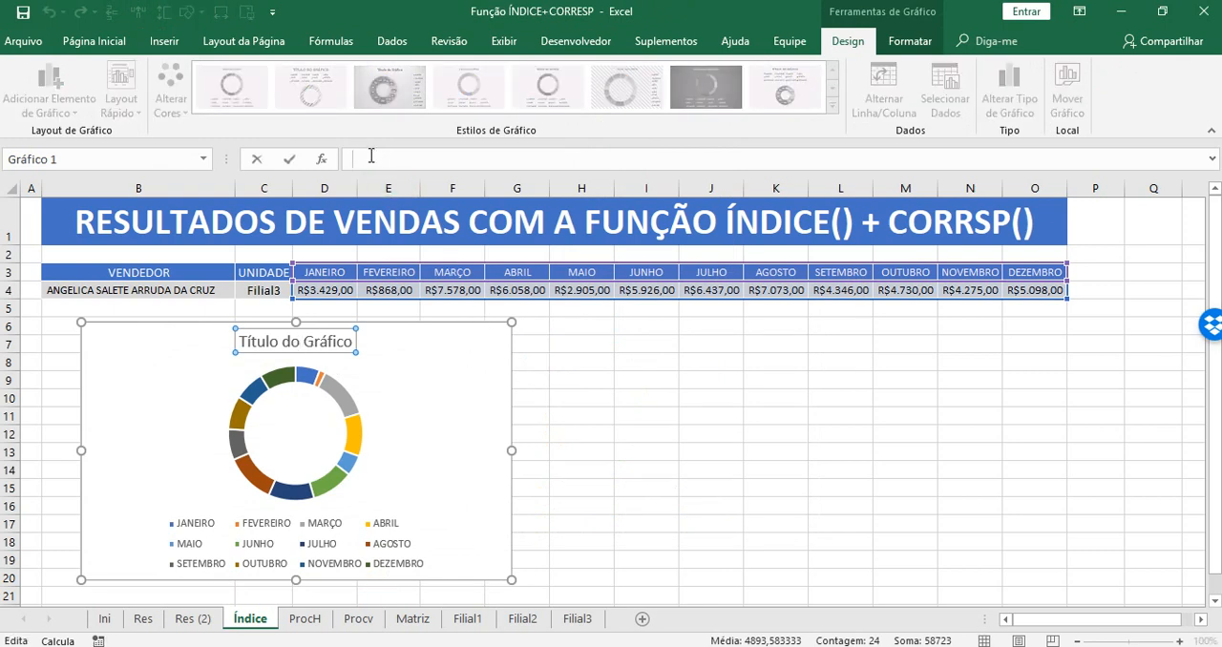
{"action": "type", "text": "="}
{"action": "left_click", "coordinate": [69, 290]}
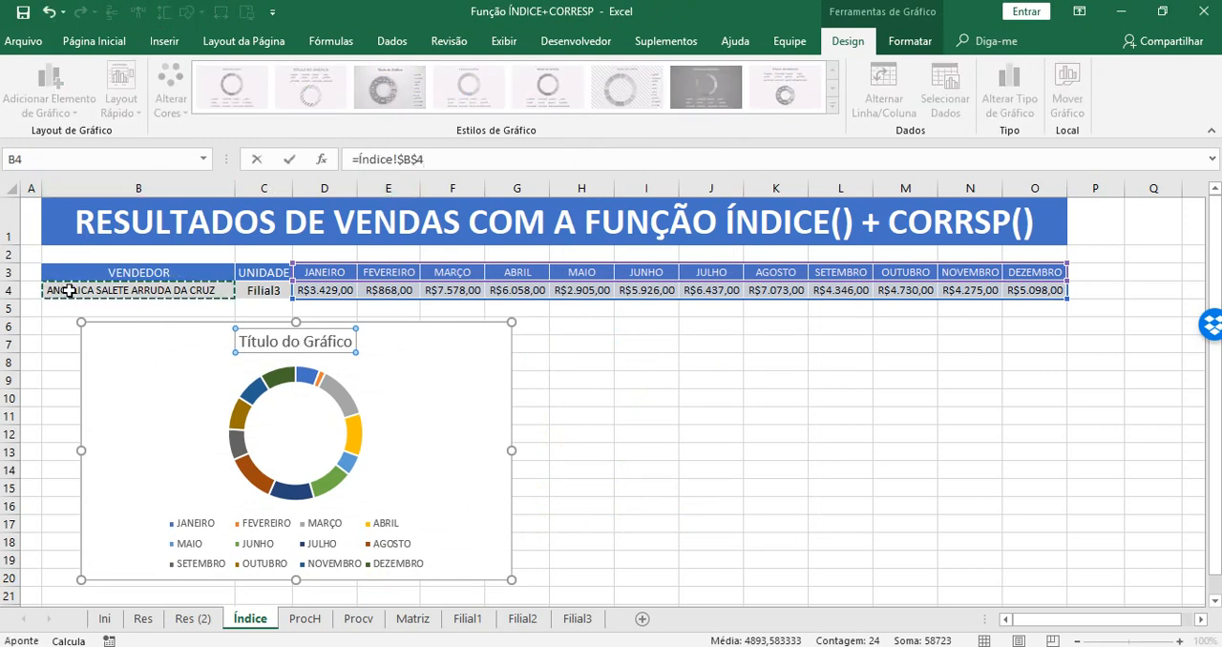
{"action": "key", "text": "Return"}
{"action": "left_click", "coordinate": [95, 41]}
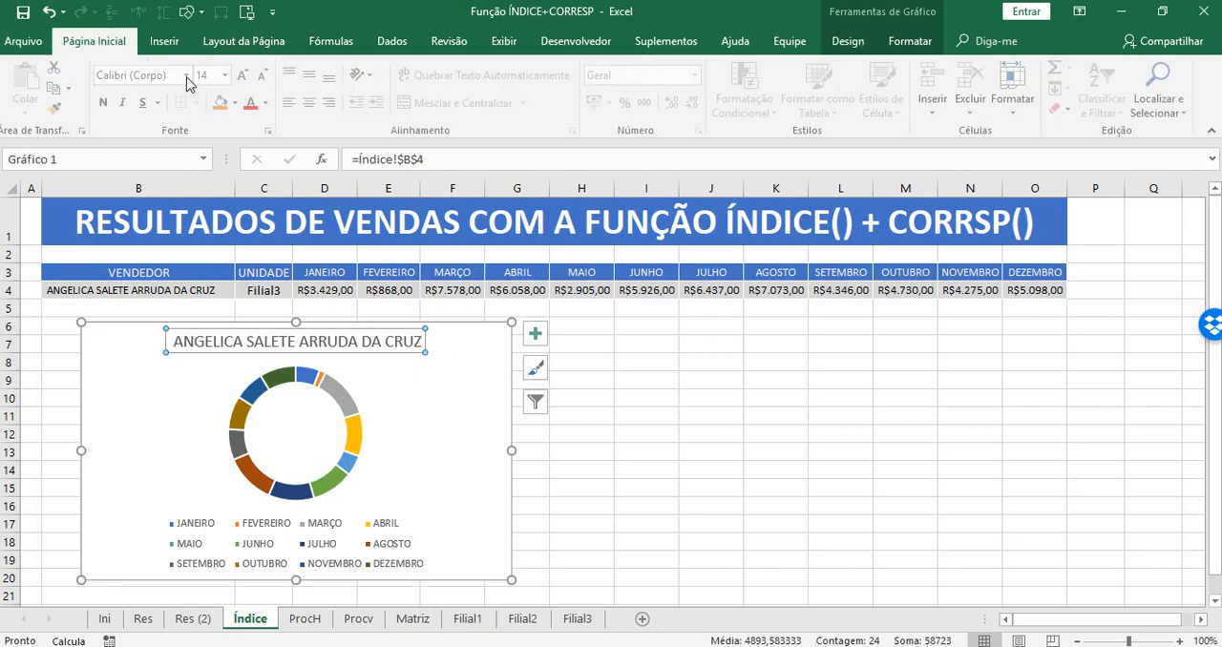
{"action": "left_click", "coordinate": [264, 76]}
{"action": "left_click", "coordinate": [264, 76]}
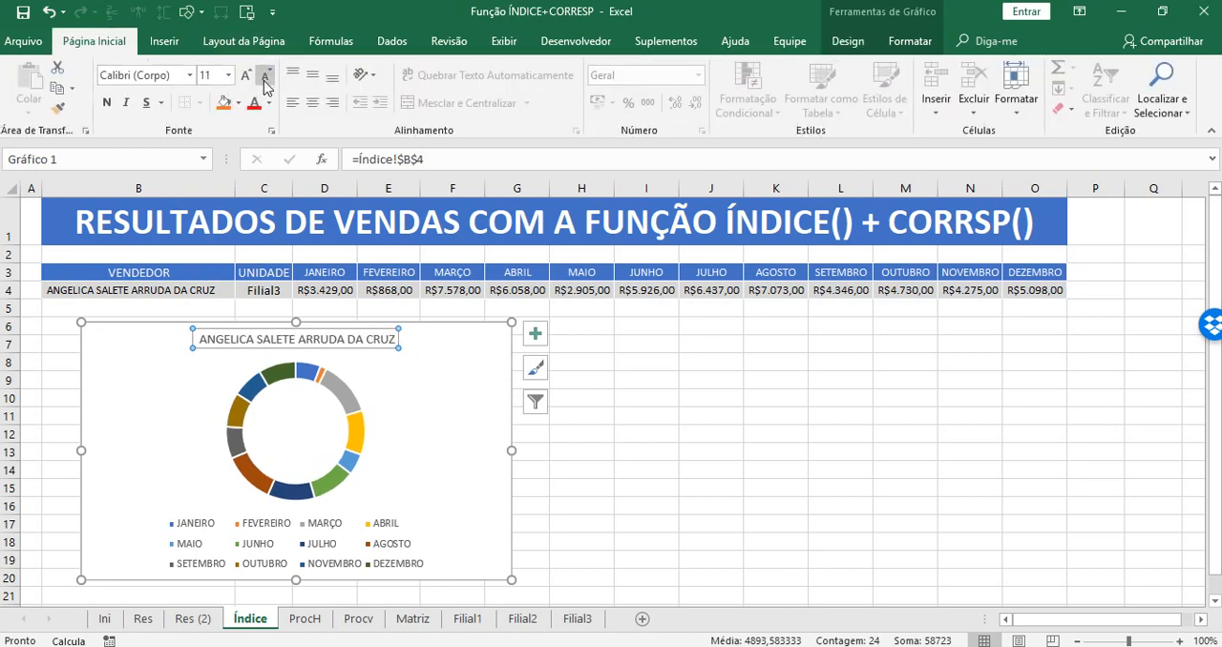
Add data labels (Rótulos de Dados) to the doughnut chart.
{"action": "left_click", "coordinate": [507, 416]}
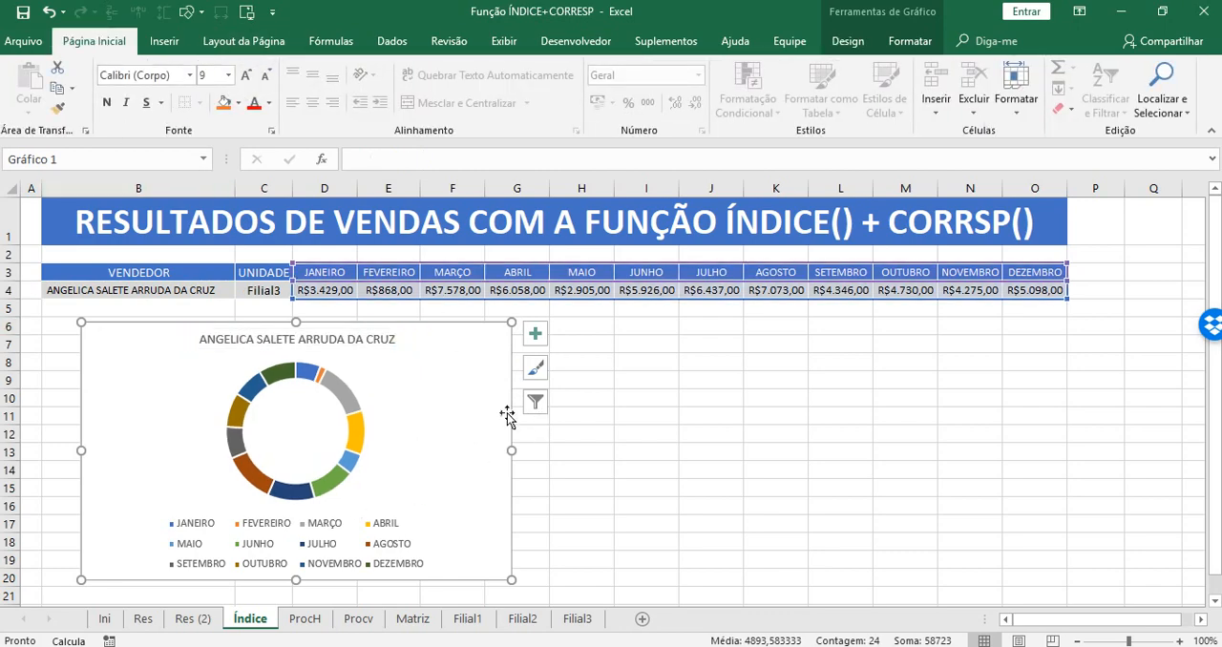
{"action": "left_click", "coordinate": [535, 333]}
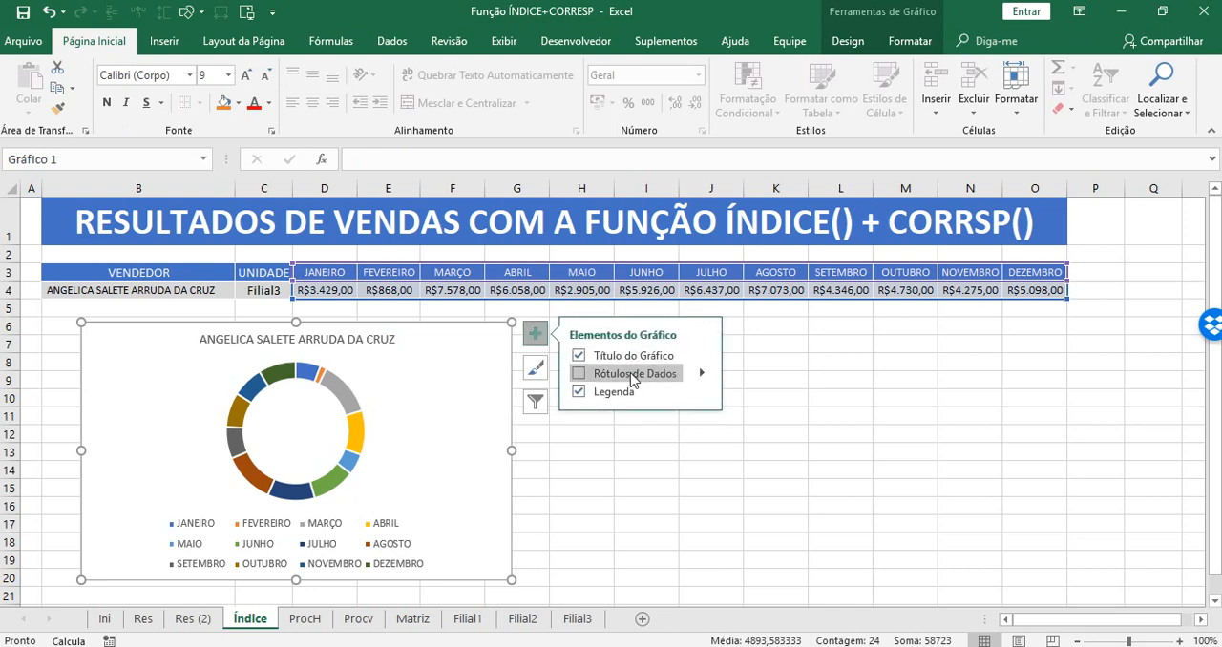
{"action": "left_click", "coordinate": [578, 374]}
Place the chart legend on the right side of the doughnut and reduce its font size to 8.
{"action": "left_click", "coordinate": [703, 392]}
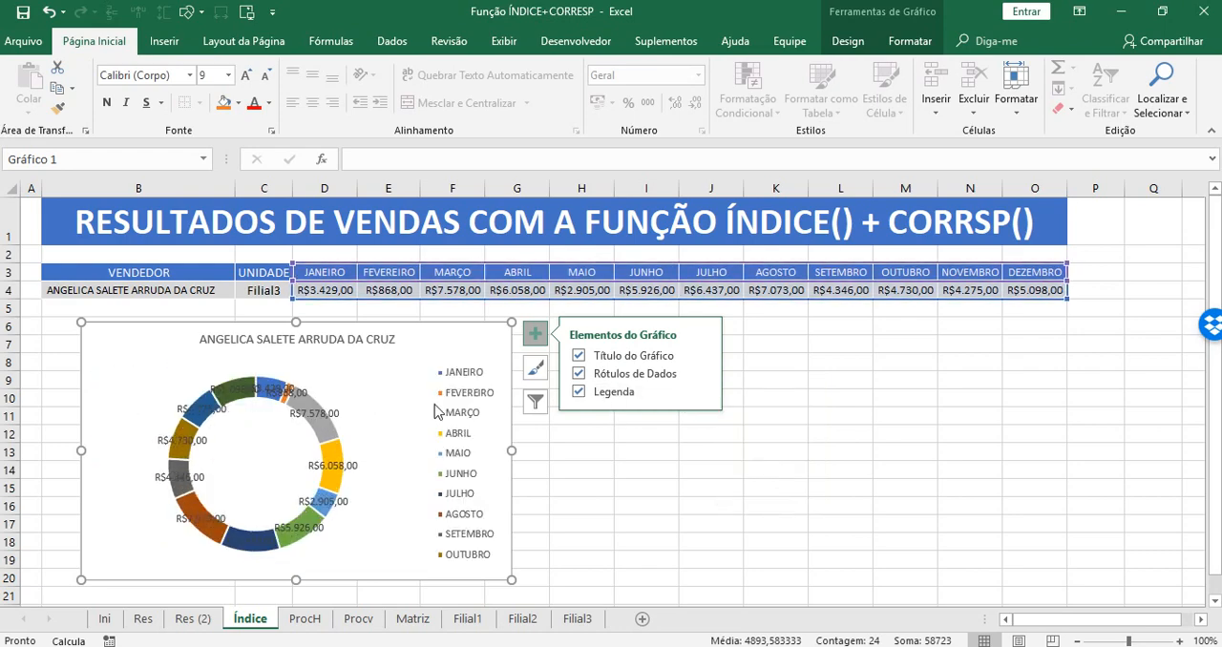
{"action": "left_click", "coordinate": [466, 403]}
{"action": "left_click", "coordinate": [266, 81]}
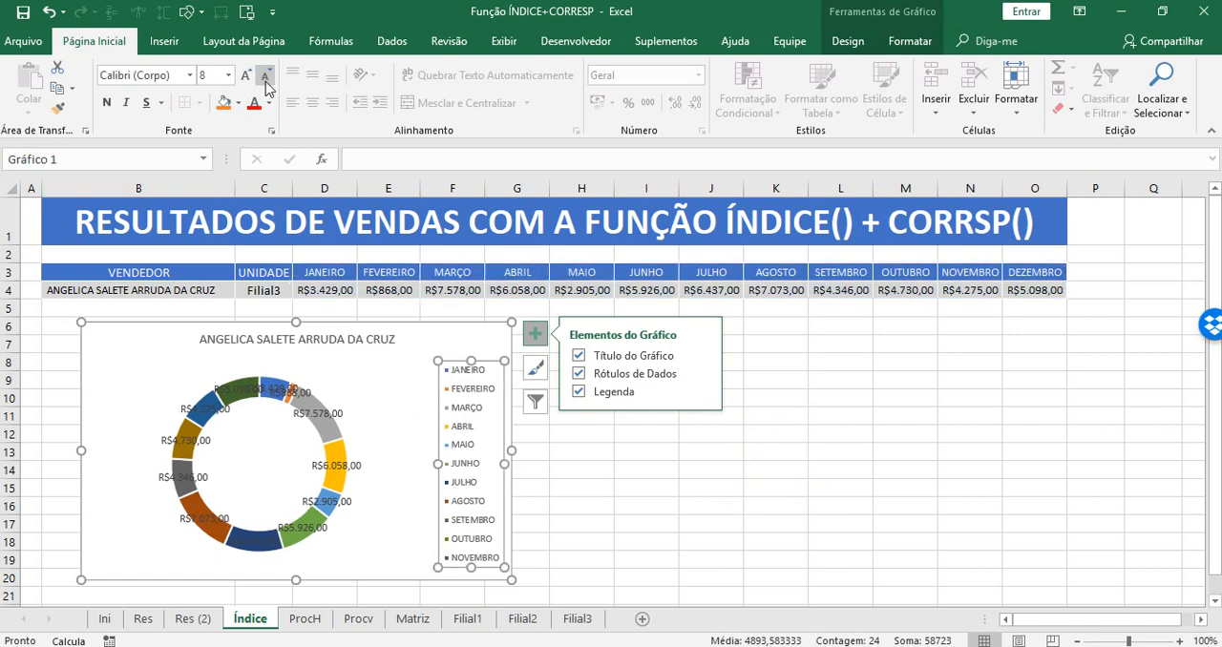
Set the doughnut's data labels to show Porcentagem instead of Valor.
{"action": "left_click", "coordinate": [704, 375]}
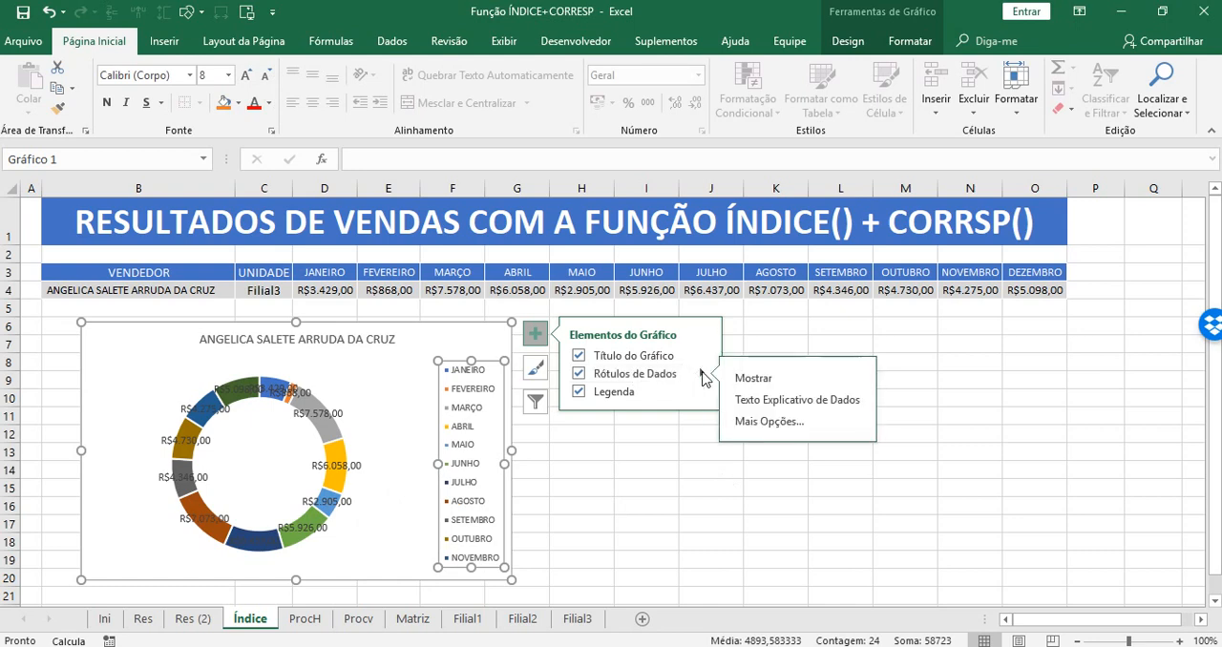
{"action": "left_click", "coordinate": [768, 417]}
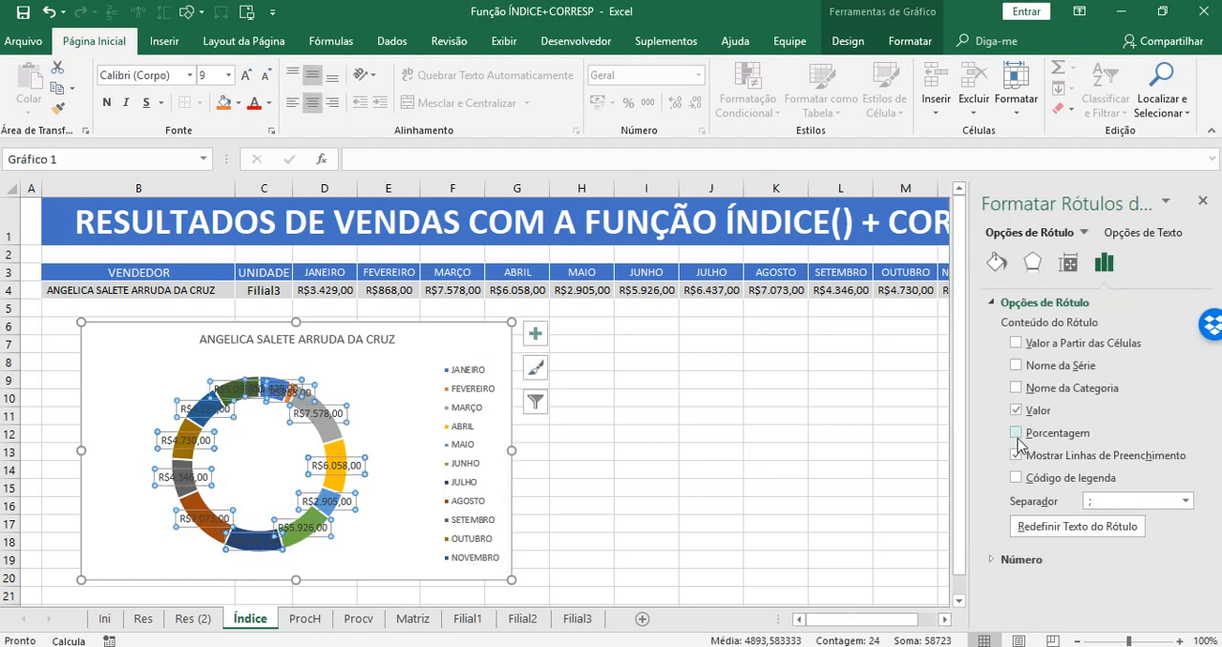
{"action": "left_click", "coordinate": [1015, 434]}
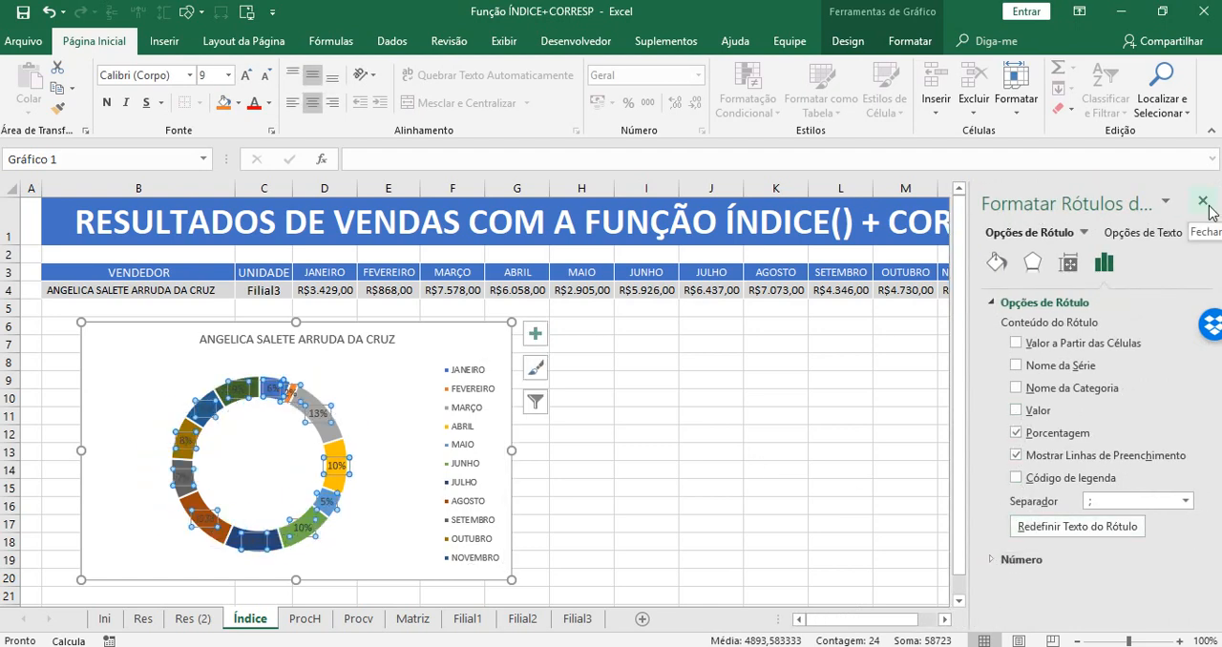
Set the doughnut series' first slice angle to 270° and its hole size to 50%.
{"action": "left_click", "coordinate": [338, 447]}
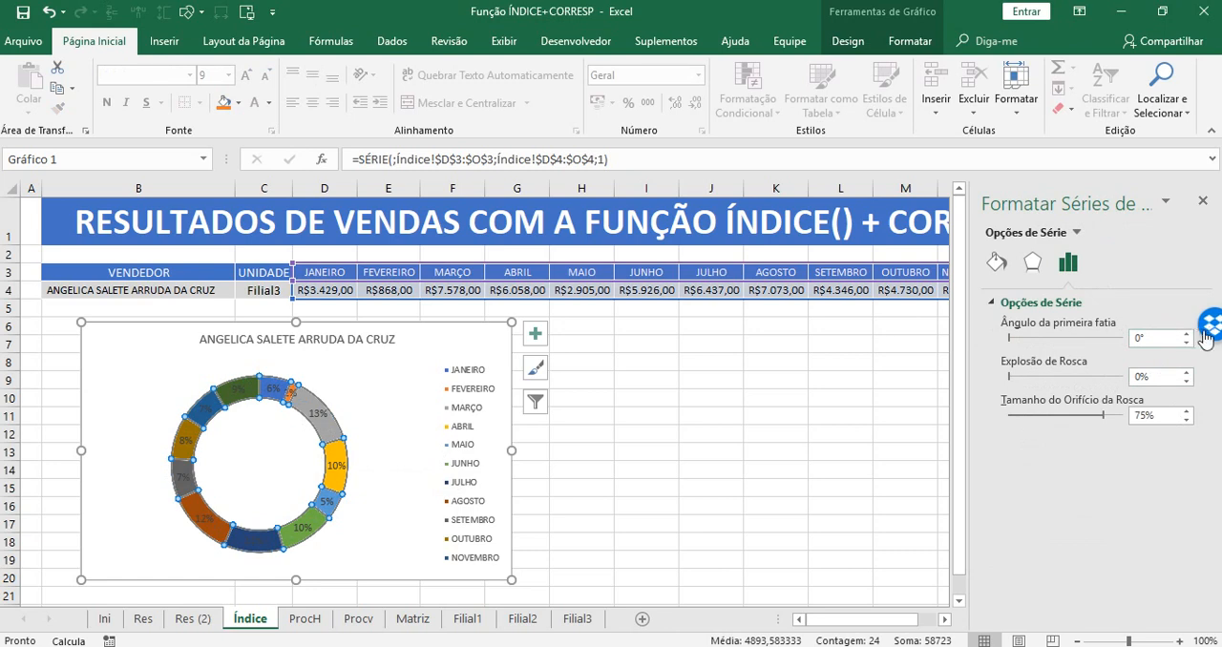
{"action": "left_click", "coordinate": [1156, 338]}
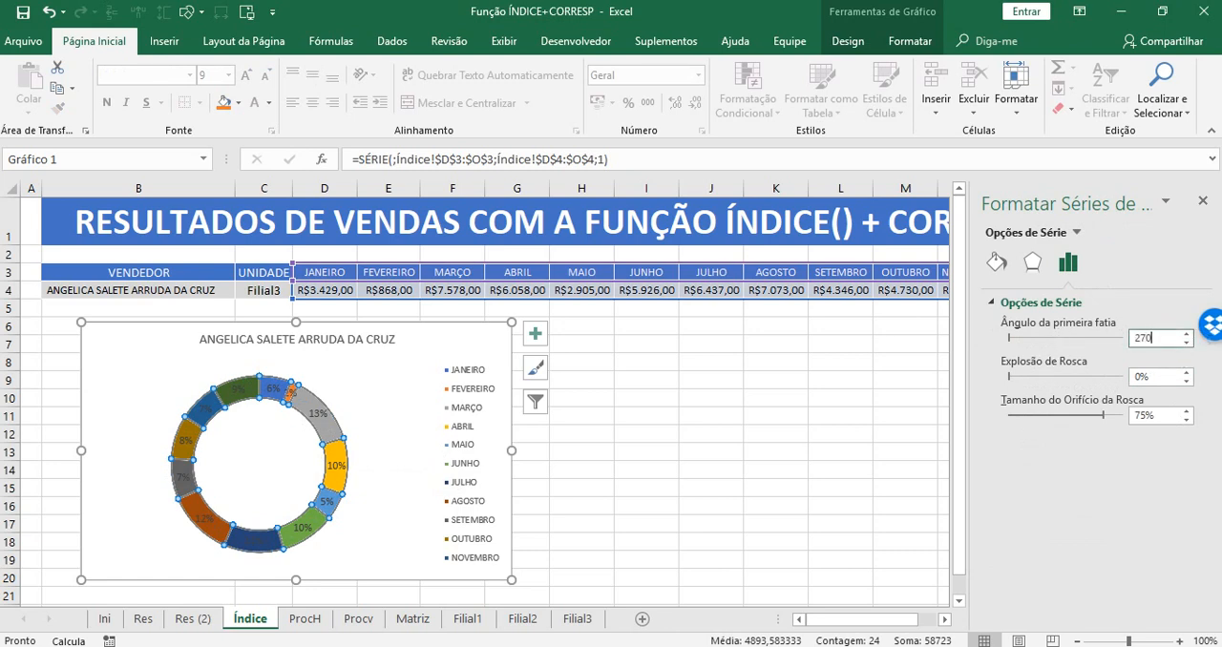
{"action": "type", "text": "270"}
{"action": "key", "text": "Return"}
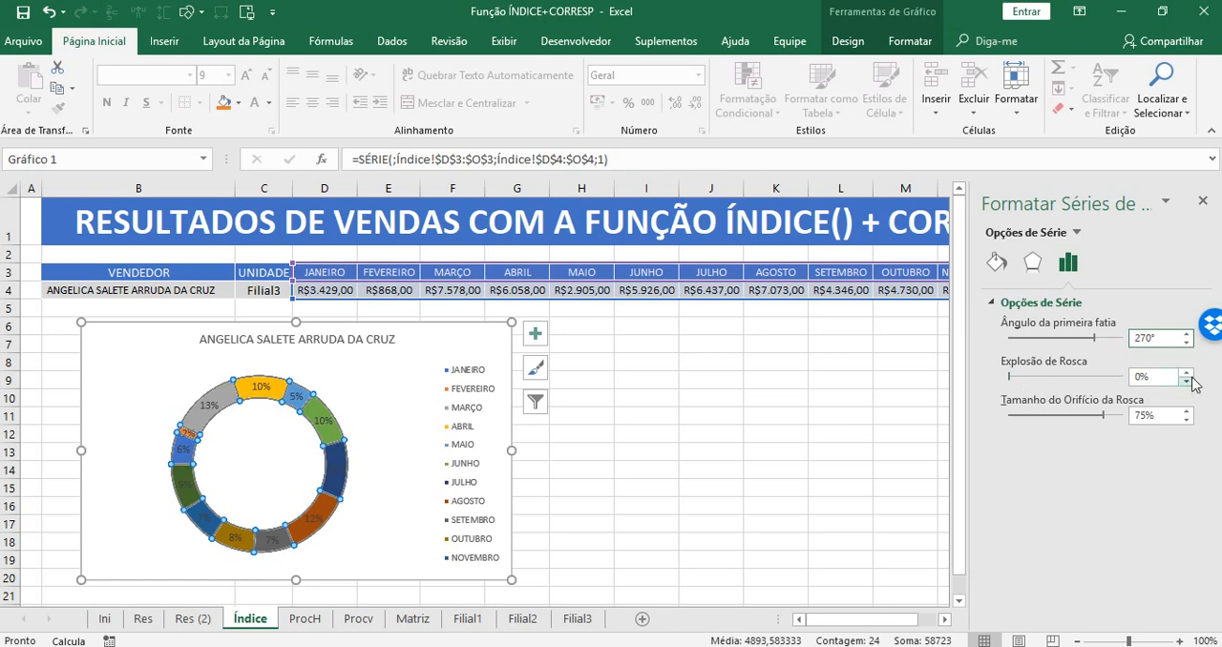
{"action": "double_click", "coordinate": [1163, 416]}
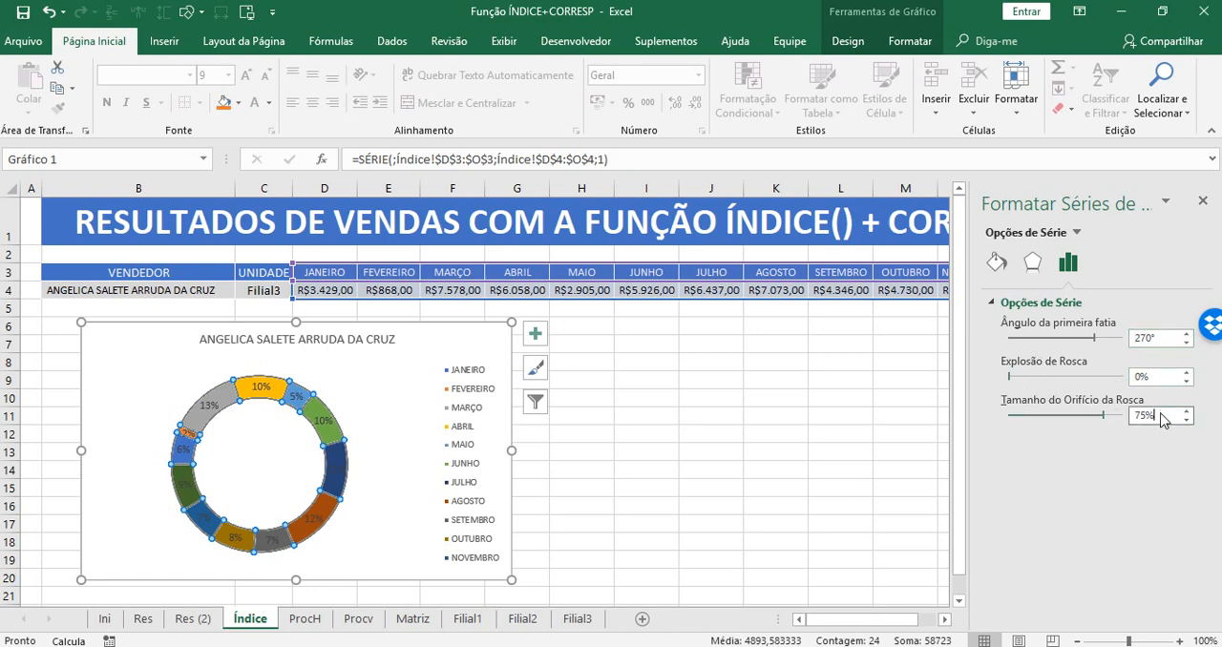
{"action": "type", "text": "5"}
{"action": "key", "text": "Return"}
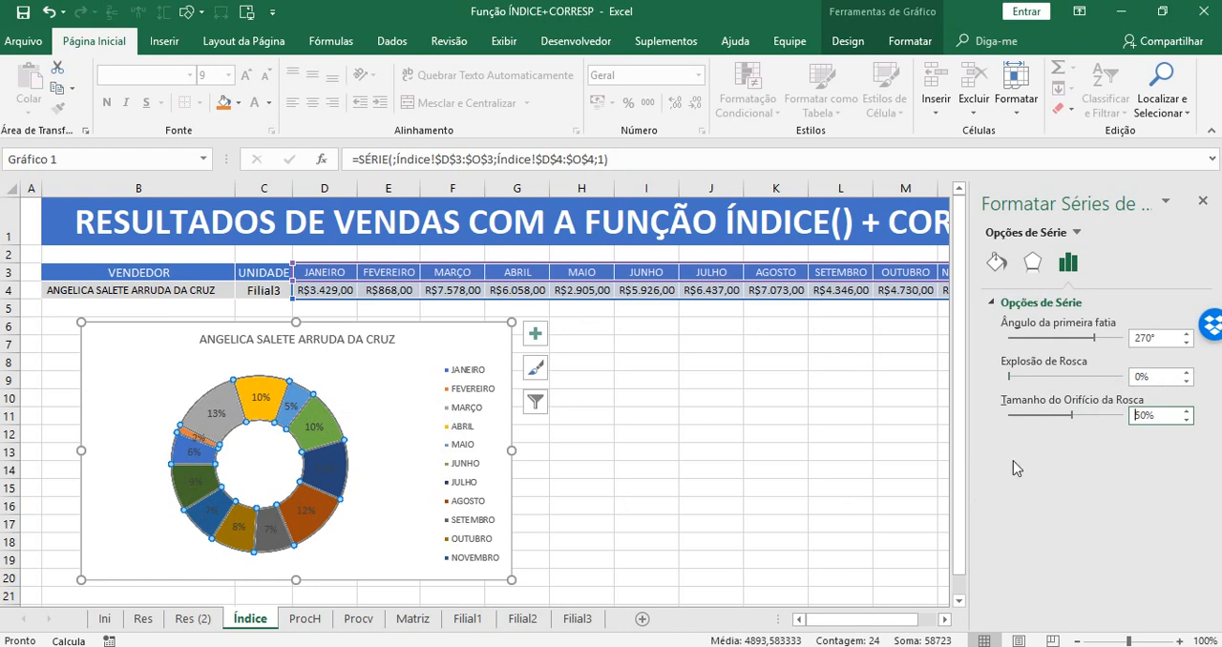
Format the doughnut's percentage labels in white bold text and reduce their font size to 8.
{"action": "left_click", "coordinate": [322, 467]}
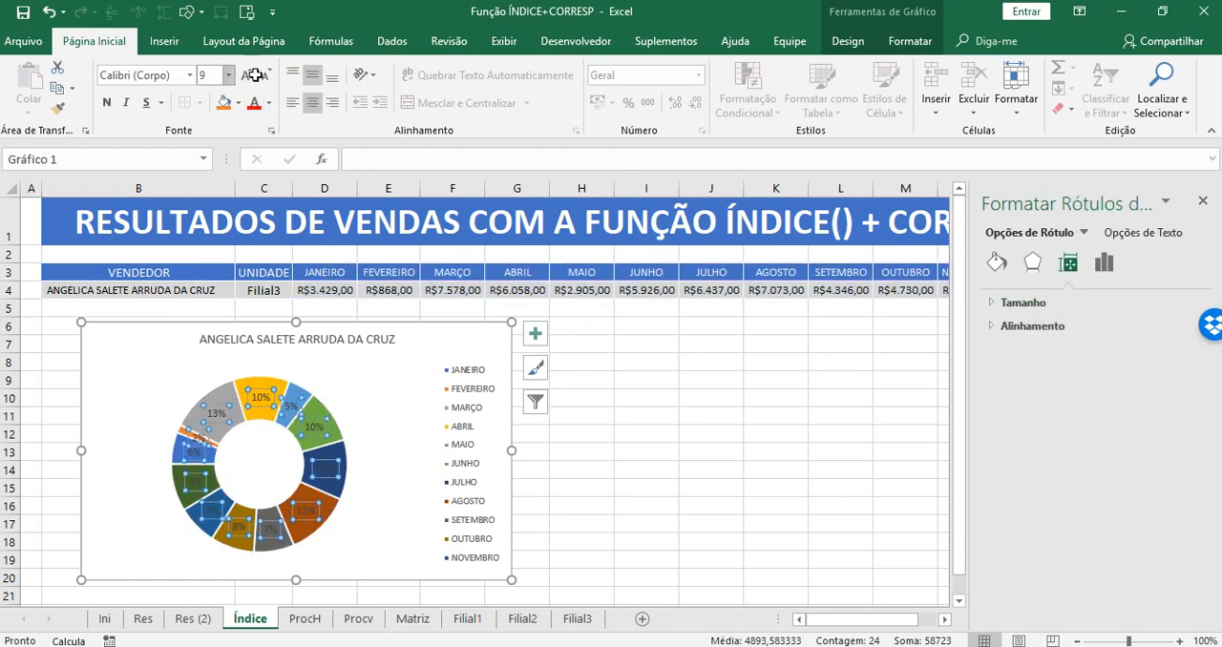
{"action": "left_click", "coordinate": [269, 103]}
{"action": "left_click", "coordinate": [259, 168]}
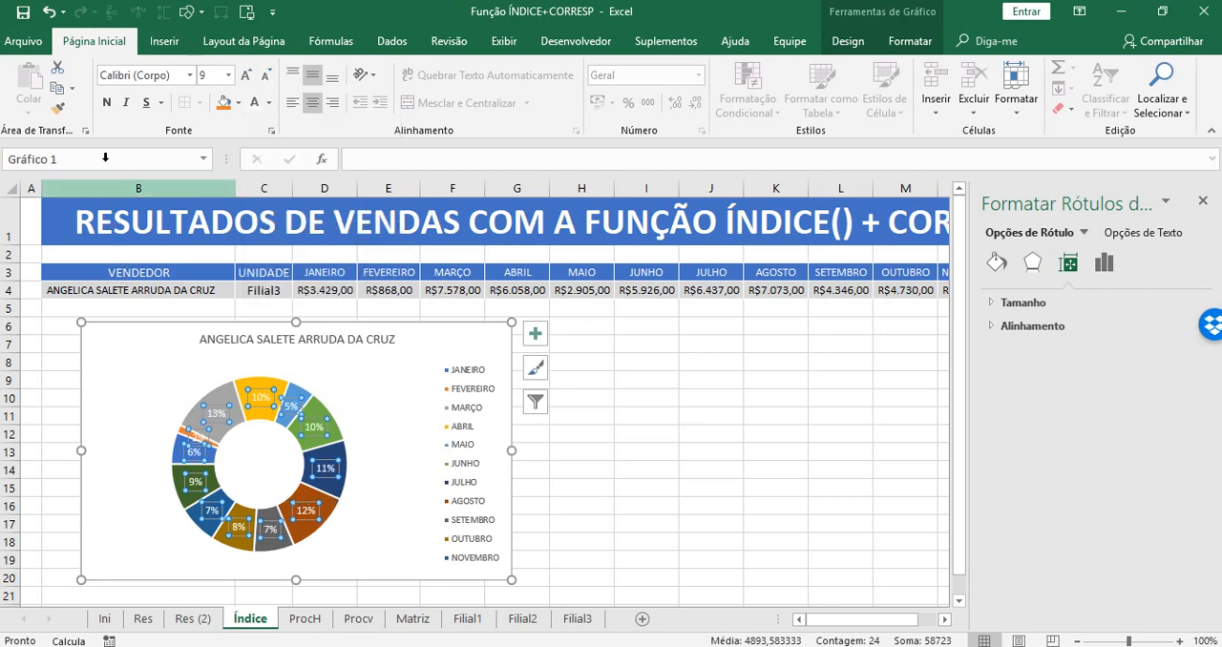
{"action": "left_click", "coordinate": [104, 104]}
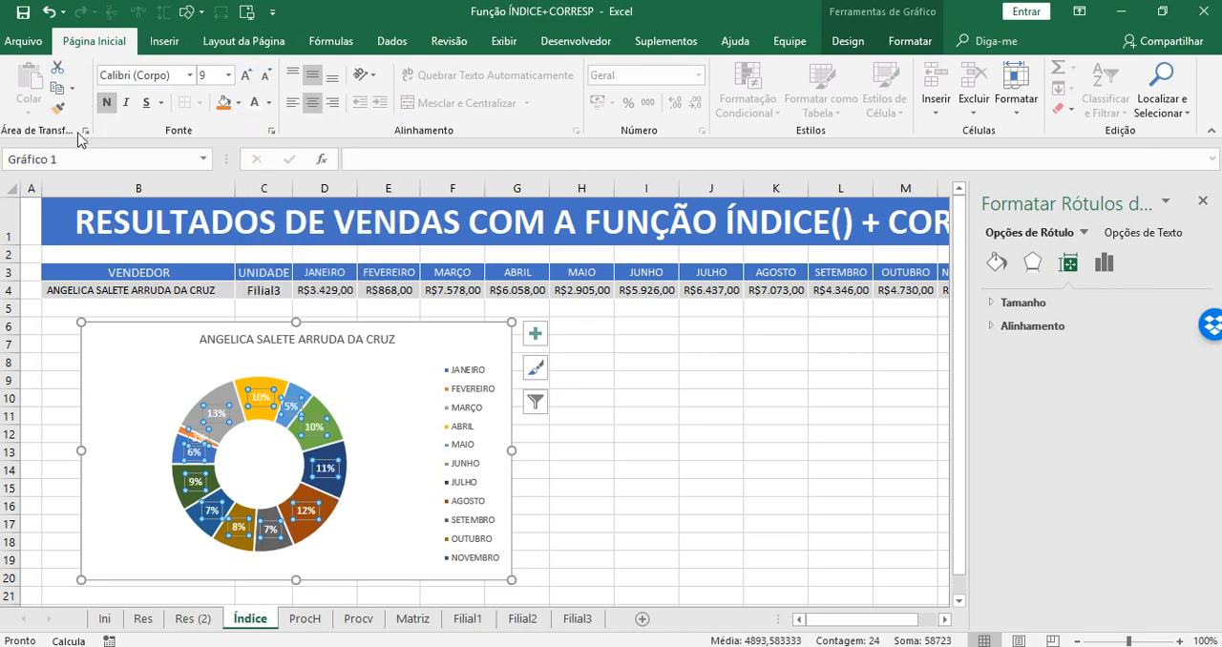
{"action": "left_click", "coordinate": [265, 76]}
{"action": "left_click", "coordinate": [414, 448]}
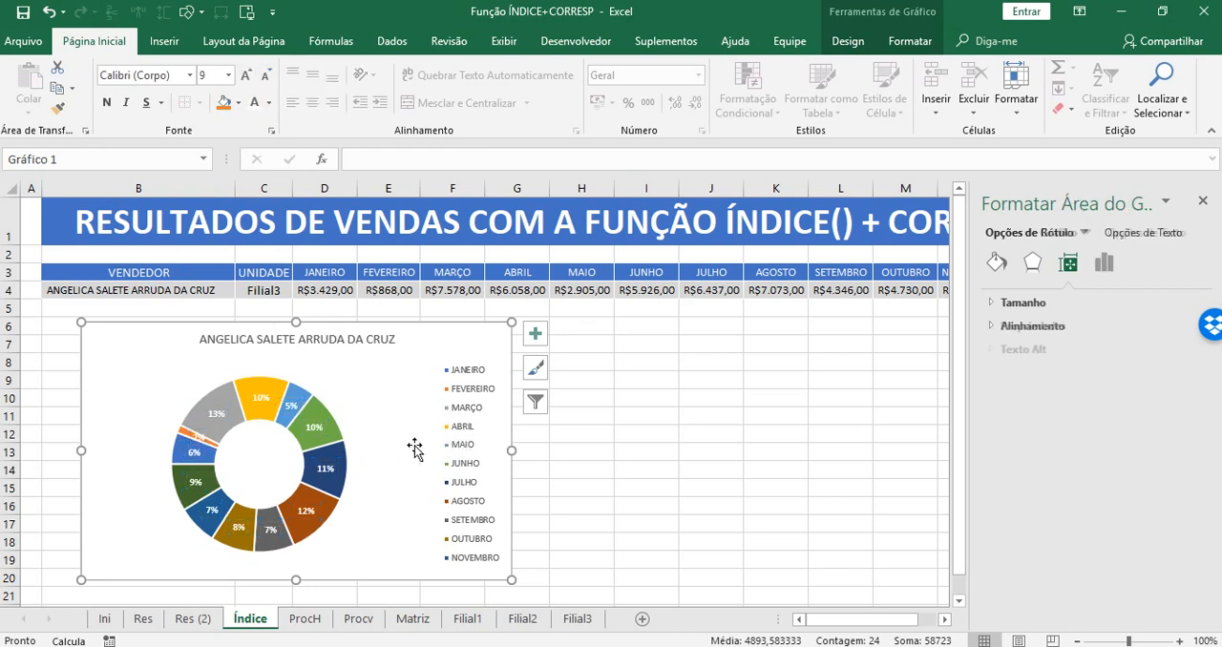
Change the percentage labels' font color to black and close the chart formatting options.
{"action": "left_click", "coordinate": [316, 441]}
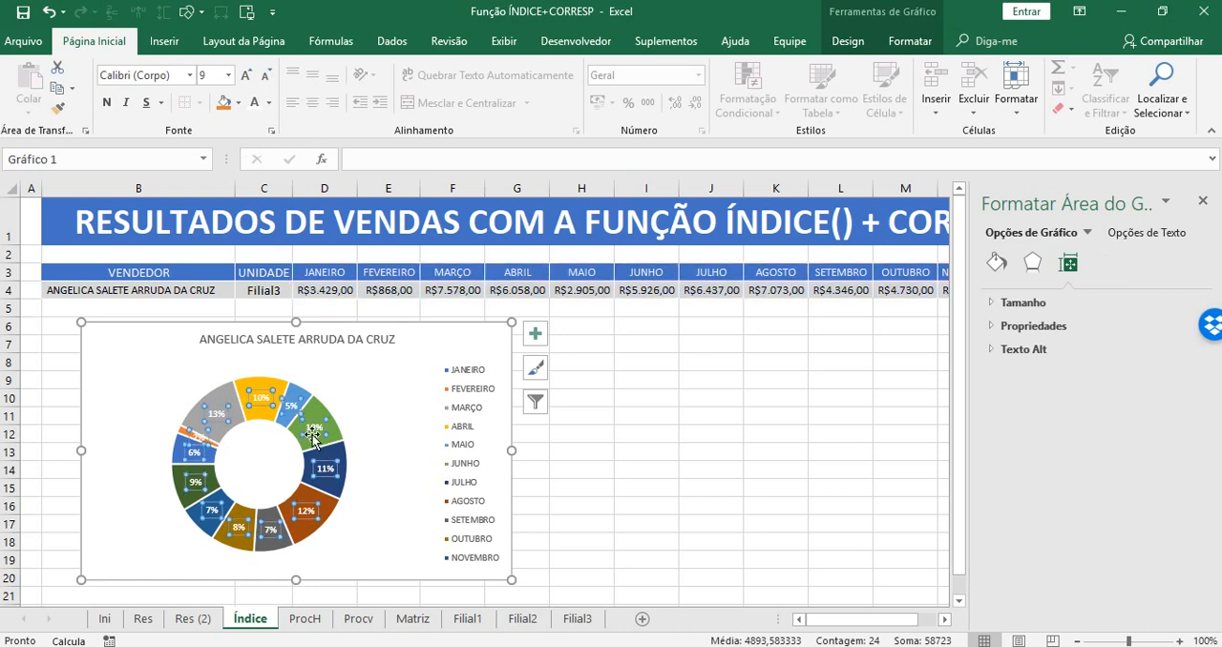
{"action": "left_click", "coordinate": [268, 106]}
{"action": "left_click", "coordinate": [263, 121]}
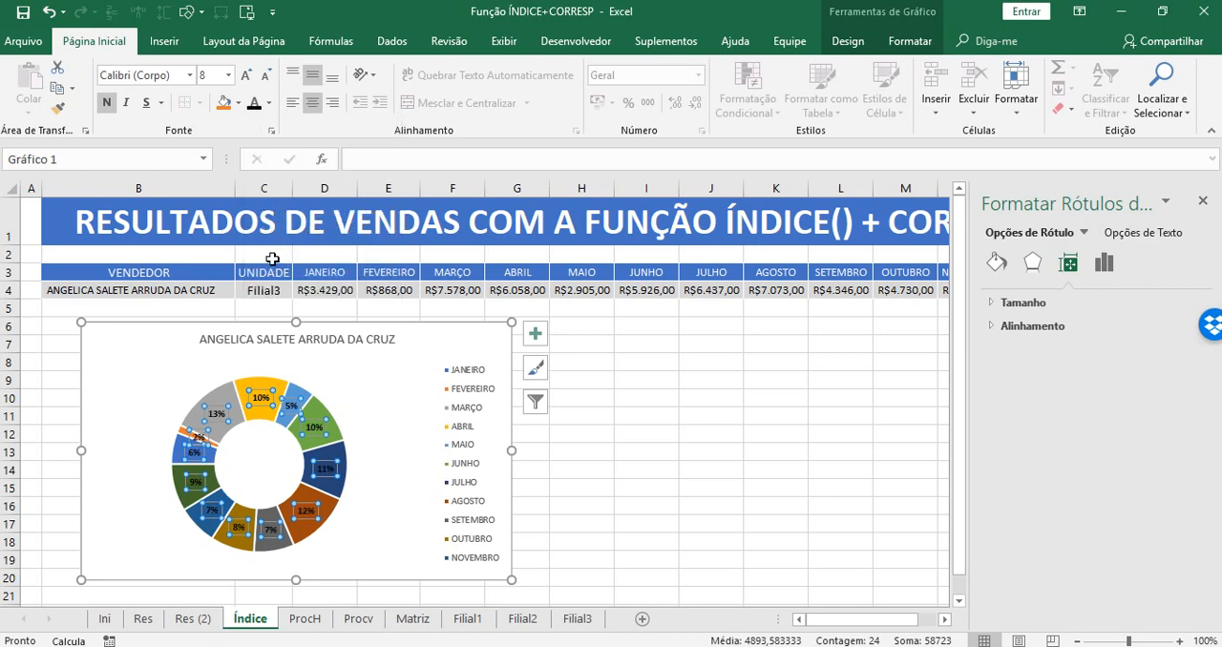
{"action": "left_click", "coordinate": [395, 428]}
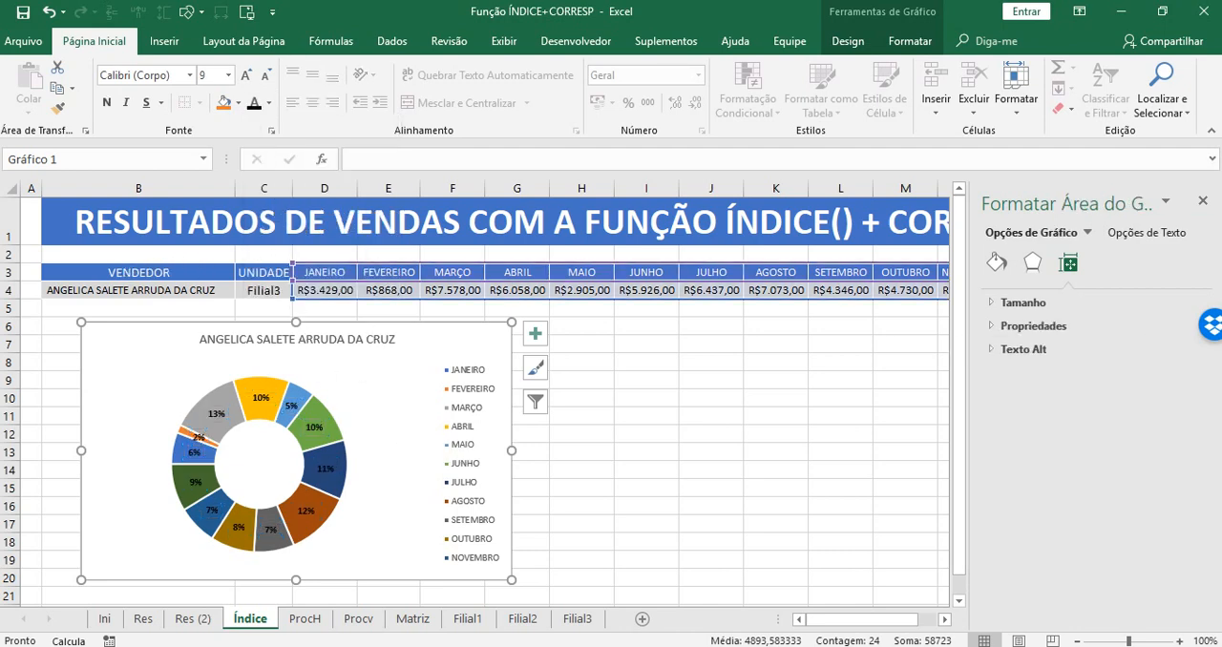
{"action": "left_click", "coordinate": [1205, 203]}
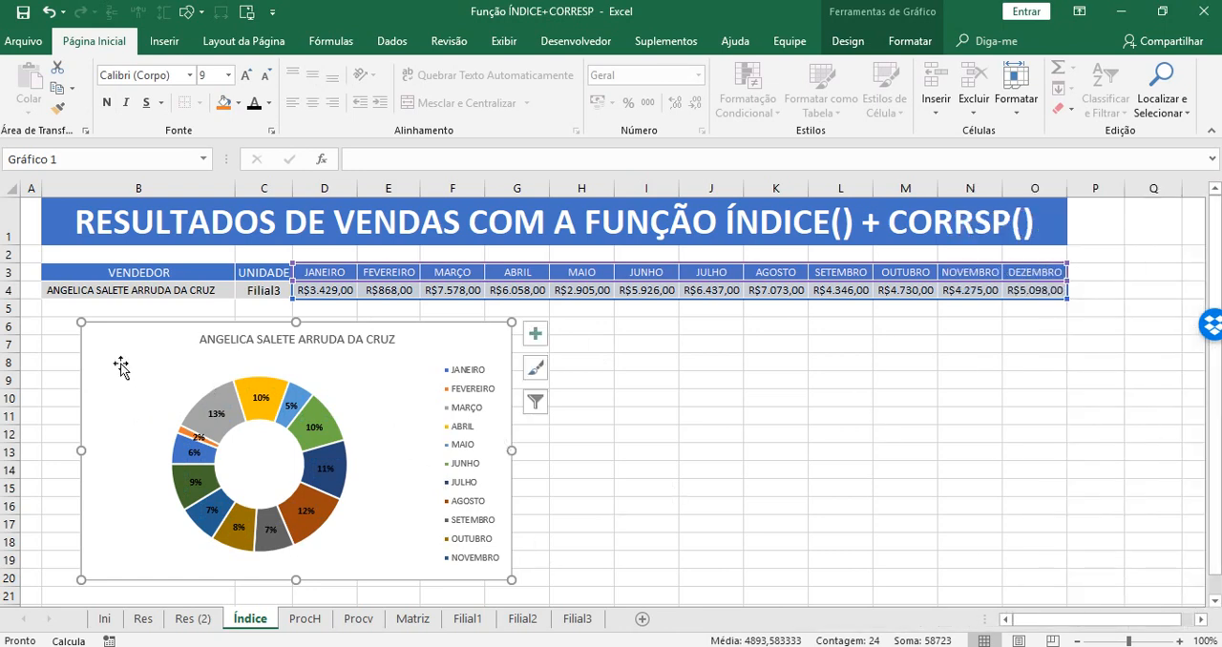
Move the doughnut chart directly under the results table and resize it to cover B5:F20, with all twelve months in the legend.
{"action": "left_click_drag", "start_coordinate": [121, 365], "coordinate": [83, 342]}
{"action": "left_click_drag", "start_coordinate": [476, 431], "coordinate": [682, 435]}
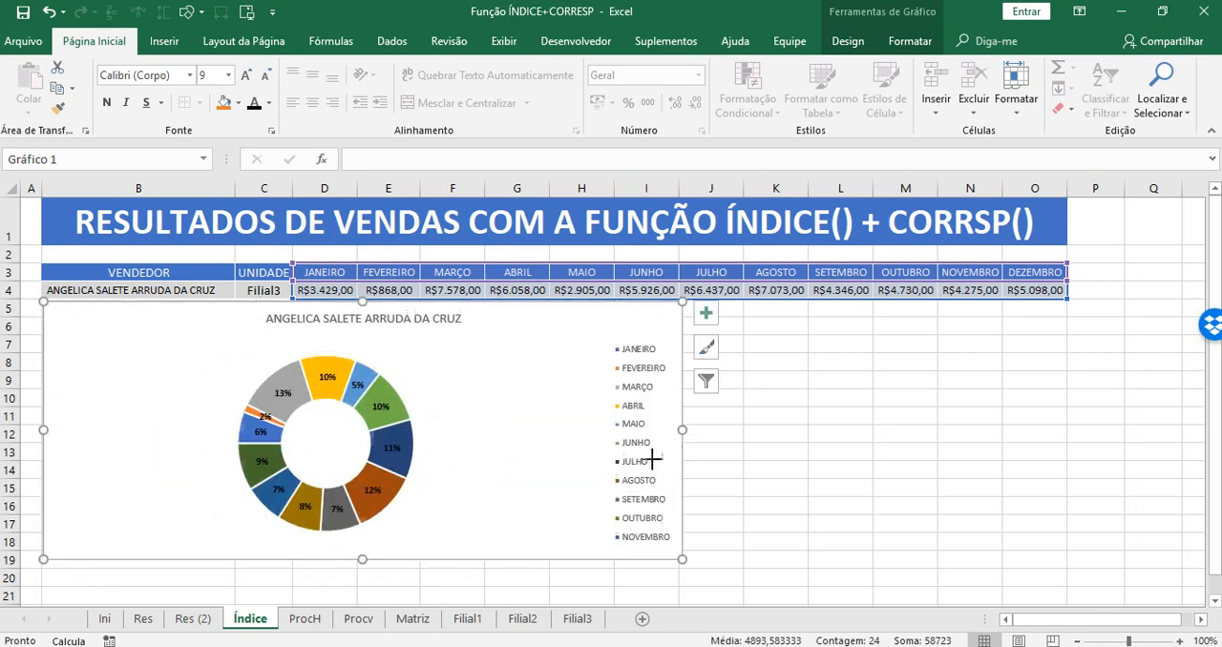
{"action": "left_click_drag", "start_coordinate": [361, 560], "coordinate": [357, 586]}
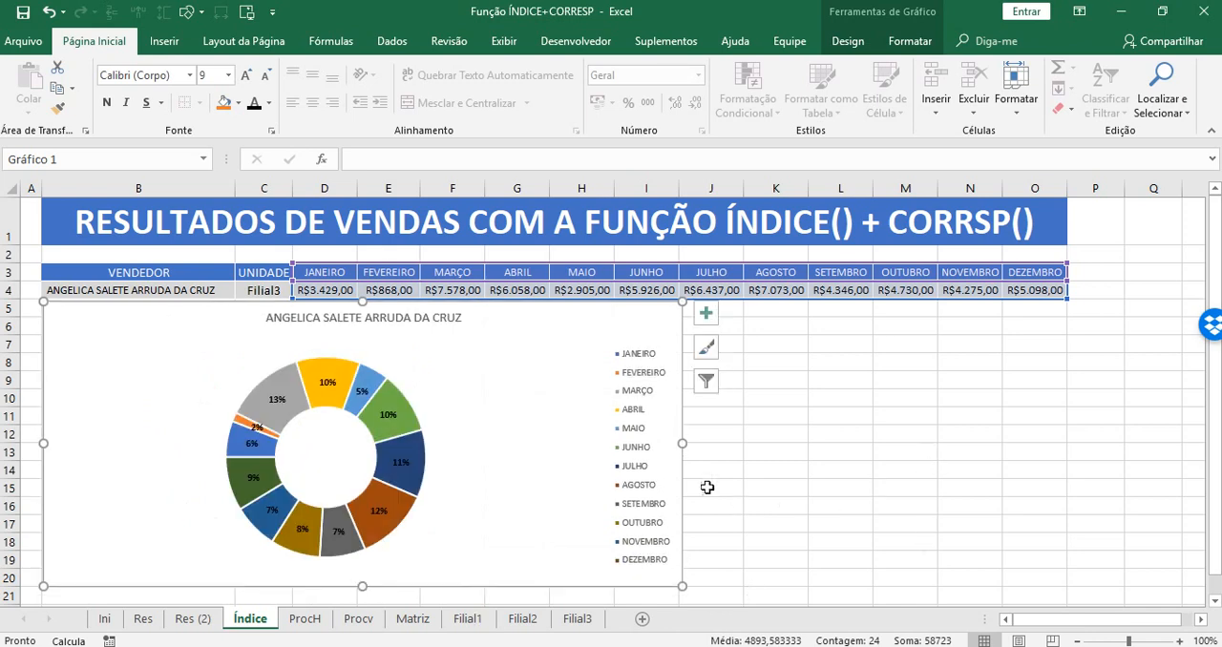
{"action": "left_click_drag", "start_coordinate": [684, 443], "coordinate": [485, 441]}
{"action": "left_click", "coordinate": [616, 481]}
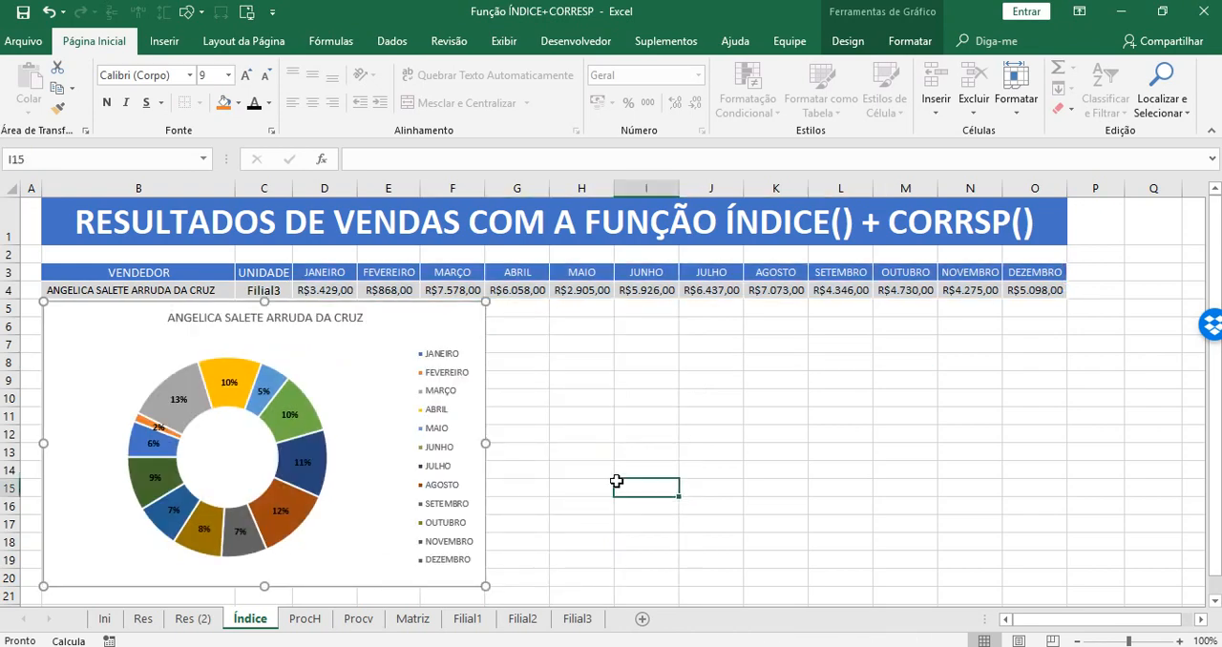
Duplicate the doughnut chart and place the copy beside the original, over columns I to O below the results table.
{"action": "left_click", "coordinate": [447, 322]}
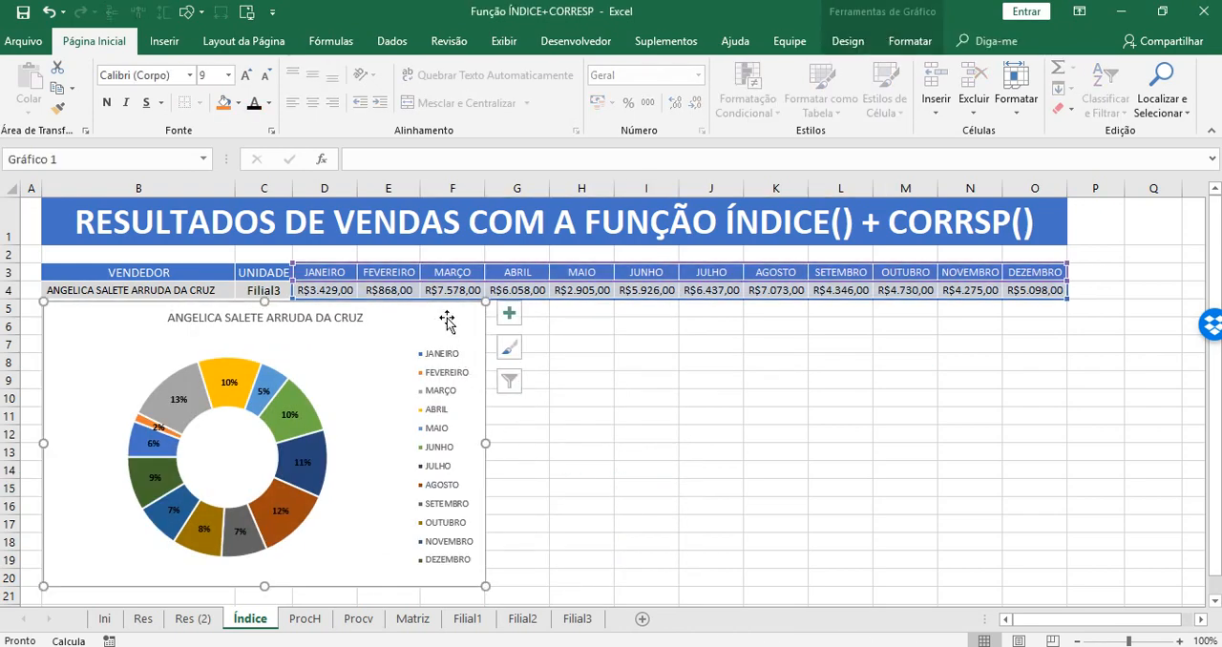
{"action": "left_click", "coordinate": [686, 400]}
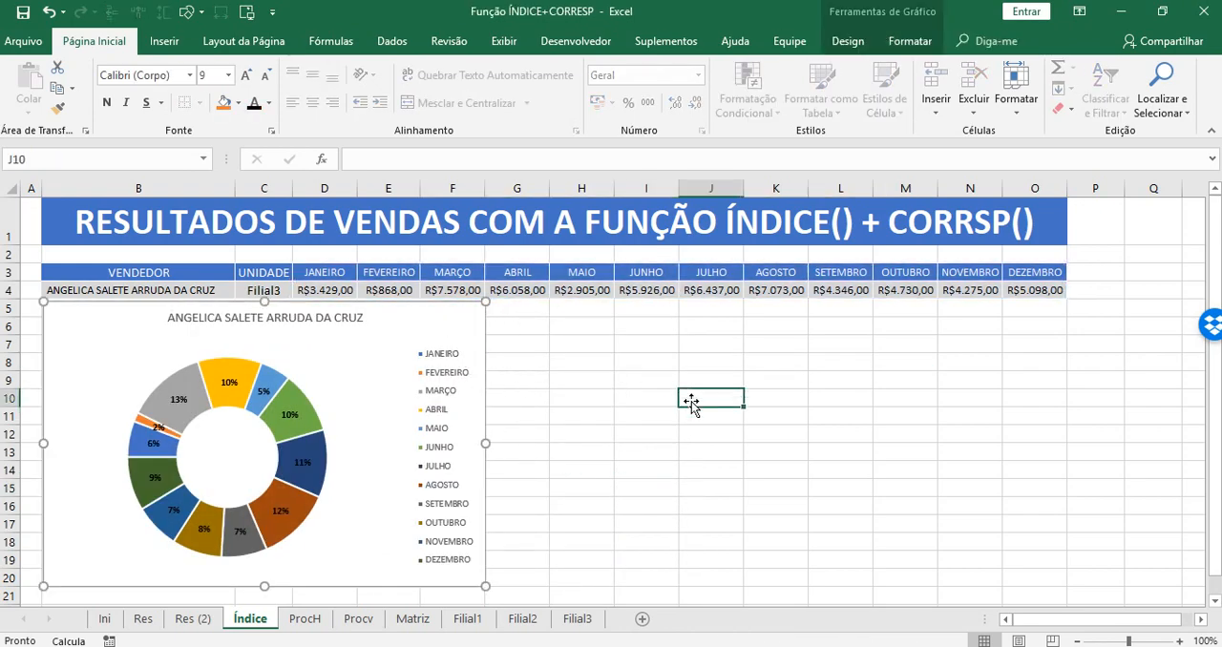
{"action": "left_click", "coordinate": [432, 327]}
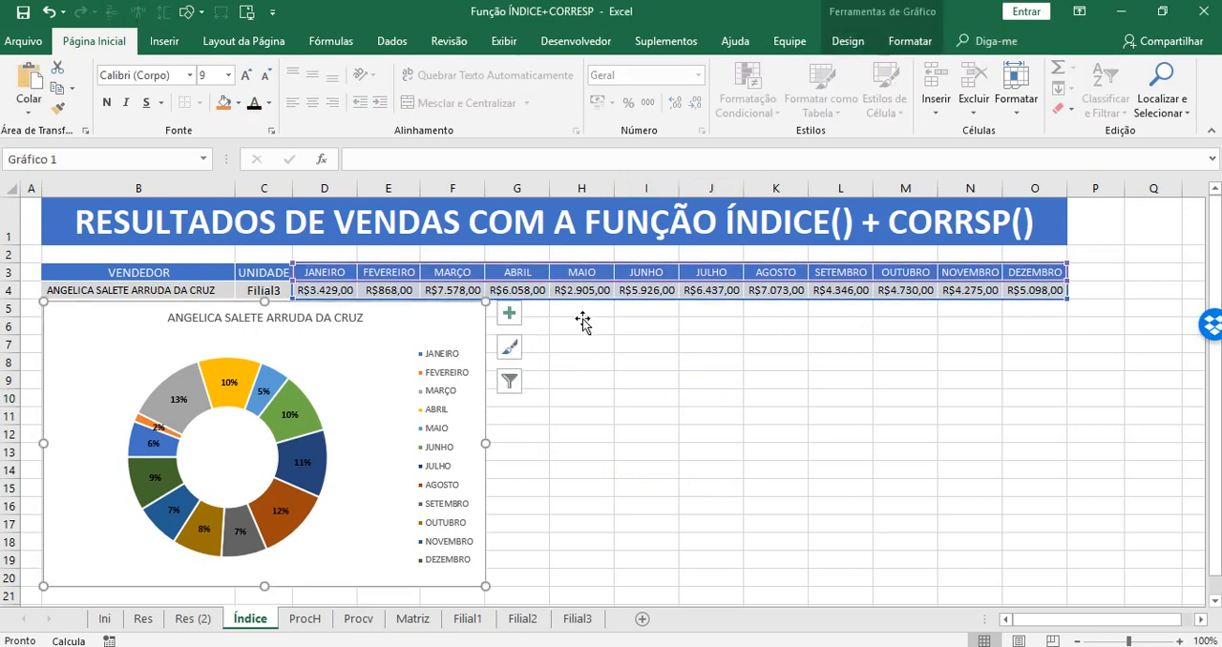
{"action": "right_click", "coordinate": [444, 332]}
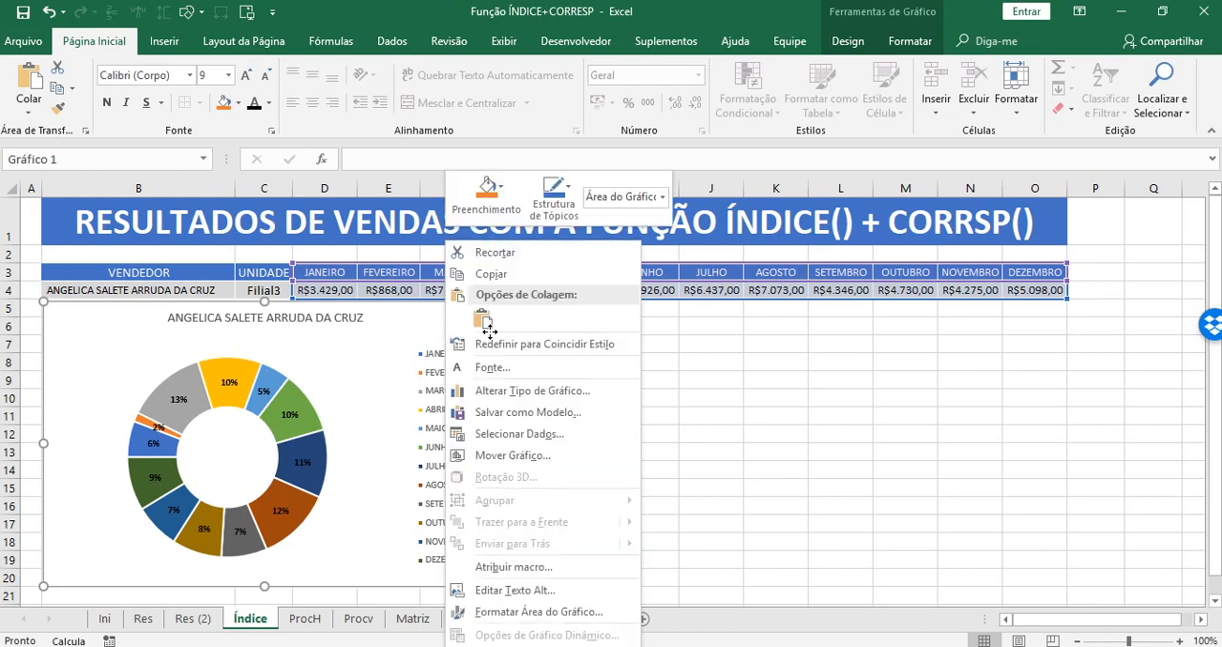
{"action": "left_click", "coordinate": [482, 278]}
{"action": "left_click", "coordinate": [540, 307]}
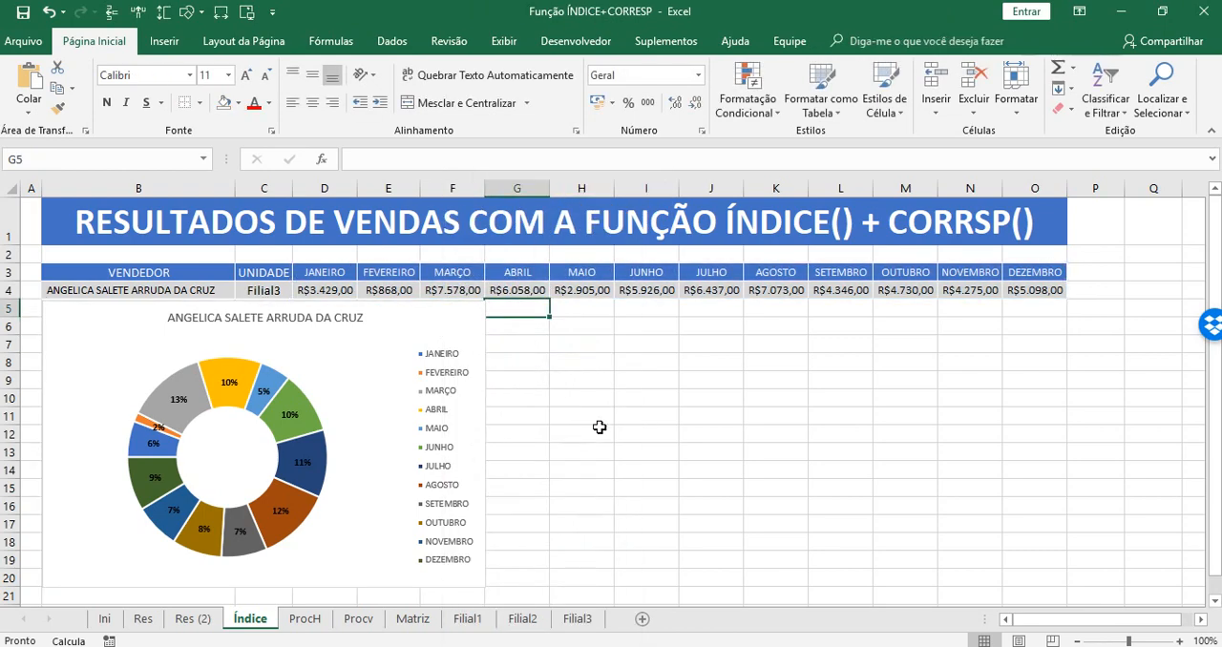
{"action": "key", "text": "ctrl+v"}
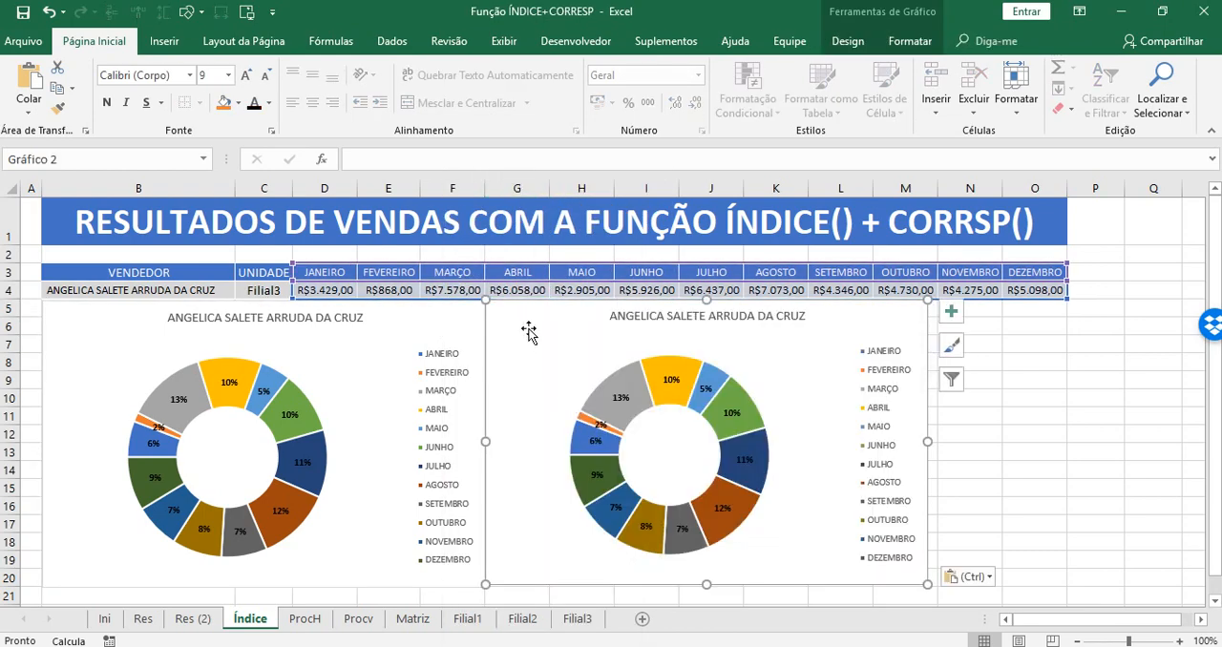
{"action": "left_click_drag", "start_coordinate": [525, 330], "coordinate": [659, 330]}
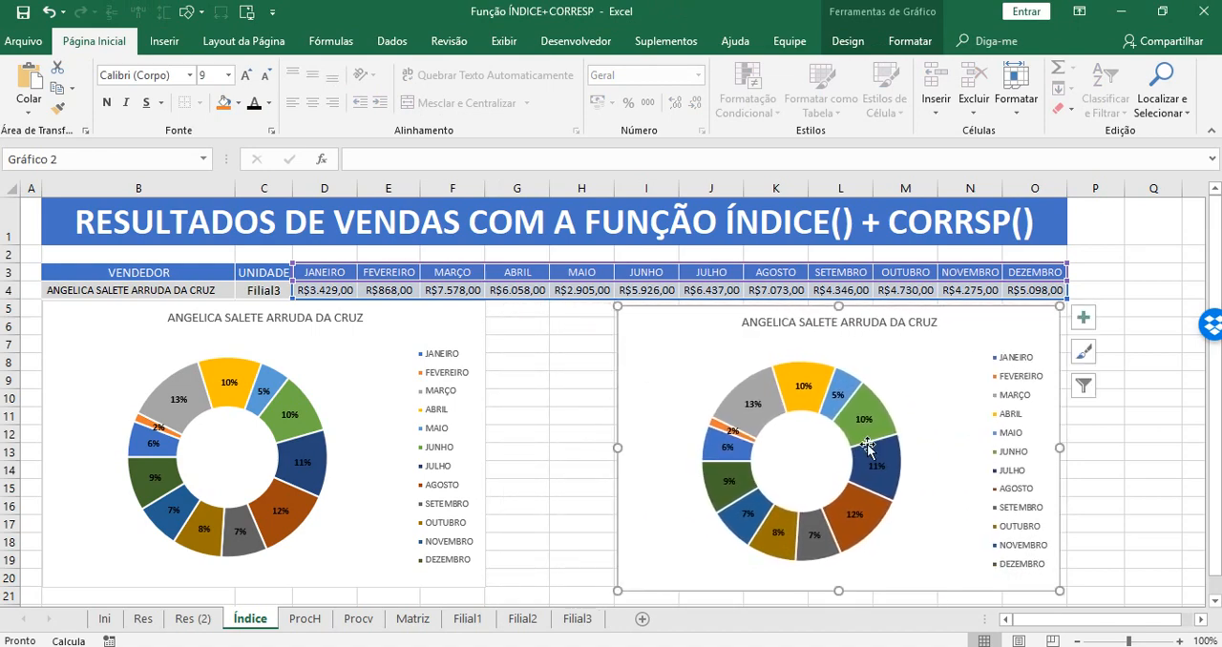
Set the copied doughnut's data labels to show Valor instead of Porcentagem and close the label formatting options.
{"action": "left_click", "coordinate": [800, 385]}
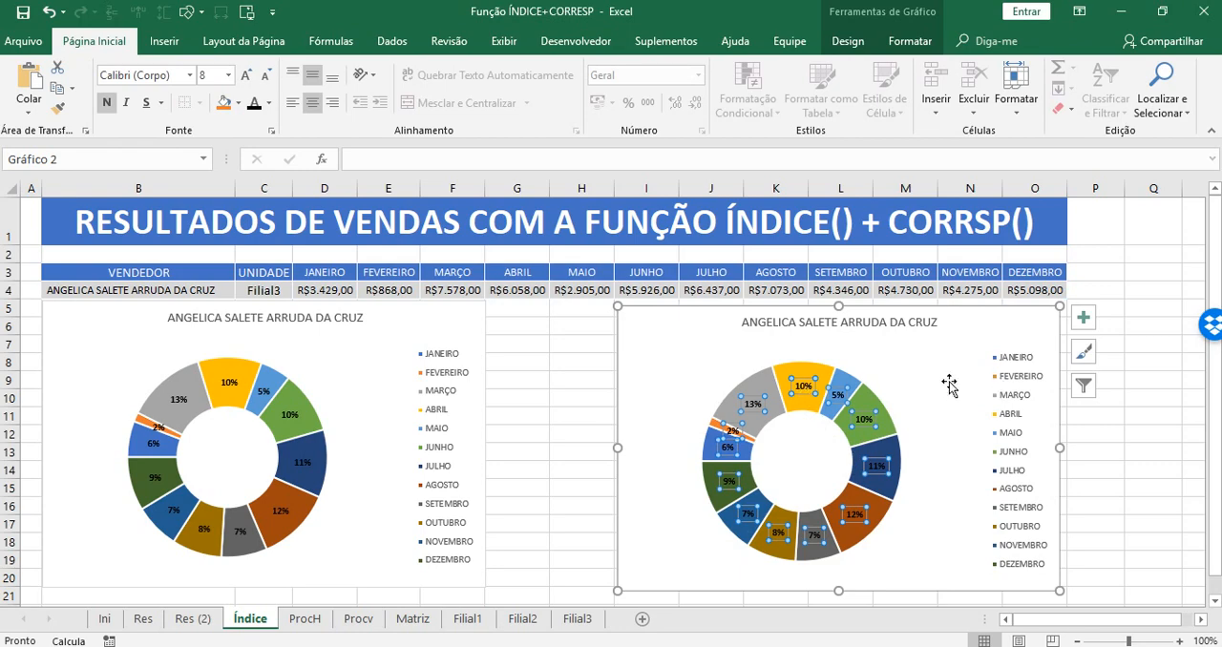
{"action": "right_click", "coordinate": [806, 394]}
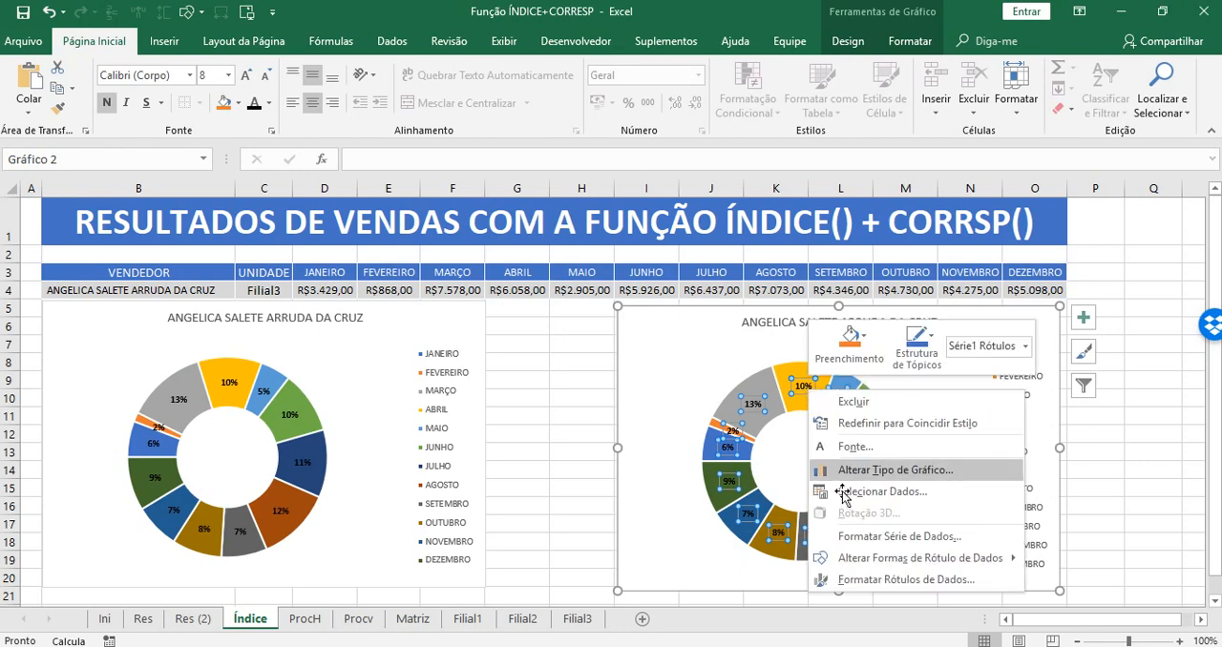
{"action": "left_click", "coordinate": [859, 580]}
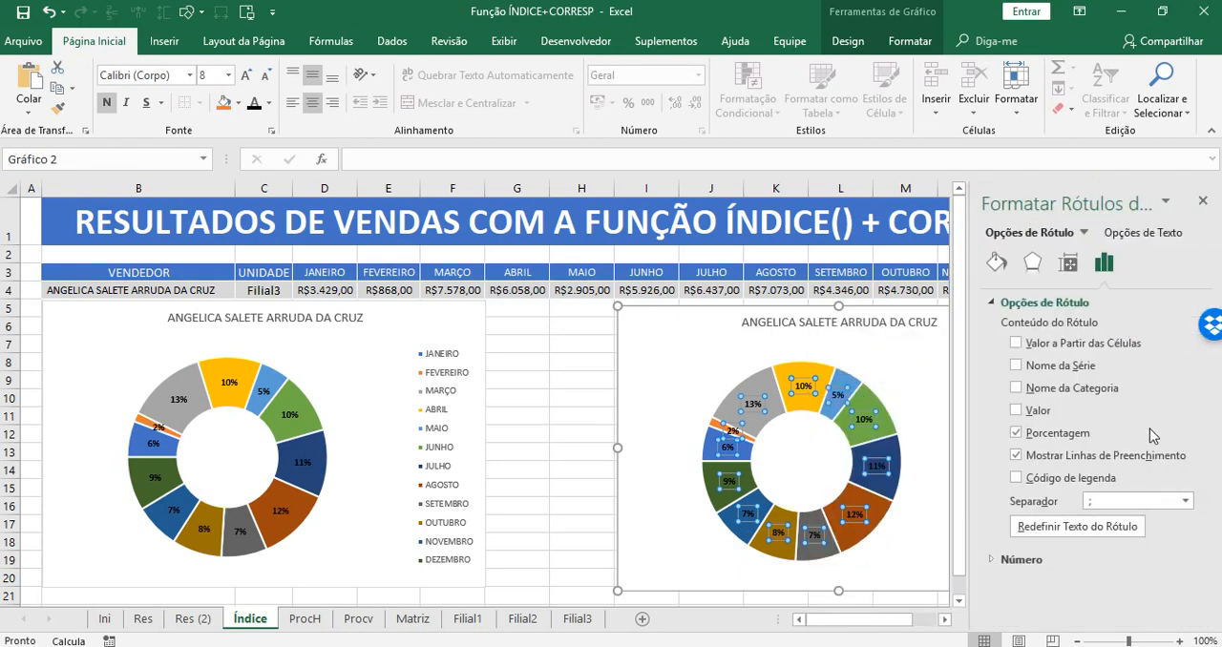
{"action": "left_click", "coordinate": [1016, 410]}
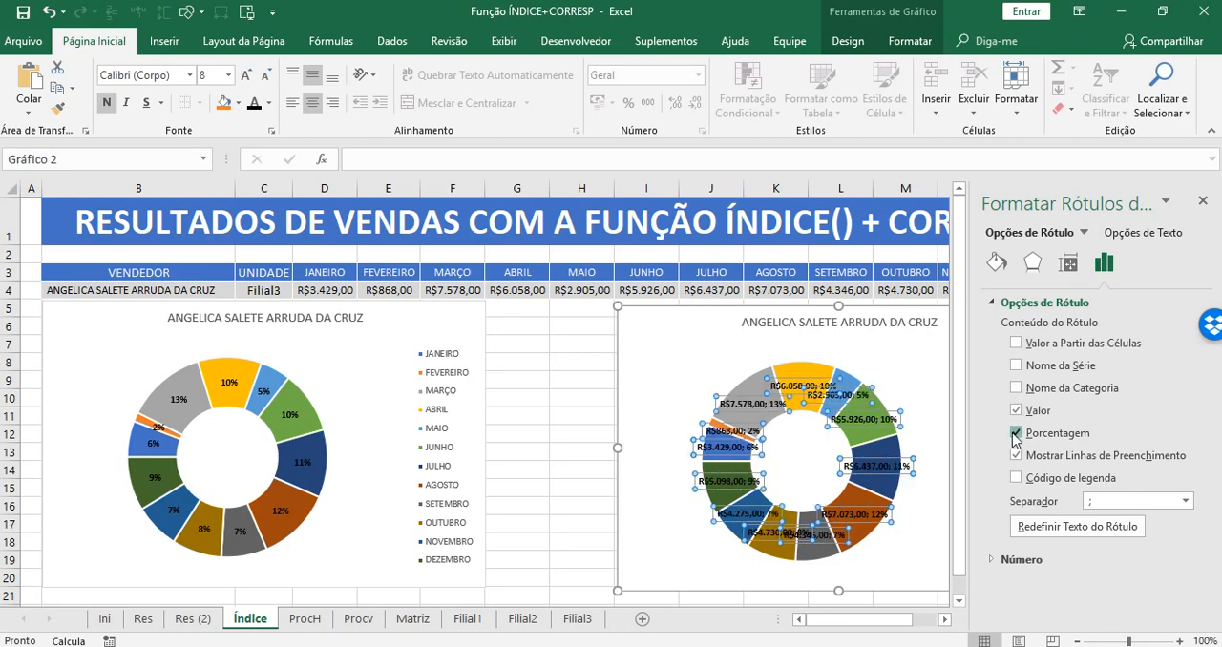
{"action": "left_click", "coordinate": [1015, 434]}
{"action": "left_click", "coordinate": [1205, 198]}
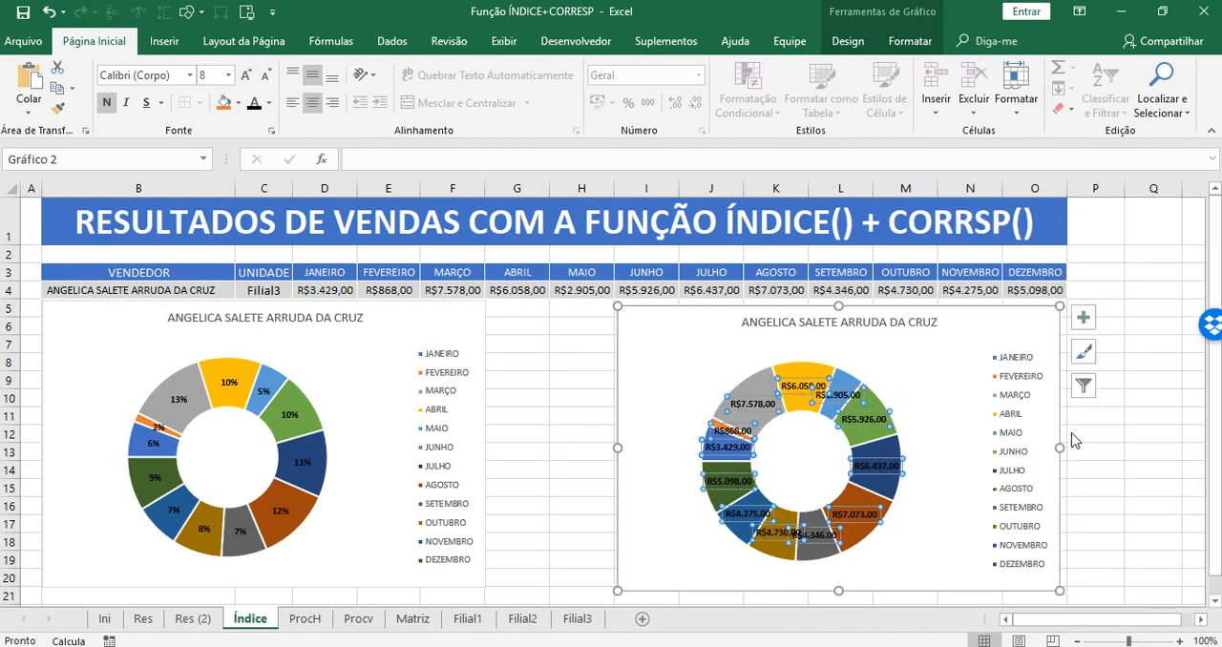
{"action": "left_click", "coordinate": [1071, 432]}
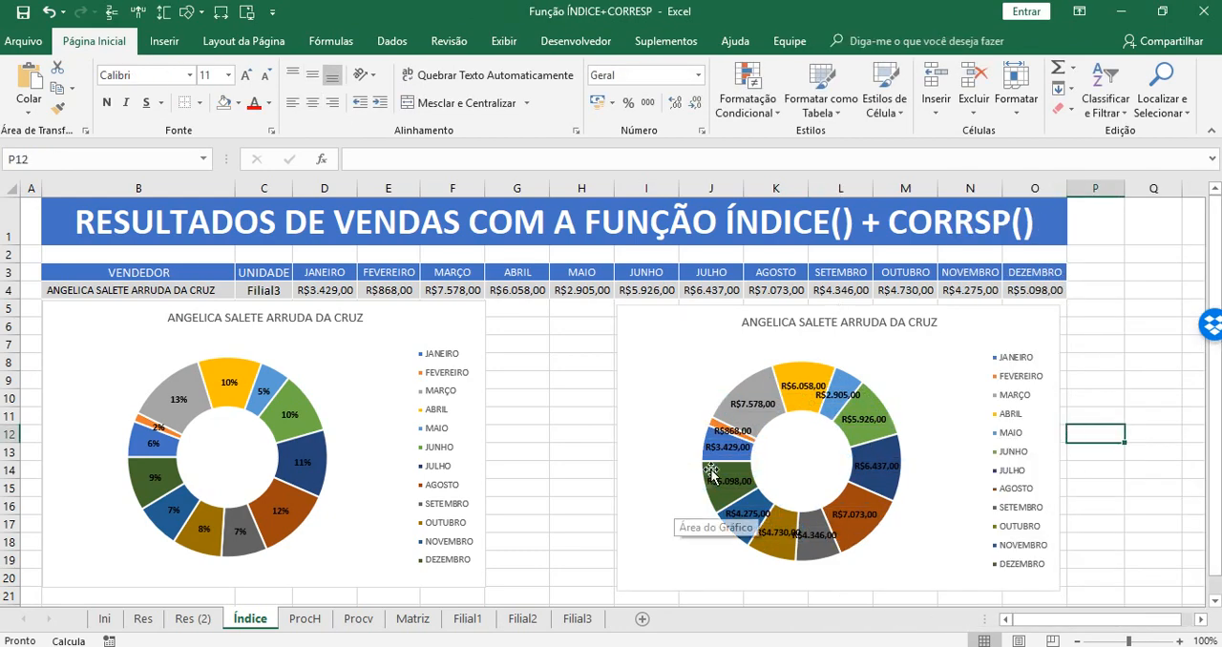
Examine the size and alignment settings for the copied doughnut's value labels.
{"action": "left_click", "coordinate": [861, 520]}
{"action": "right_click", "coordinate": [861, 520]}
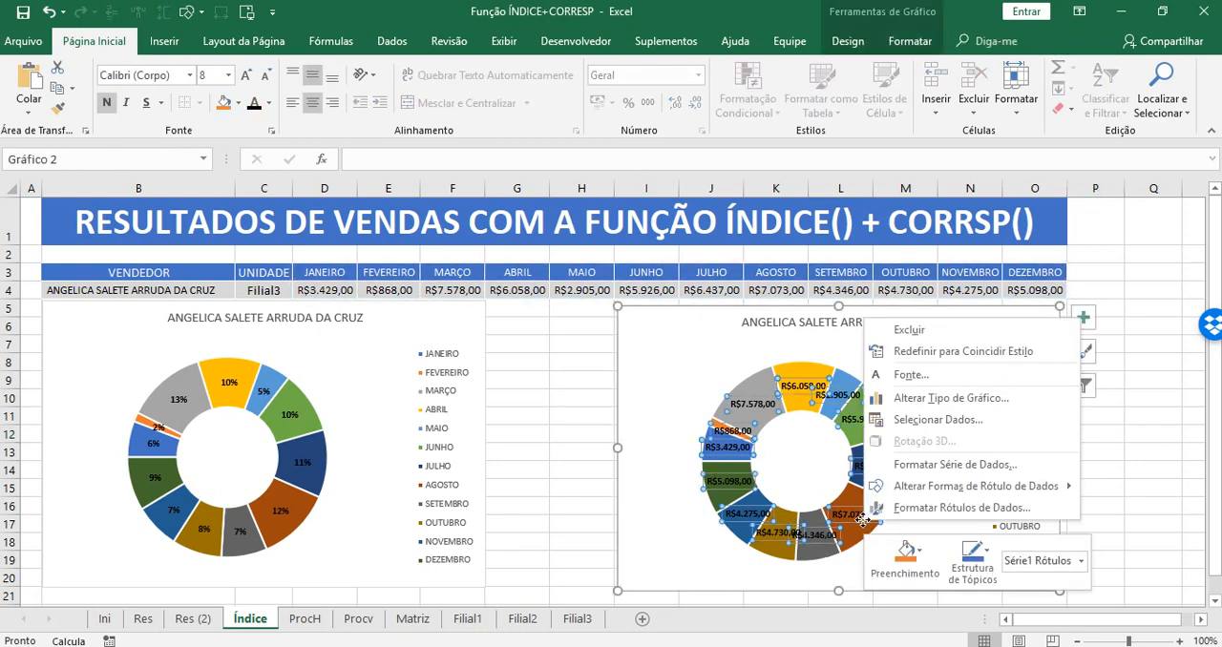
{"action": "left_click", "coordinate": [949, 508]}
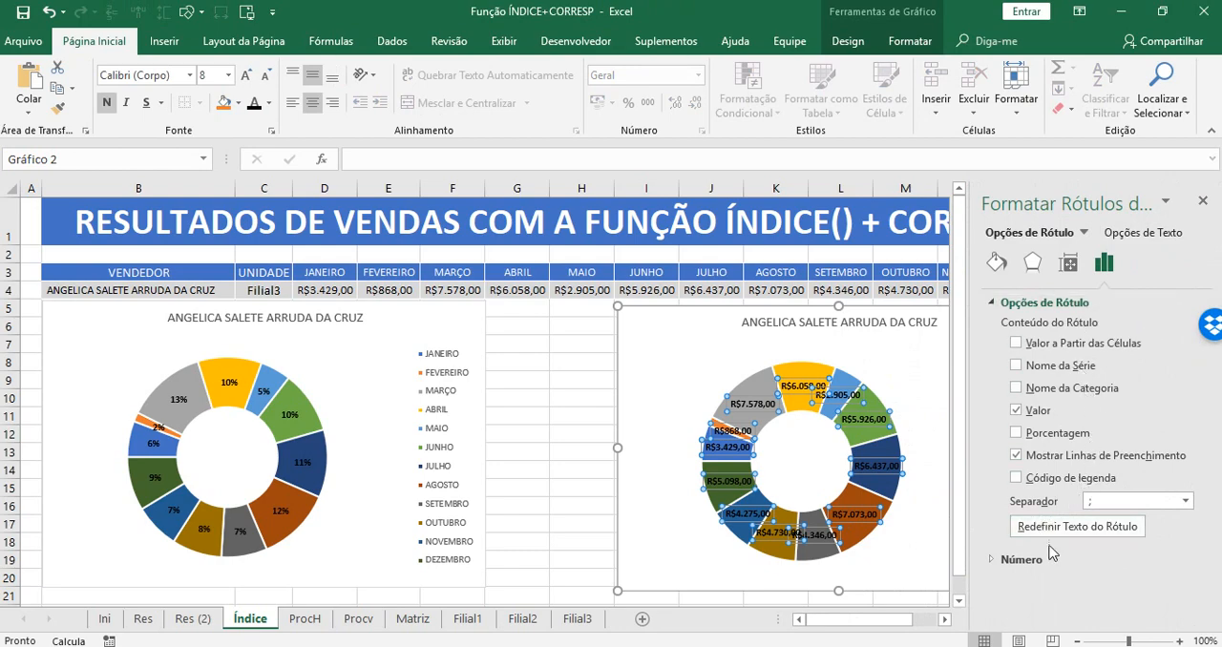
{"action": "left_click", "coordinate": [1069, 264]}
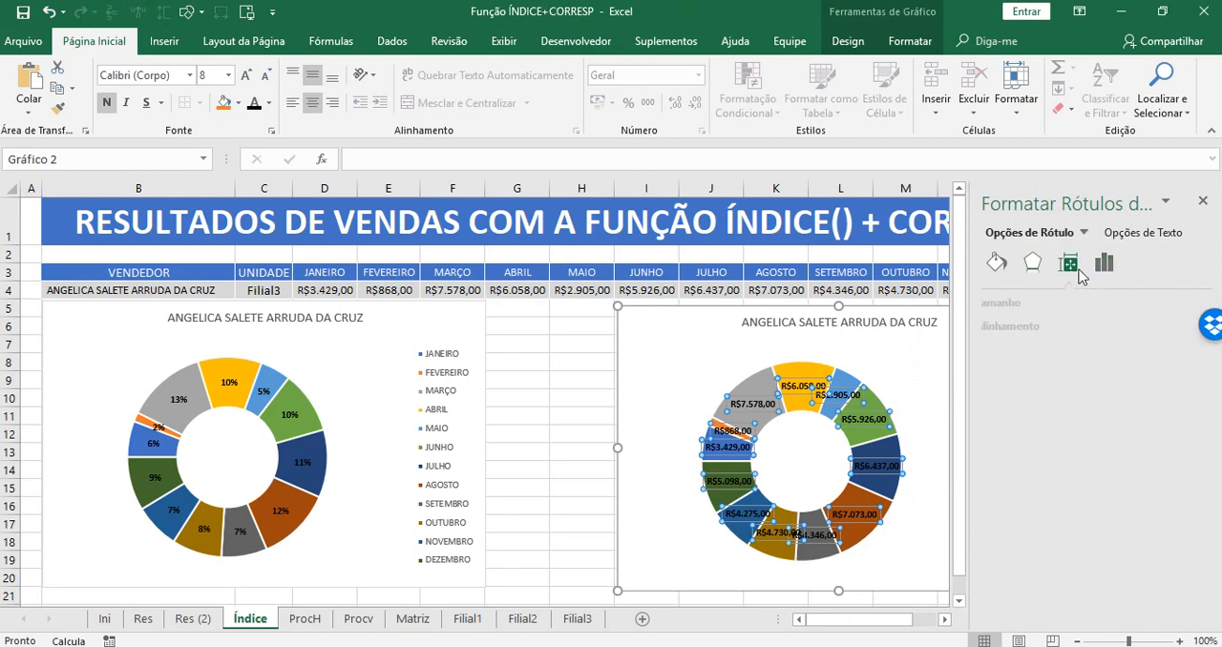
{"action": "left_click", "coordinate": [1019, 303]}
{"action": "left_click", "coordinate": [1020, 303]}
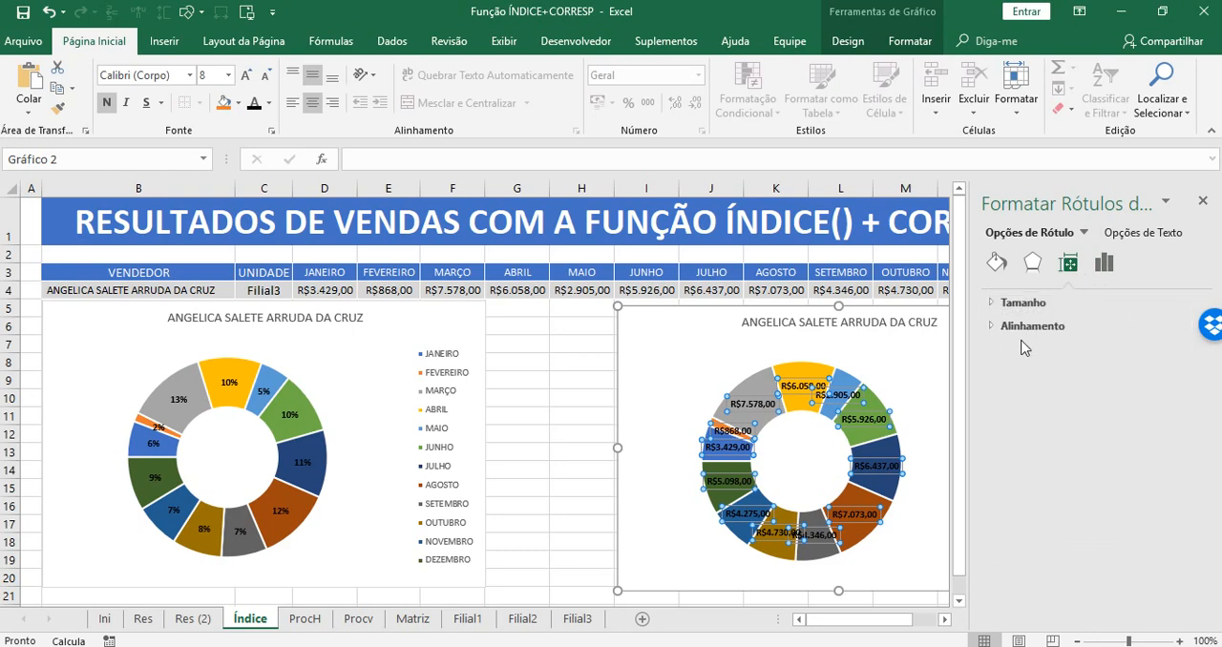
{"action": "left_click", "coordinate": [1023, 328]}
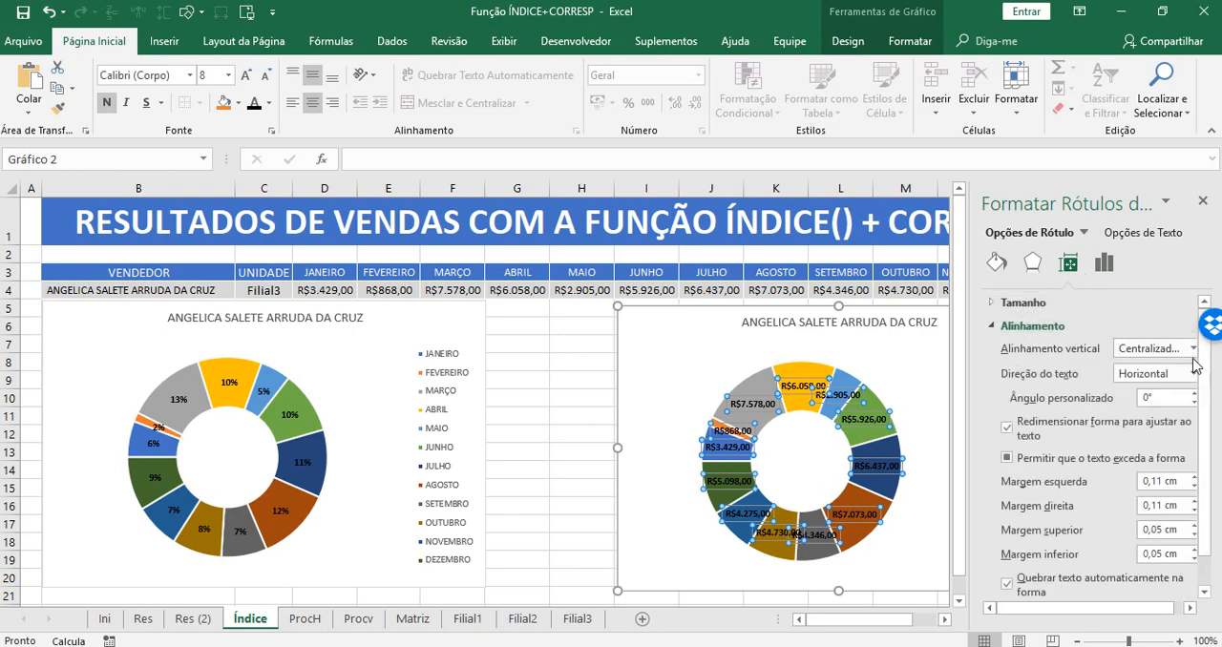
{"action": "scroll", "coordinate": [1204, 374], "scroll_direction": "down", "scroll_amount": 1}
{"action": "left_click_drag", "start_coordinate": [1205, 375], "coordinate": [1211, 408]}
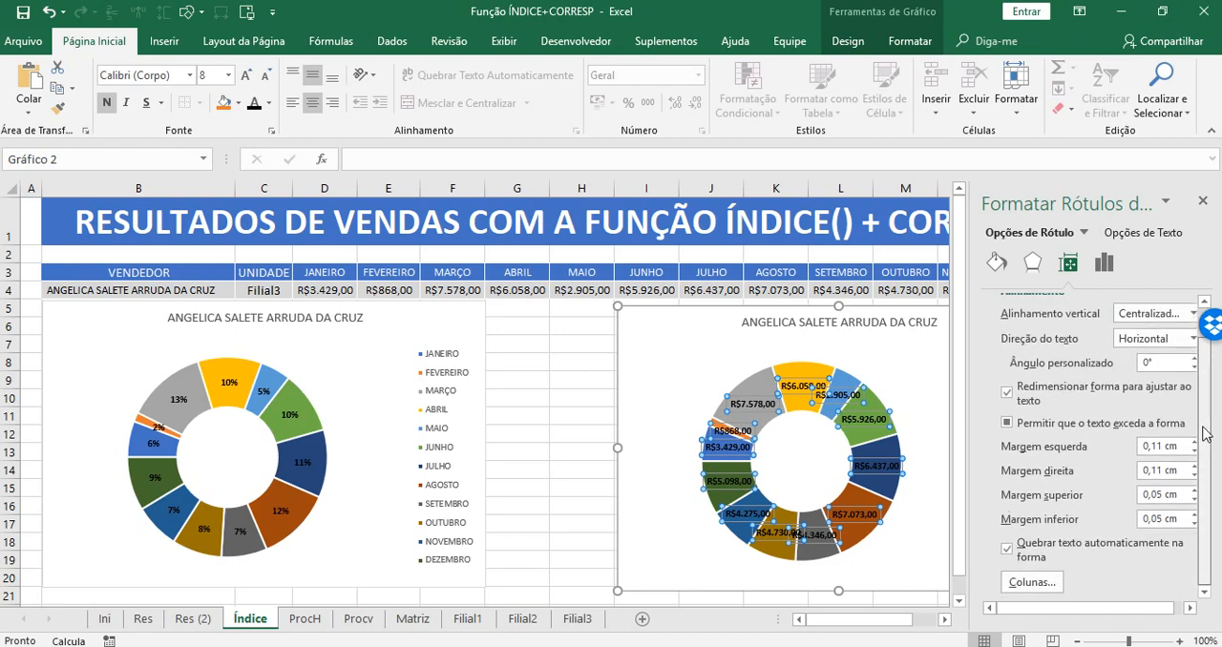
Review the effects, fill, border, label content and number format settings of the copied chart's data labels.
{"action": "left_click", "coordinate": [1037, 267]}
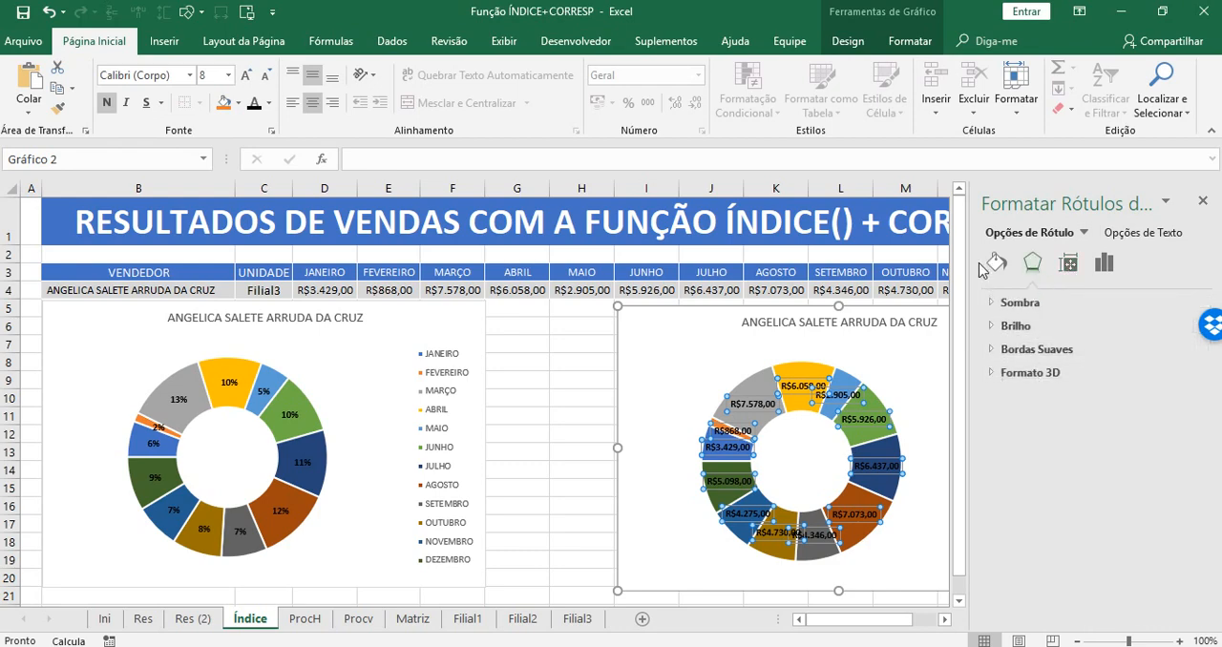
{"action": "left_click", "coordinate": [997, 266]}
{"action": "left_click", "coordinate": [1010, 304]}
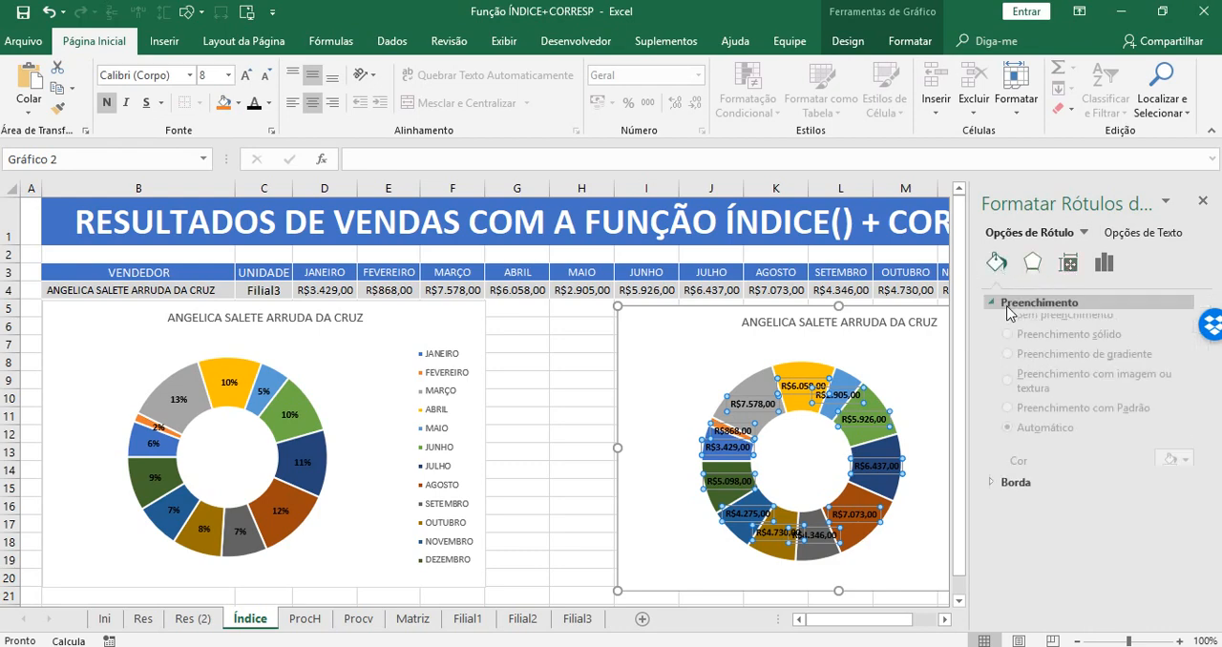
{"action": "left_click", "coordinate": [1010, 306]}
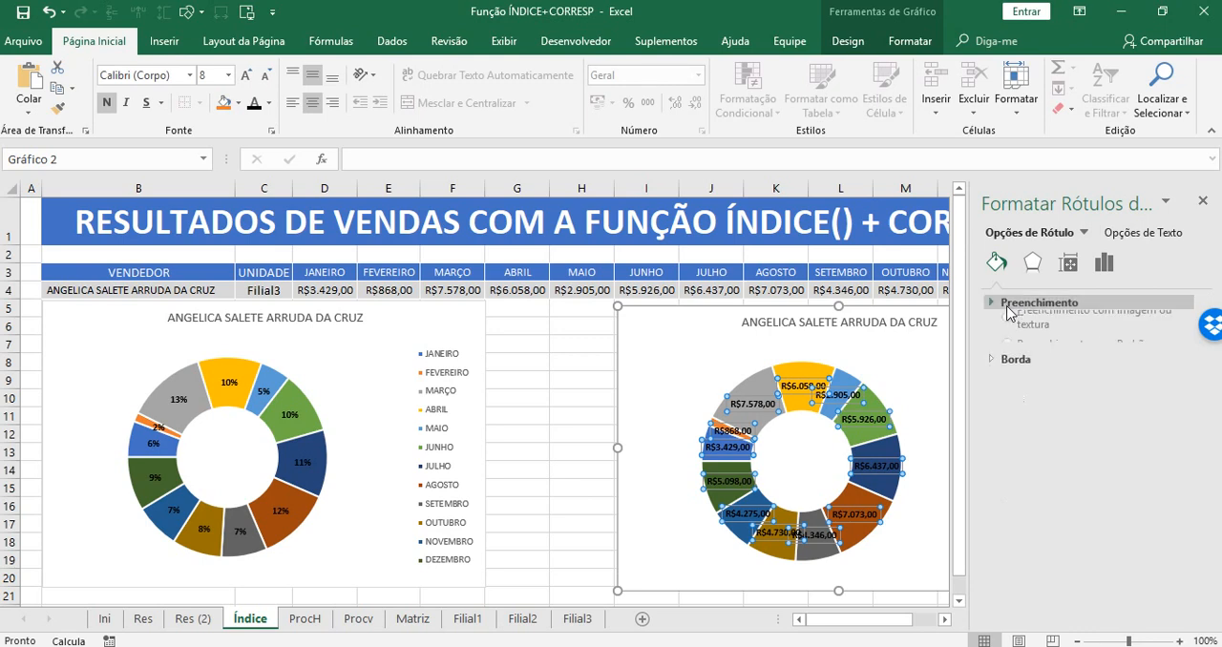
{"action": "left_click", "coordinate": [1009, 327]}
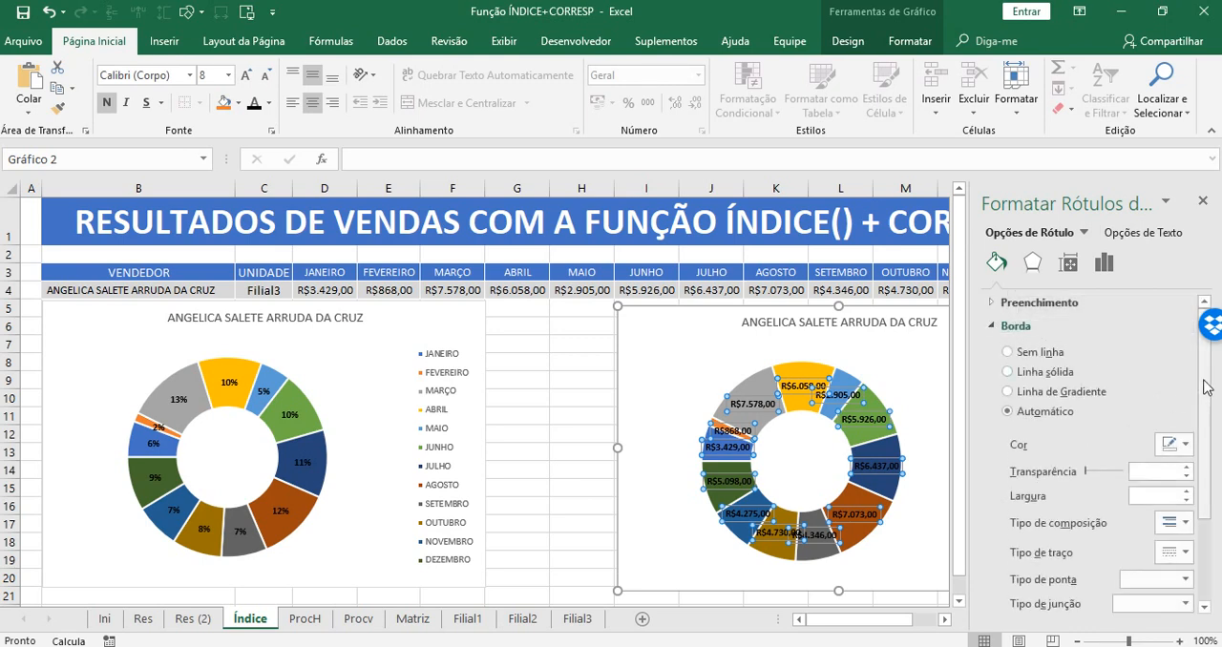
{"action": "mouse_move", "coordinate": [1200, 403]}
{"action": "left_mouse_down"}
{"action": "mouse_move", "coordinate": [1200, 480]}
{"action": "mouse_move", "coordinate": [1205, 389]}
{"action": "left_mouse_up"}
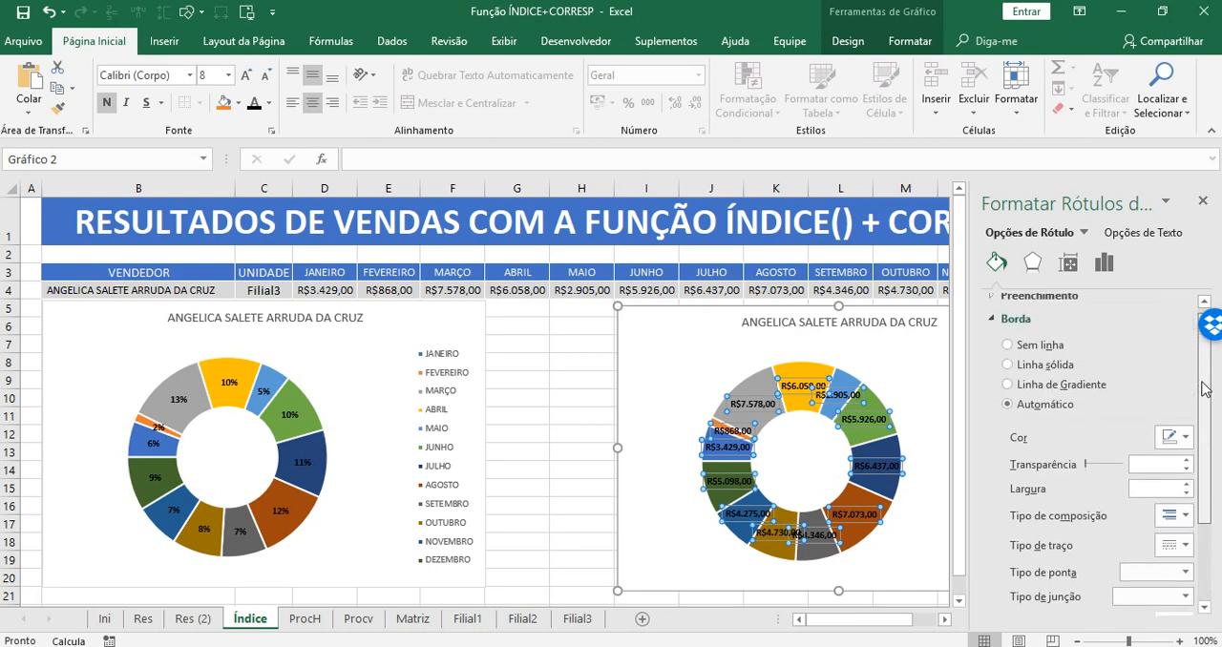
{"action": "left_click", "coordinate": [1103, 262]}
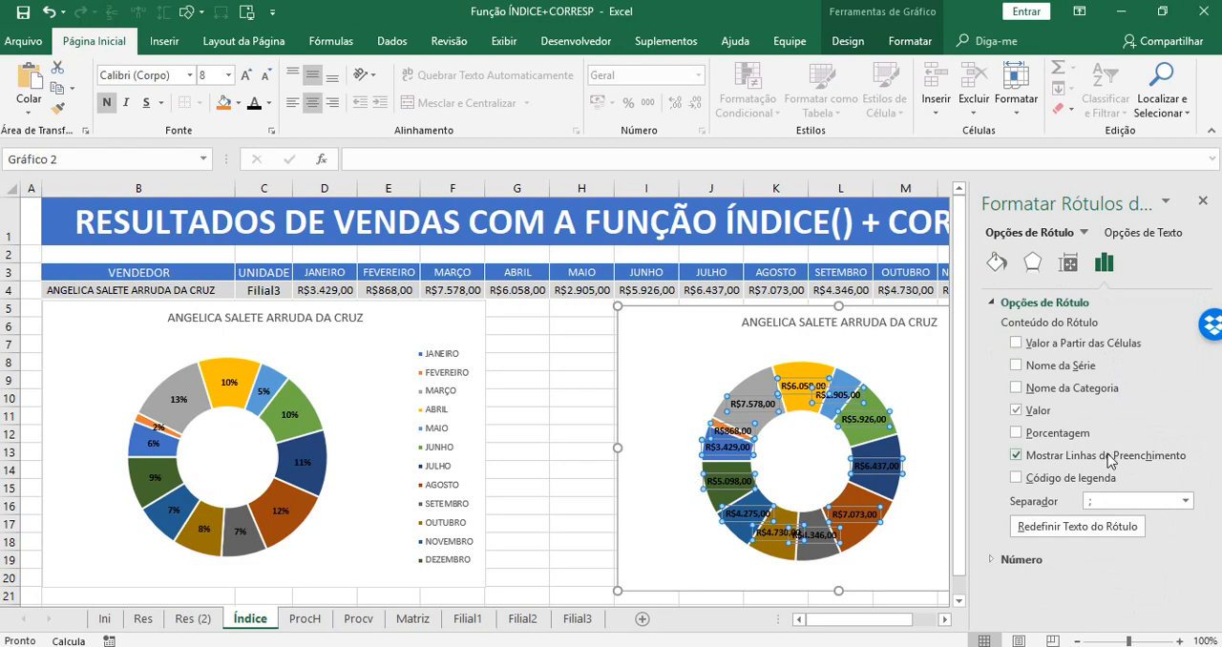
{"action": "left_click", "coordinate": [1031, 560]}
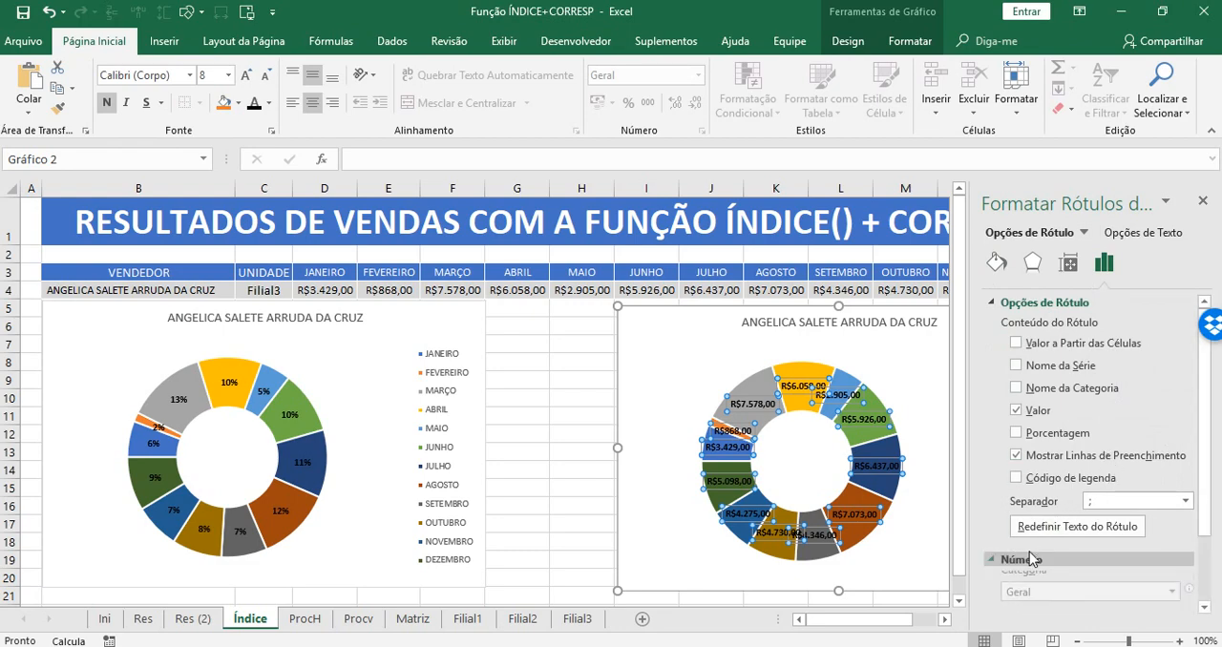
{"action": "scroll", "coordinate": [1200, 493], "scroll_direction": "down", "scroll_amount": 2}
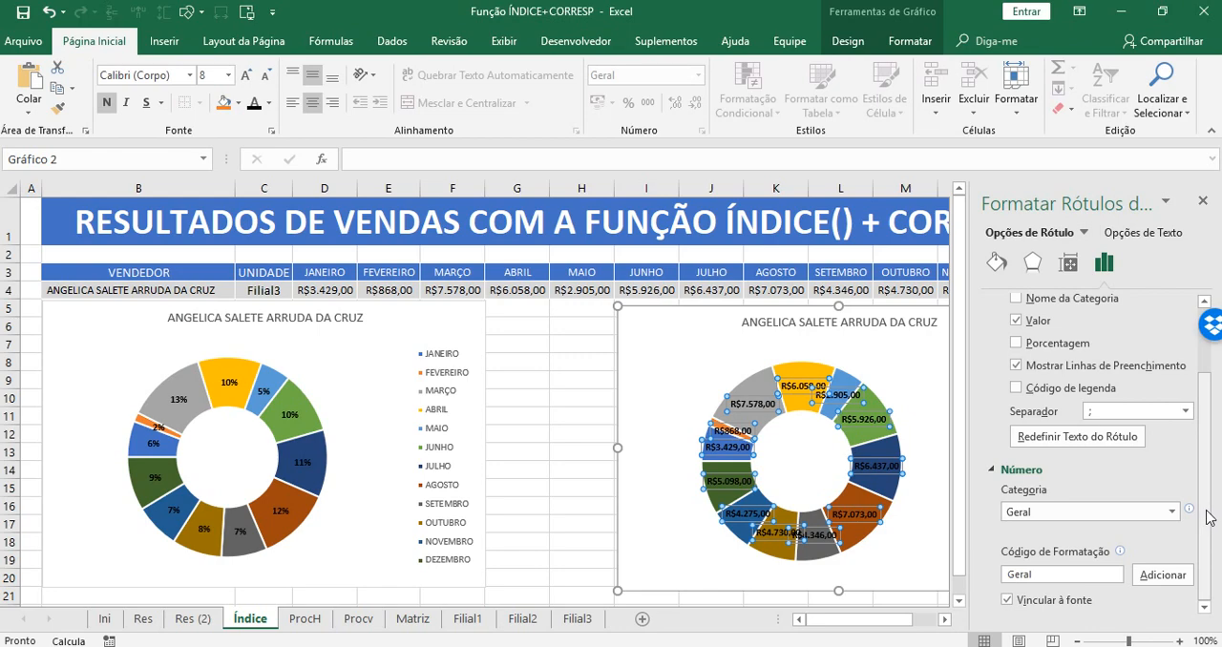
{"action": "scroll", "coordinate": [1208, 518], "scroll_direction": "up", "scroll_amount": 2}
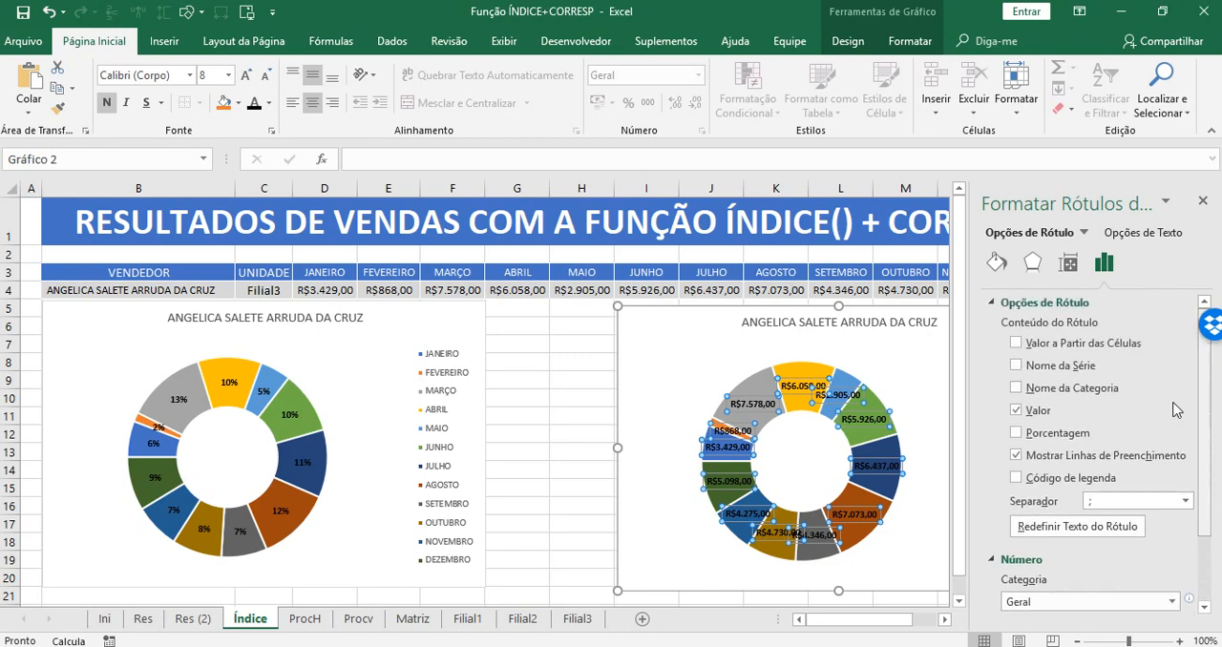
Examine the vertical alignment and text direction choices available for the copied doughnut's value labels.
{"action": "left_click", "coordinate": [1068, 263]}
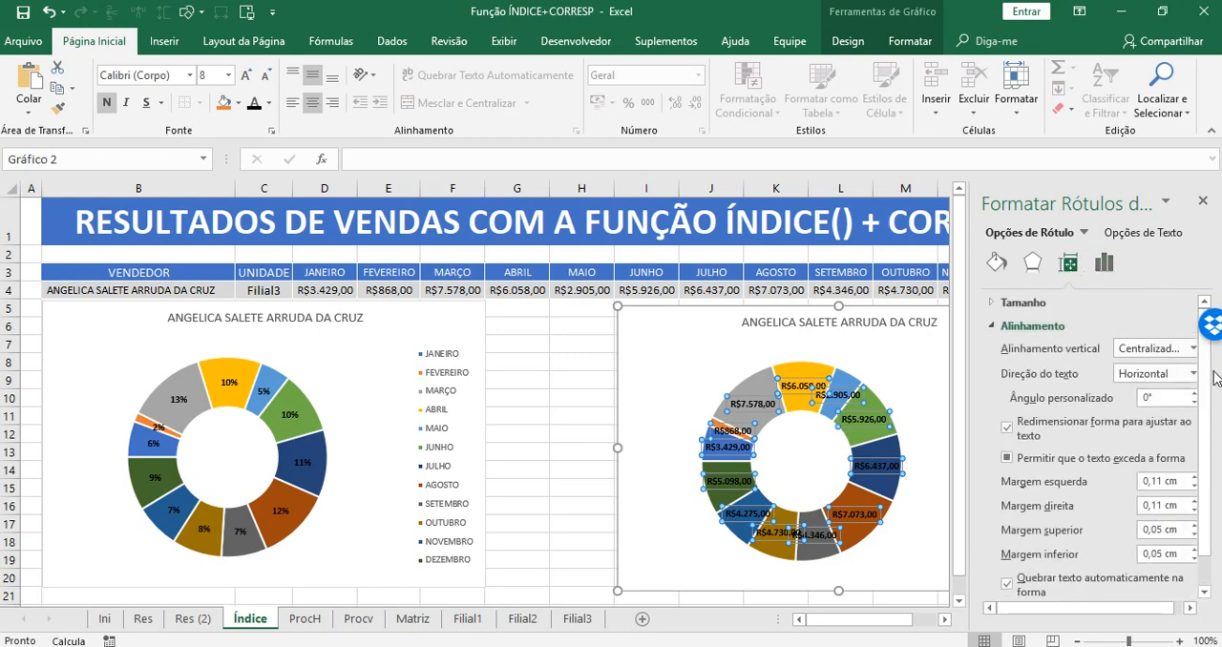
{"action": "scroll", "coordinate": [1213, 392], "scroll_direction": "down", "scroll_amount": 1}
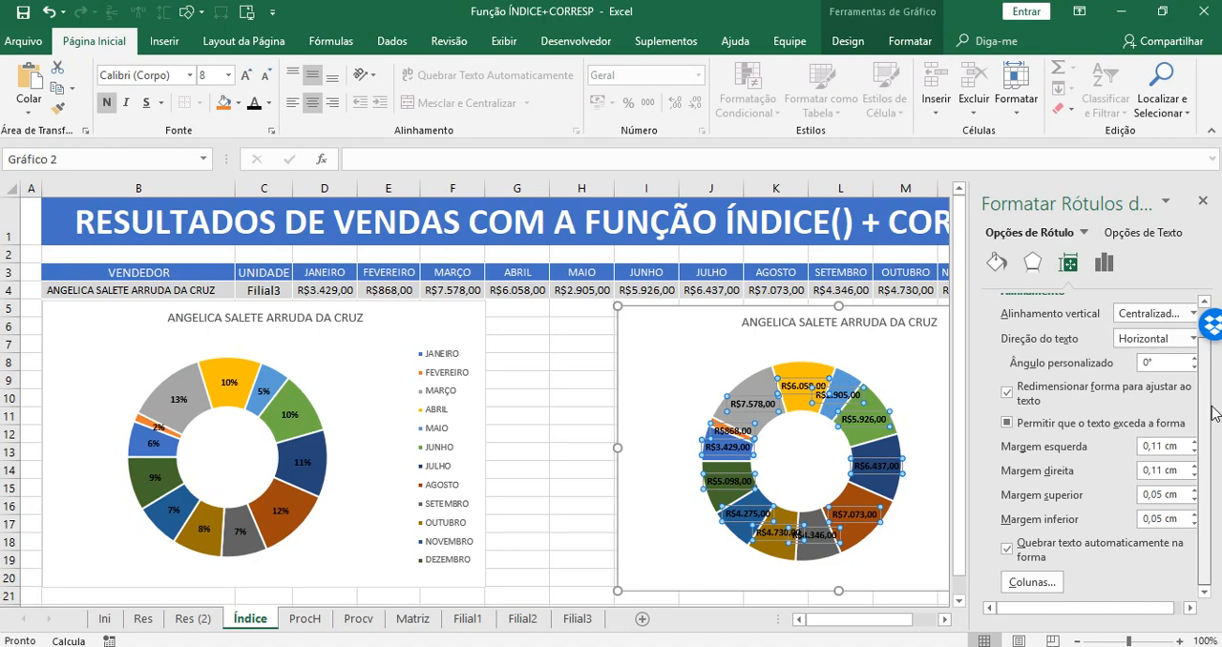
{"action": "scroll", "coordinate": [1214, 412], "scroll_direction": "up", "scroll_amount": 2}
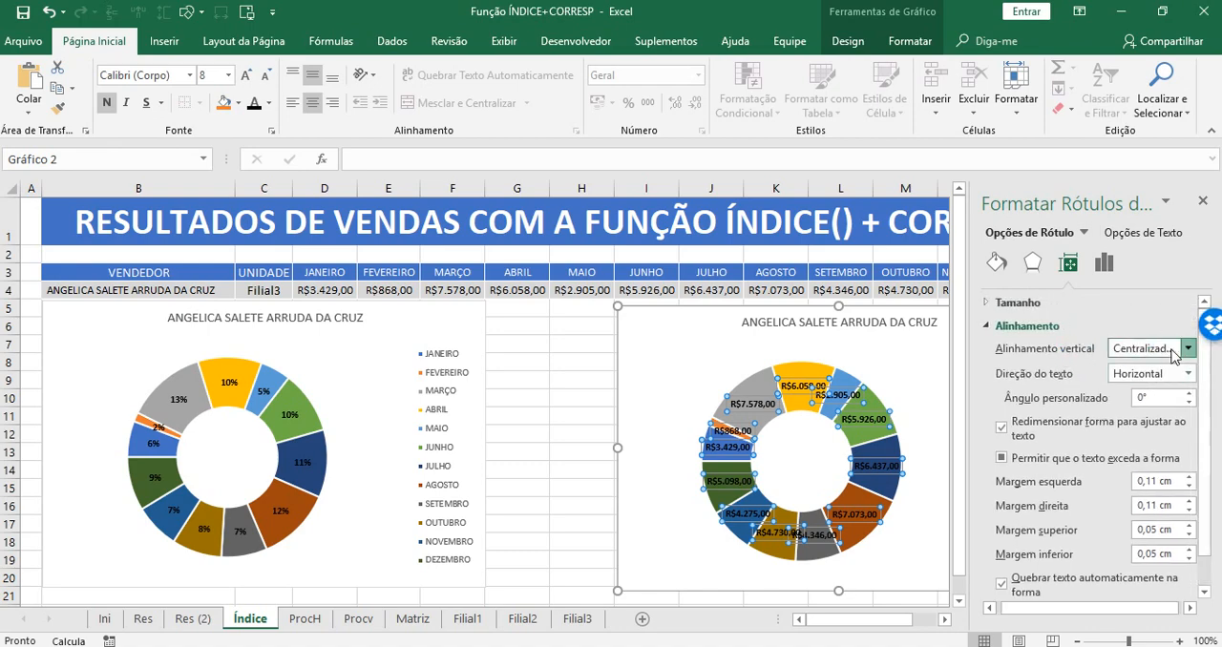
{"action": "left_click", "coordinate": [1189, 350]}
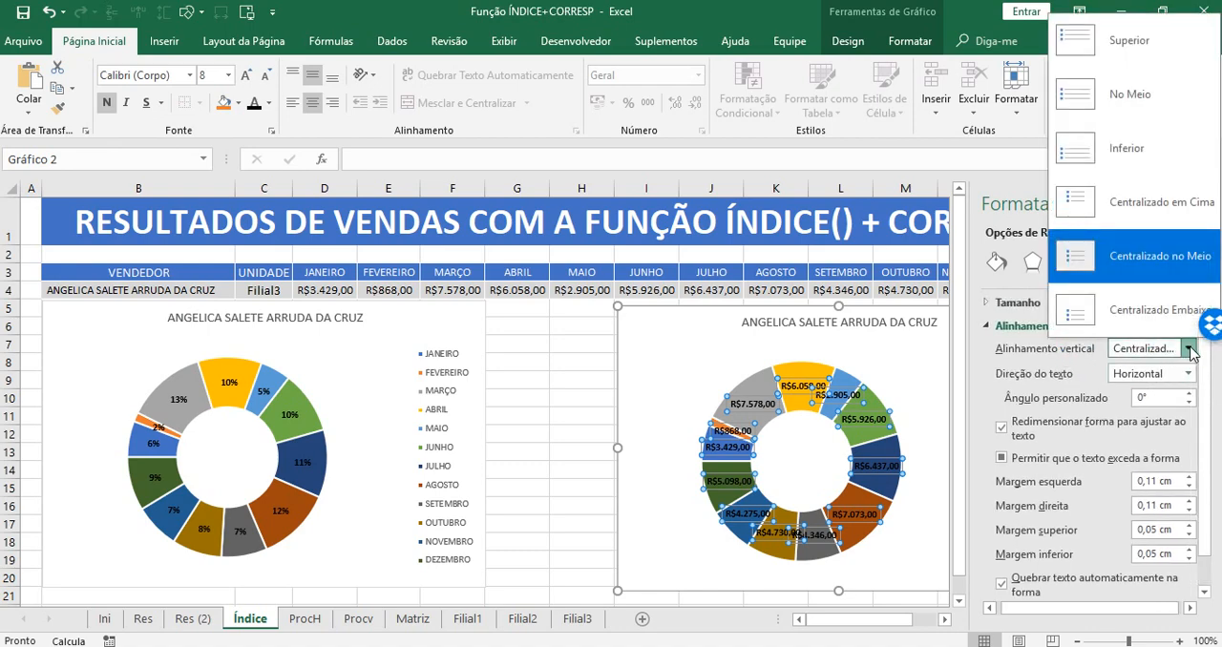
{"action": "left_click", "coordinate": [1189, 350]}
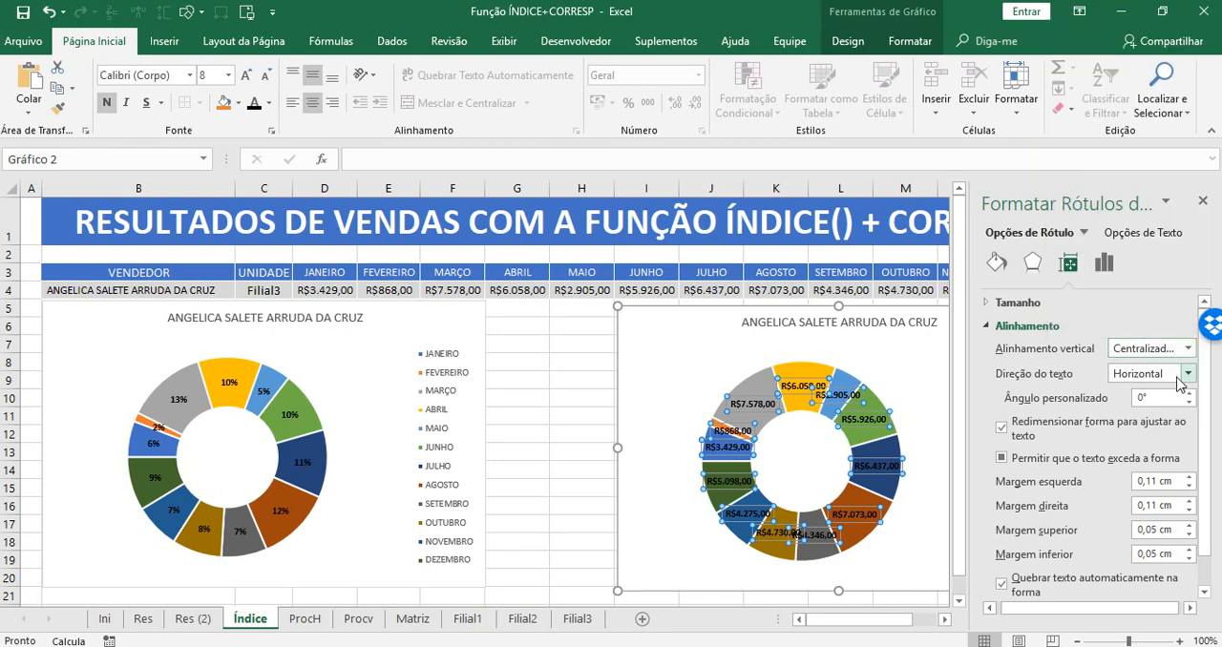
{"action": "left_click", "coordinate": [1189, 376]}
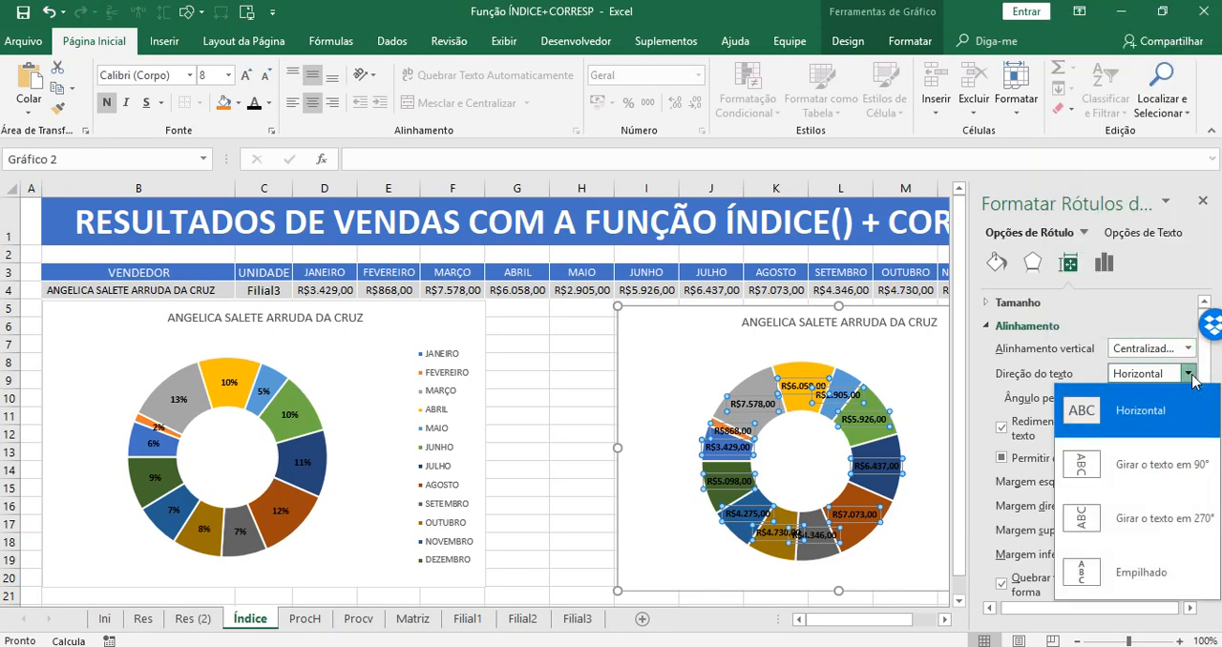
{"action": "left_click", "coordinate": [1191, 378]}
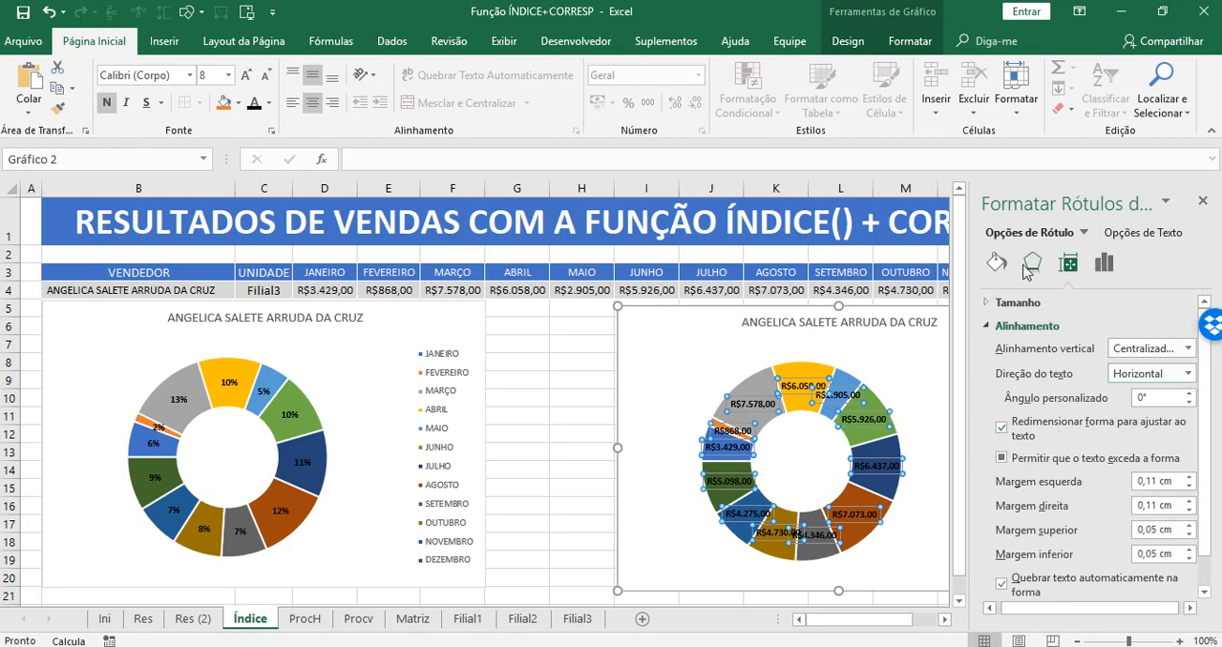
Review the copied doughnut's Série1 options and its list of formattable chart elements, then close the formatting options.
{"action": "left_click", "coordinate": [1084, 233]}
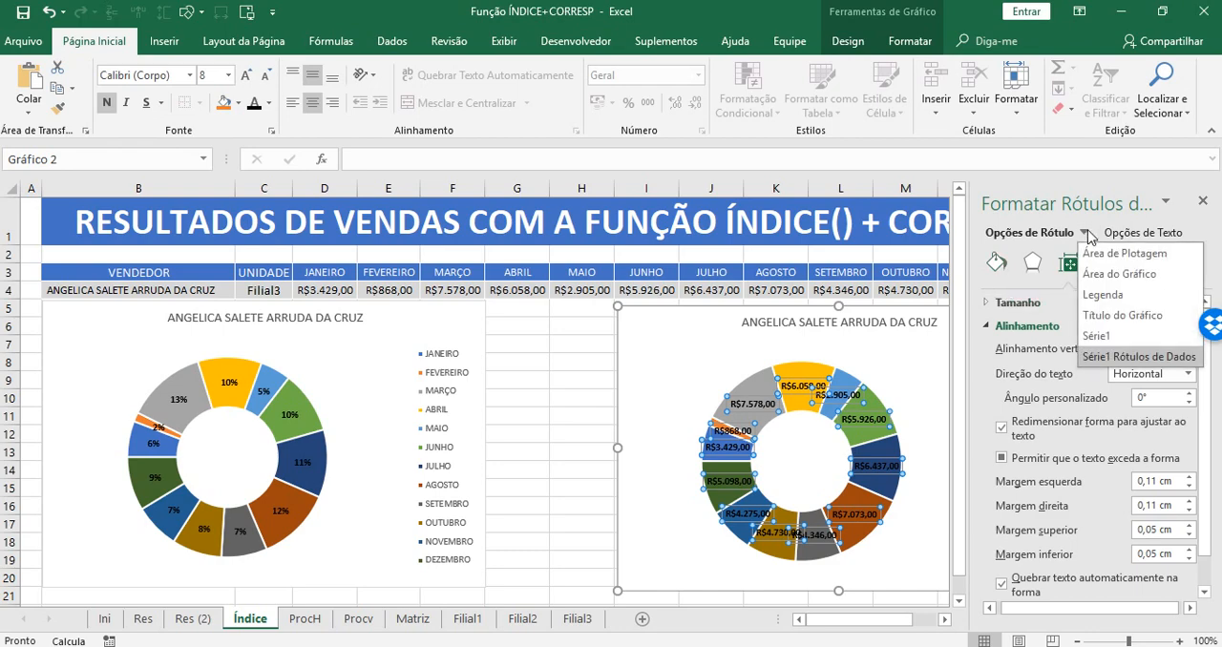
{"action": "left_click", "coordinate": [1098, 336]}
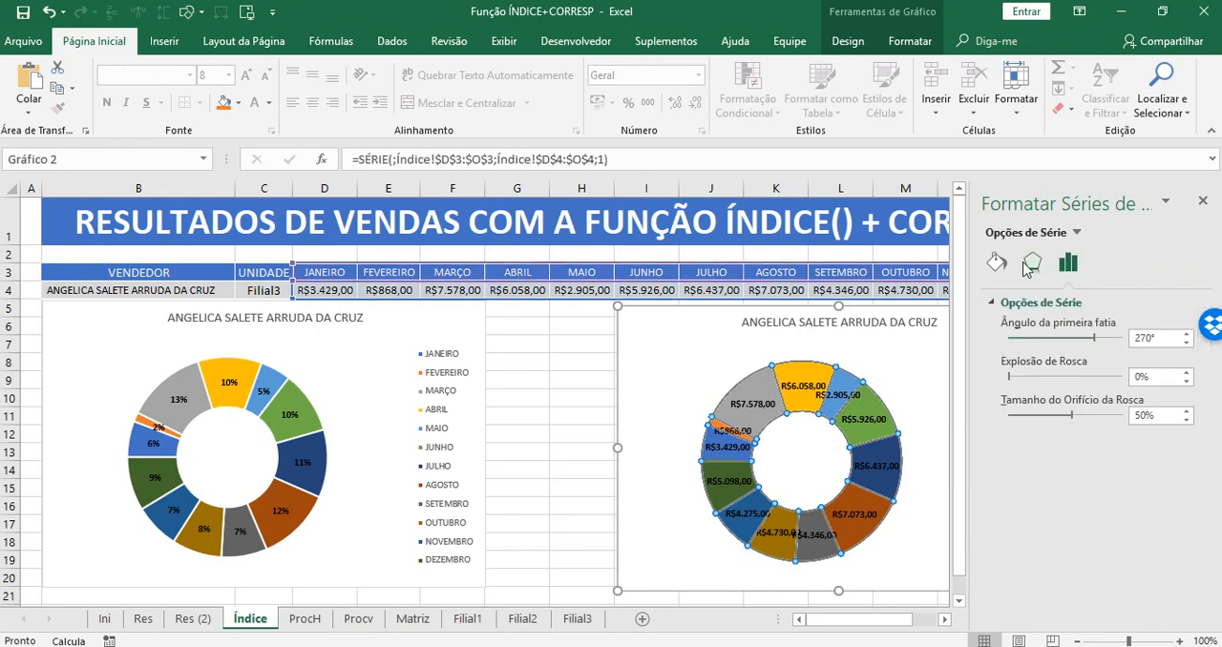
{"action": "left_click", "coordinate": [1076, 233]}
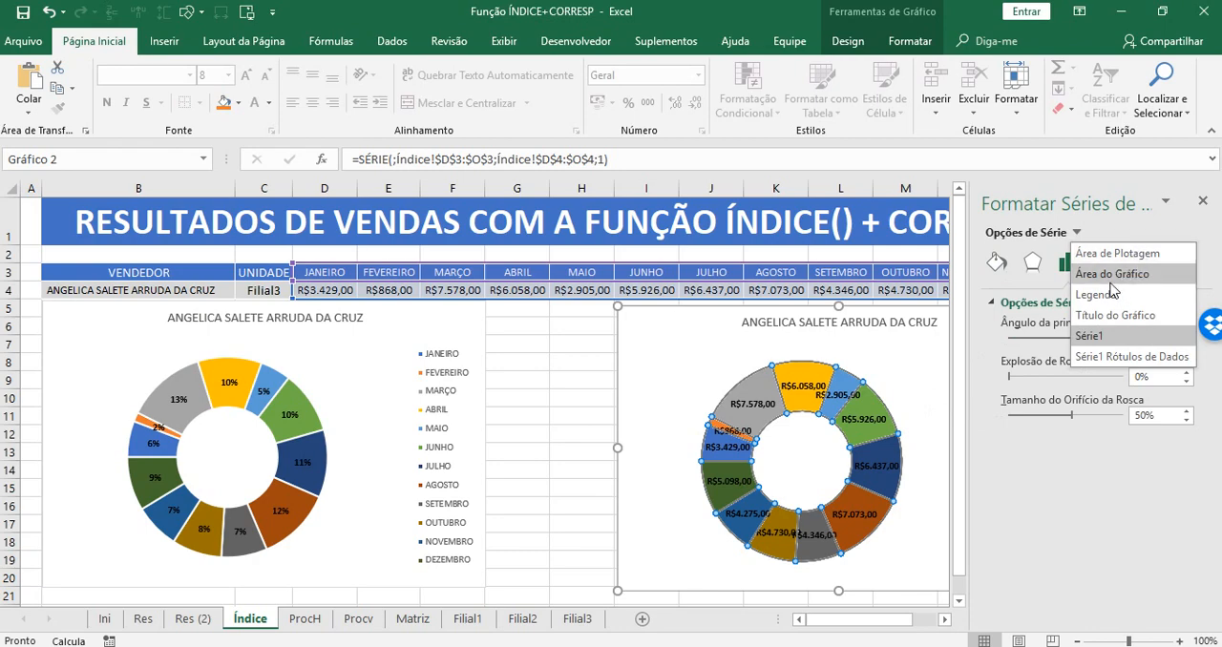
{"action": "left_click", "coordinate": [1203, 207]}
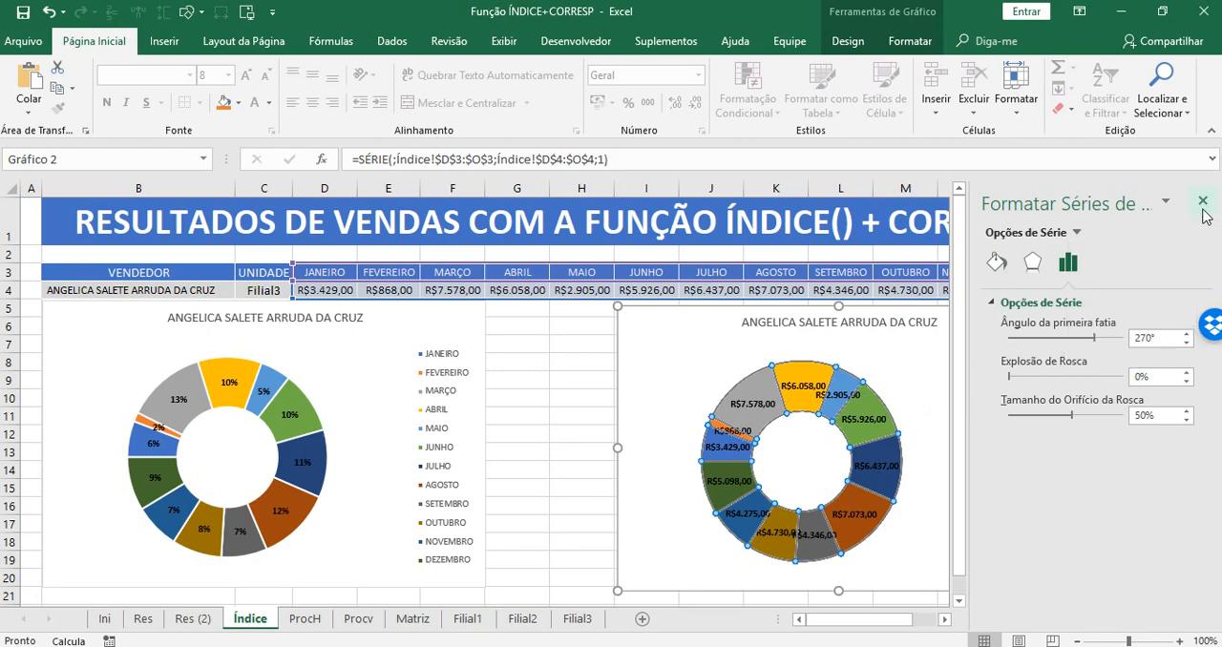
{"action": "left_click", "coordinate": [940, 506]}
{"action": "left_click", "coordinate": [1202, 202]}
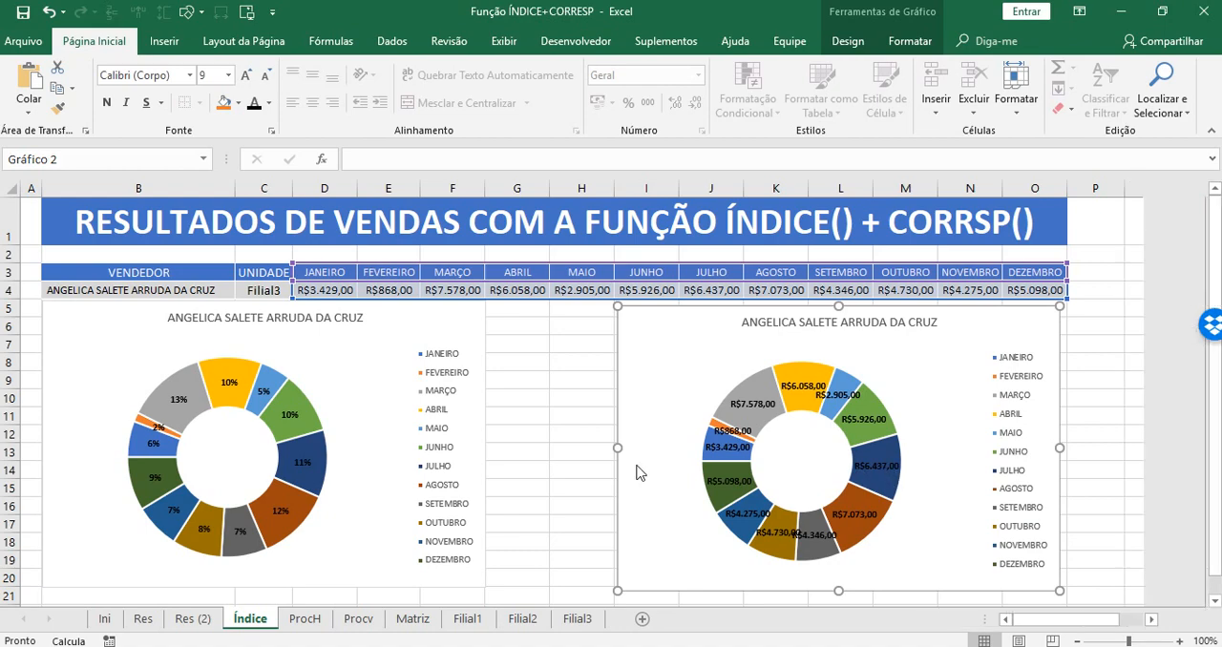
Widen the copied doughnut chart slightly toward the original chart and deselect it.
{"action": "left_click_drag", "start_coordinate": [608, 442], "coordinate": [598, 442]}
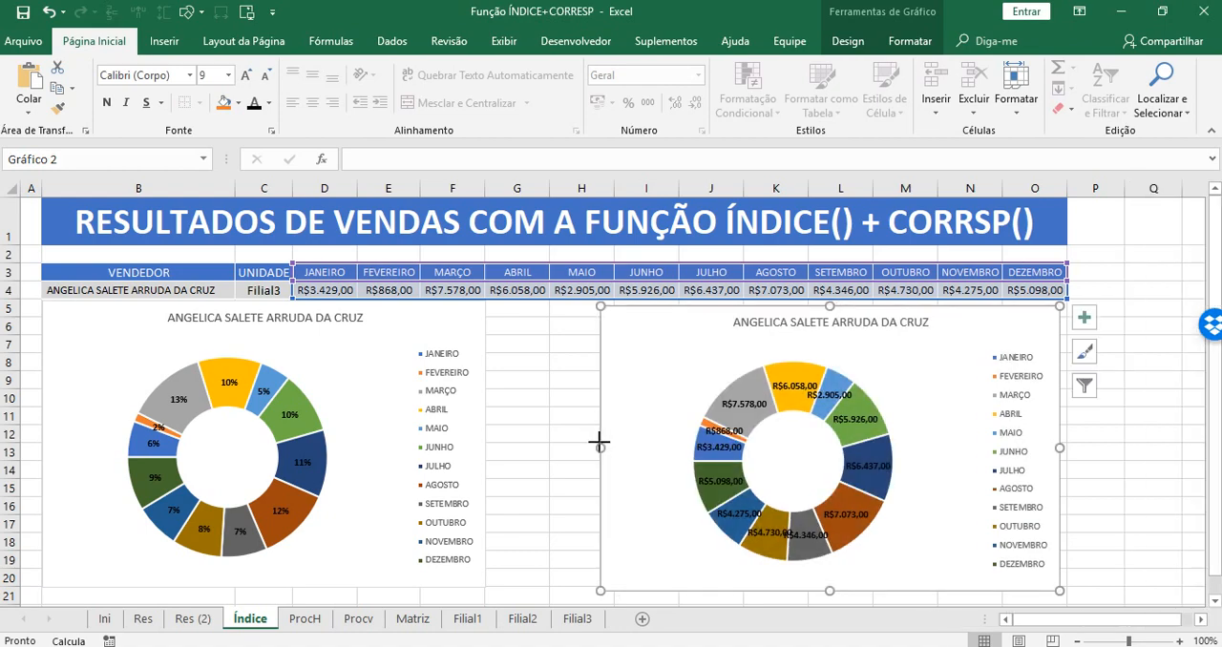
{"action": "left_click", "coordinate": [859, 462]}
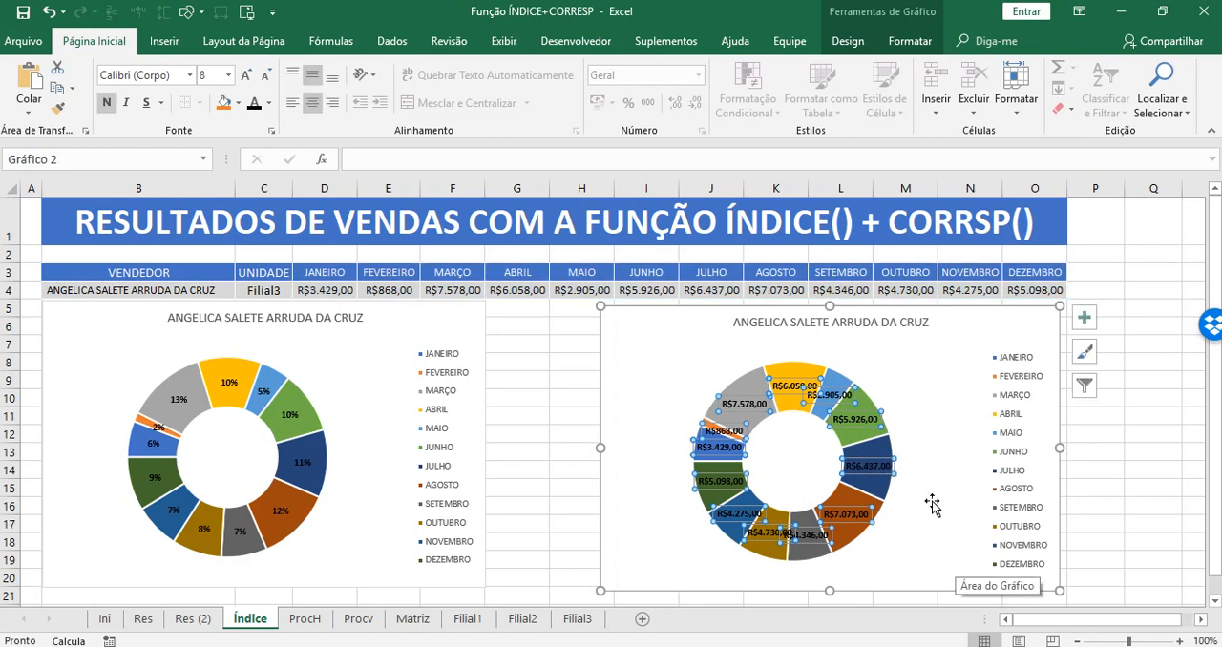
{"action": "left_click", "coordinate": [932, 505]}
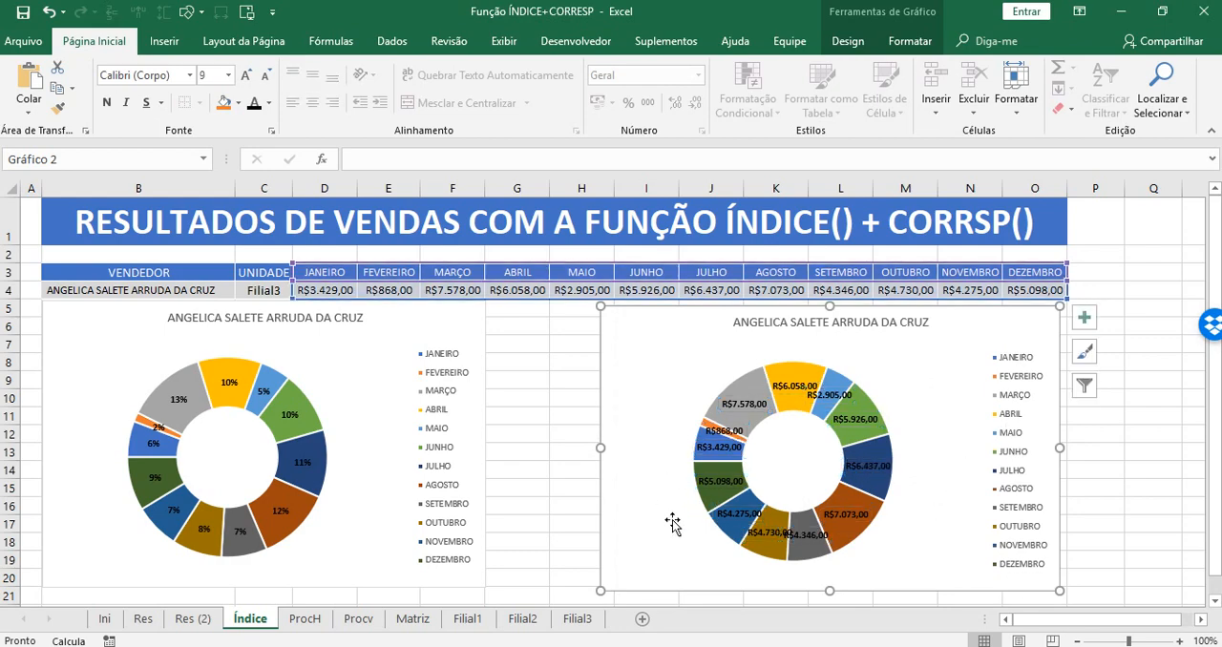
{"action": "left_click", "coordinate": [544, 416]}
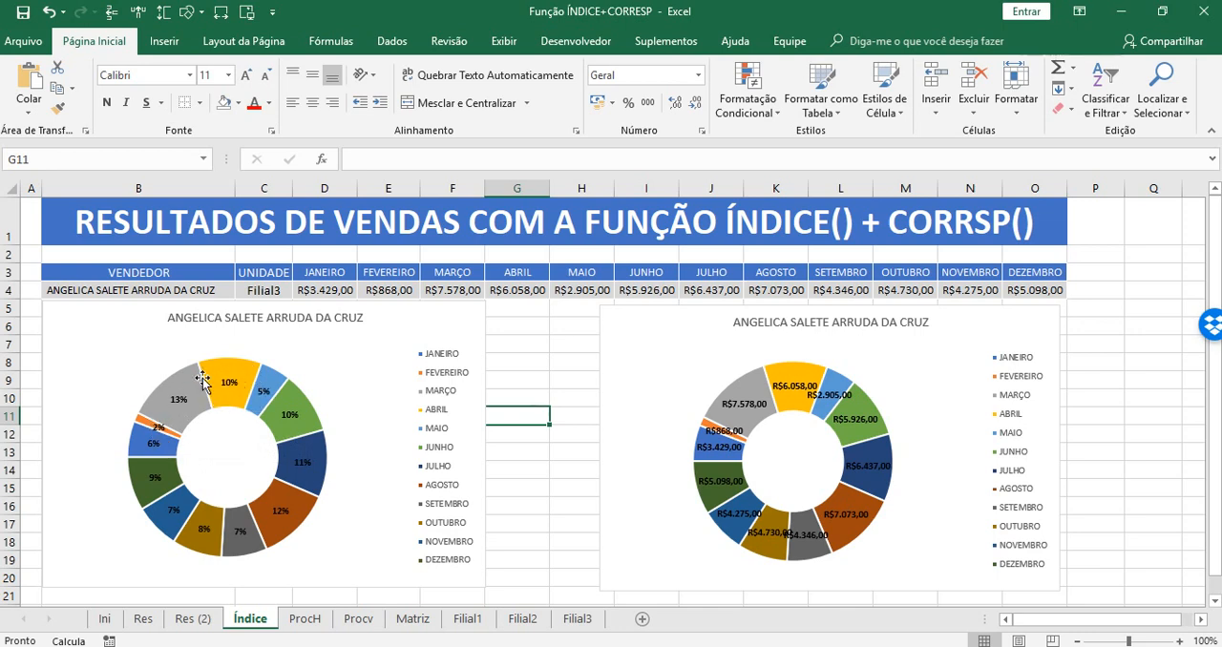
{"action": "left_click", "coordinate": [582, 468]}
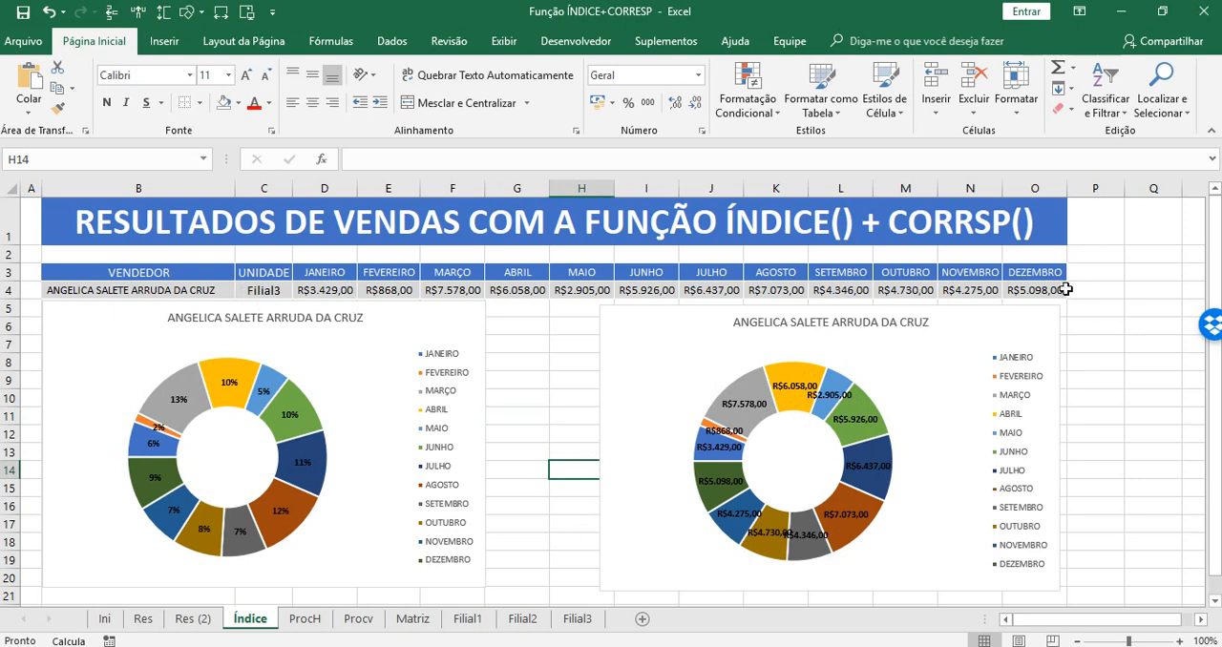
{"action": "left_click", "coordinate": [1081, 431]}
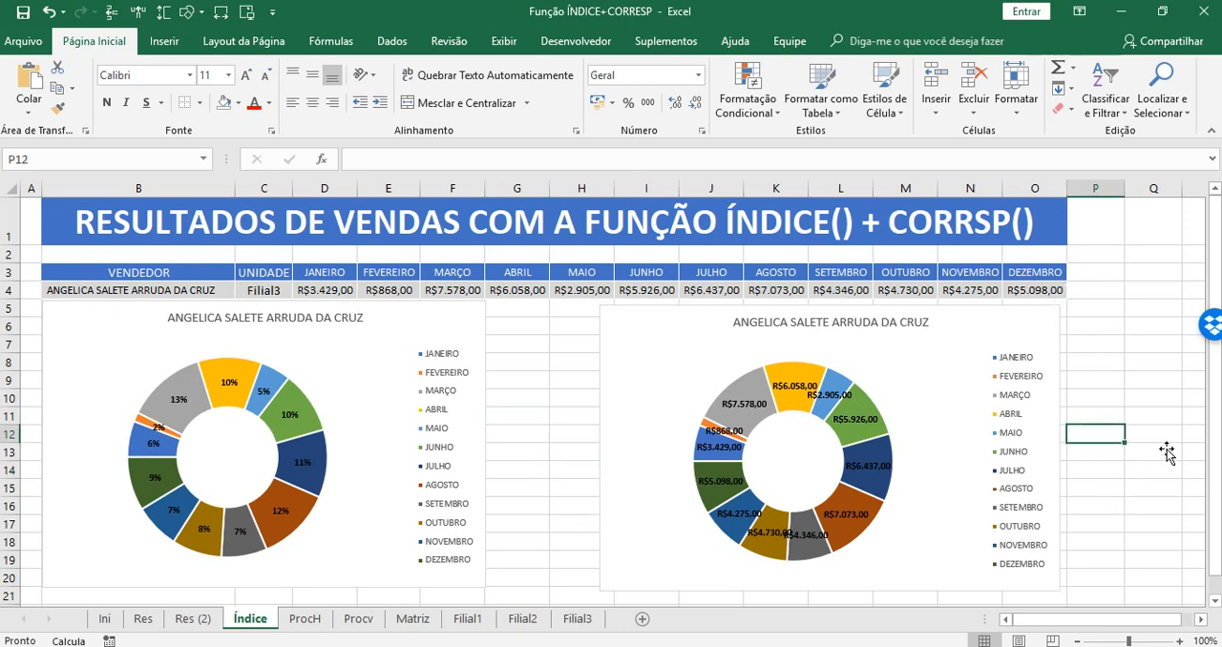
{"action": "left_click_drag", "start_coordinate": [1213, 465], "coordinate": [1219, 422]}
Move the copied doughnut chart up slightly to line up with the original directly below the results table.
{"action": "double_click", "coordinate": [643, 310]}
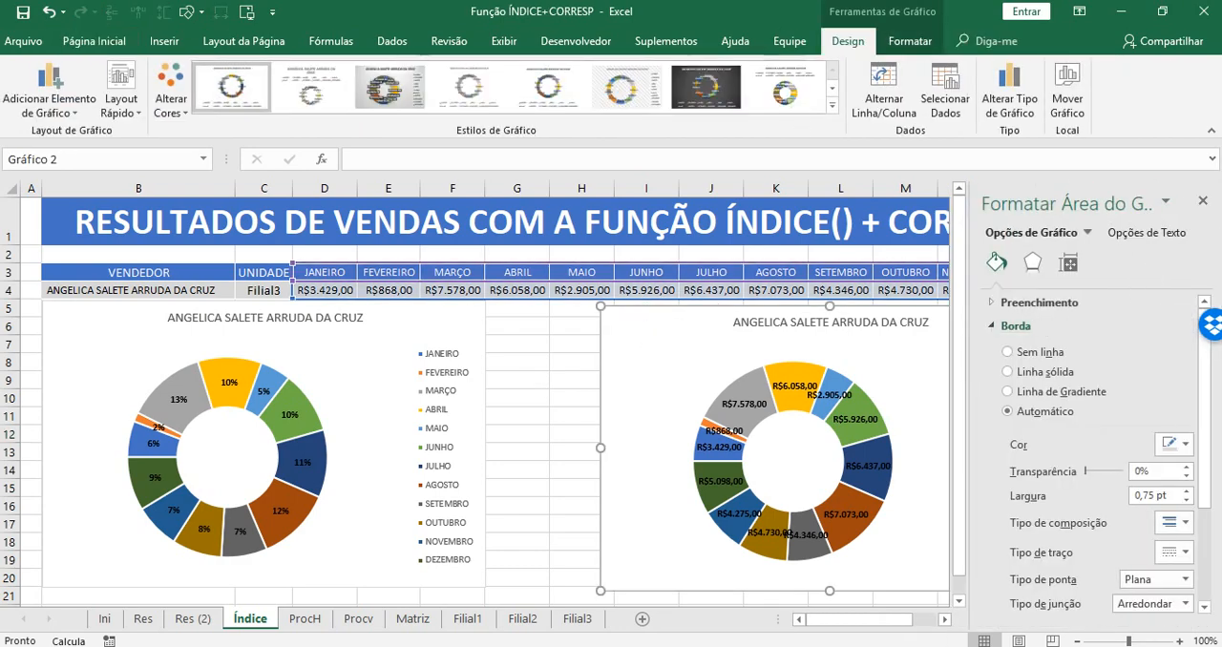
{"action": "left_click", "coordinate": [1203, 202]}
{"action": "left_click_drag", "start_coordinate": [641, 321], "coordinate": [643, 315]}
{"action": "left_click", "coordinate": [543, 315]}
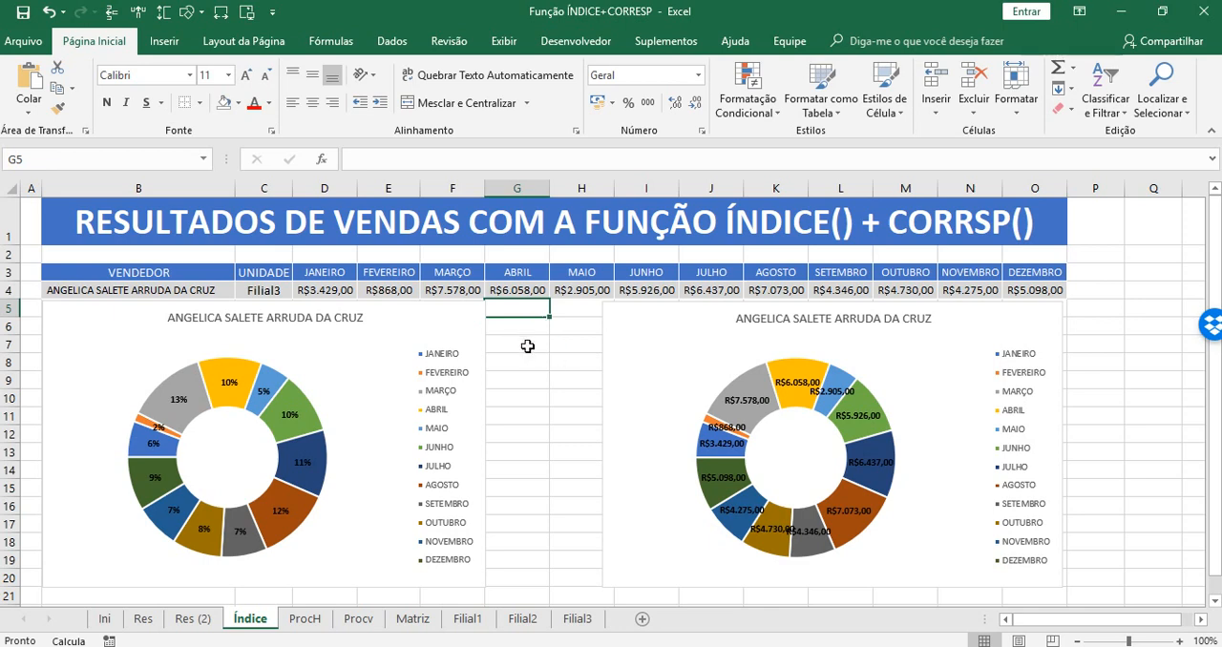
Select the empty cells G5:H19 between the two doughnut charts.
{"action": "left_click_drag", "start_coordinate": [529, 310], "coordinate": [580, 558]}
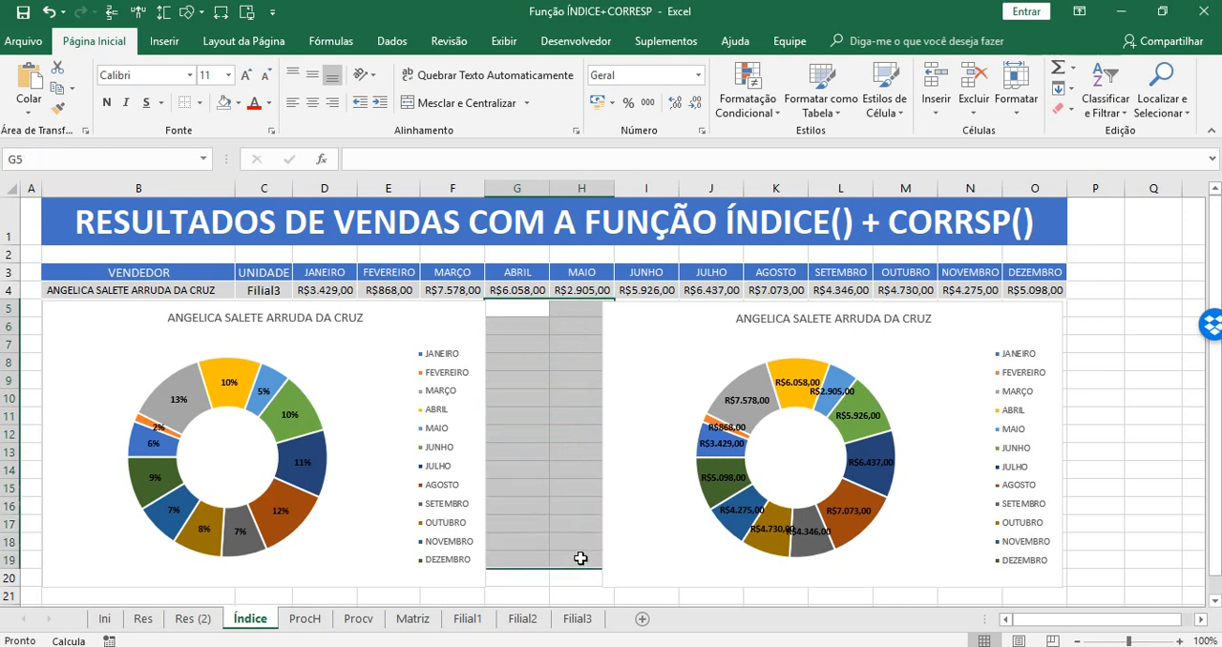